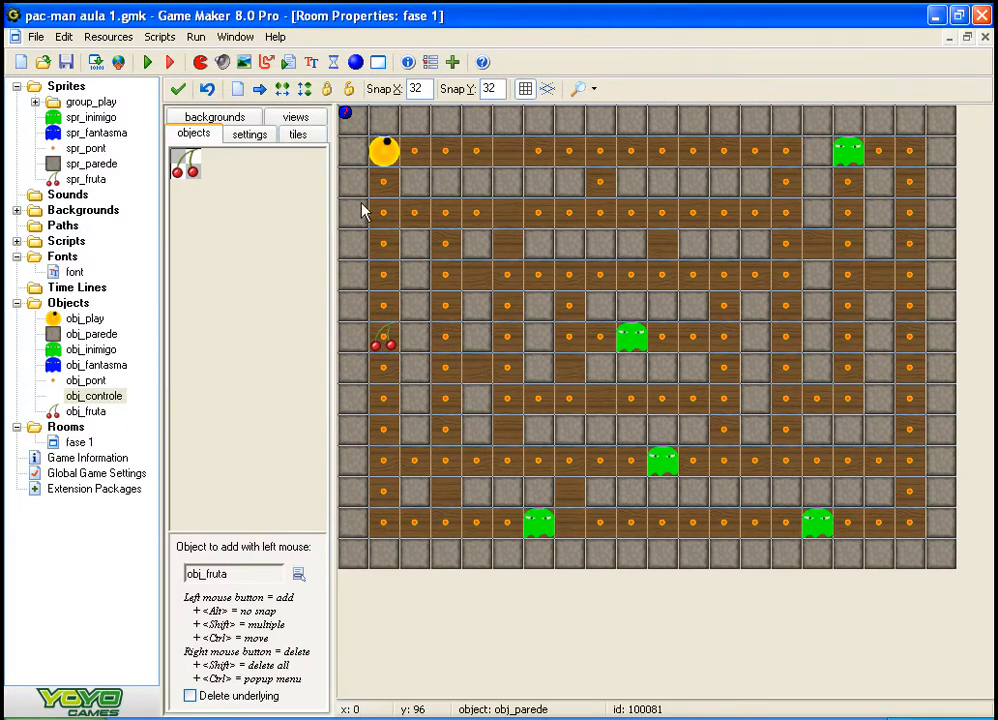
click(244, 309)
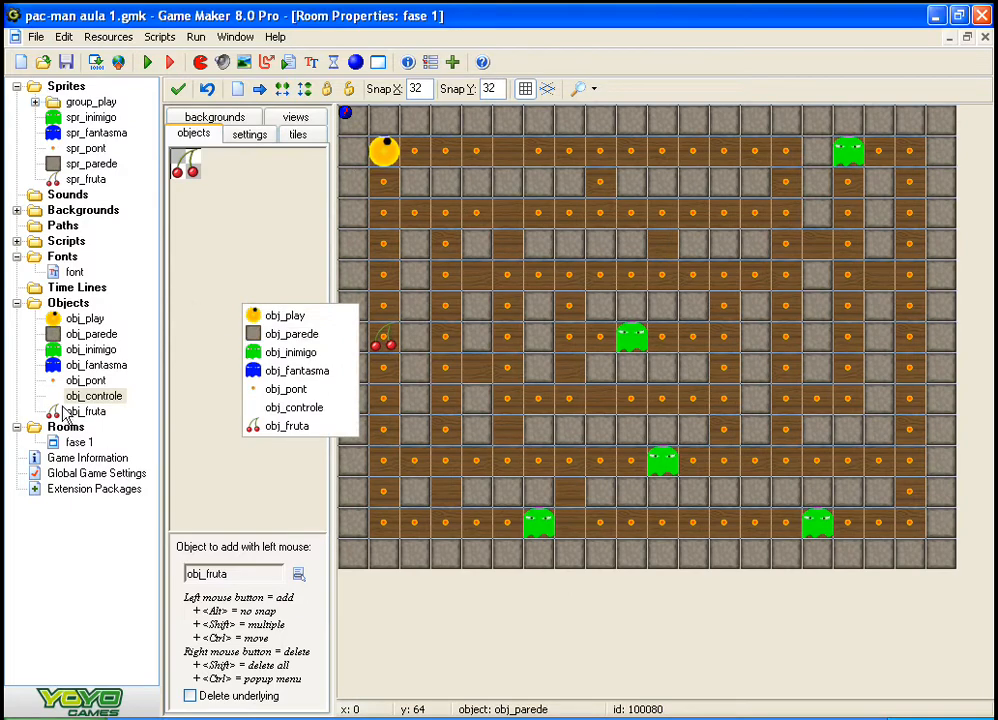
click(57, 413)
double_click(57, 413)
click(242, 377)
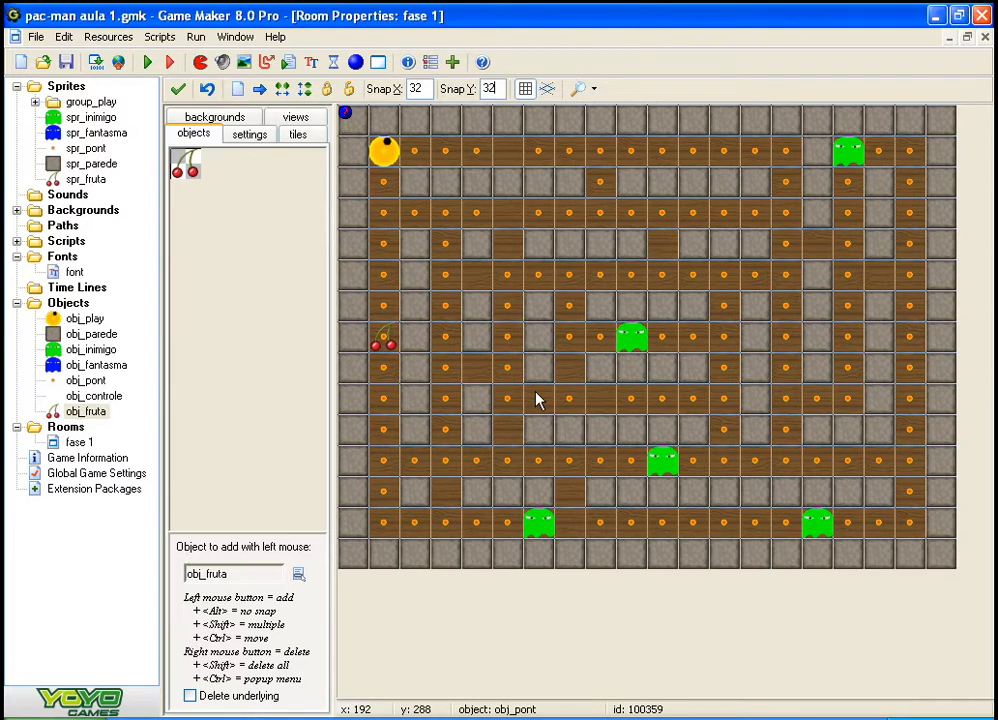
Step: Run the game, steer Pac-Man through the maze to eat dots and the cherry, and close the test window
key(F5)
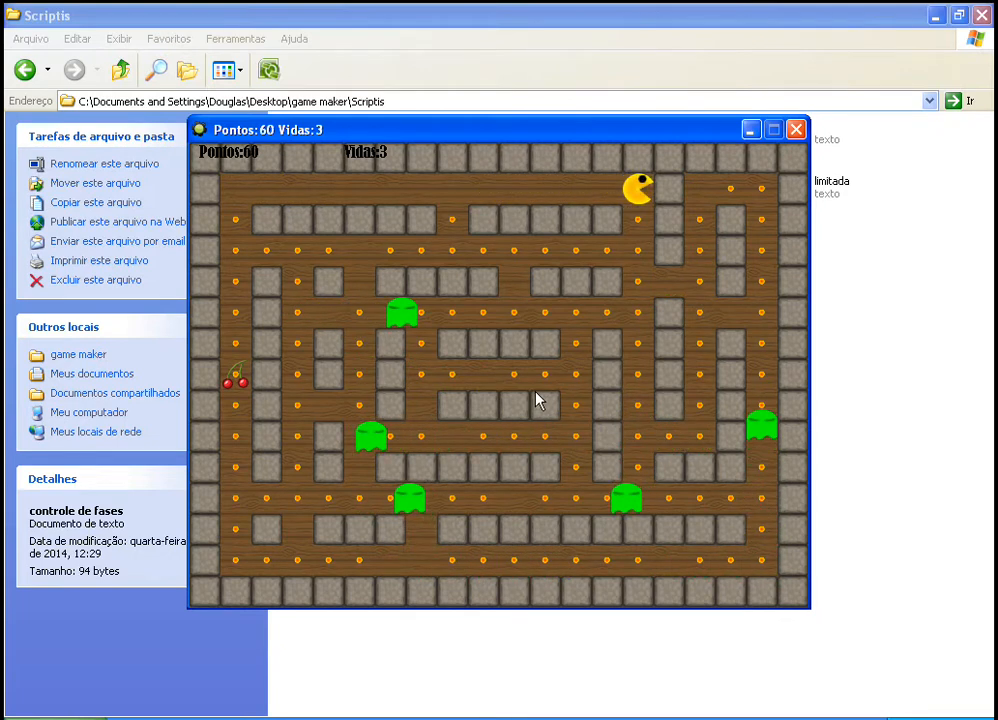
key(Left)
key(Down)
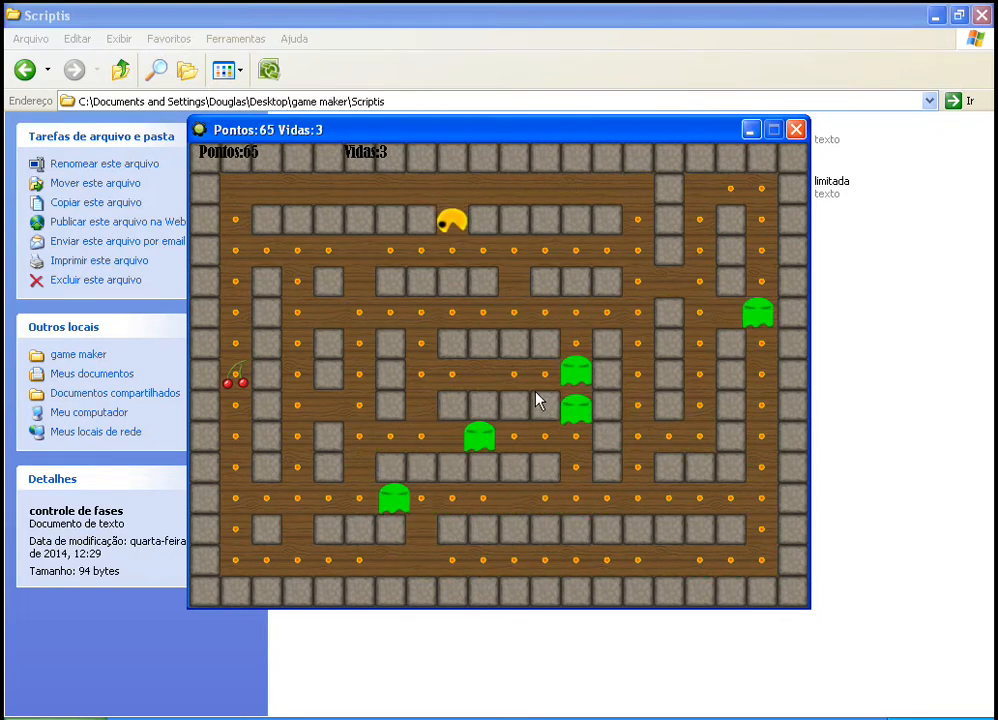
key(Left)
key(Down)
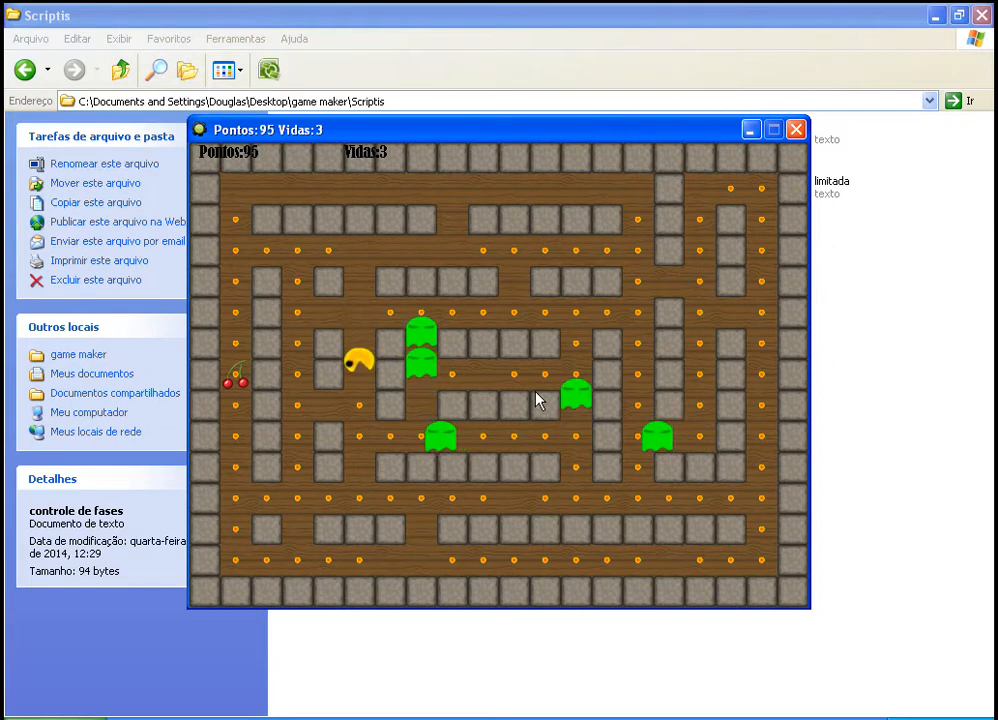
key(Right)
key(Down)
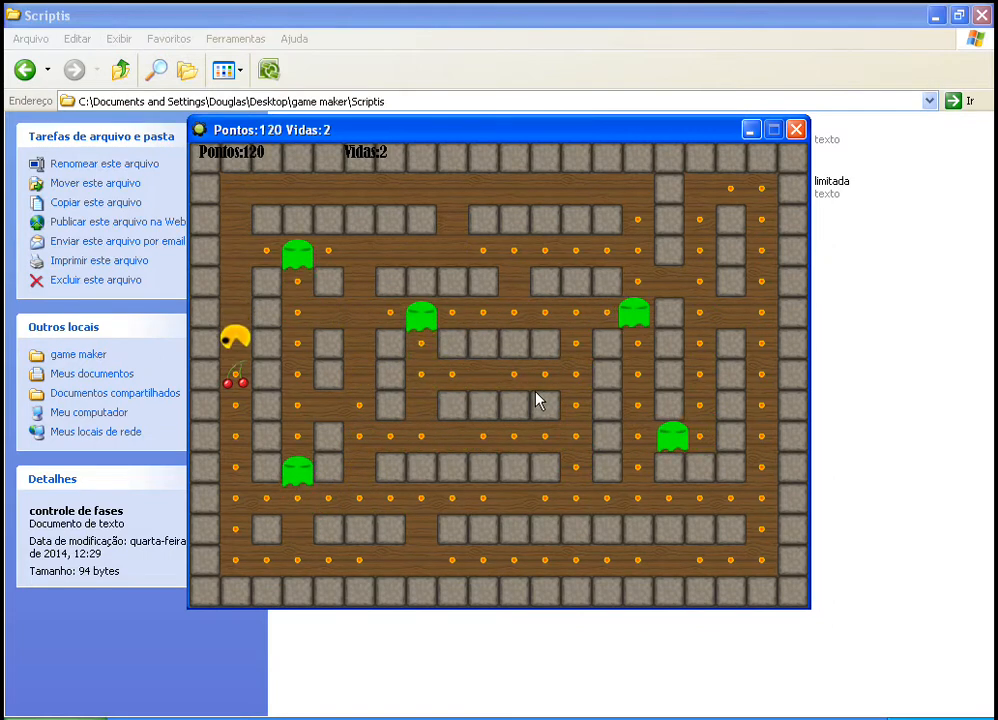
key(Right)
key(Up)
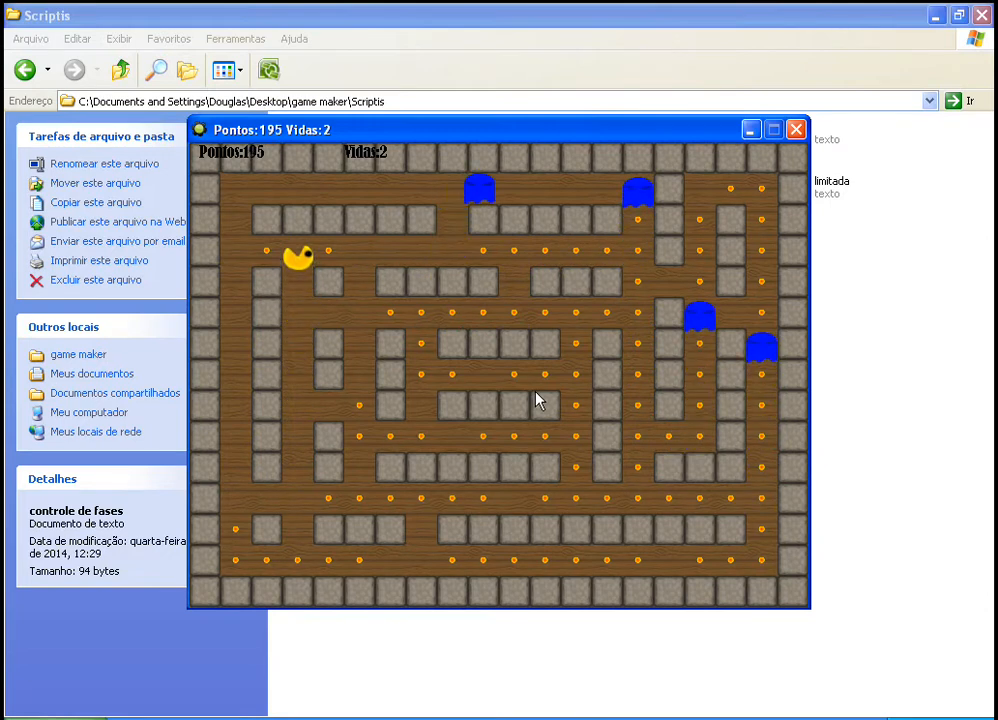
key(Right)
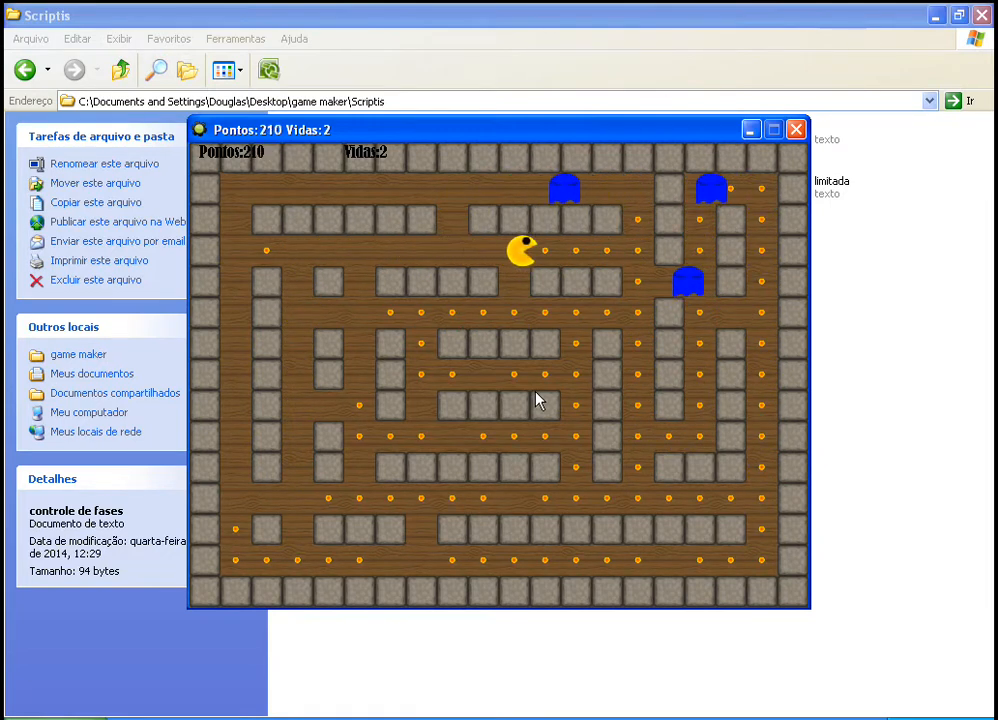
key(Up)
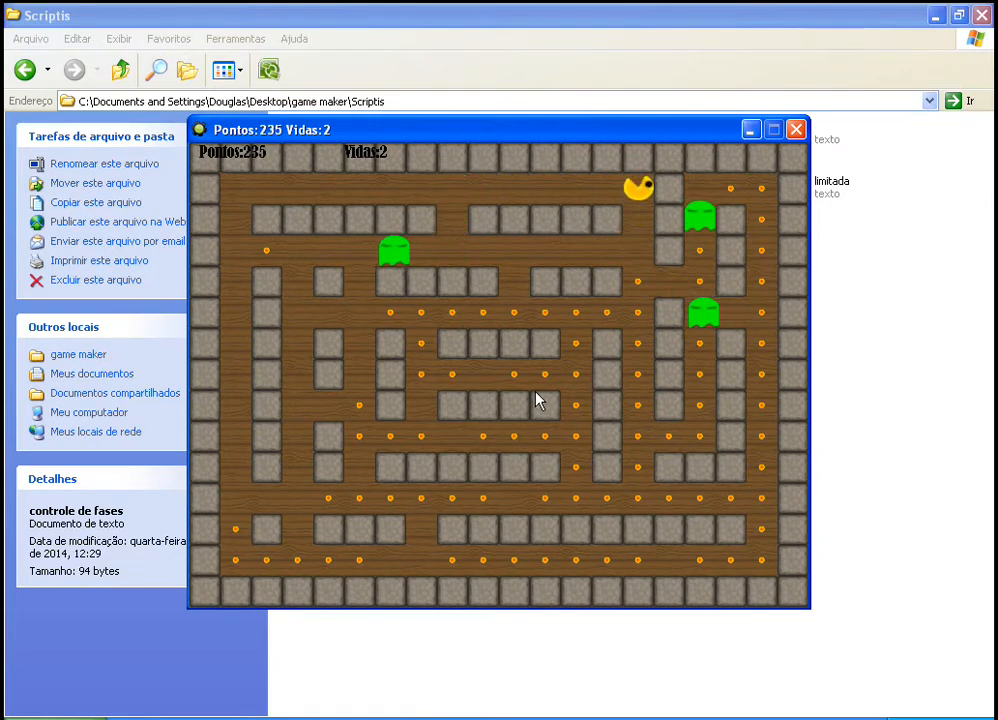
key(Left)
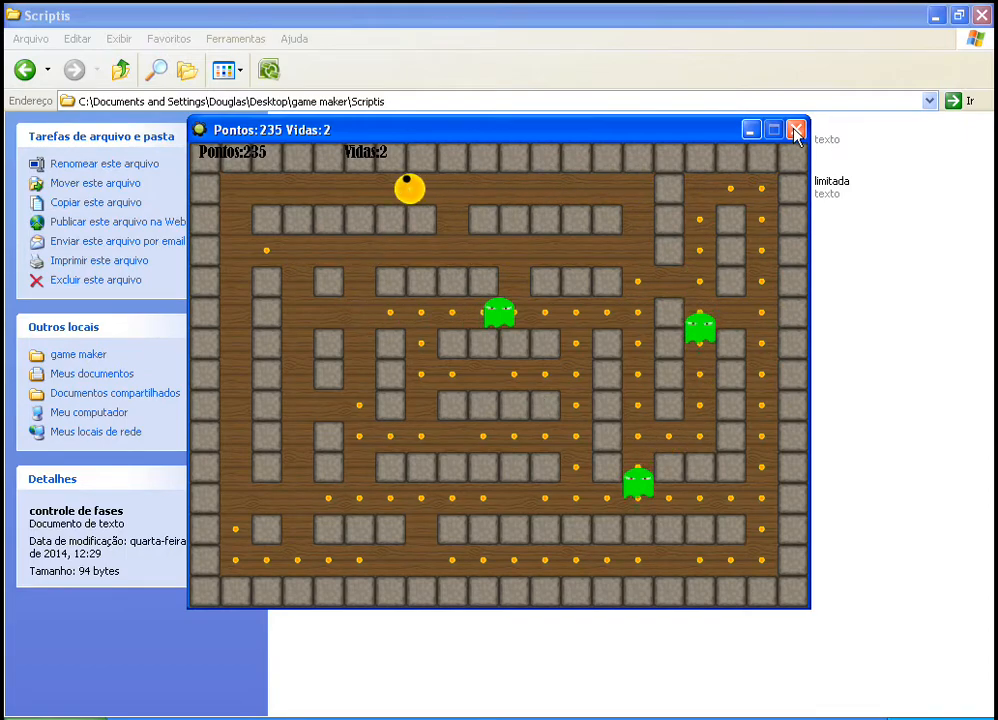
click(796, 129)
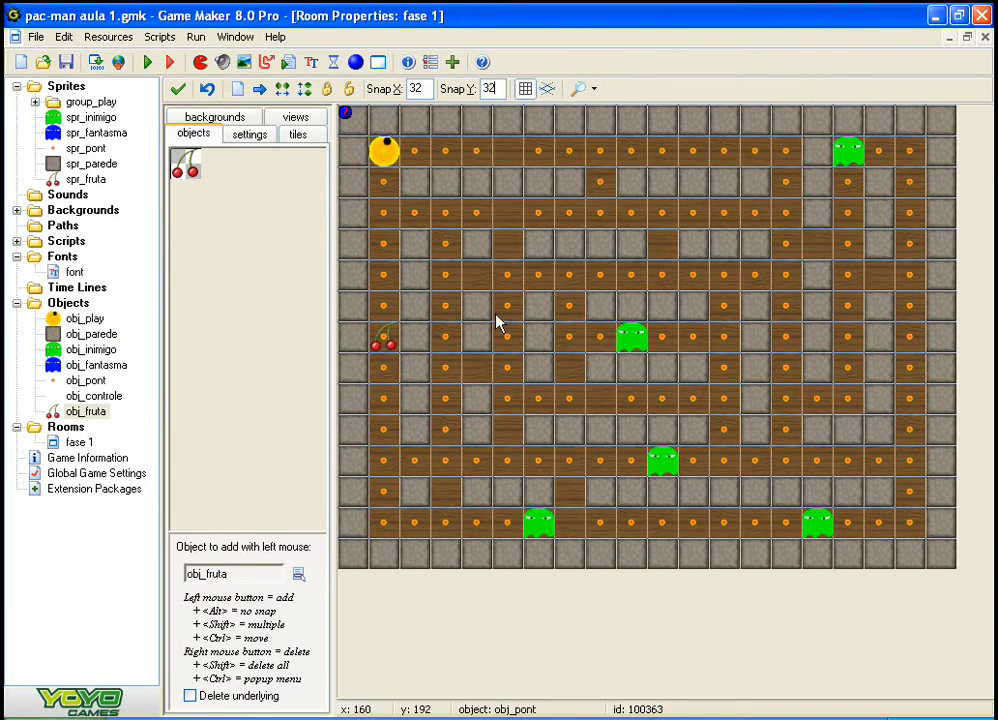
click(265, 284)
click(251, 287)
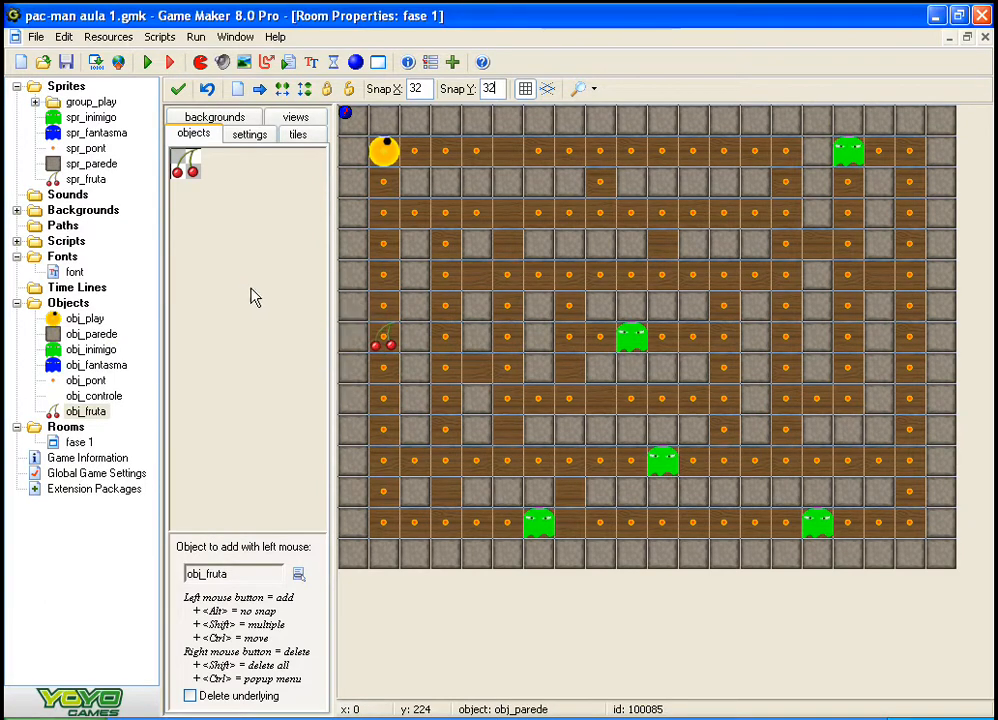
click(240, 287)
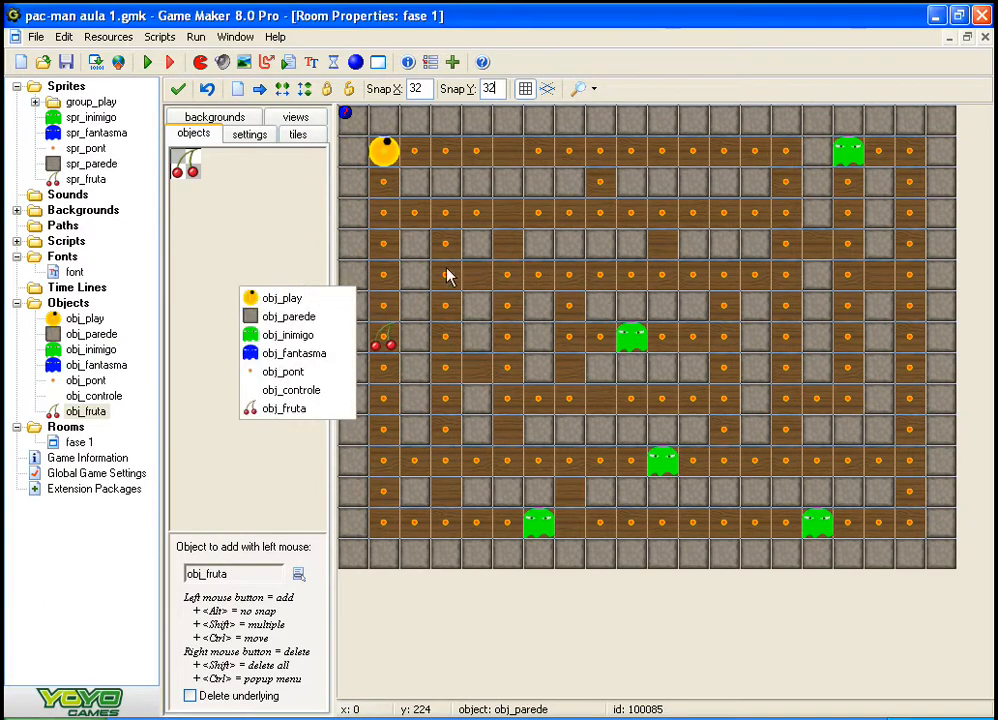
Step: Delete all five green enemies from the fase 1 room, plus the wall blocks directly above and below the central one
right_click(637, 313)
right_click(627, 368)
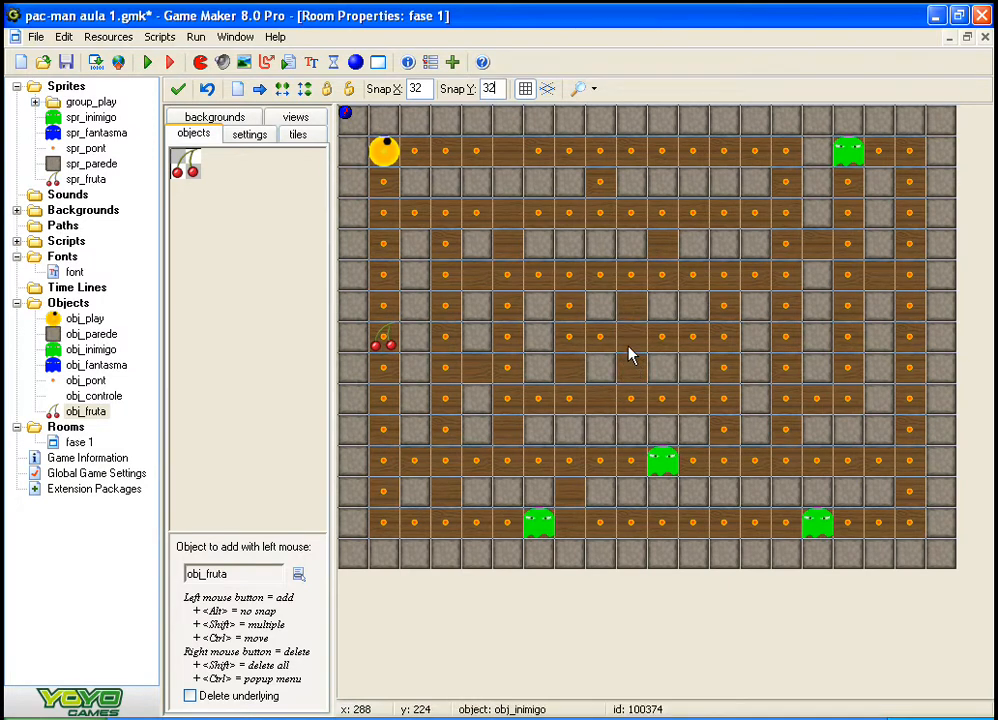
right_click(620, 345)
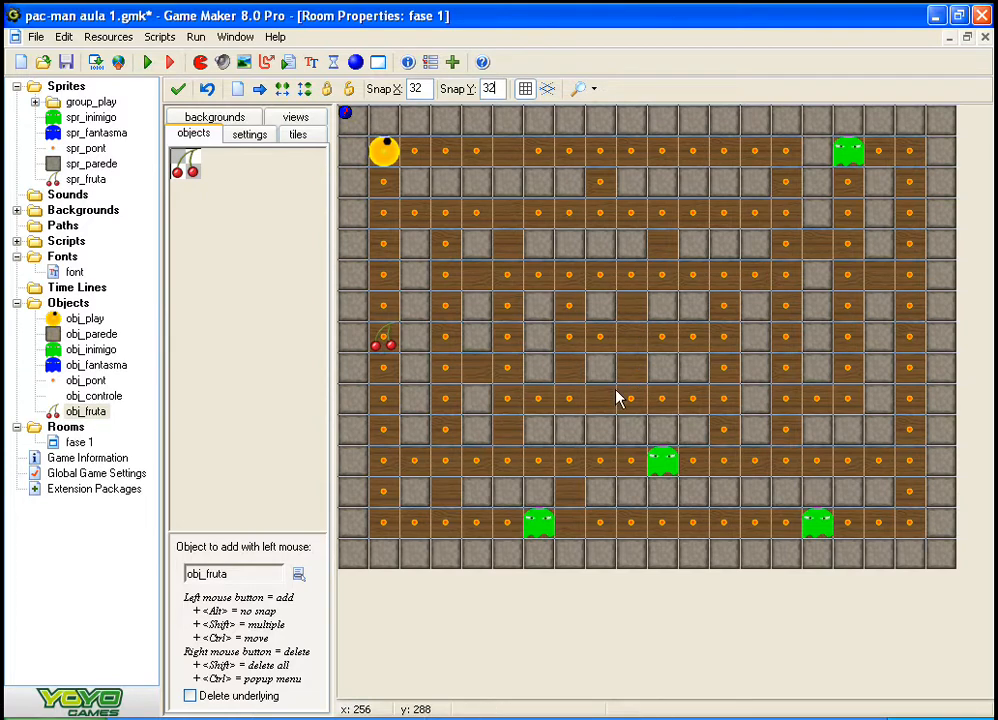
right_click(658, 470)
right_click(538, 528)
right_click(814, 528)
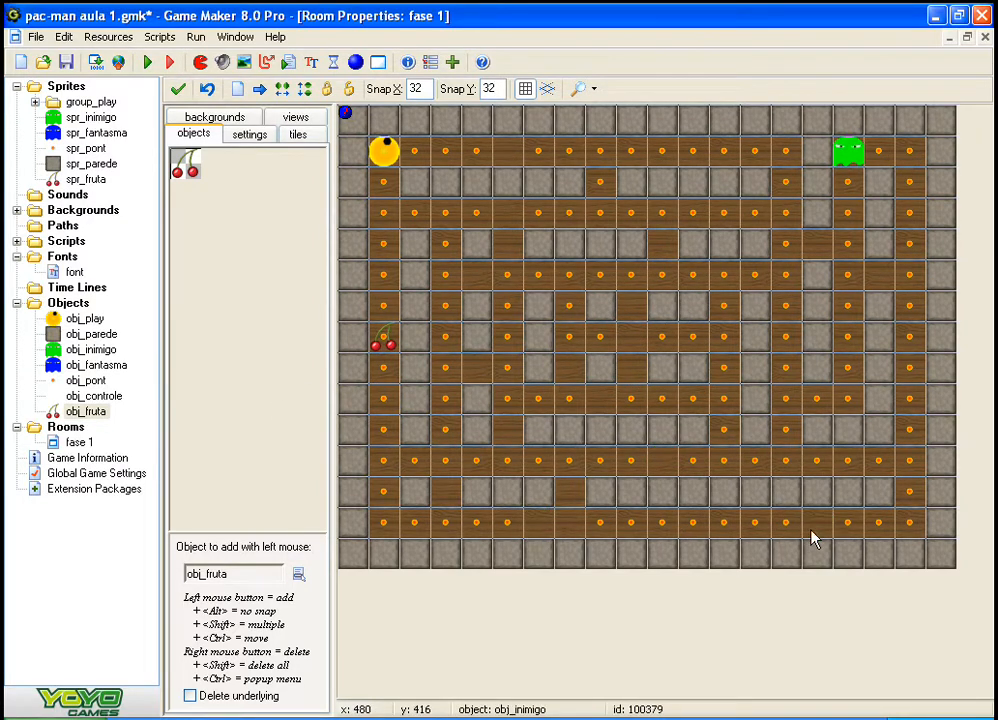
right_click(848, 155)
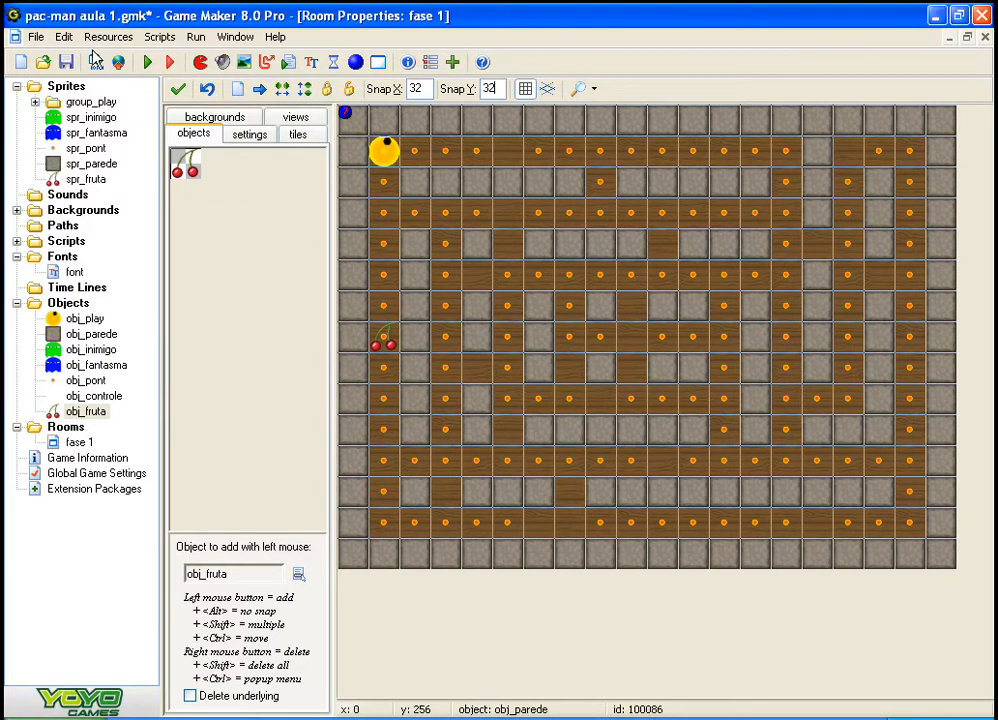
Step: Create a new sprite named spr_portal
right_click(62, 88)
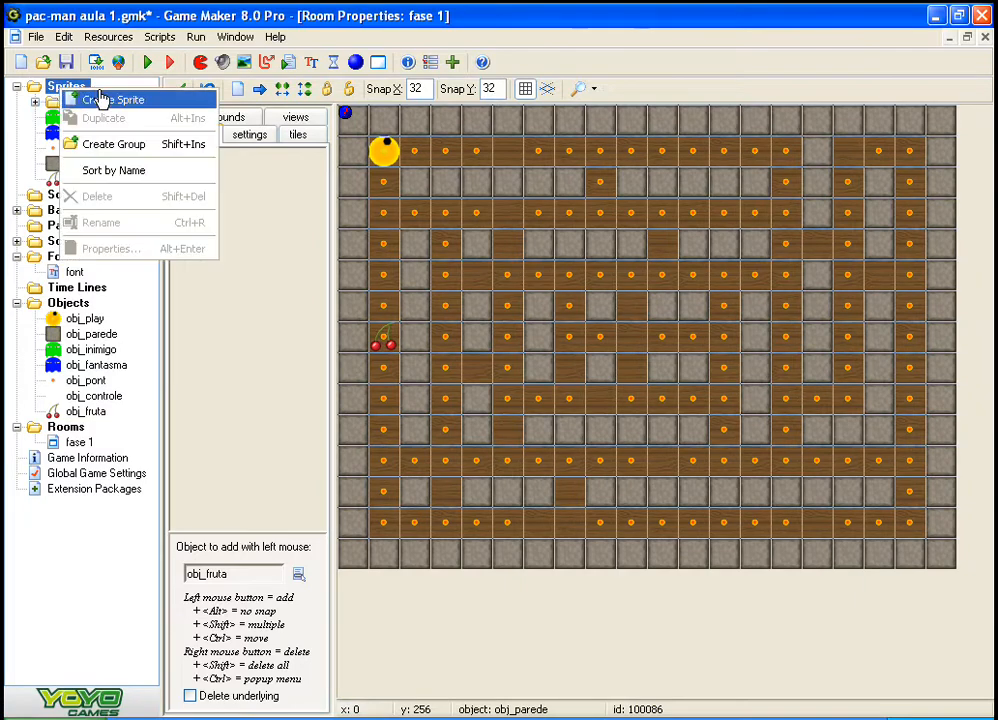
click(101, 99)
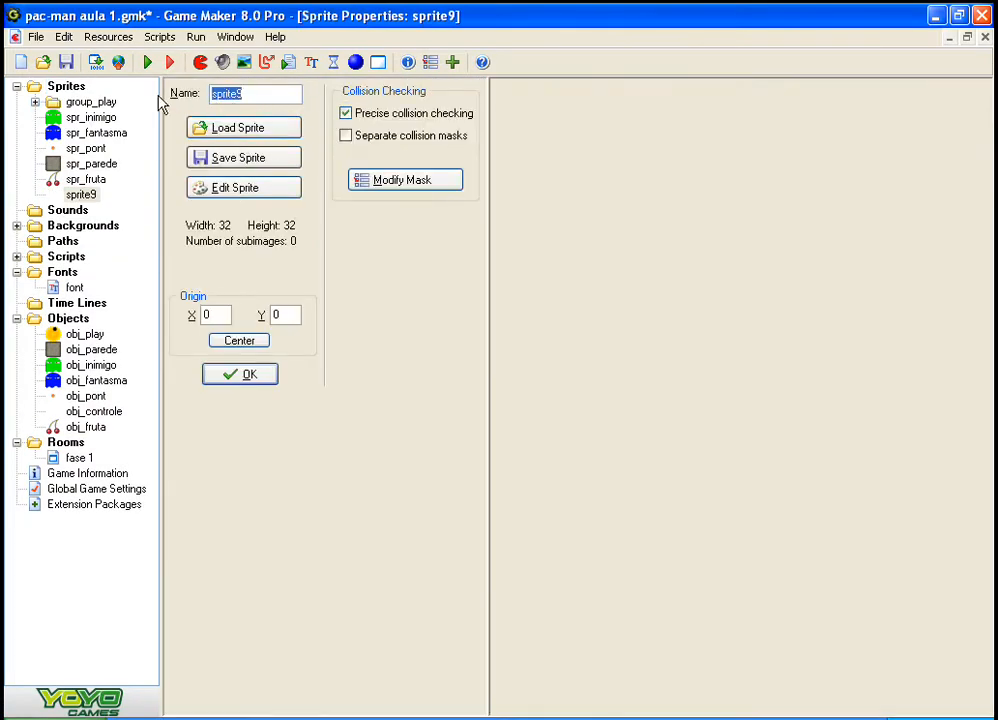
text(spr_p)
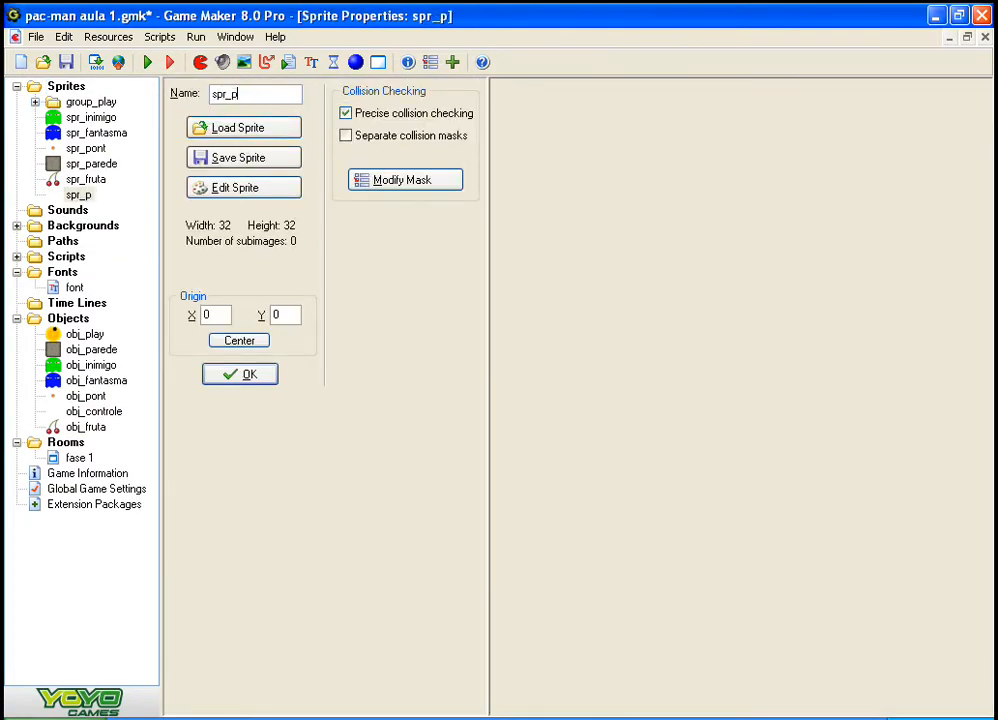
text(ortal)
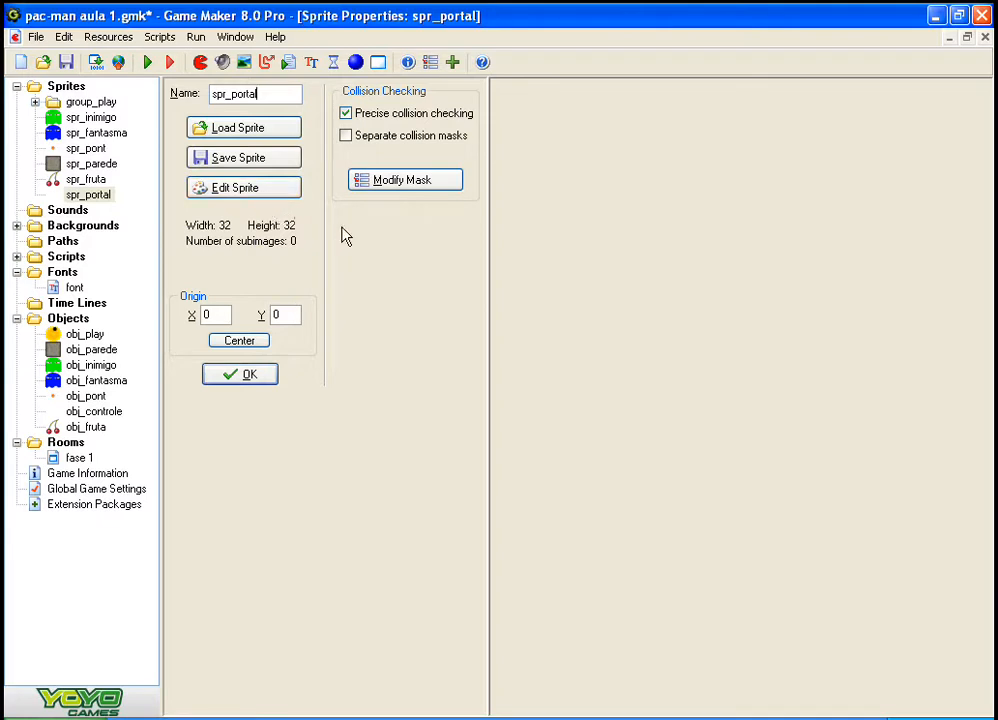
click(228, 197)
click(191, 79)
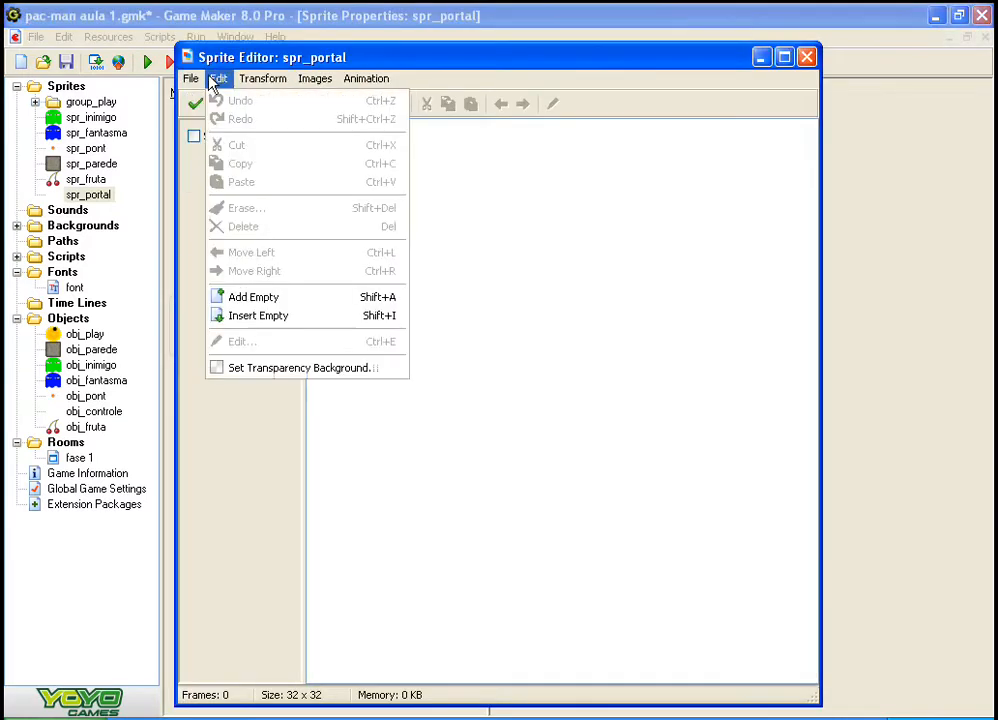
click(806, 57)
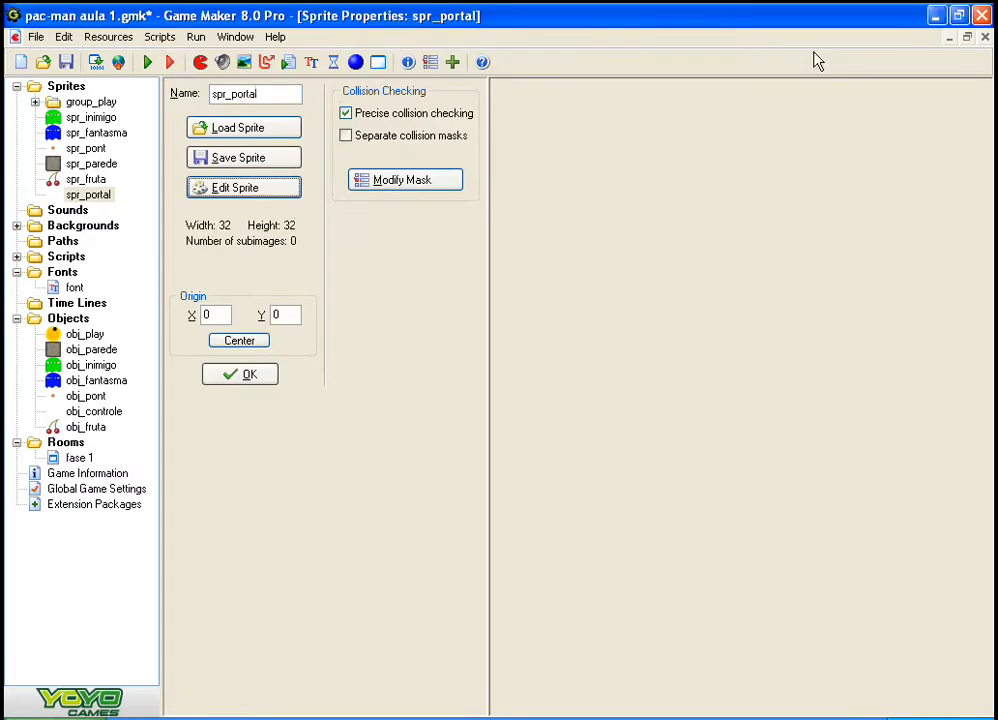
Step: Create the spr_portal frames from a strip, choosing the portal image in the SPRIT folder on the desktop
click(258, 188)
click(190, 79)
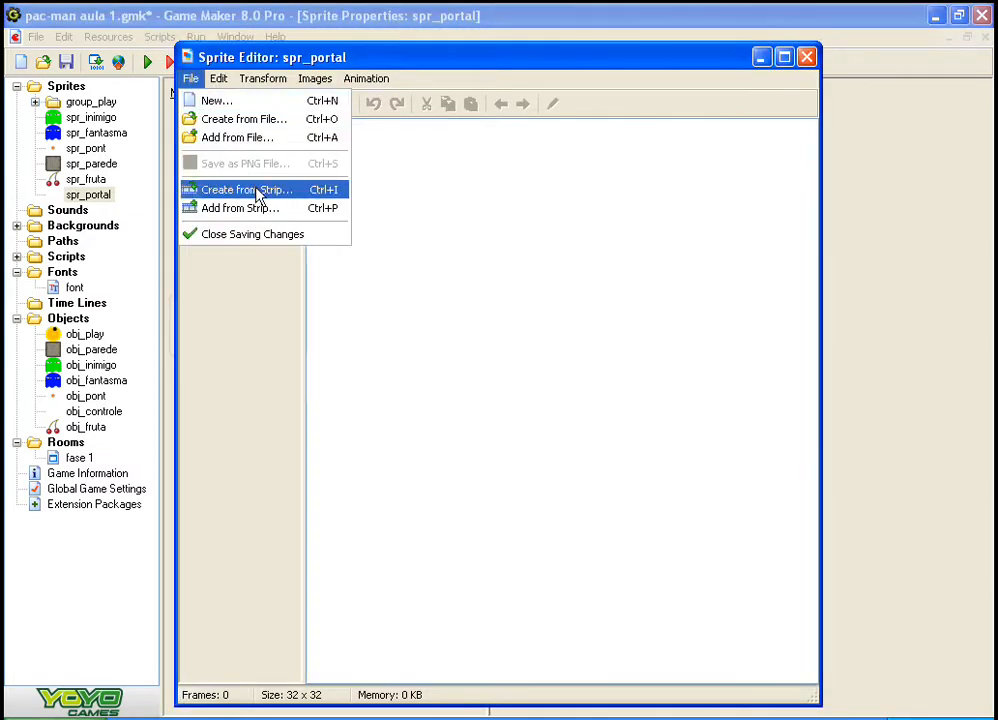
click(294, 194)
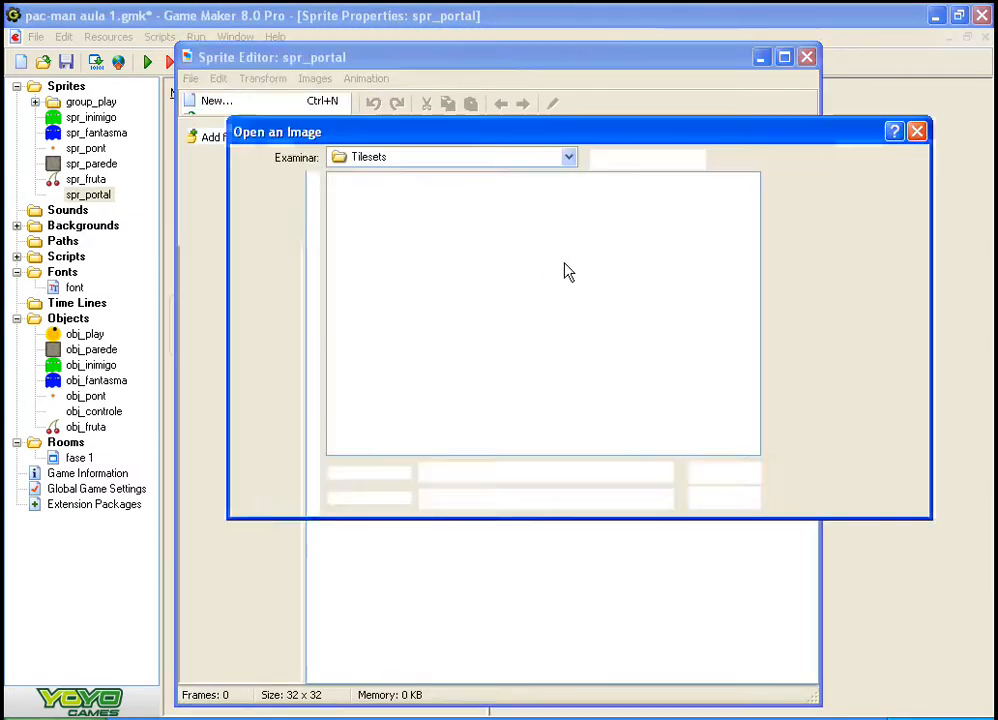
click(292, 287)
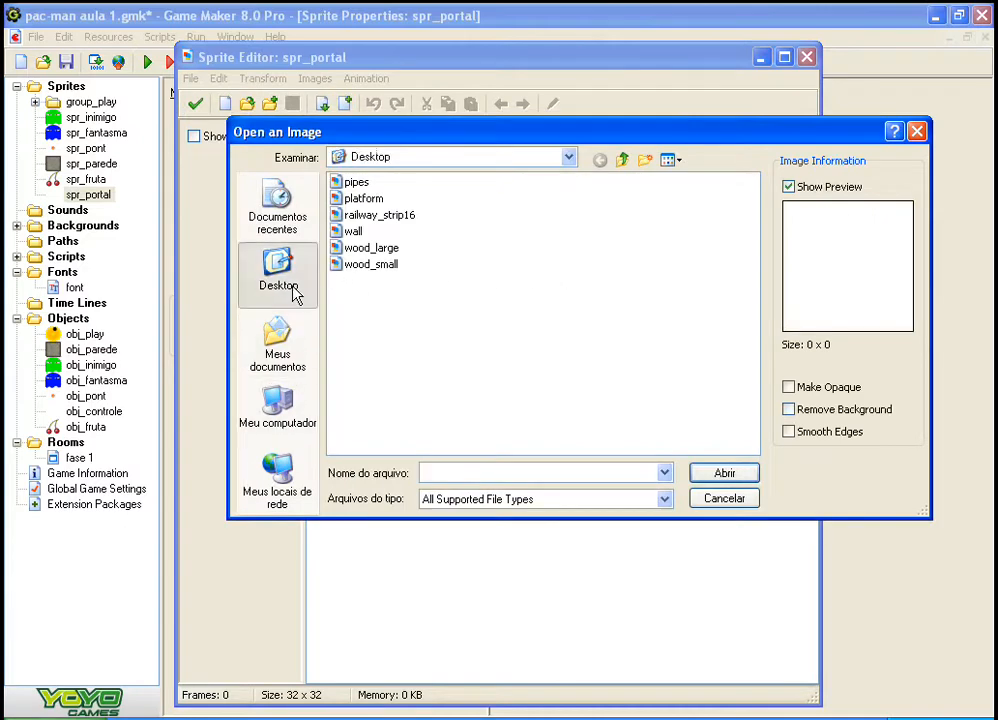
click(304, 353)
click(293, 284)
double_click(578, 199)
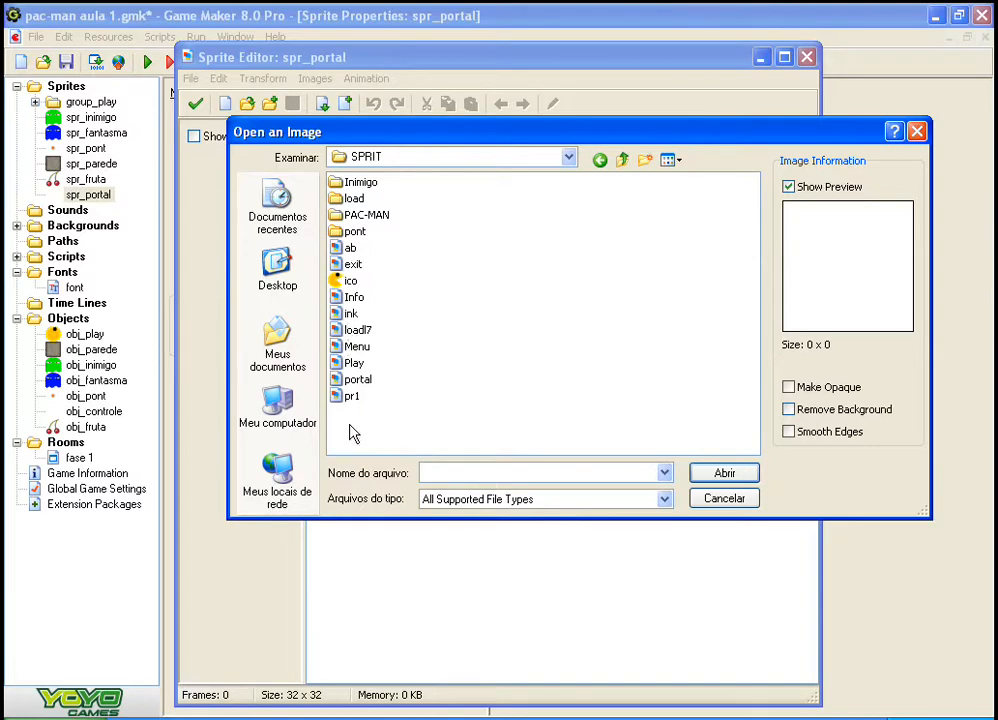
click(357, 380)
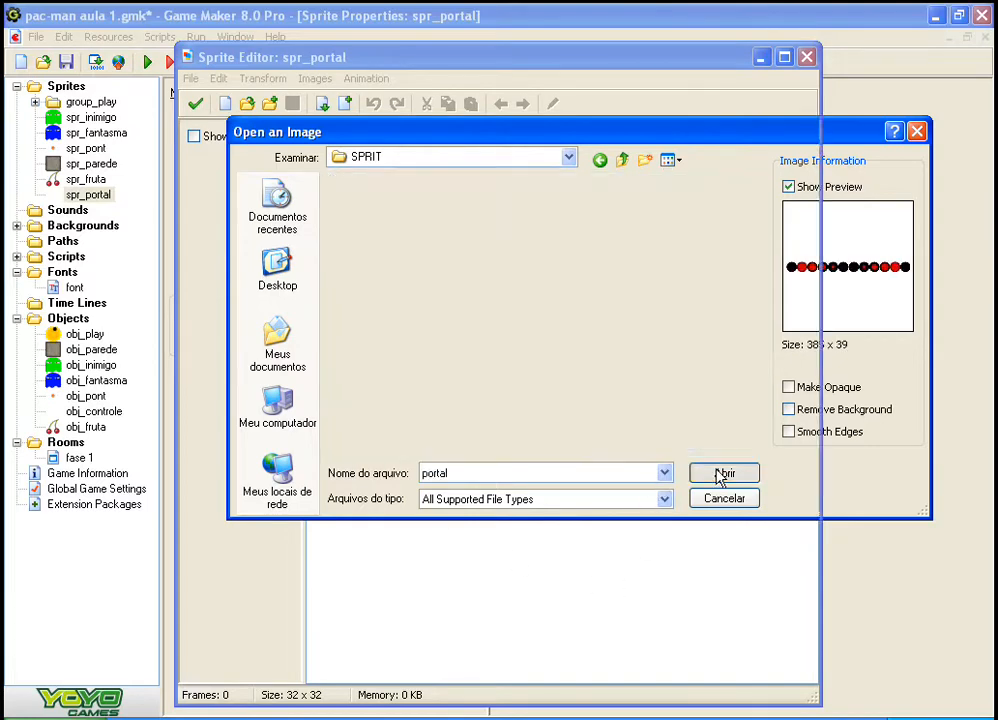
click(722, 474)
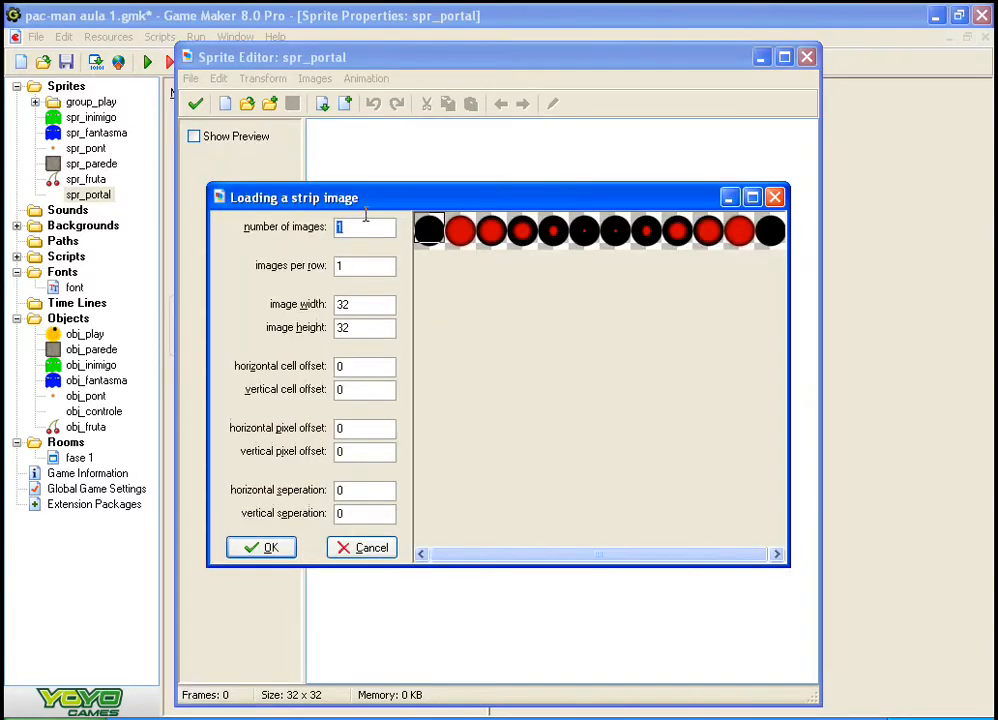
Step: Load the strip as 12 images, 12 per row, each 32 wide and 39 high
drag(357, 303, 328, 329)
text(35)
drag(364, 328, 314, 331)
text(36)
click(363, 305)
drag(368, 230, 305, 225)
text(12)
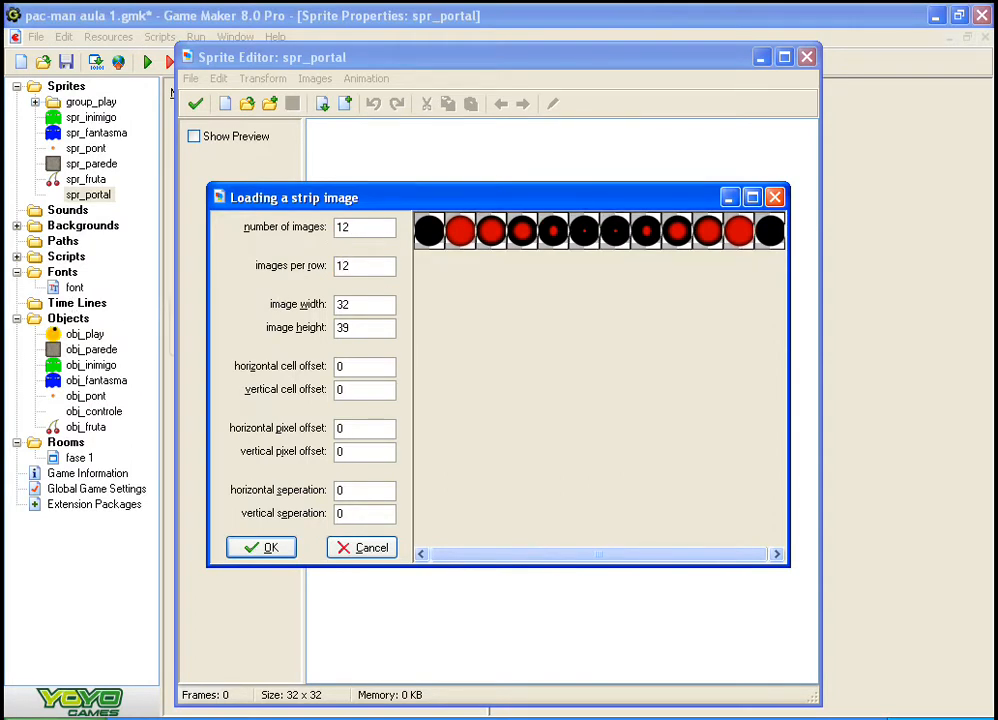
click(268, 549)
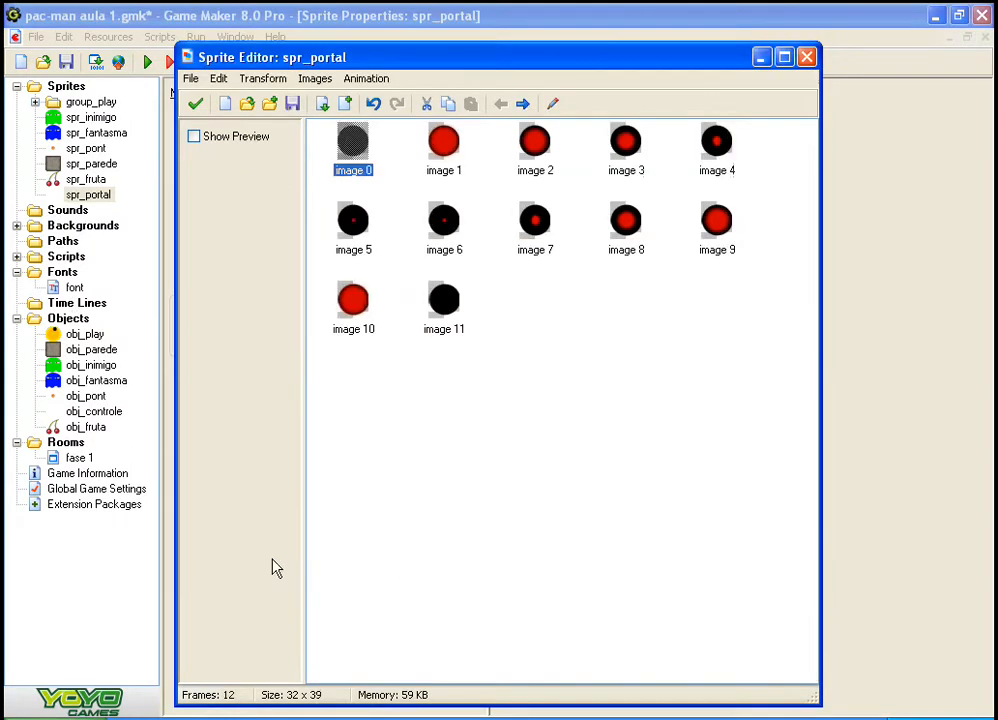
Step: Preview the portal animation at speed 3, and delete its solid black first and last frames, accepting the edited sprite
click(223, 139)
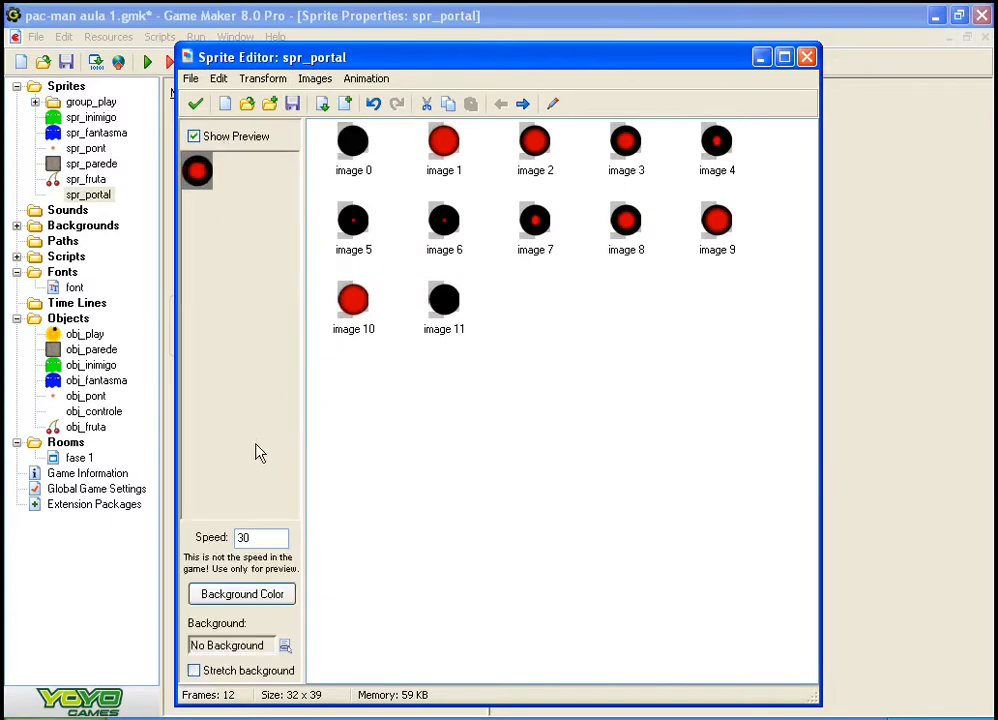
double_click(243, 538)
click(461, 314)
key(Delete)
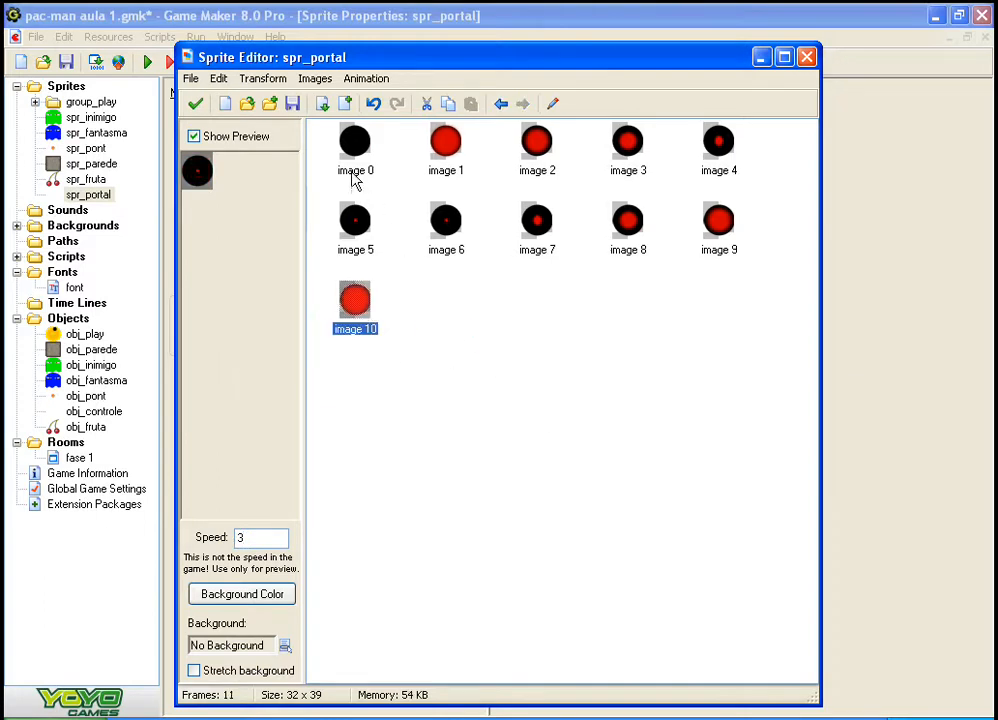
key(Delete)
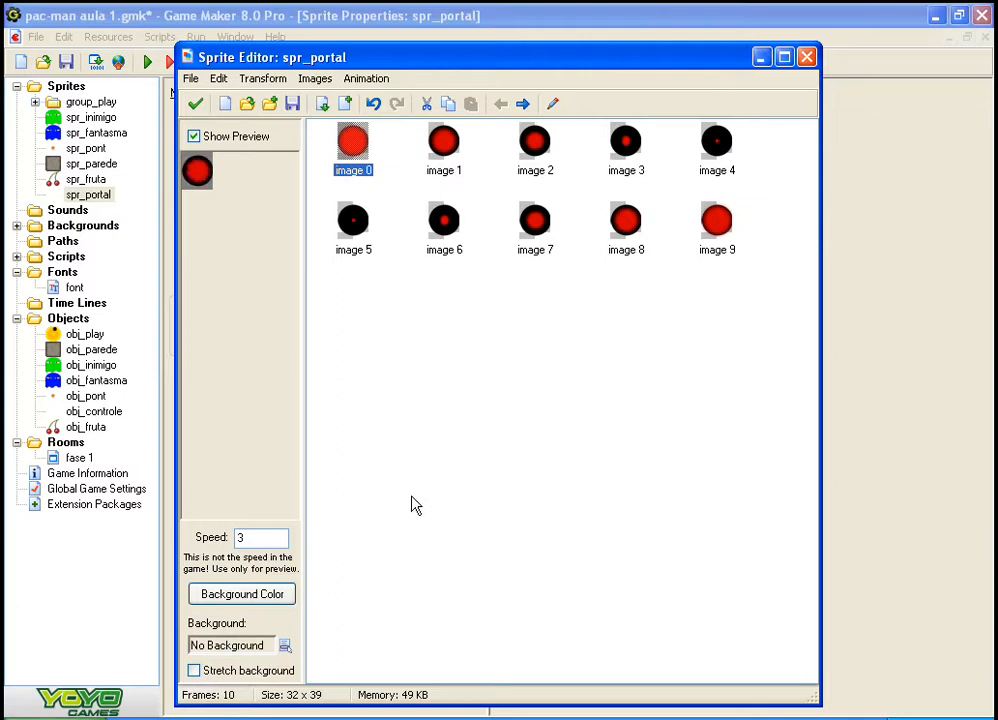
click(195, 103)
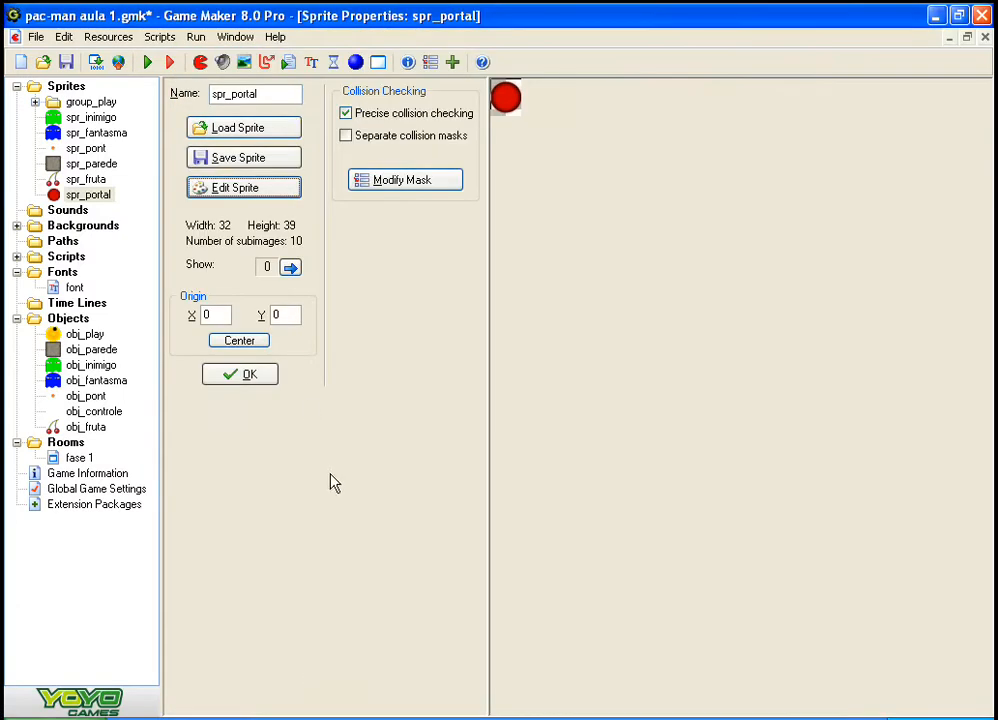
click(246, 379)
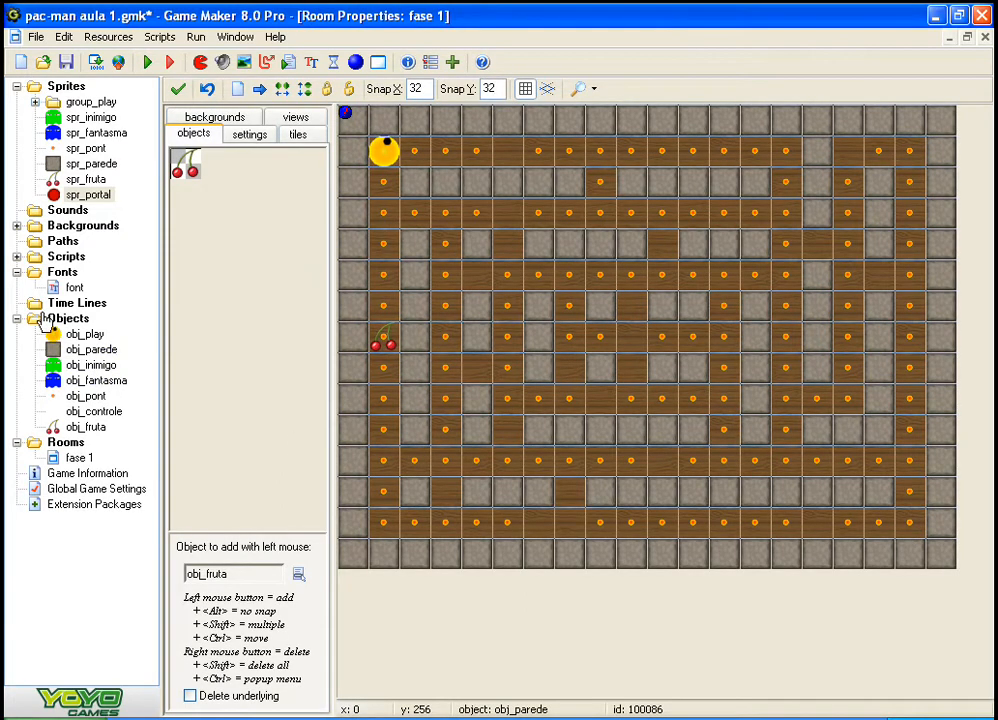
Step: Create a new object named obj_portal and assign it the spr_portal sprite
click(62, 318)
right_click(62, 318)
click(89, 325)
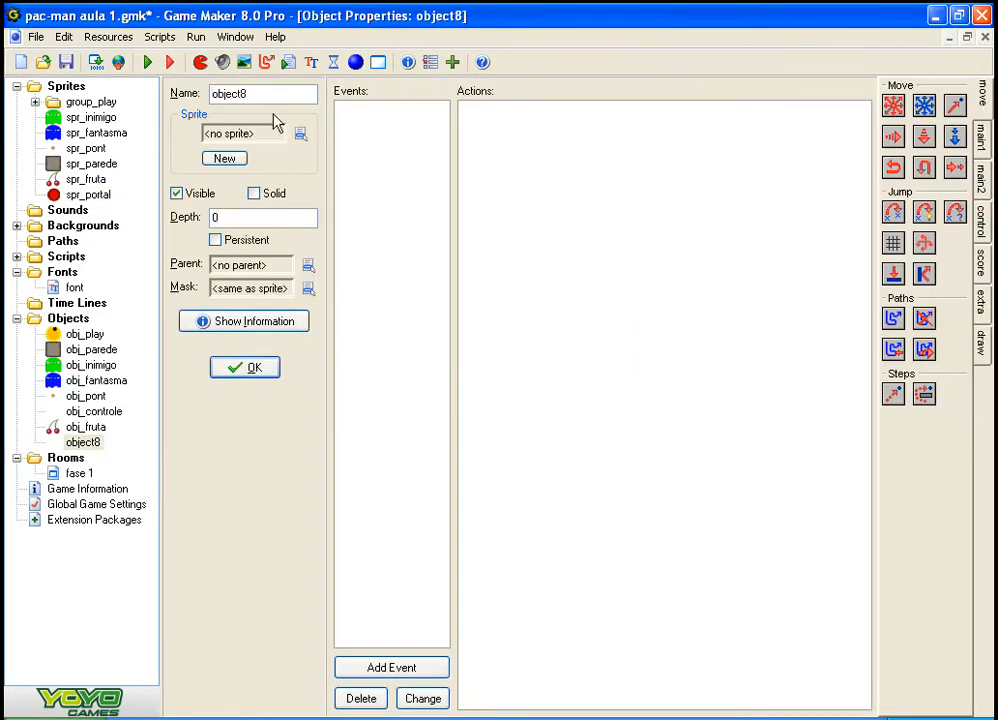
double_click(208, 93)
text(ob)
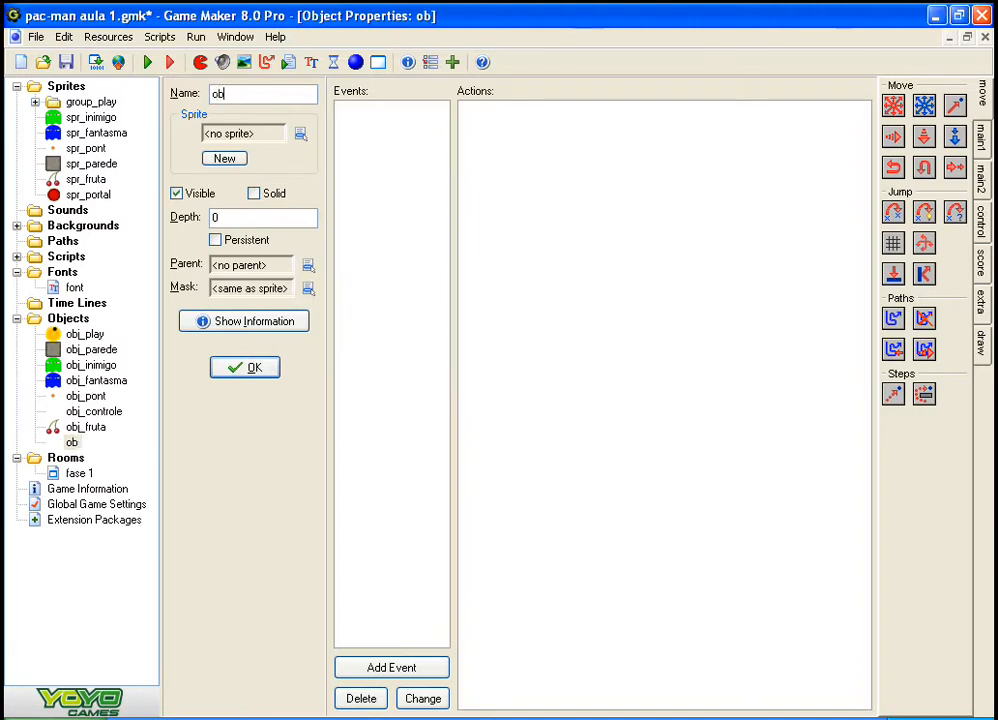
text(j_portal)
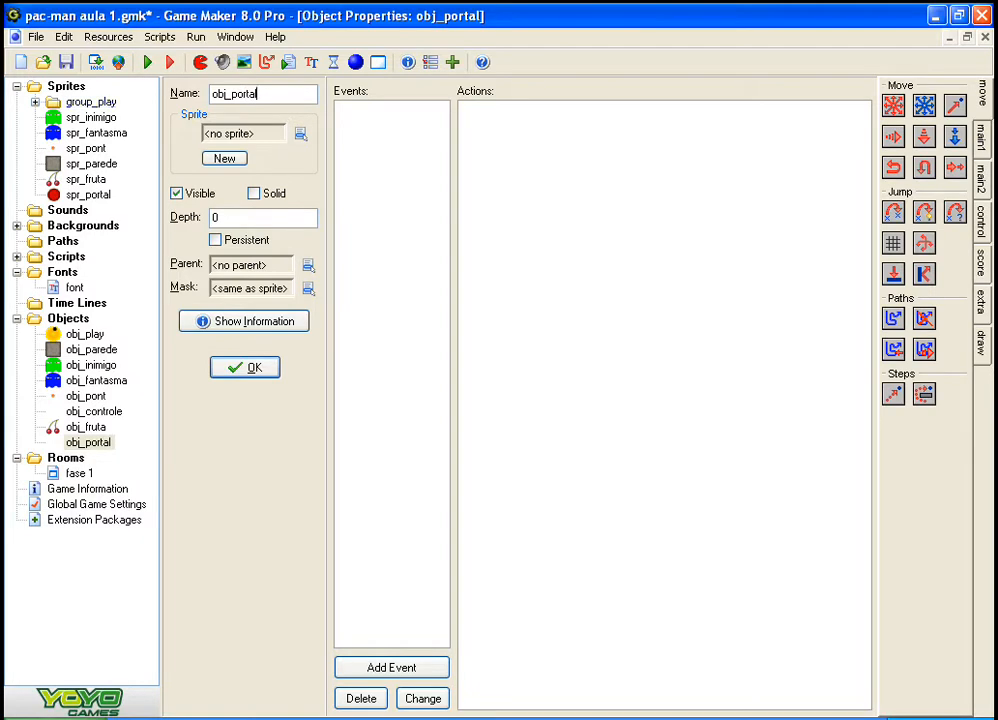
click(300, 133)
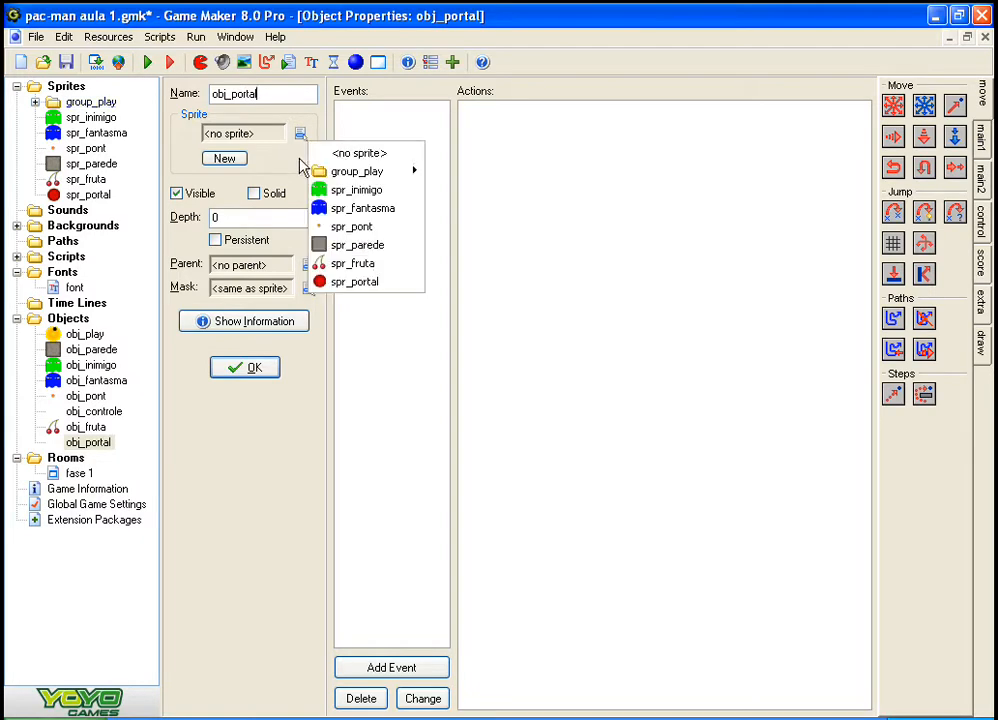
click(338, 280)
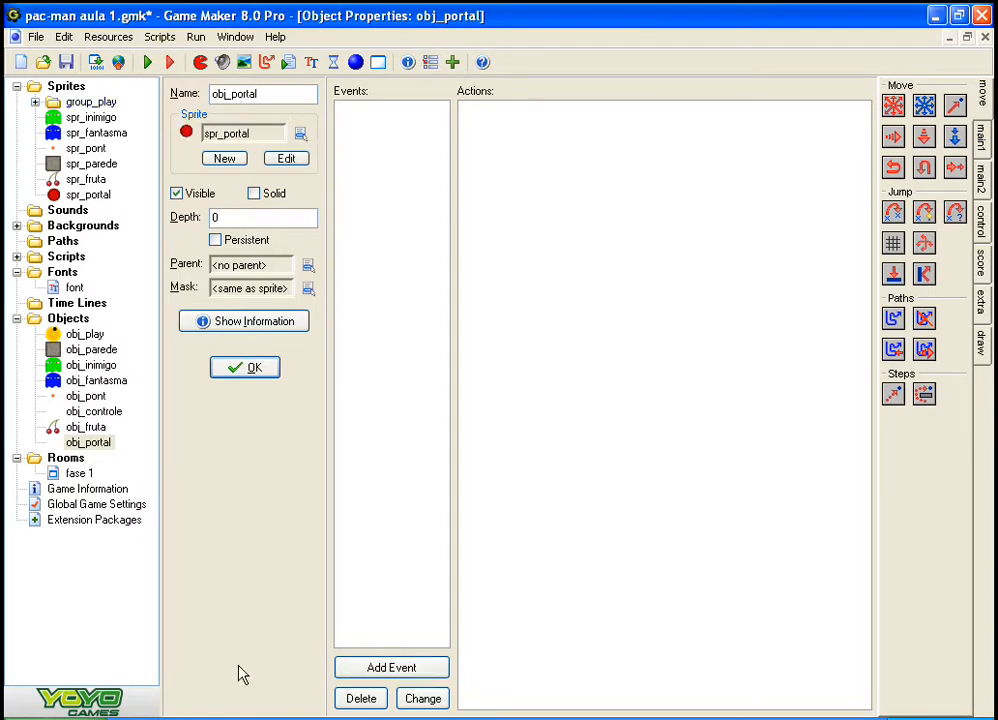
Step: Give obj_portal a Create event that changes its sprite to spr_portal at a fractional speed below 1, and accept the object
click(408, 672)
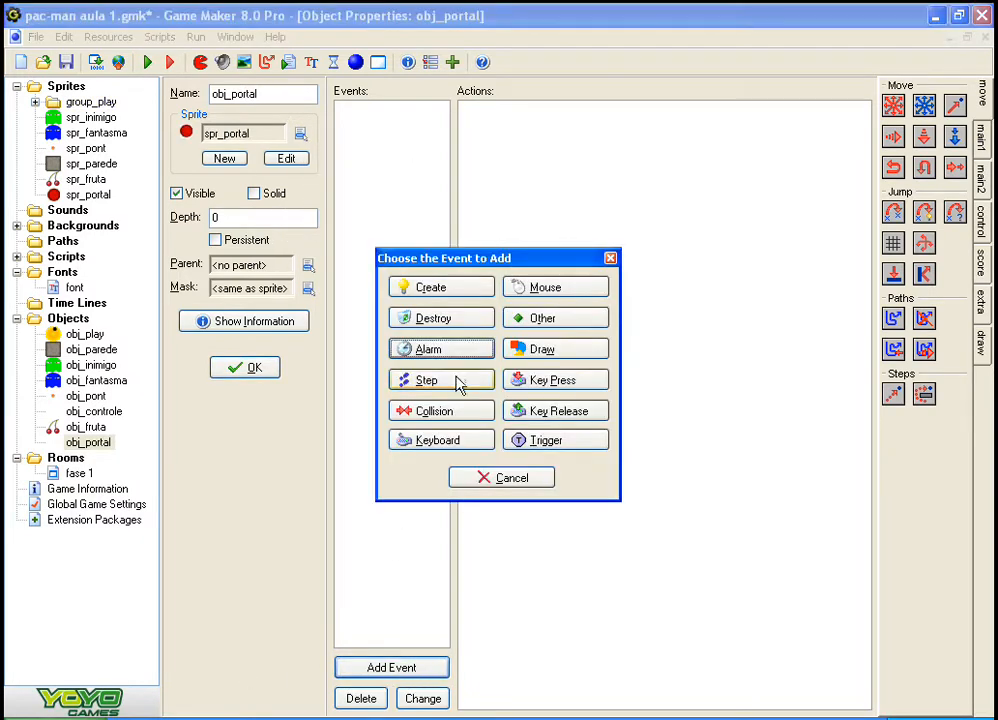
click(430, 288)
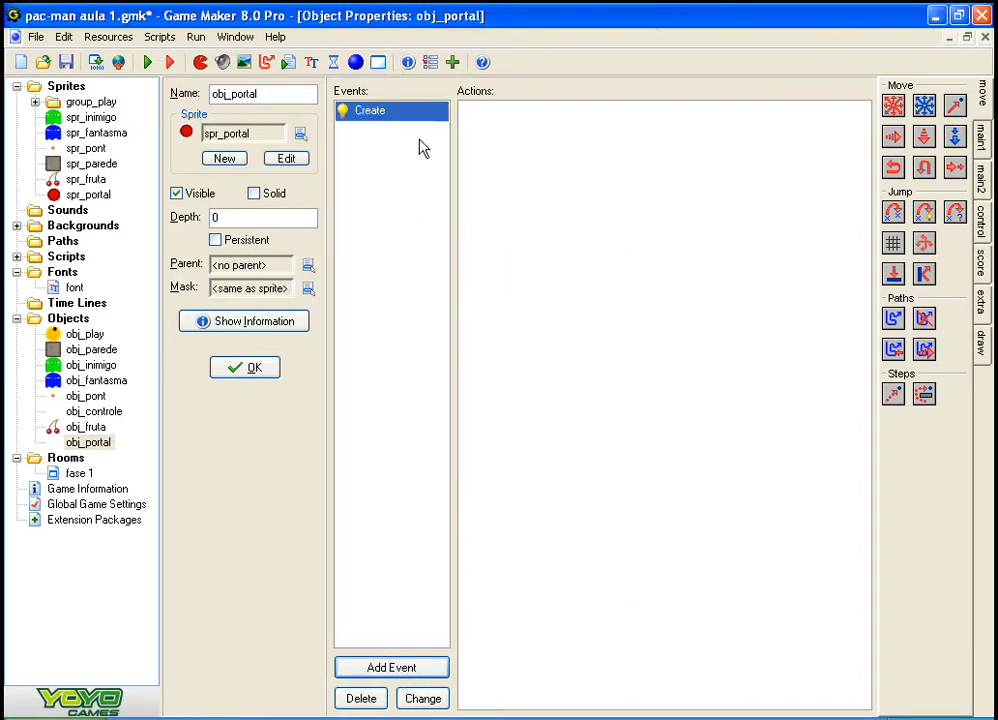
click(981, 133)
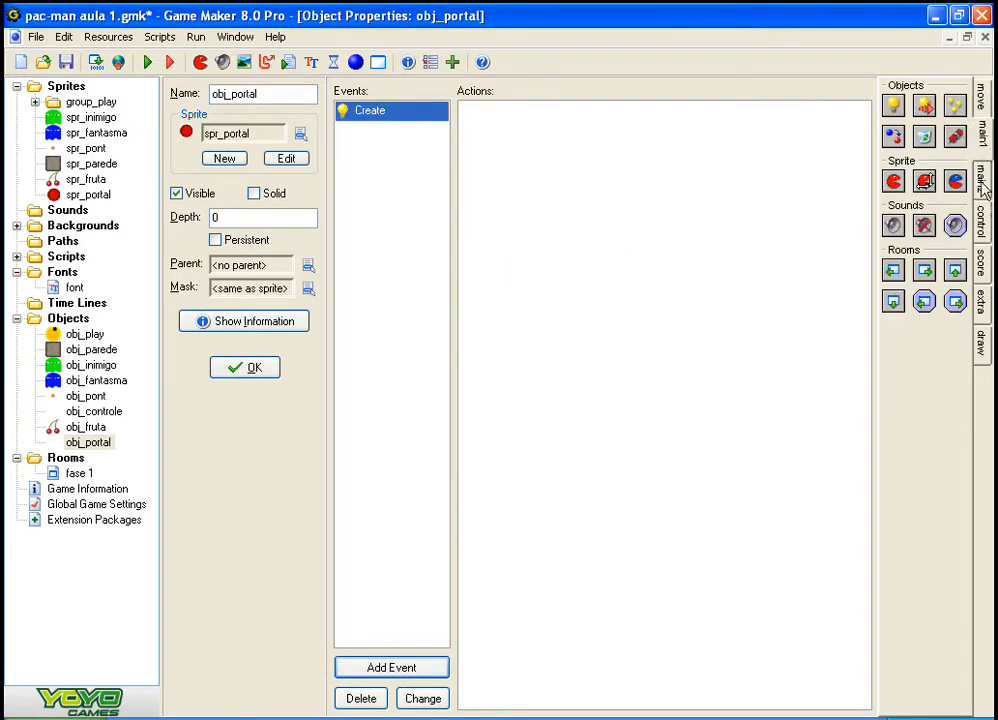
drag(894, 181, 770, 215)
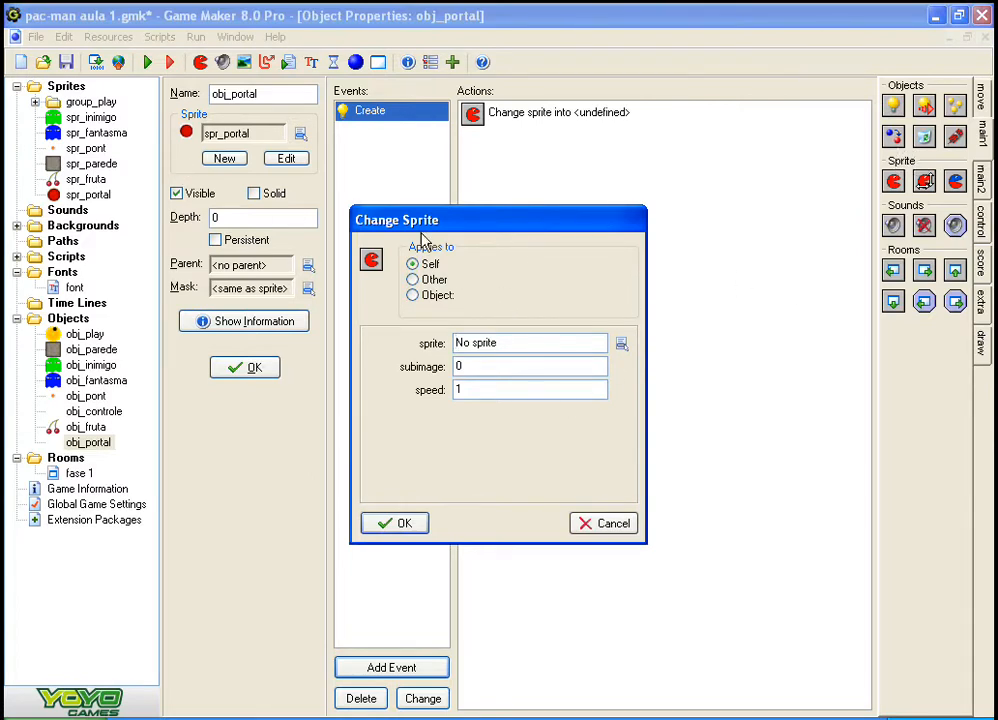
click(622, 344)
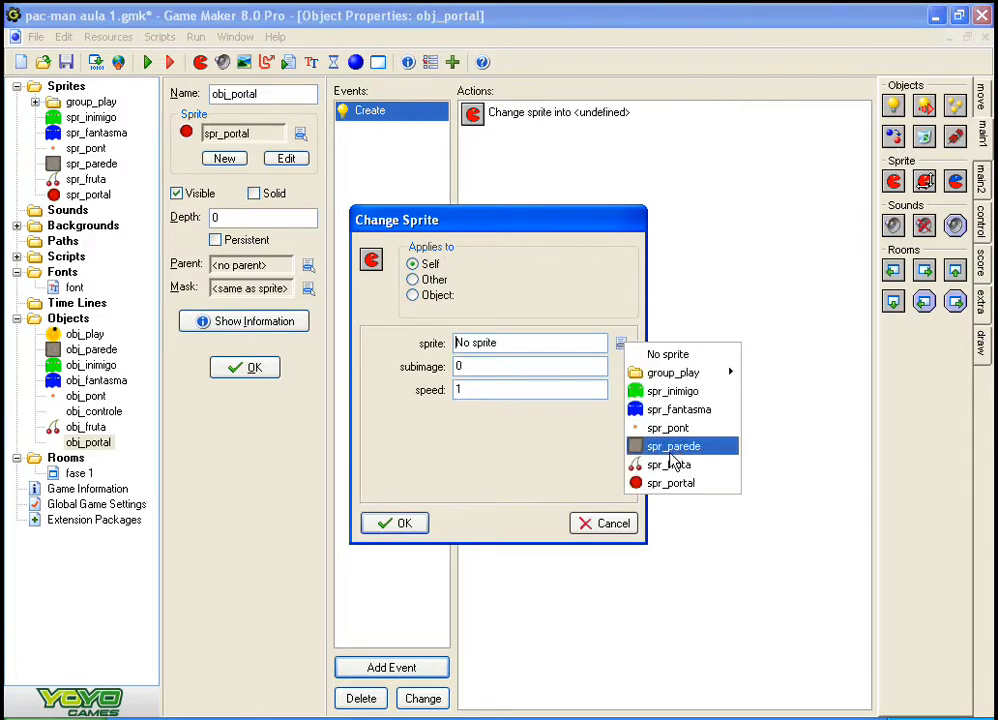
click(666, 481)
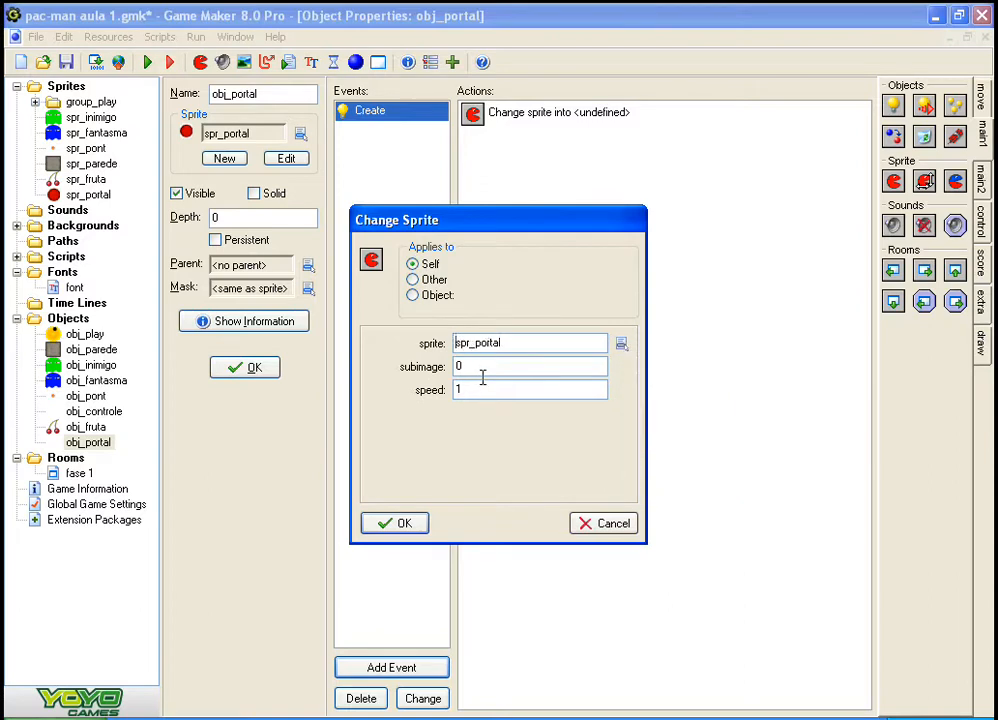
drag(481, 388, 362, 383)
text(0.3)
key(Return)
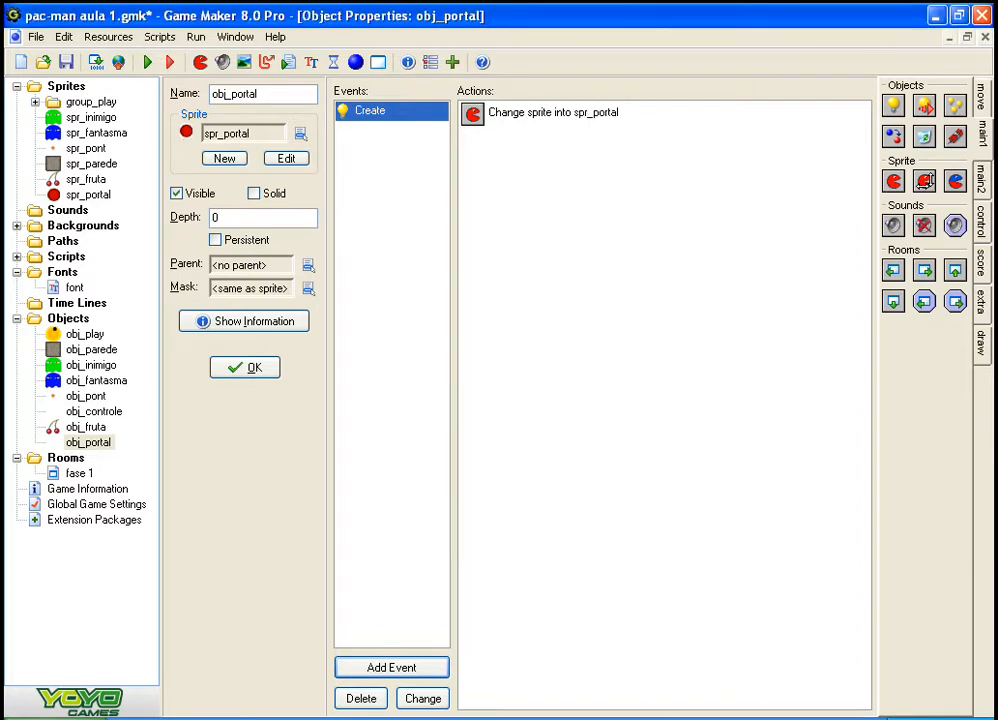
click(238, 378)
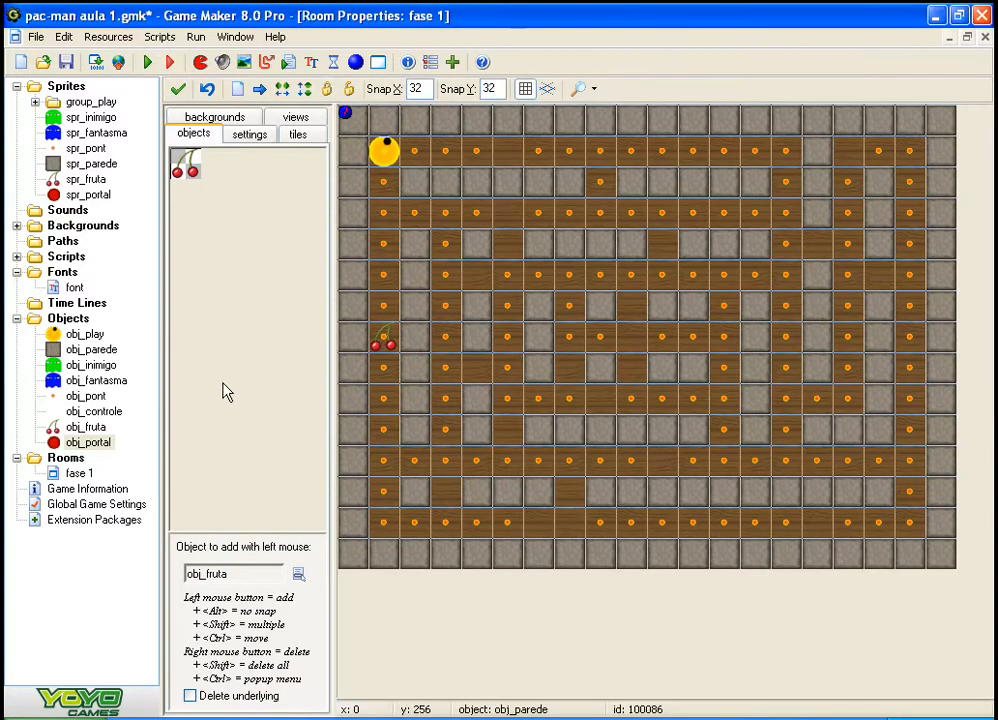
Step: Select obj_portal for placement in room fase 1, and place a trial instance mid-maze and delete it
click(223, 388)
click(262, 523)
click(633, 341)
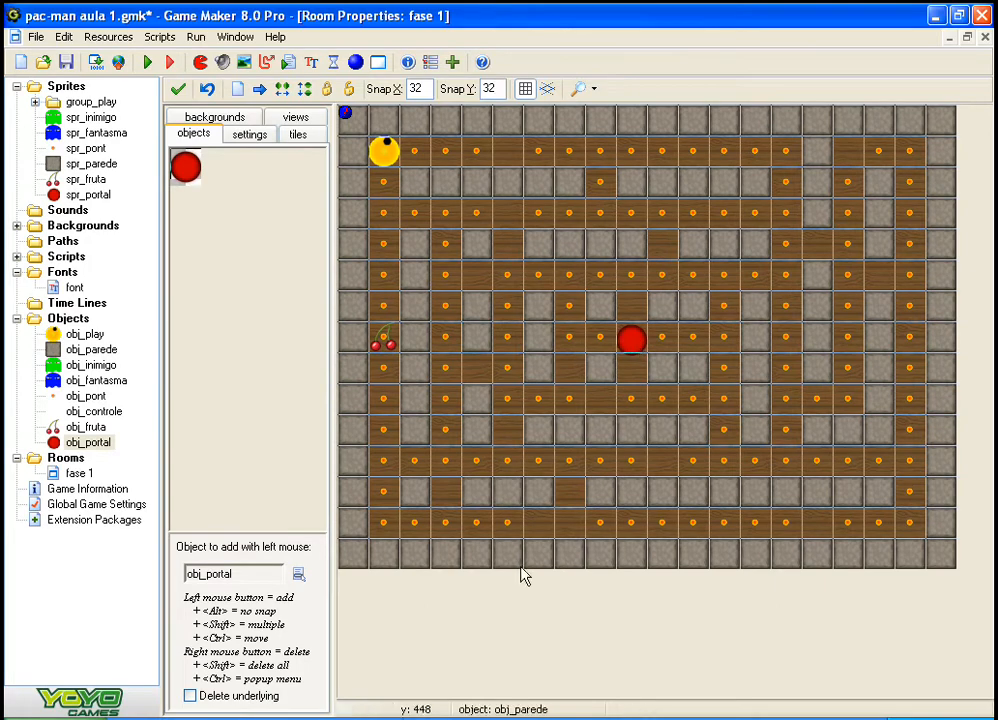
right_click(641, 344)
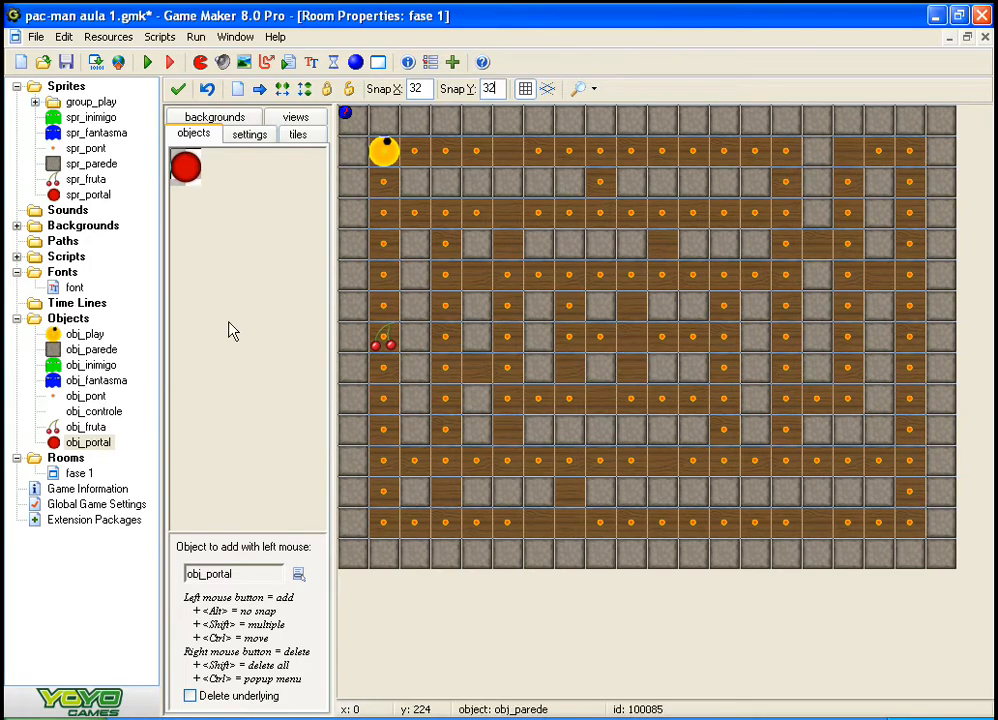
Step: Stretch all spr_portal images to 32 x 32 pixels at Excellent quality, without keeping the aspect ratio
click(88, 195)
double_click(88, 195)
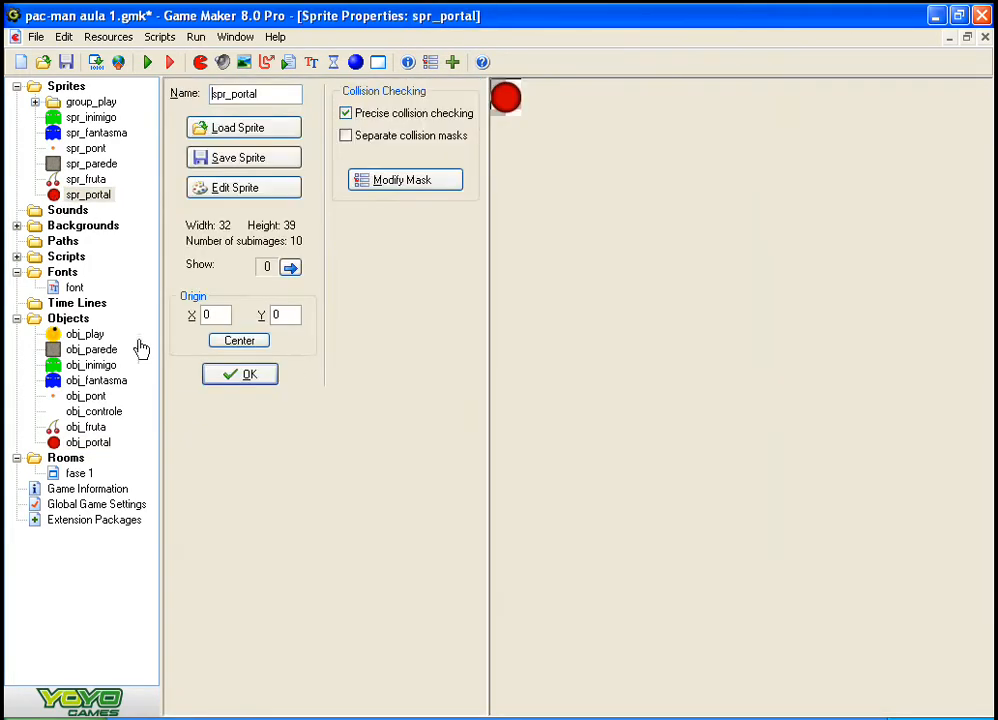
click(226, 190)
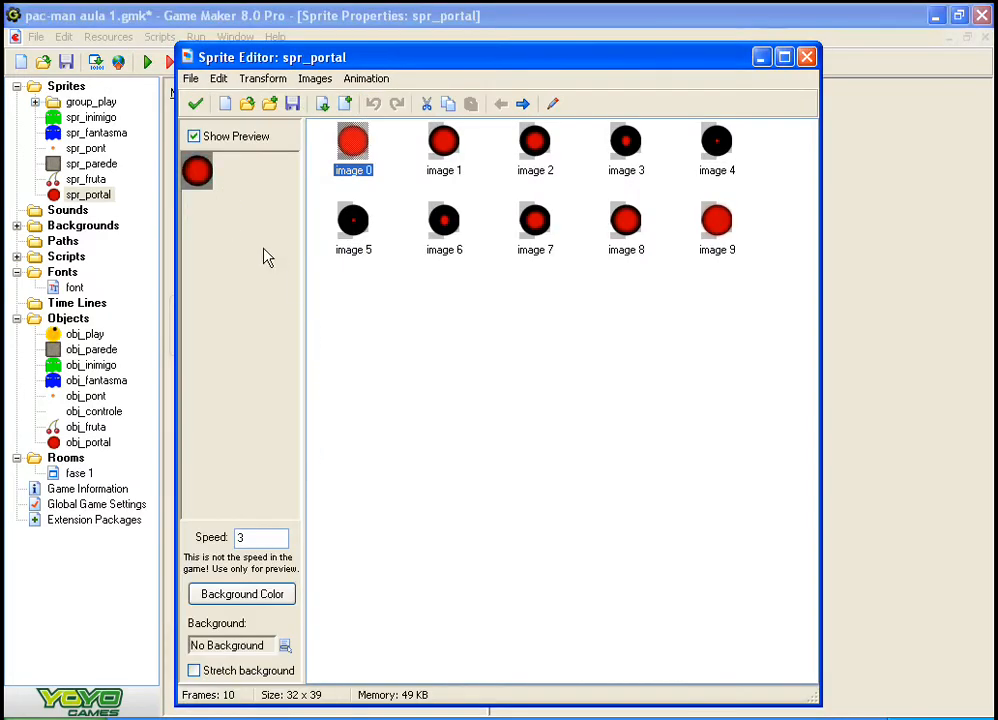
click(313, 79)
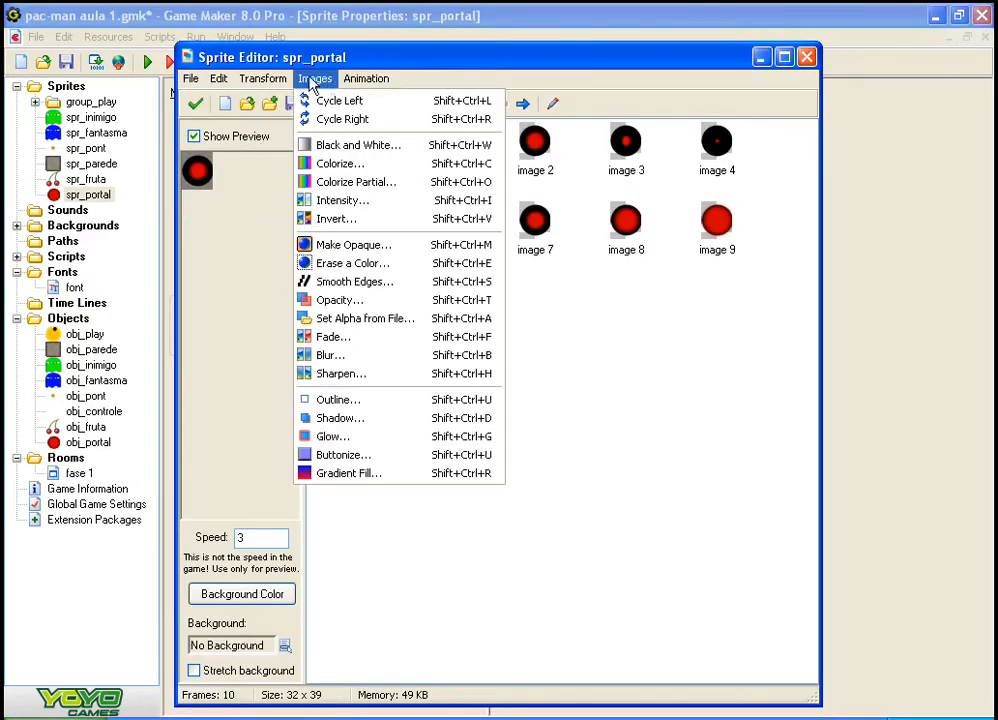
mouse_move(258, 80)
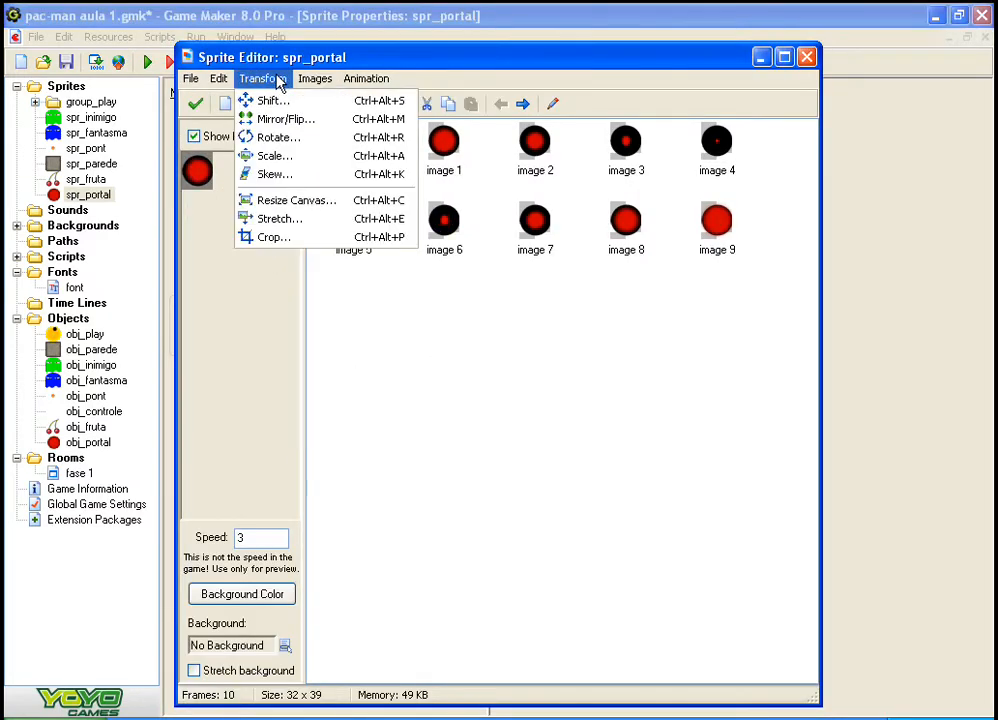
click(287, 219)
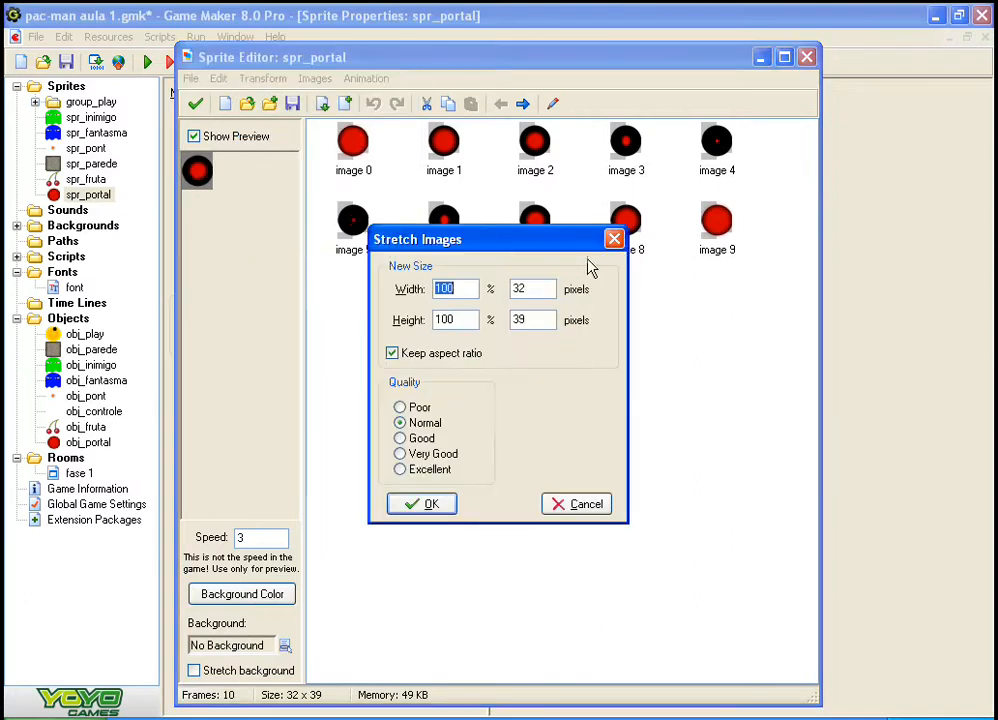
click(392, 353)
double_click(532, 289)
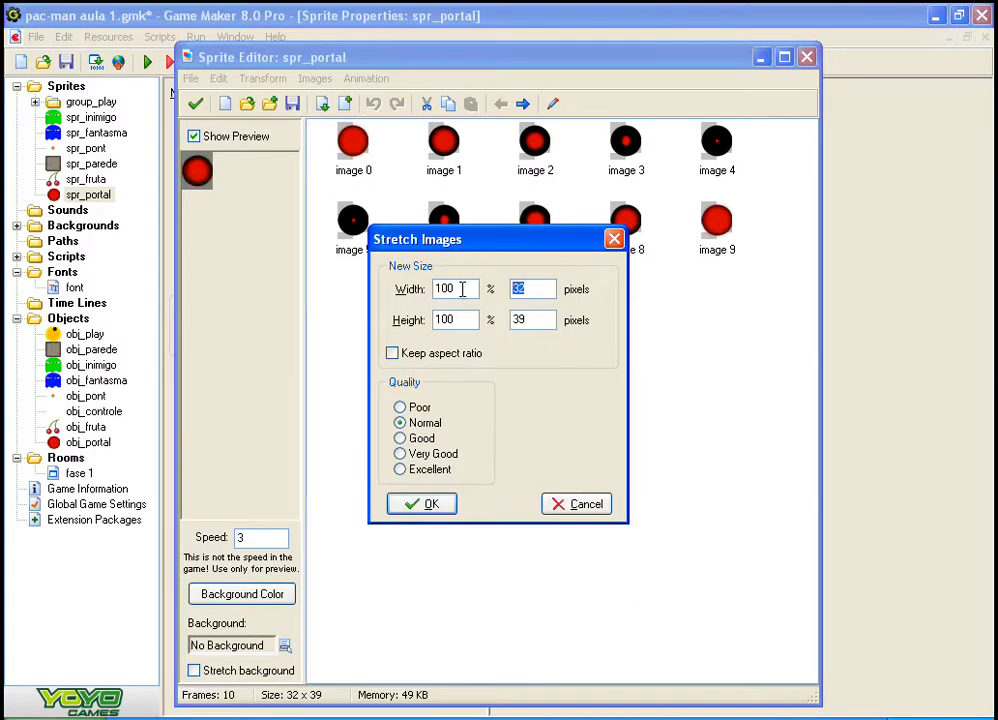
double_click(532, 320)
text(32)
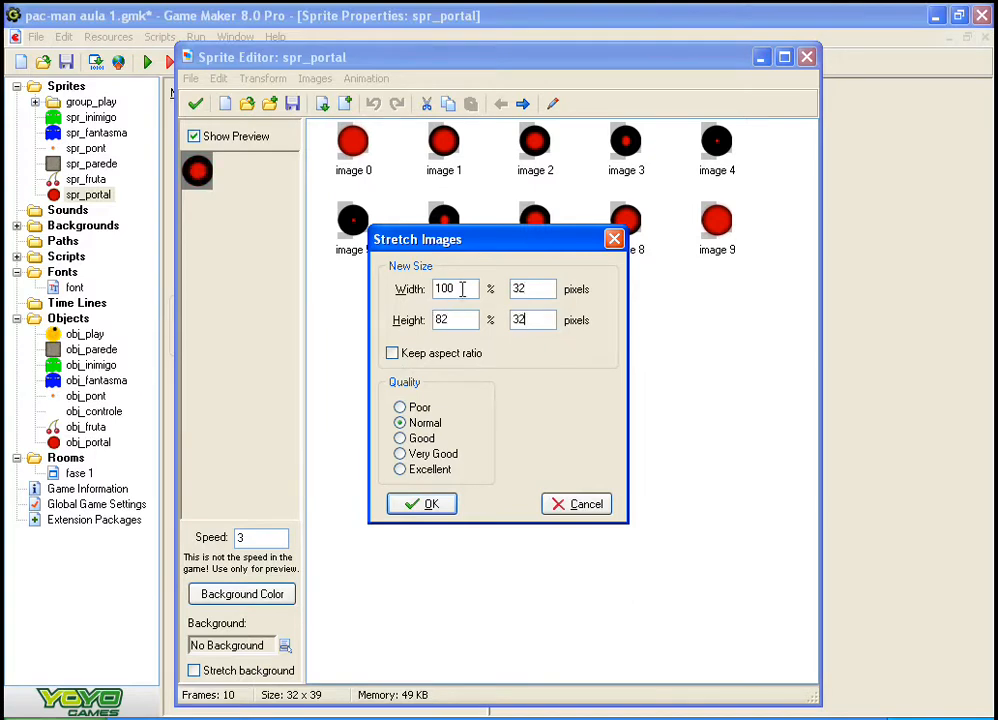
click(400, 469)
click(421, 504)
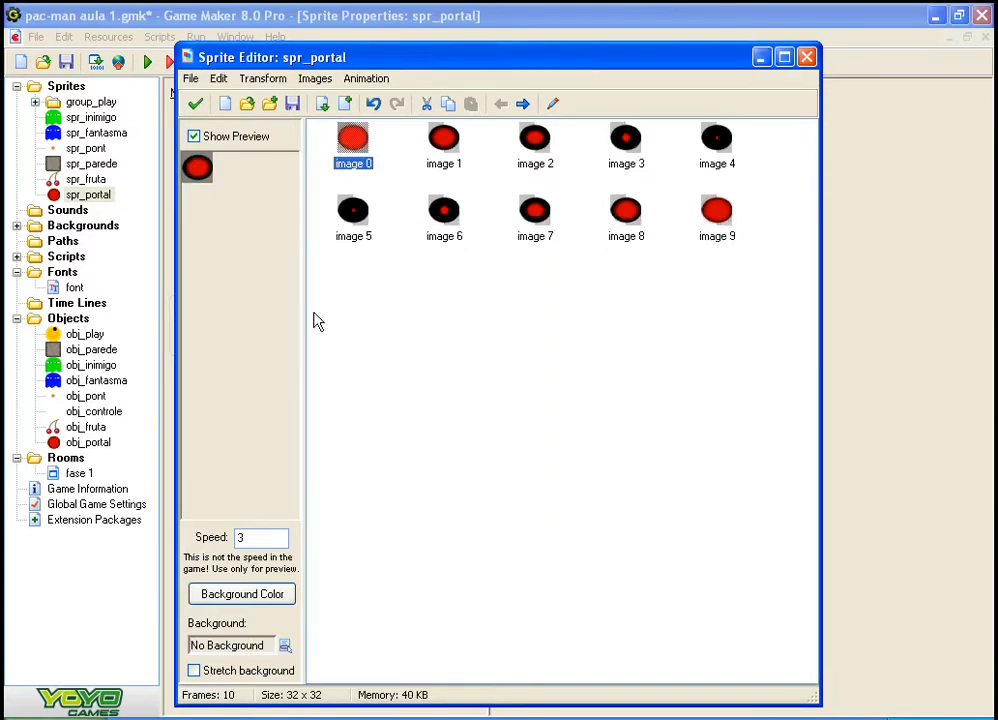
Step: Accept the resized spr_portal and place an obj_portal instance in the empty cell at the centre of the fase 1 maze
click(196, 104)
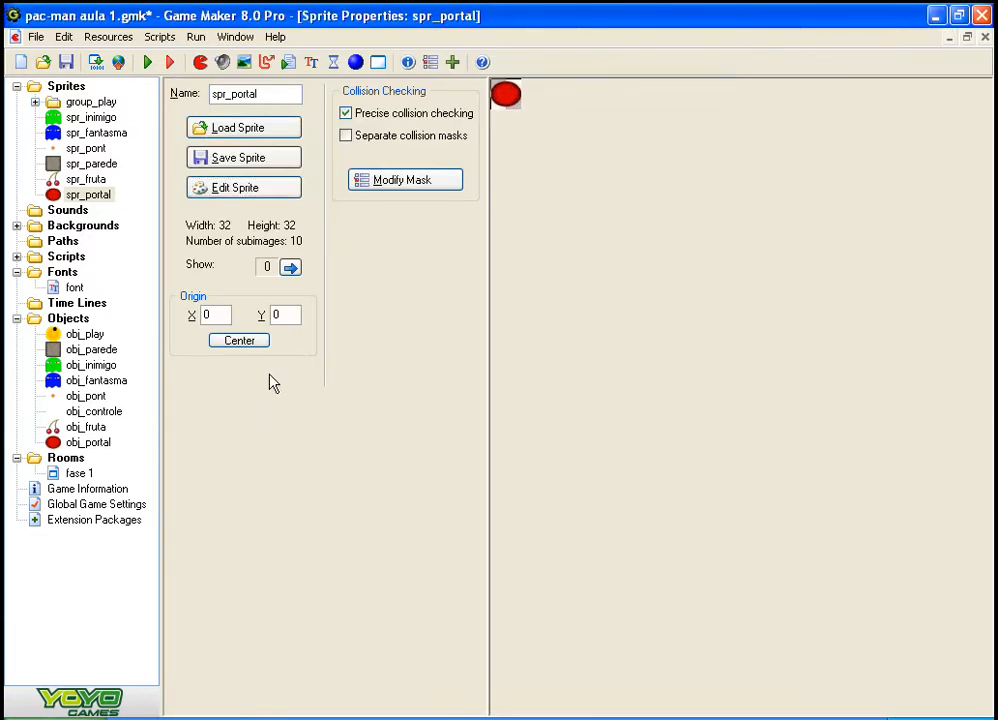
click(268, 379)
click(631, 338)
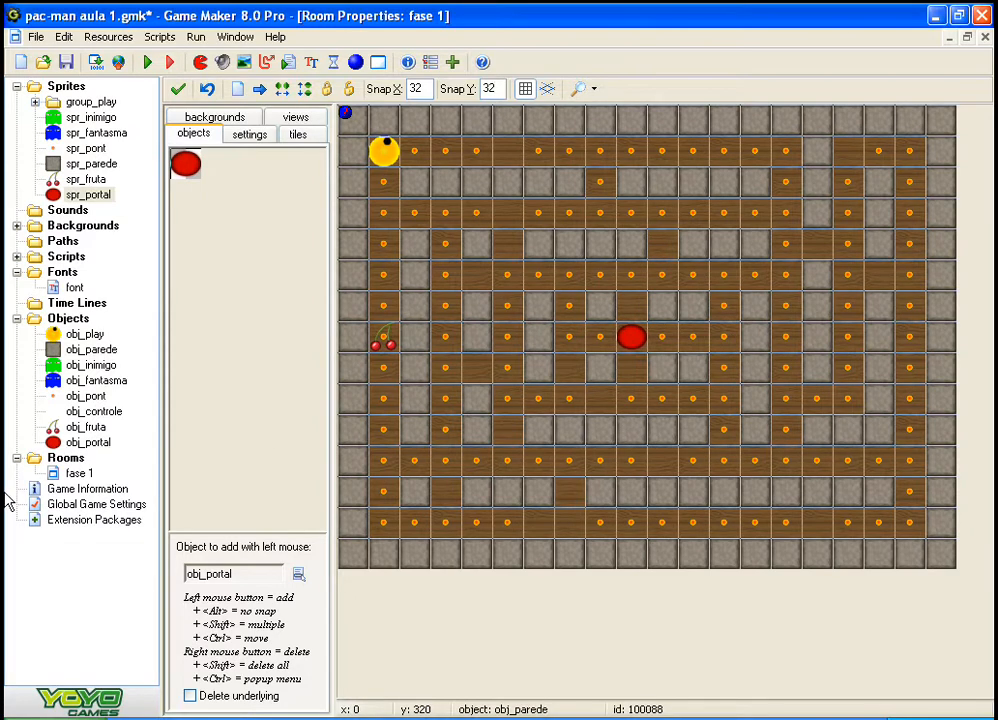
double_click(32, 272)
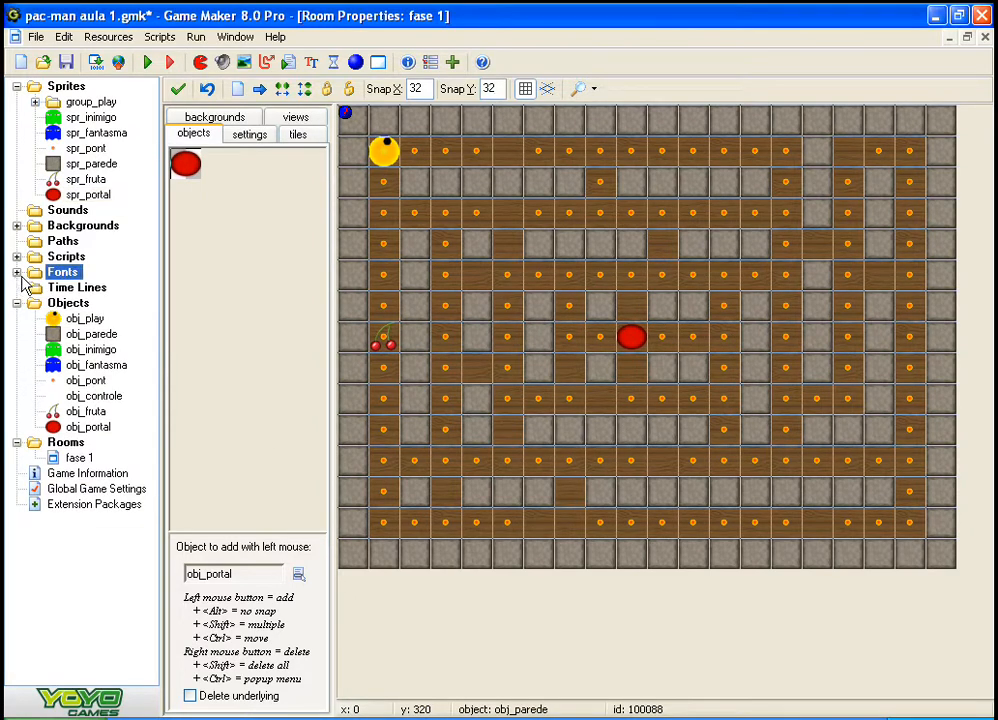
click(40, 288)
right_click(38, 289)
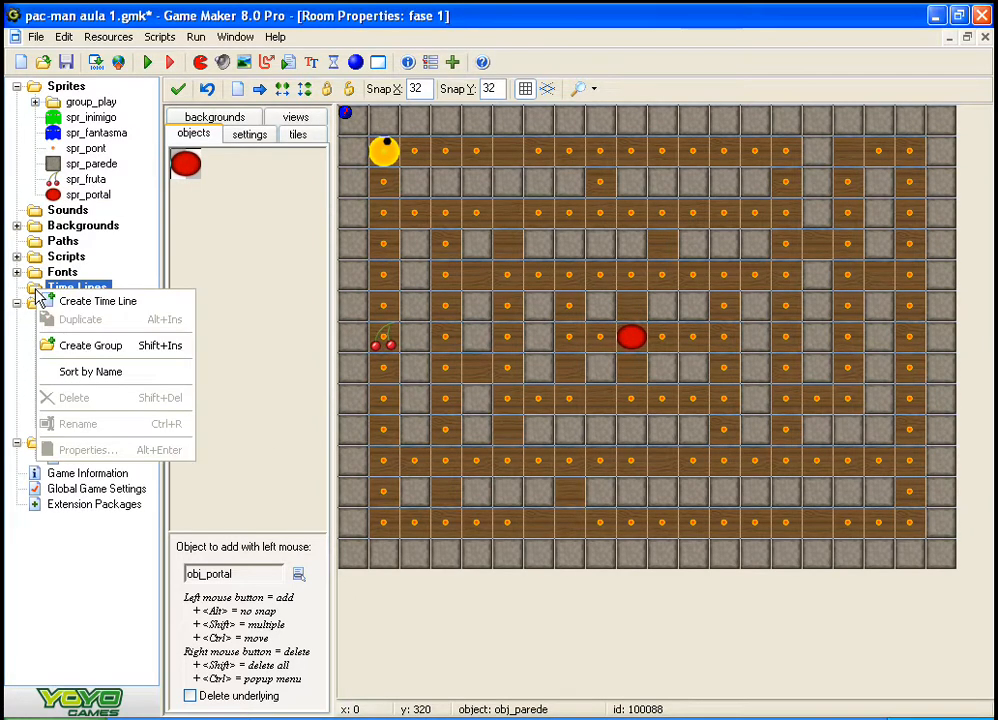
click(302, 308)
right_click(44, 285)
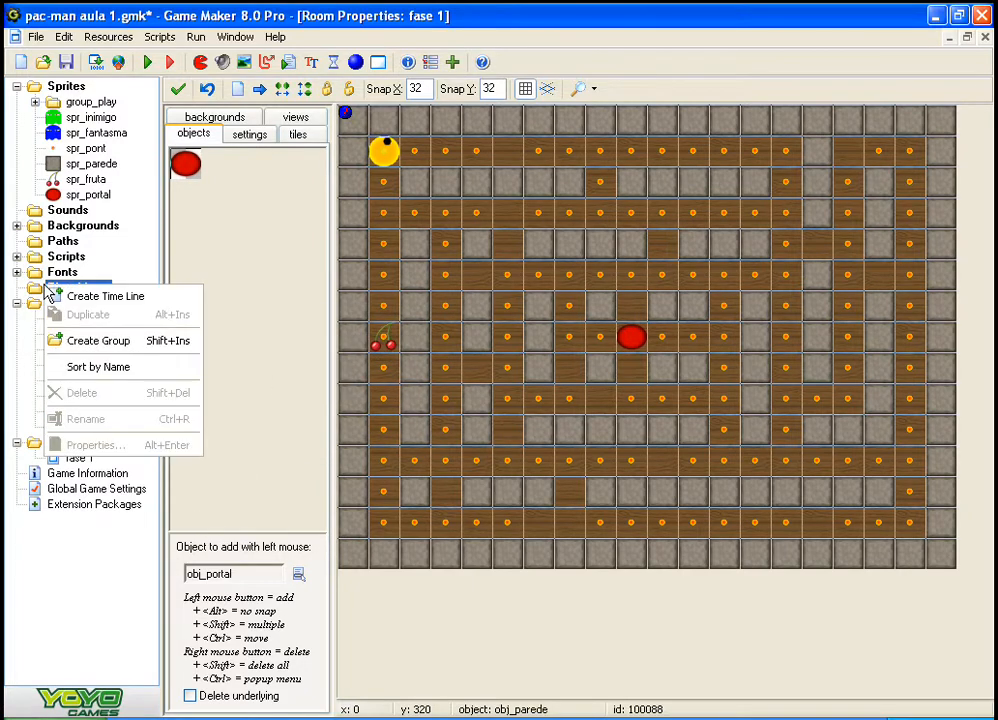
right_click(34, 286)
click(288, 257)
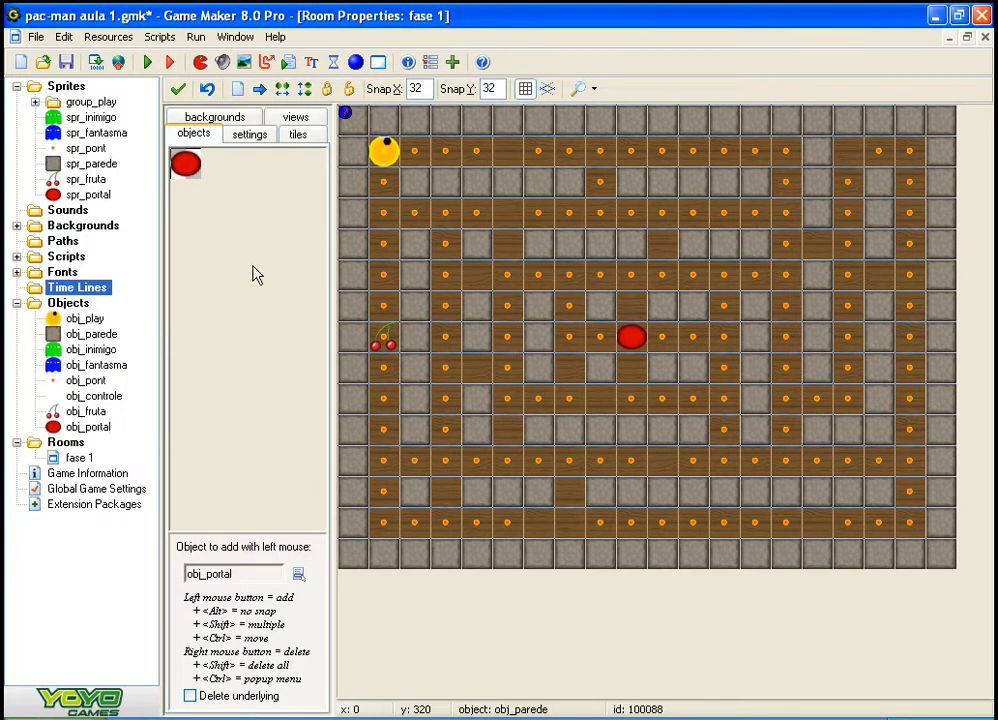
Step: Create a new time line and name it timeline
right_click(42, 288)
click(58, 294)
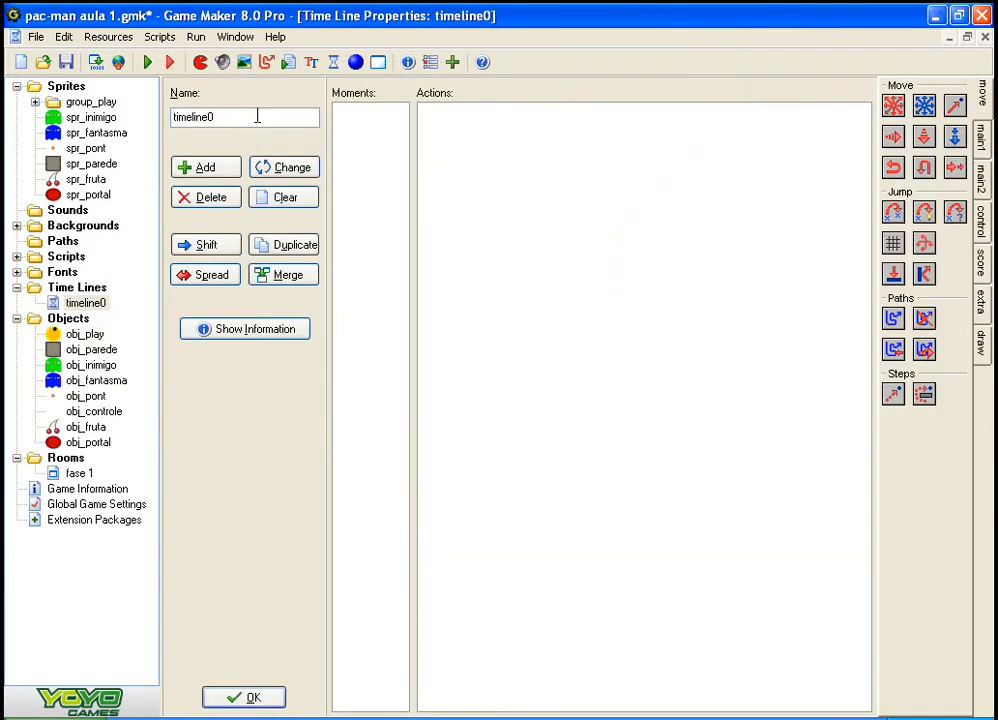
key(BackSpace)
Step: Add moments at steps 10 and 30 to the timeline time line
click(198, 170)
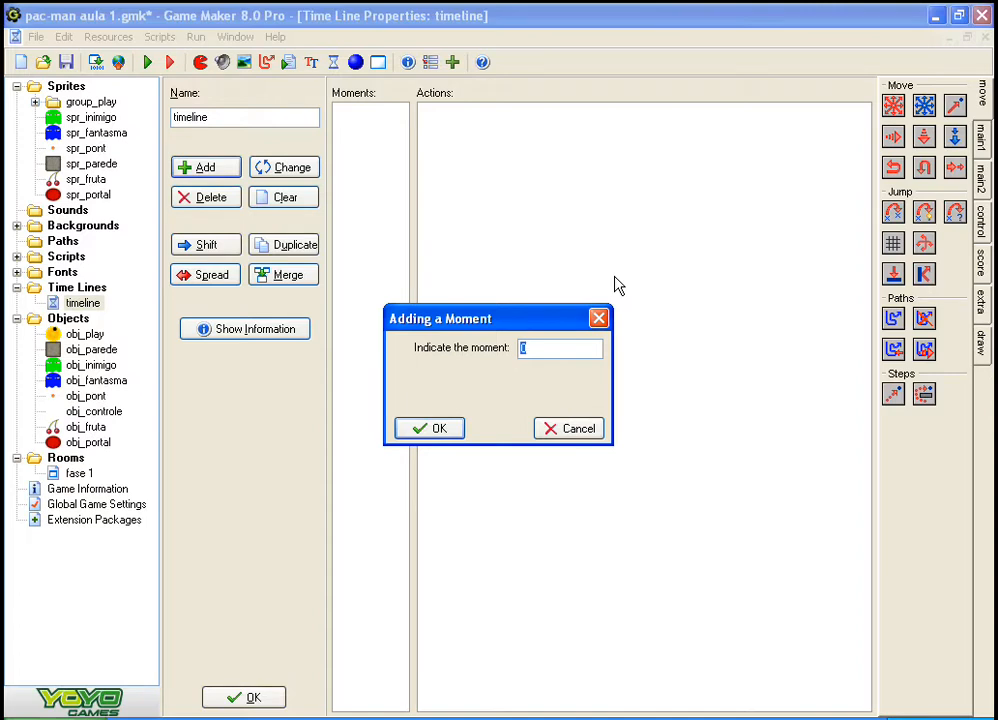
text(10)
click(425, 430)
click(232, 169)
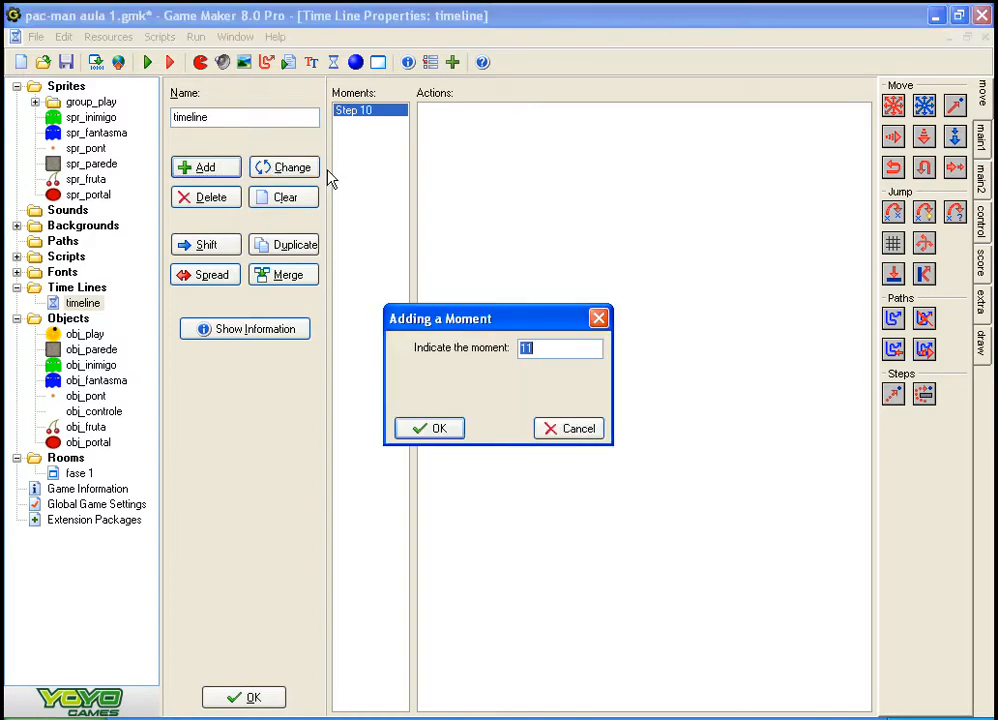
click(430, 430)
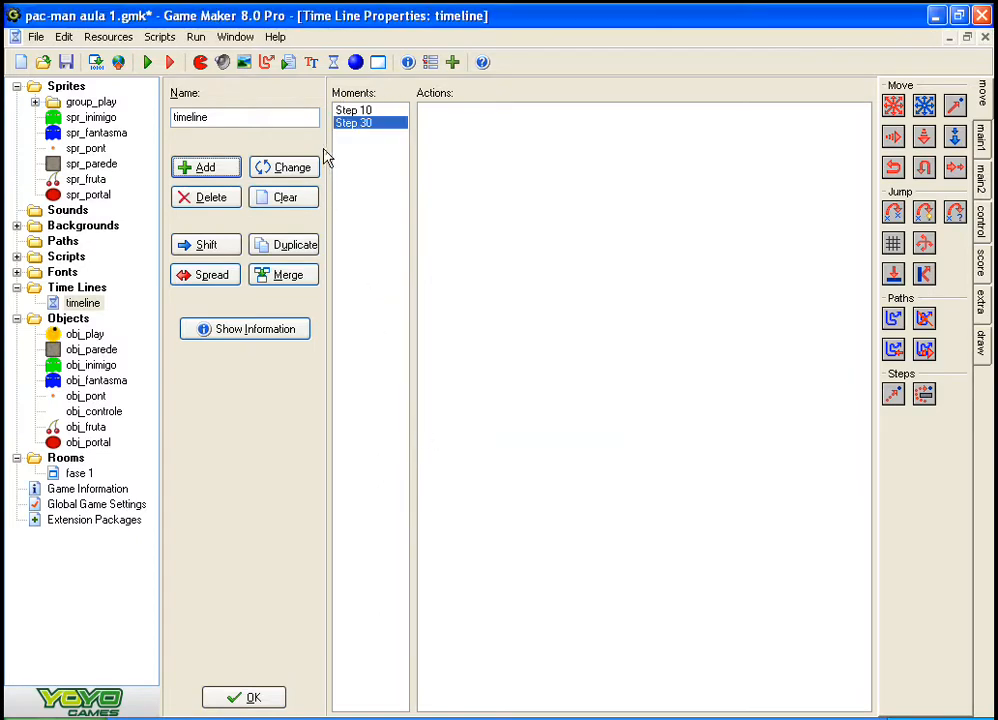
Step: Add further moments at steps 50, 70 and 80 to the time line
click(225, 170)
text(50)
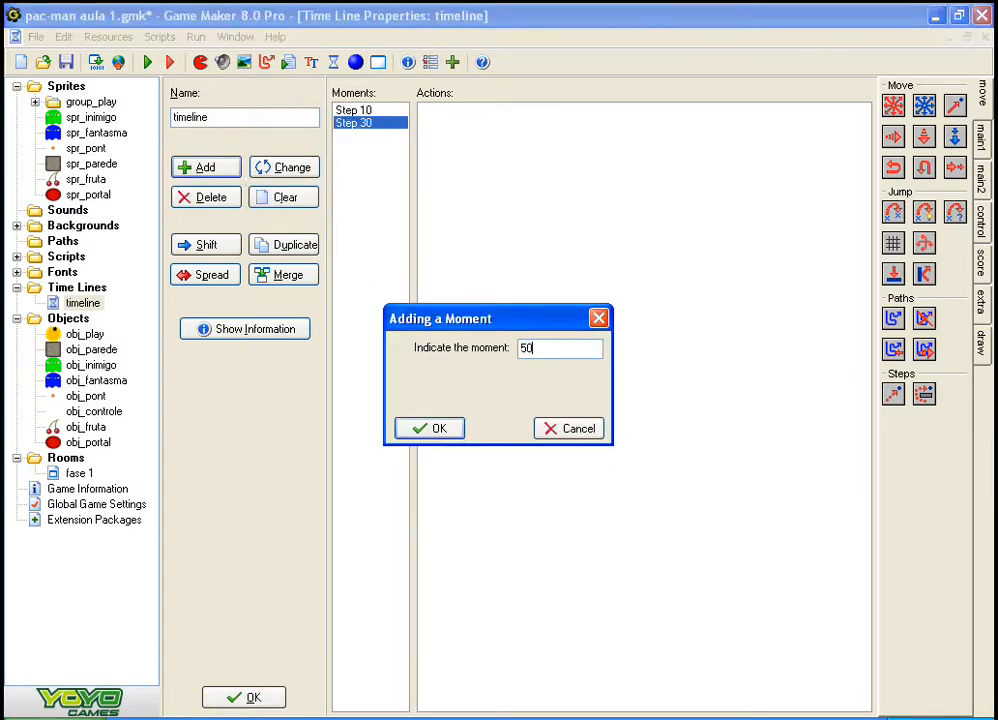
click(435, 429)
click(205, 172)
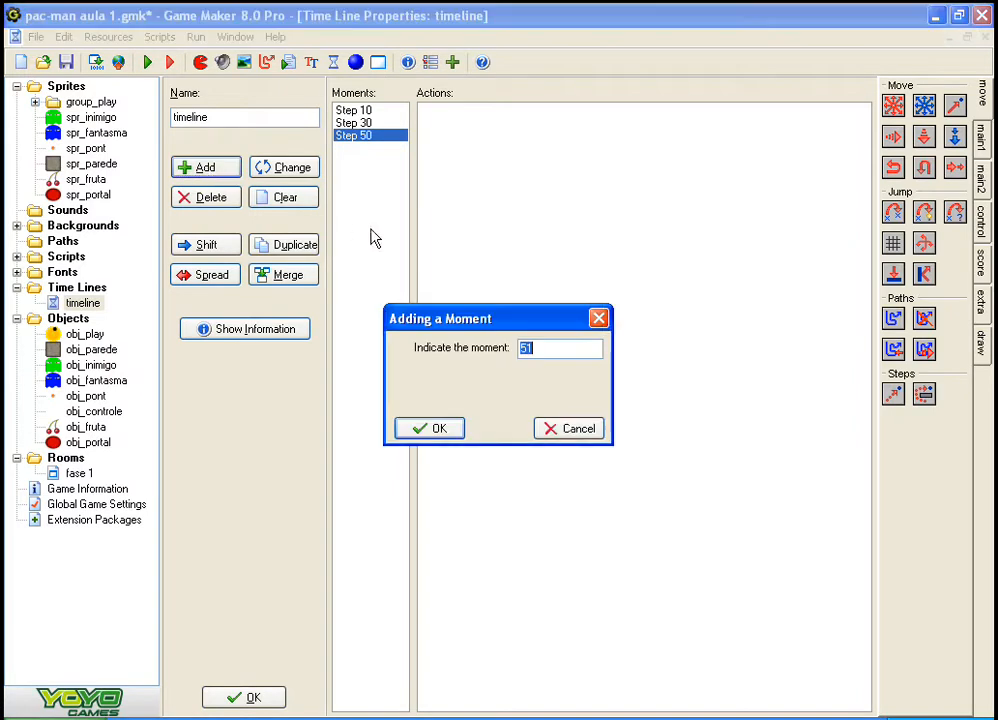
text(70)
click(436, 432)
click(203, 168)
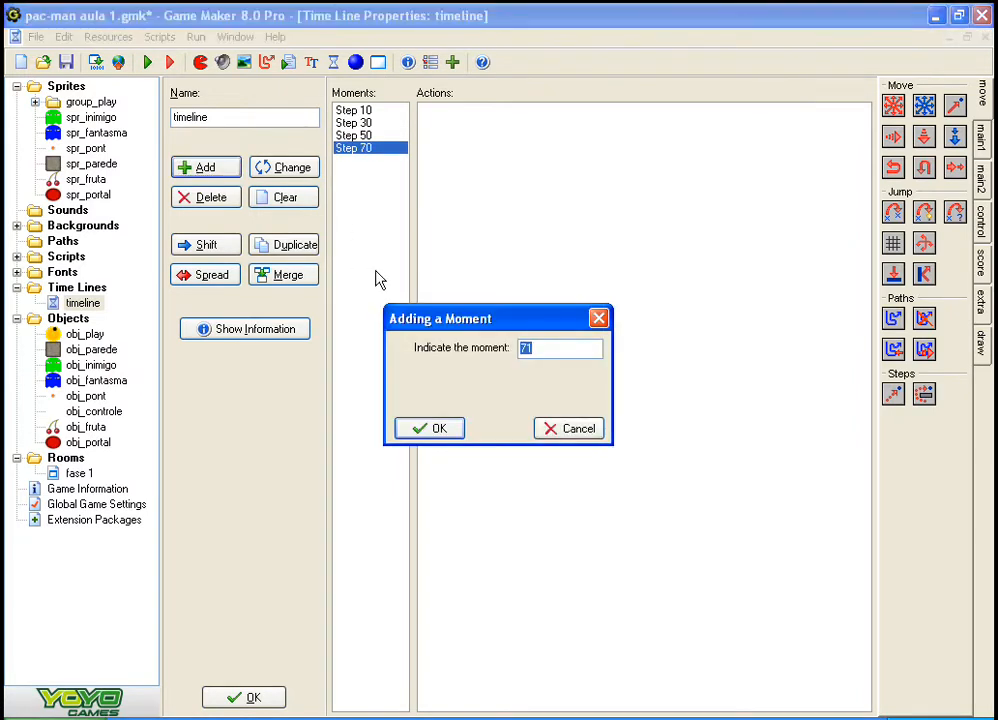
click(429, 431)
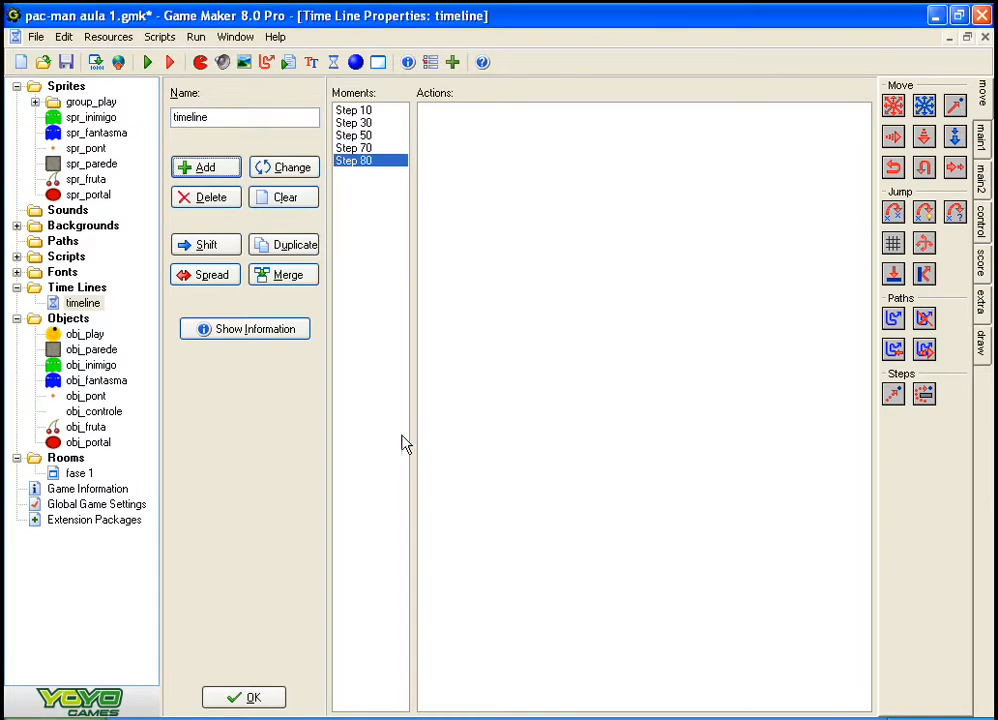
click(366, 135)
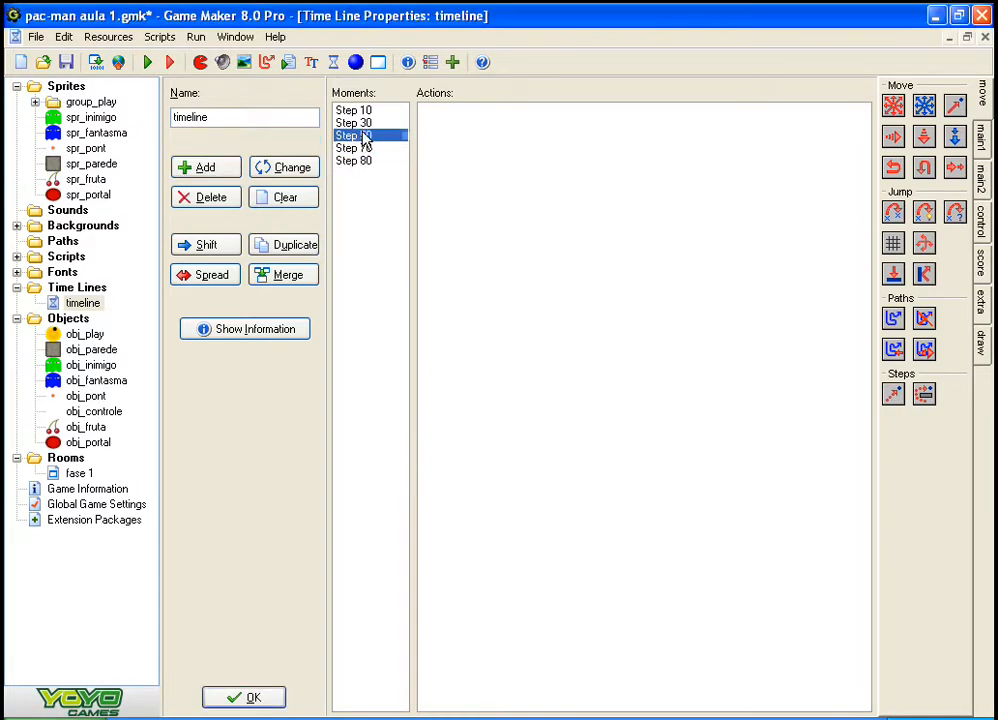
click(362, 123)
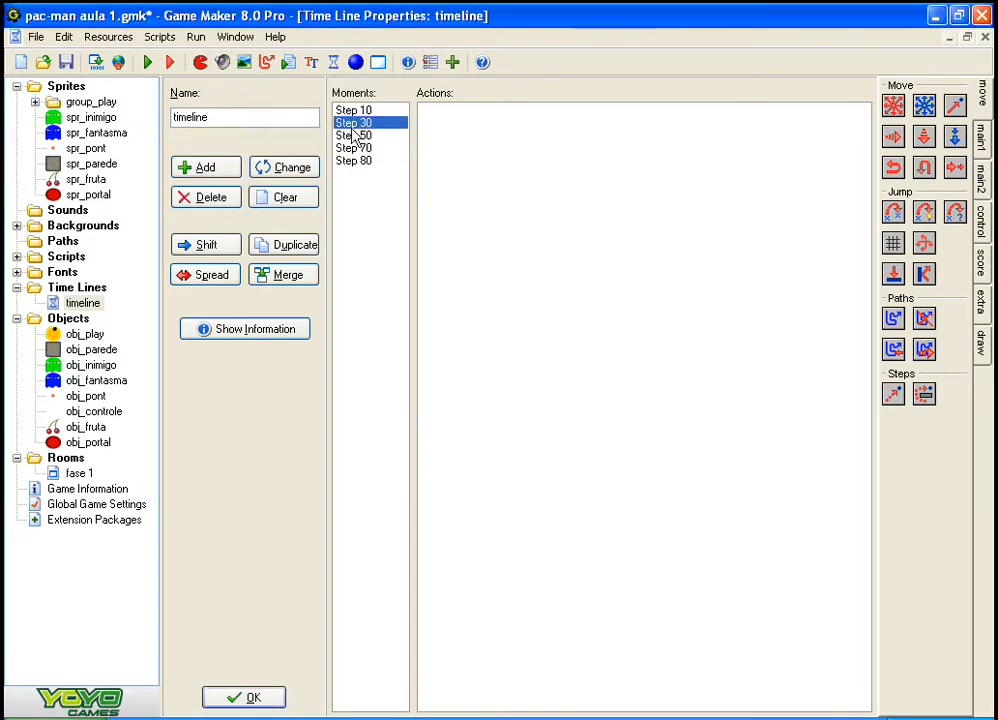
click(355, 110)
click(360, 148)
click(350, 161)
Step: Add a Create Instance action for obj_inimigo to the Step 10 moment, leaving x and y at 0
click(342, 112)
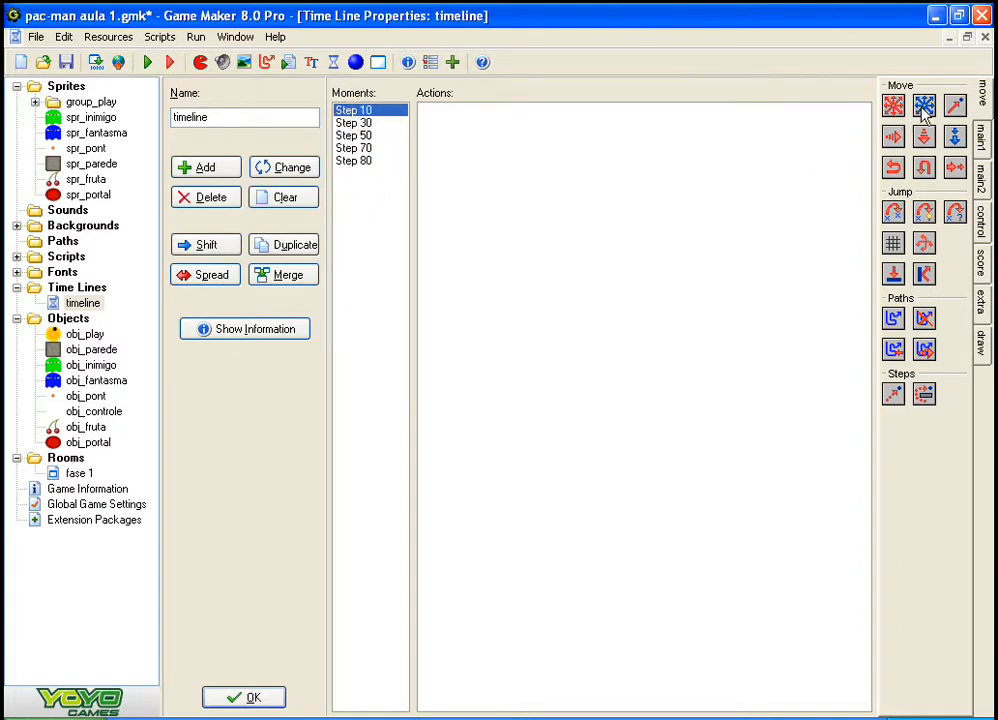
click(983, 138)
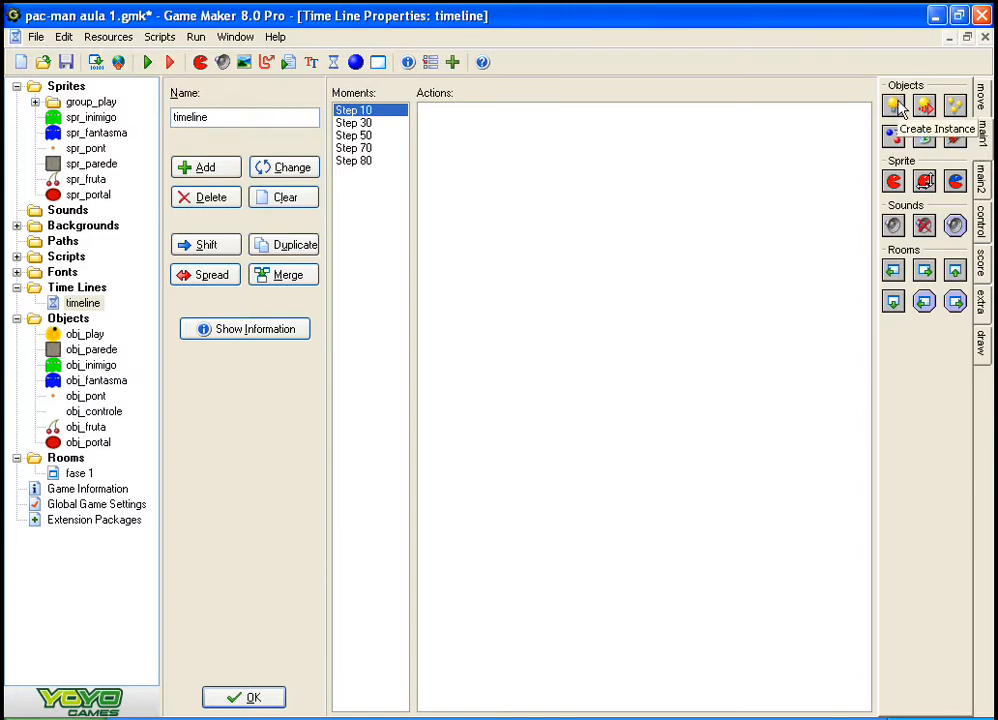
drag(902, 108, 682, 207)
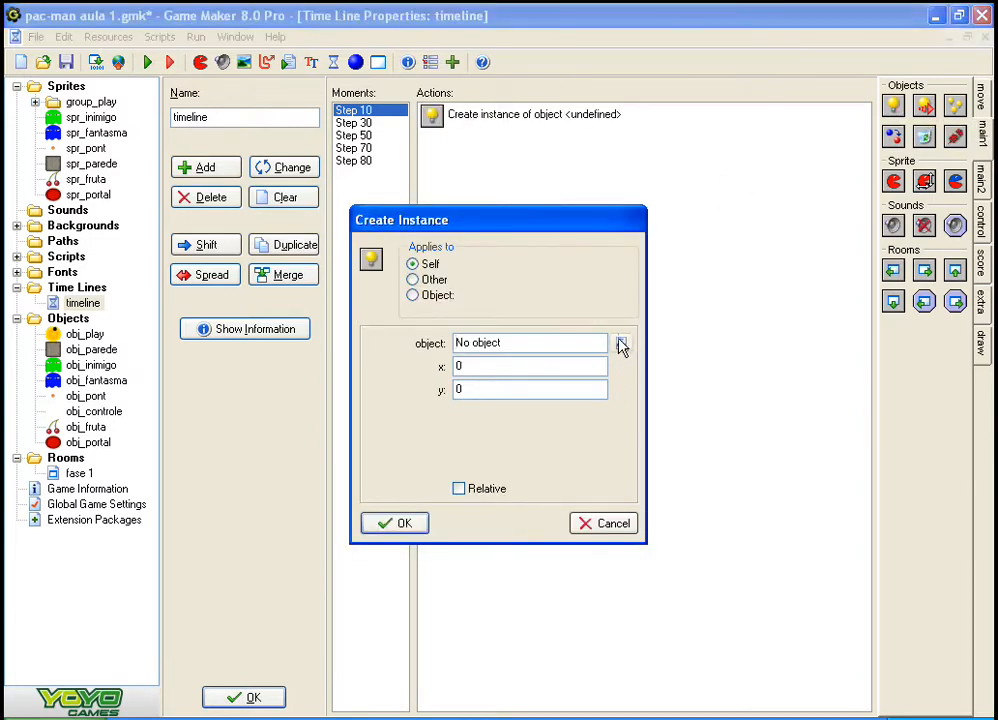
click(621, 344)
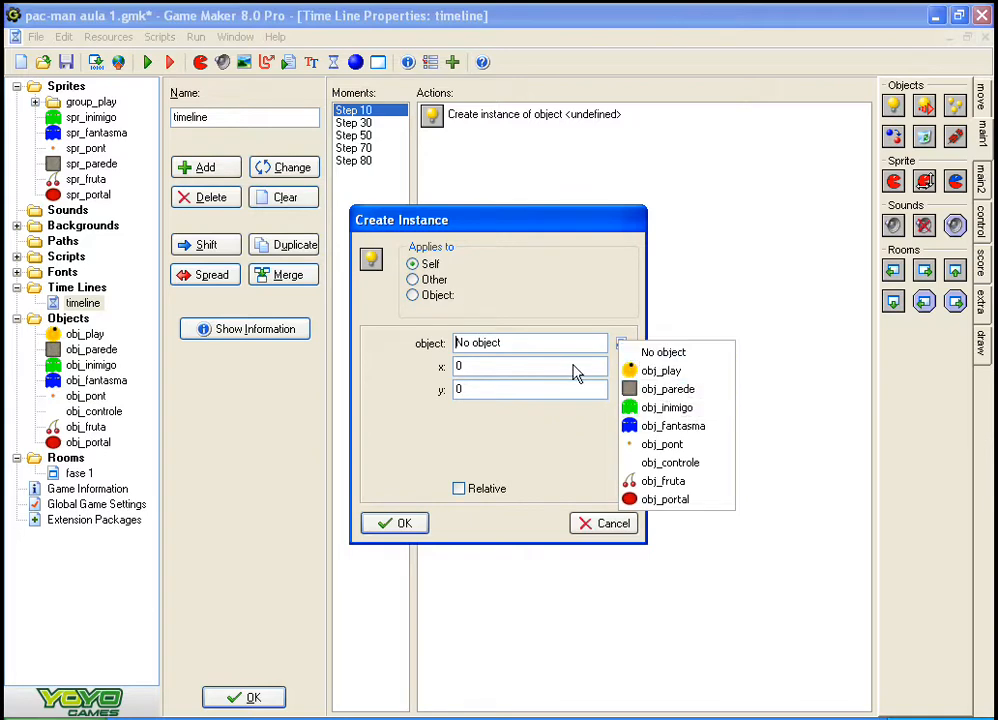
click(693, 409)
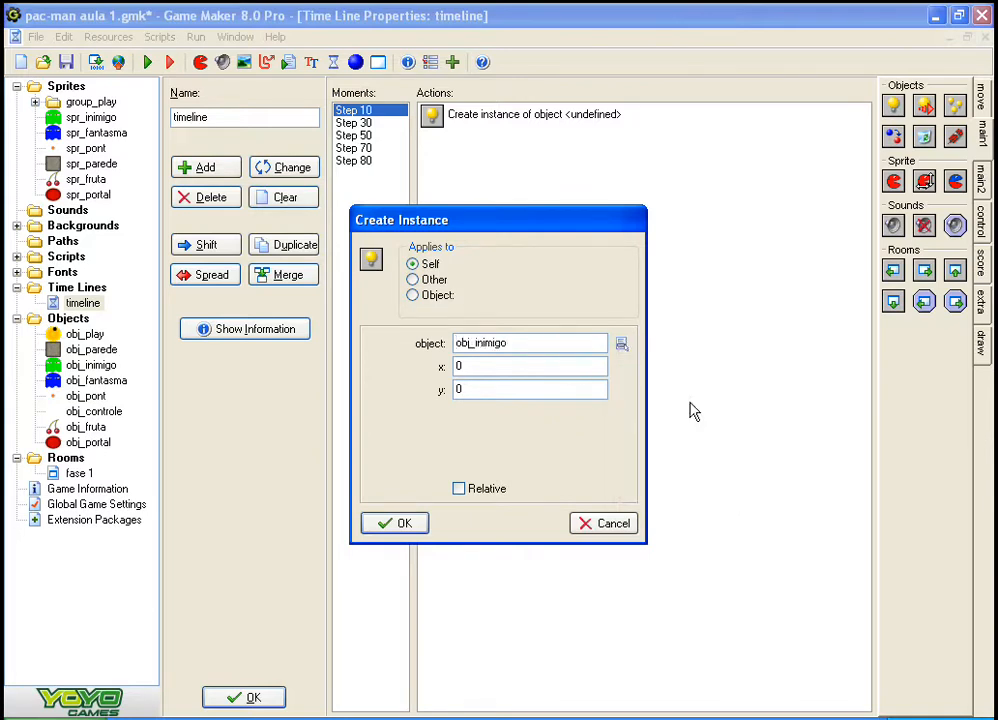
click(390, 523)
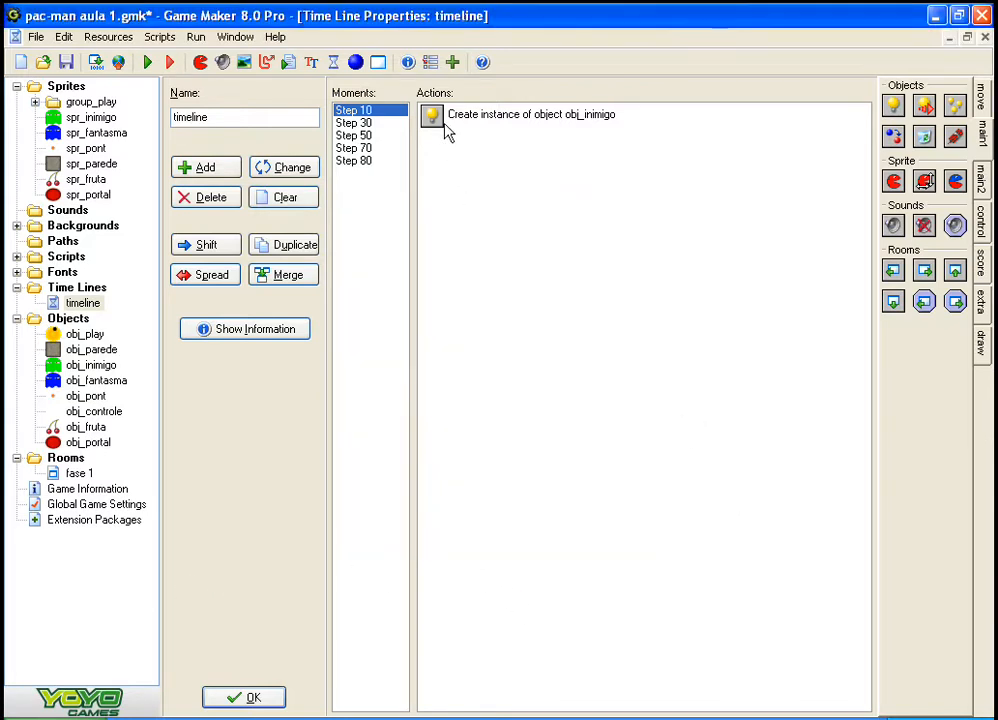
Step: Copy the Step 10 Create Instance action and paste it into the Step 30 and Step 50 moments
click(444, 117)
right_click(443, 120)
click(488, 178)
click(360, 123)
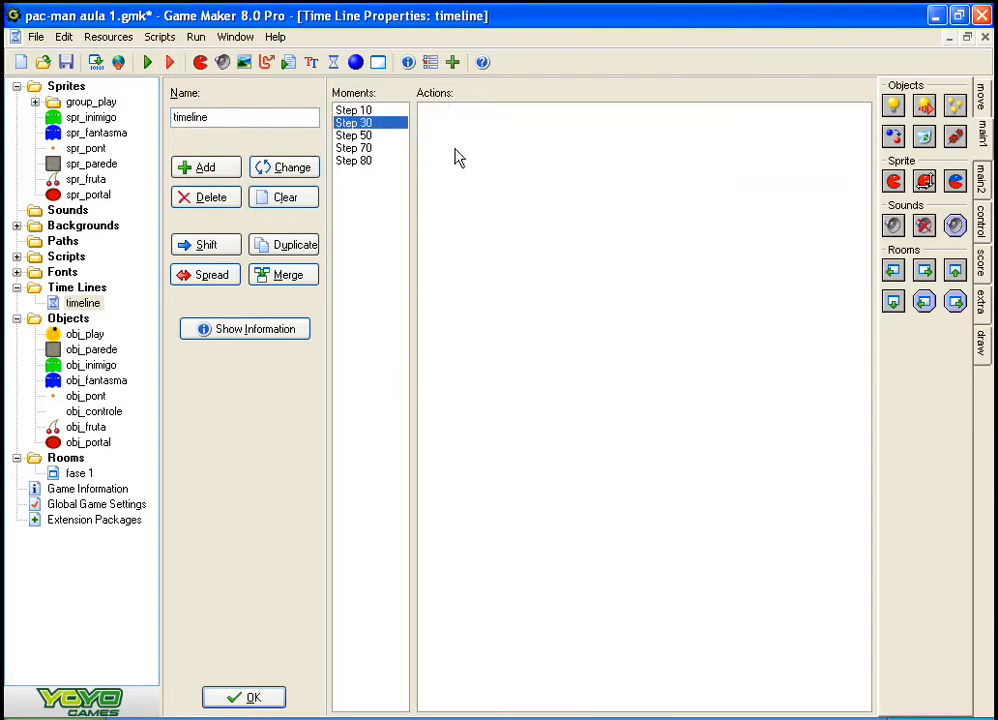
right_click(456, 150)
click(519, 222)
click(379, 135)
right_click(446, 162)
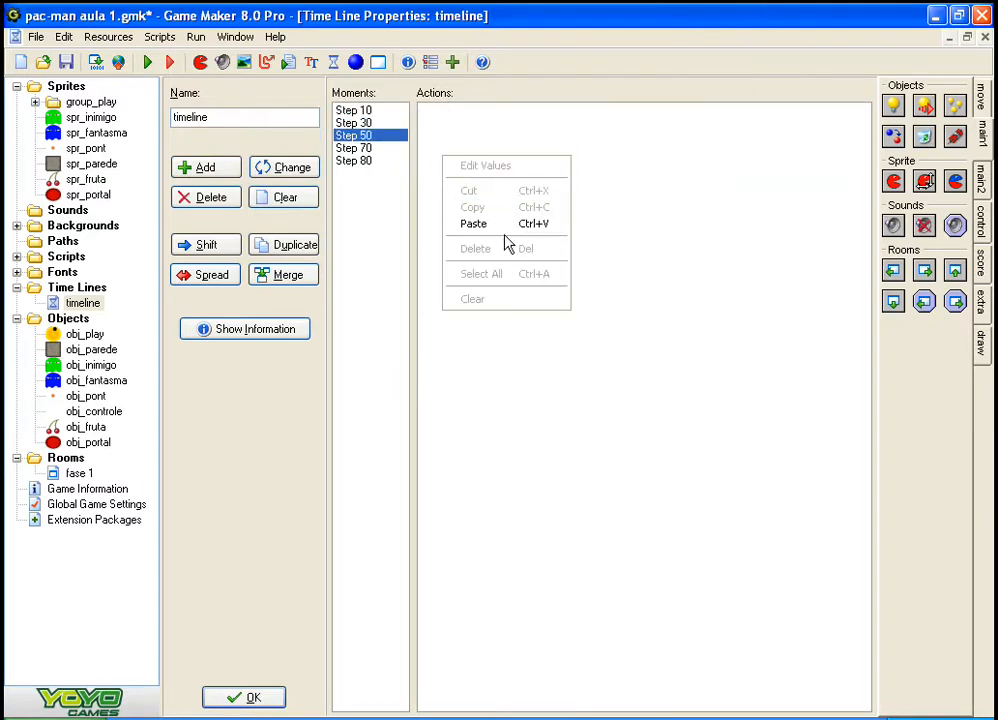
click(508, 221)
Step: Paste the copied Create Instance action into the Step 70 and Step 80 moments and accept the time line
click(379, 160)
click(372, 148)
right_click(455, 157)
click(482, 222)
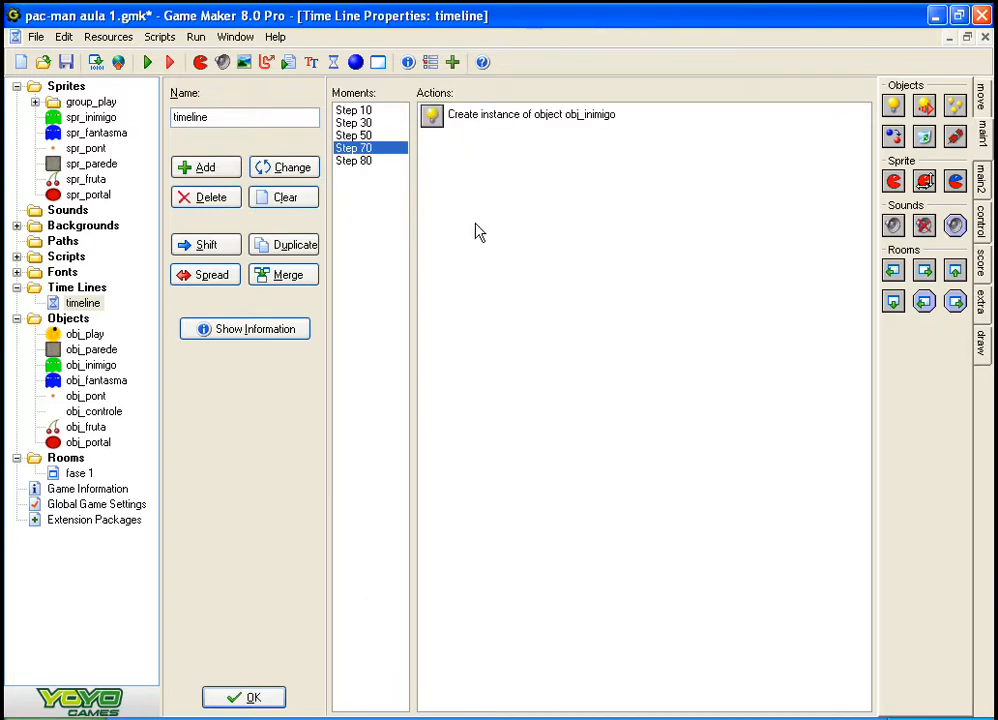
click(380, 160)
right_click(496, 207)
click(527, 273)
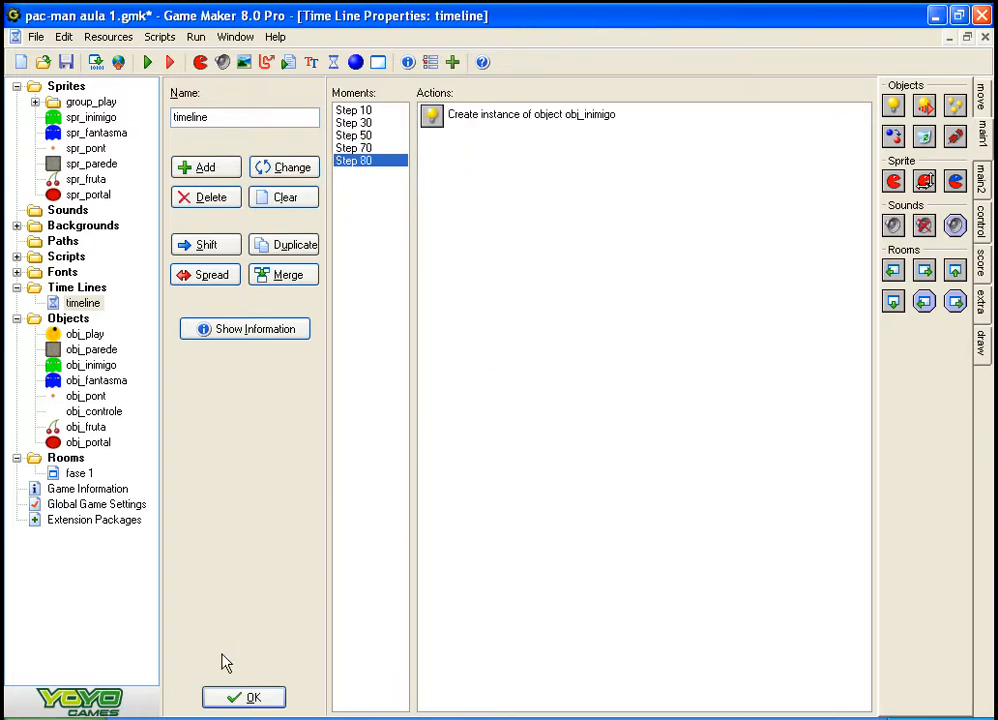
click(252, 700)
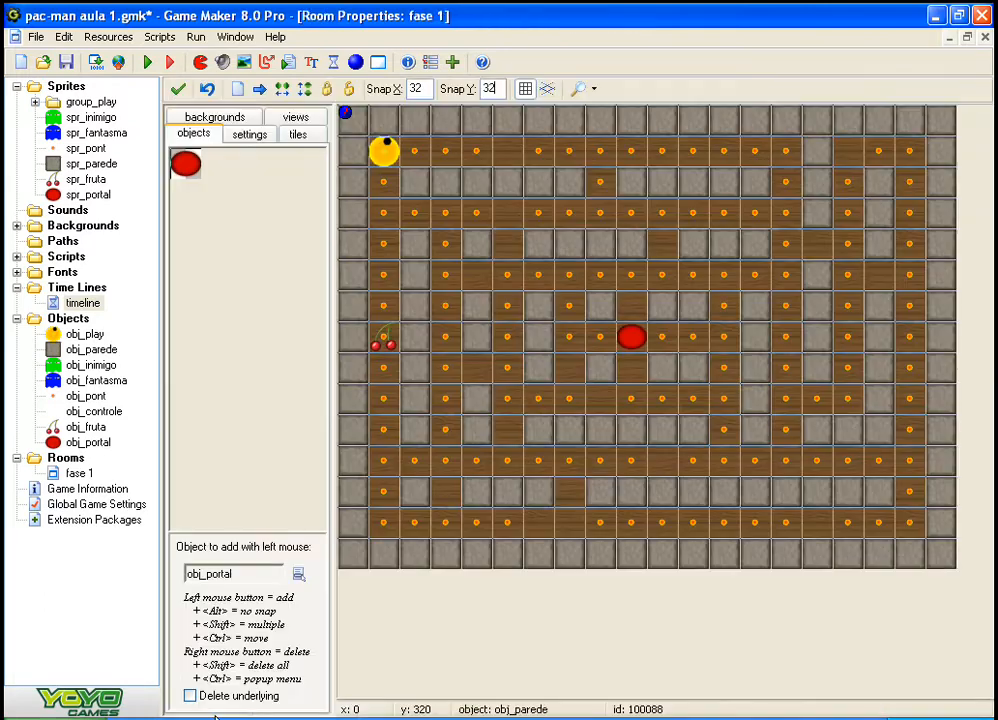
Step: Add a Set Time Line action to obj_portal's Create event, using timeline at position 0 with Start Immediately and Don't Loop
click(17, 288)
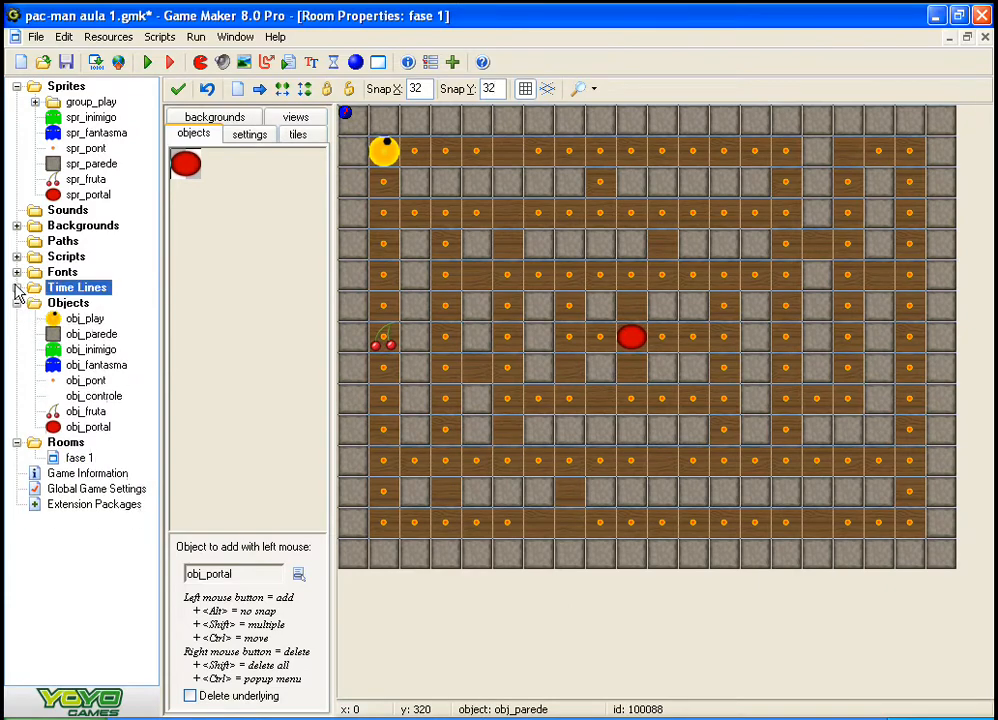
double_click(86, 428)
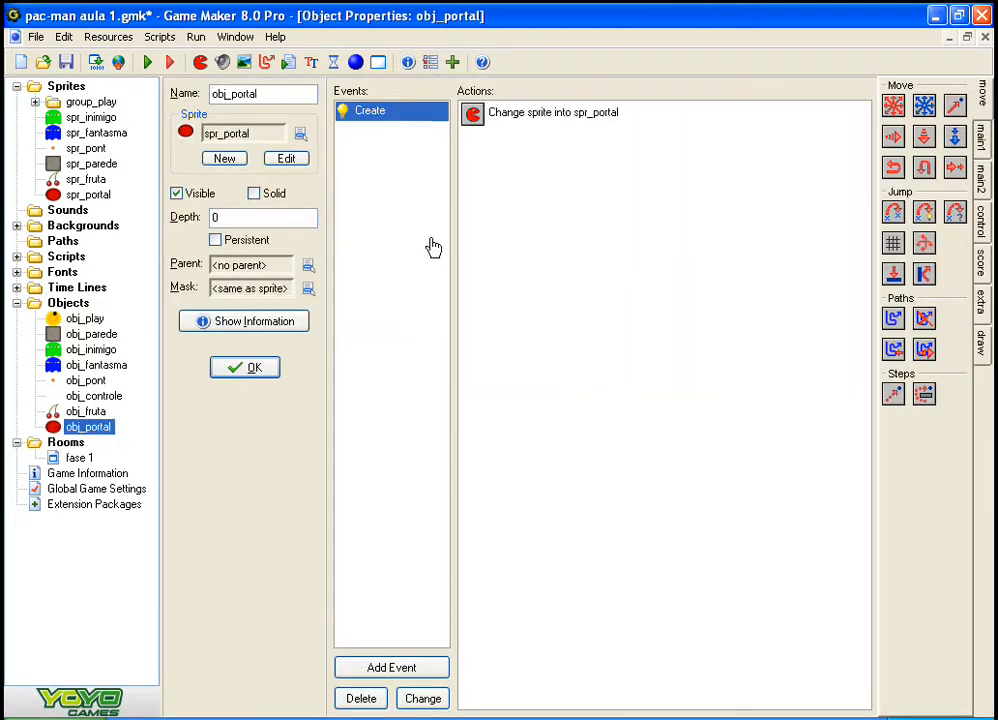
click(461, 128)
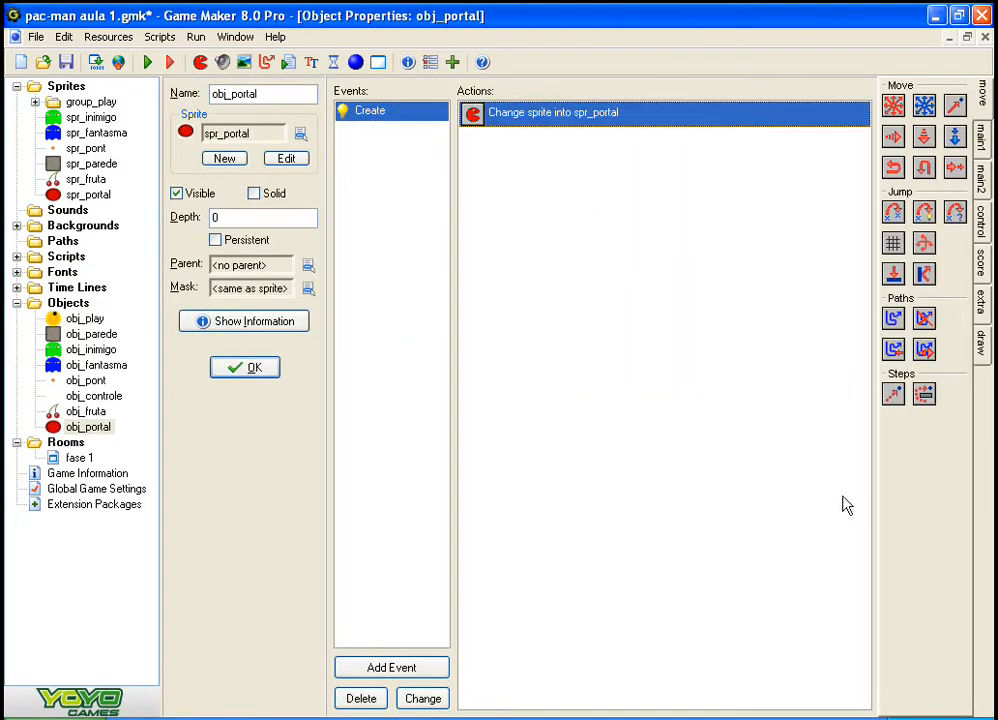
click(982, 136)
click(982, 178)
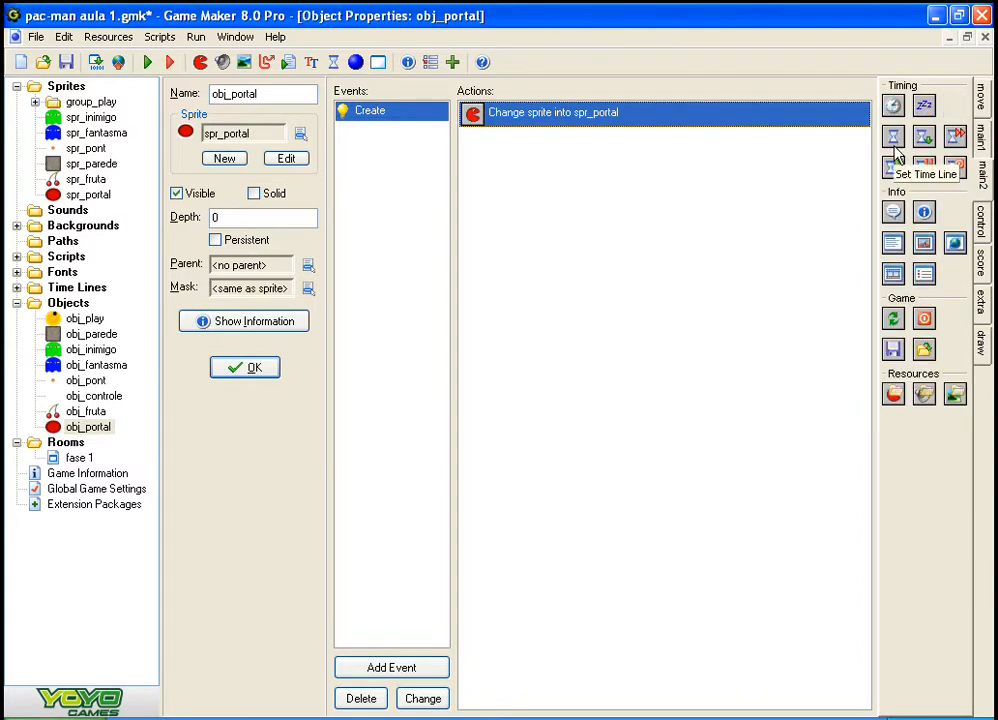
drag(787, 212, 787, 212)
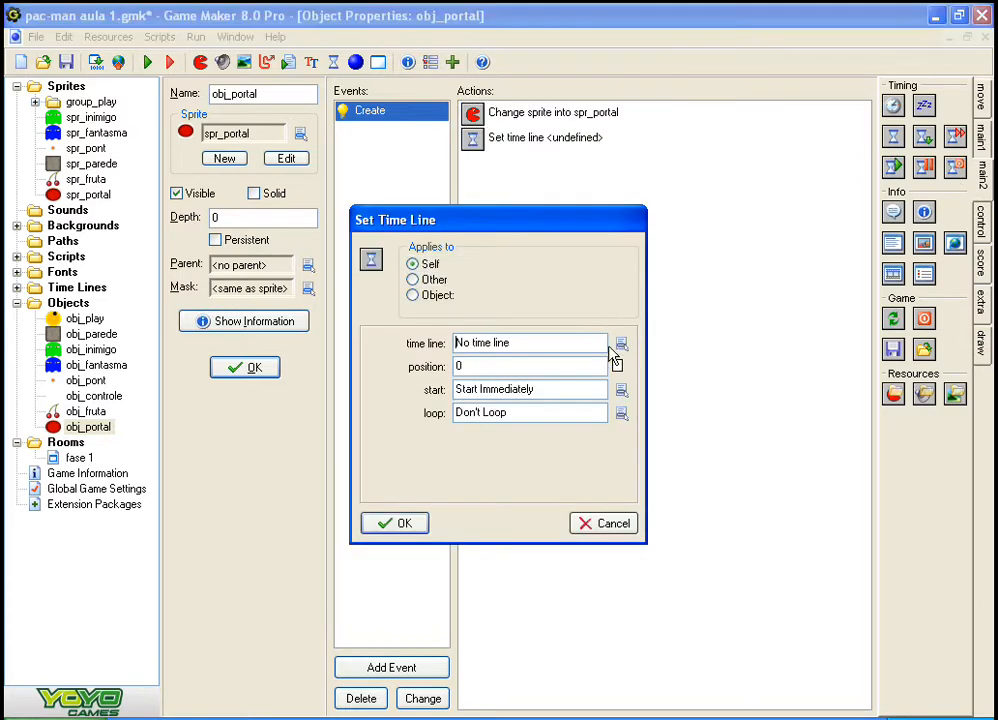
click(621, 343)
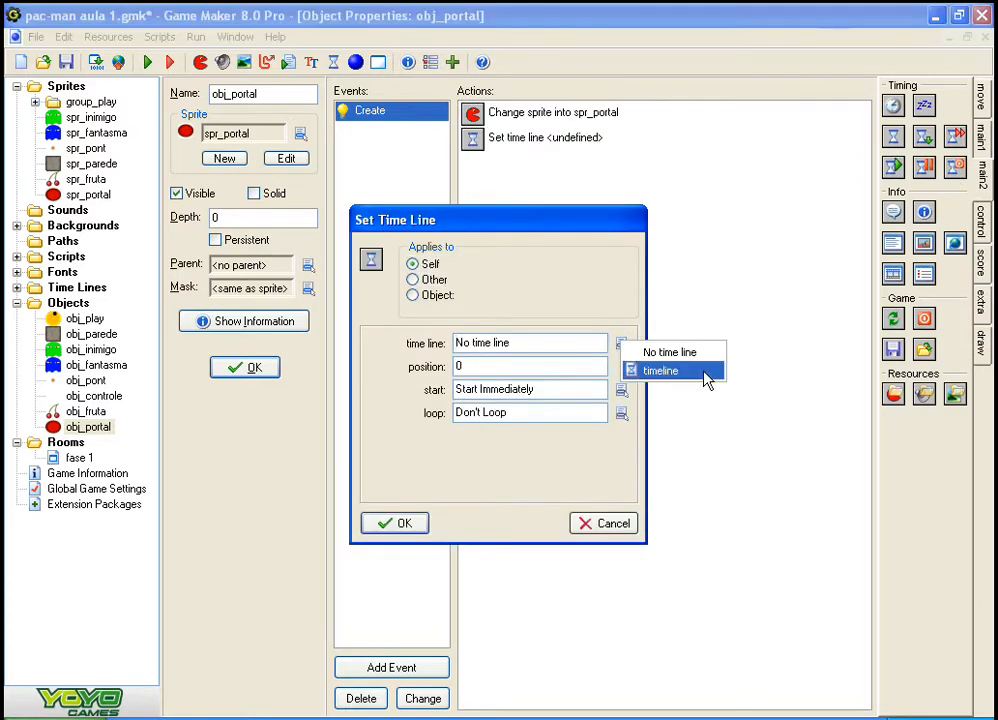
click(660, 372)
click(422, 523)
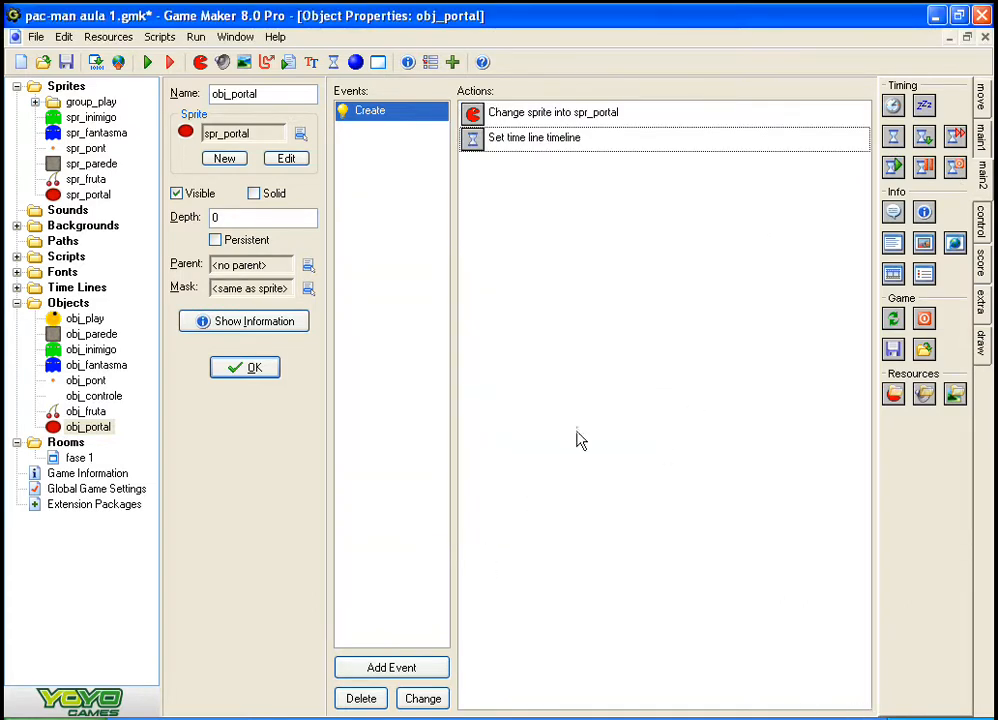
Step: Examine the time line, position, start and loop settings of the portal's Set Time Line action
double_click(612, 160)
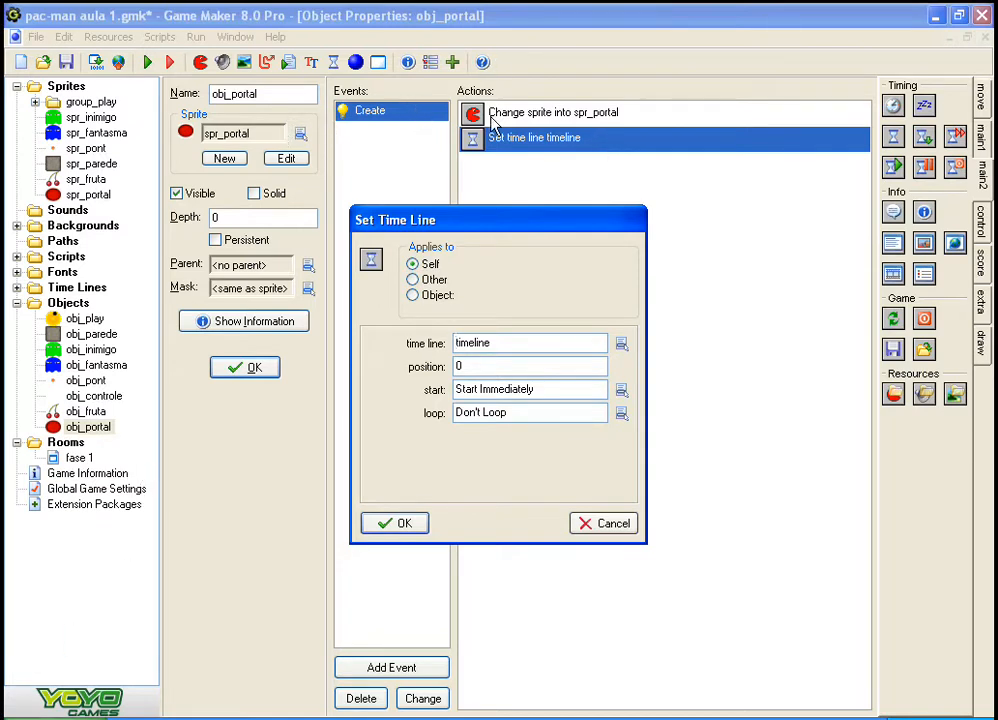
click(537, 351)
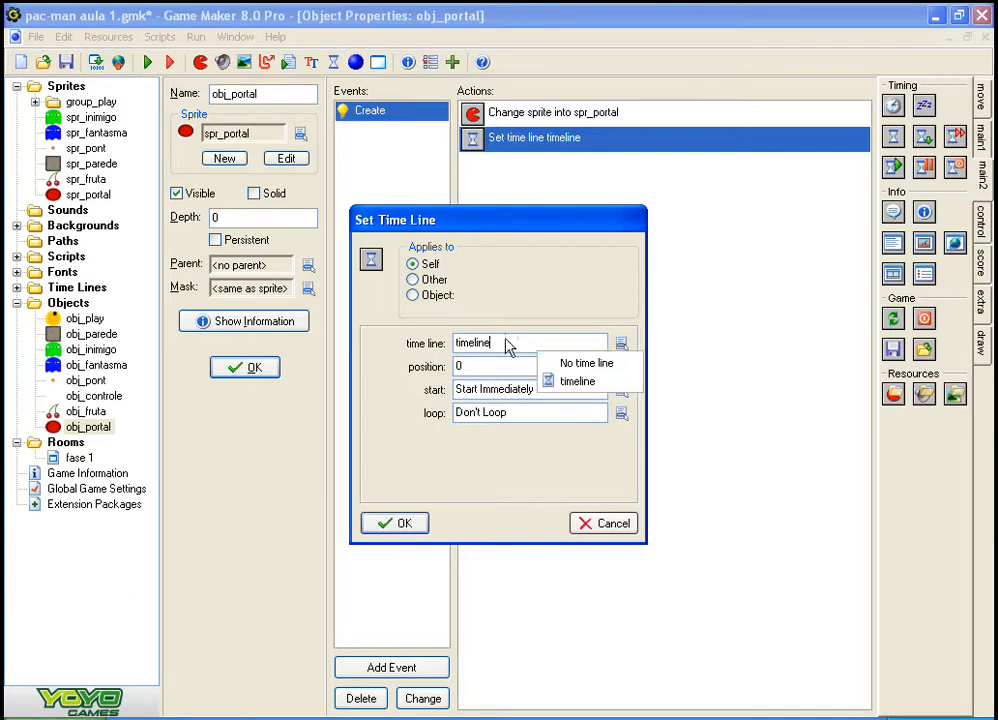
click(515, 311)
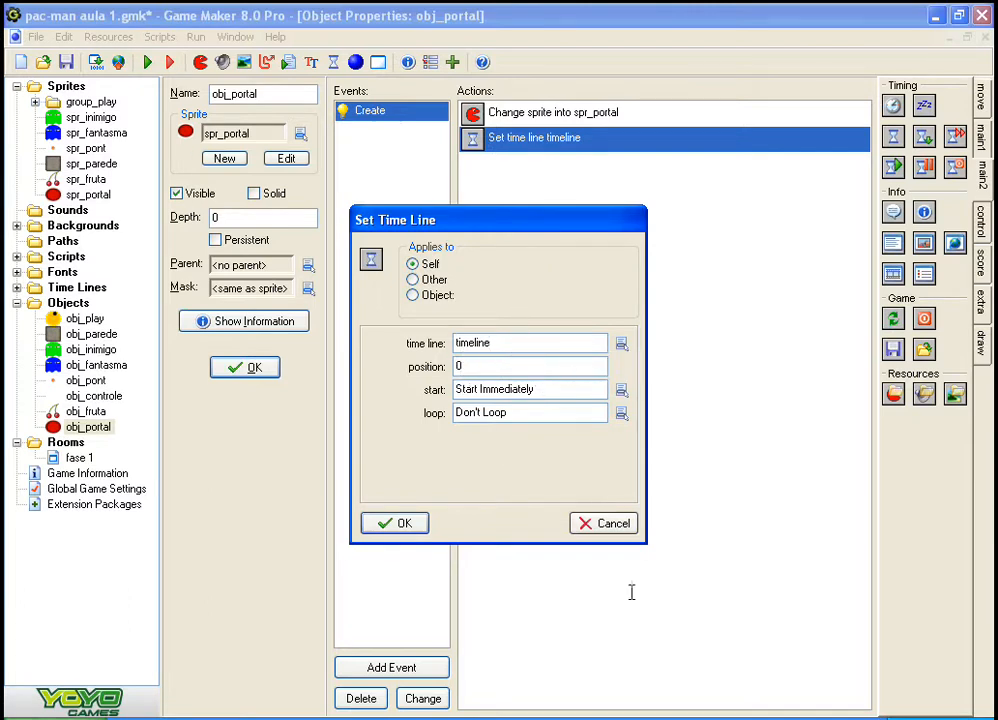
double_click(468, 367)
click(510, 395)
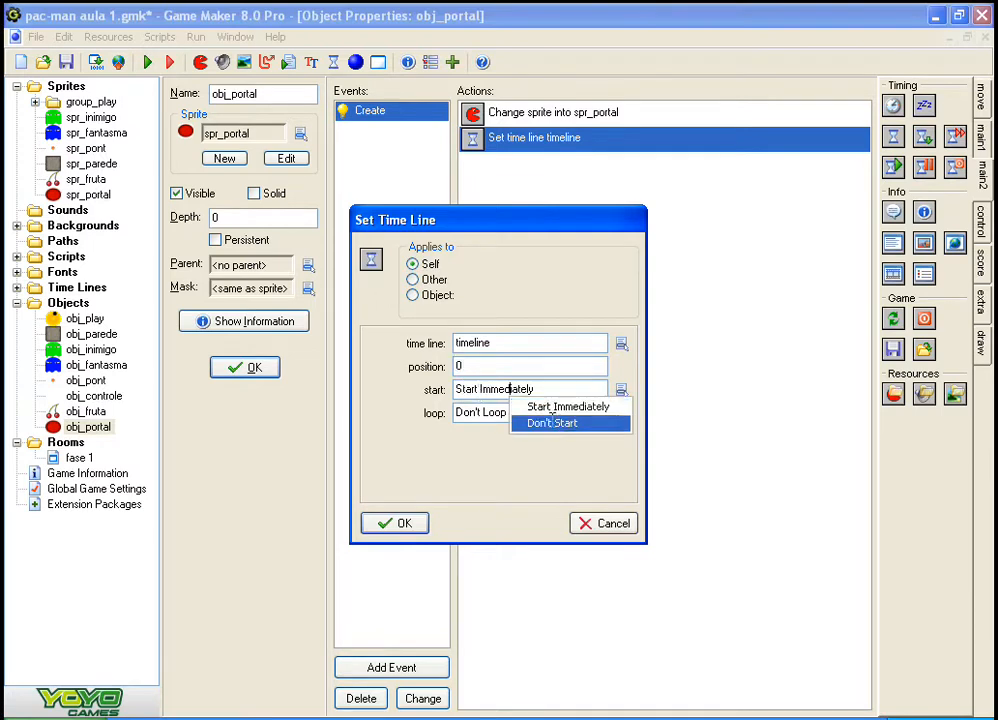
click(502, 393)
click(500, 390)
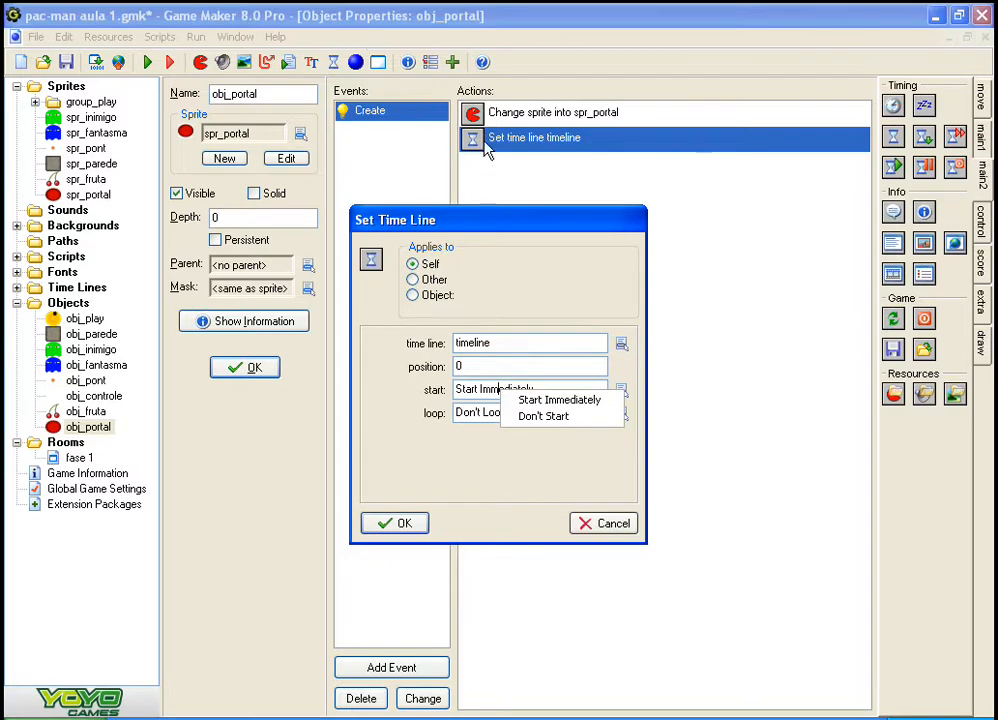
click(570, 406)
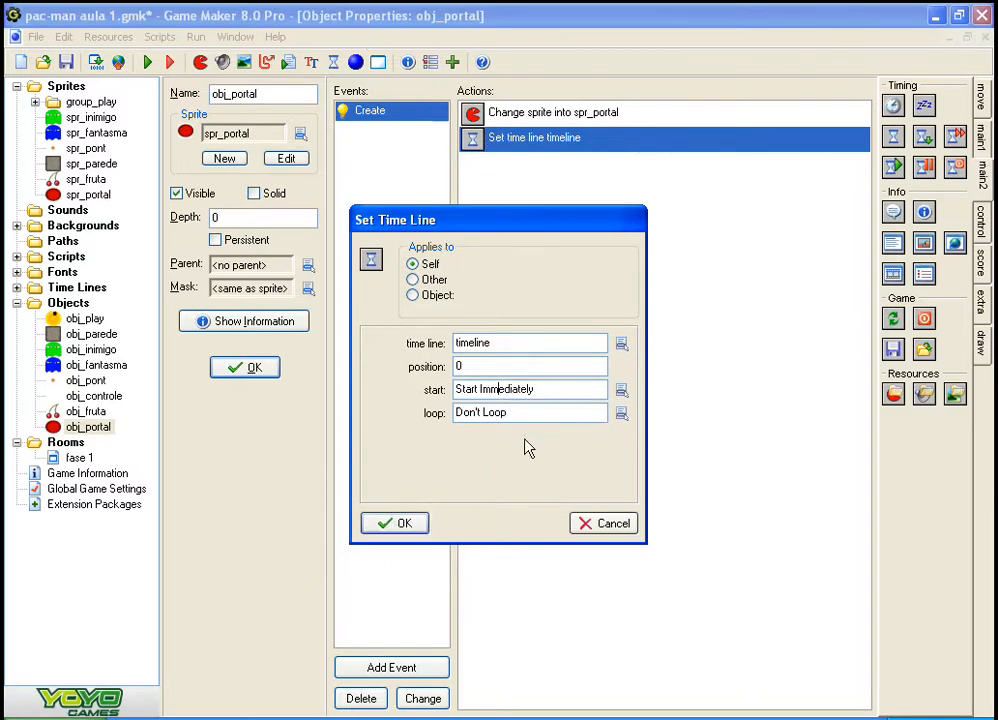
click(500, 413)
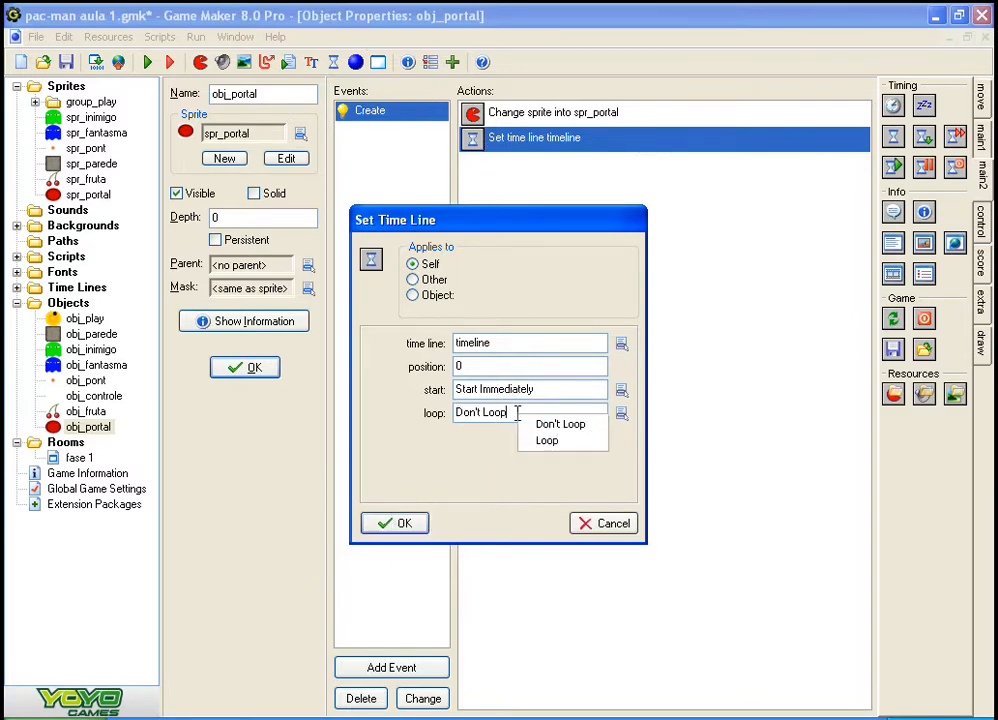
click(532, 487)
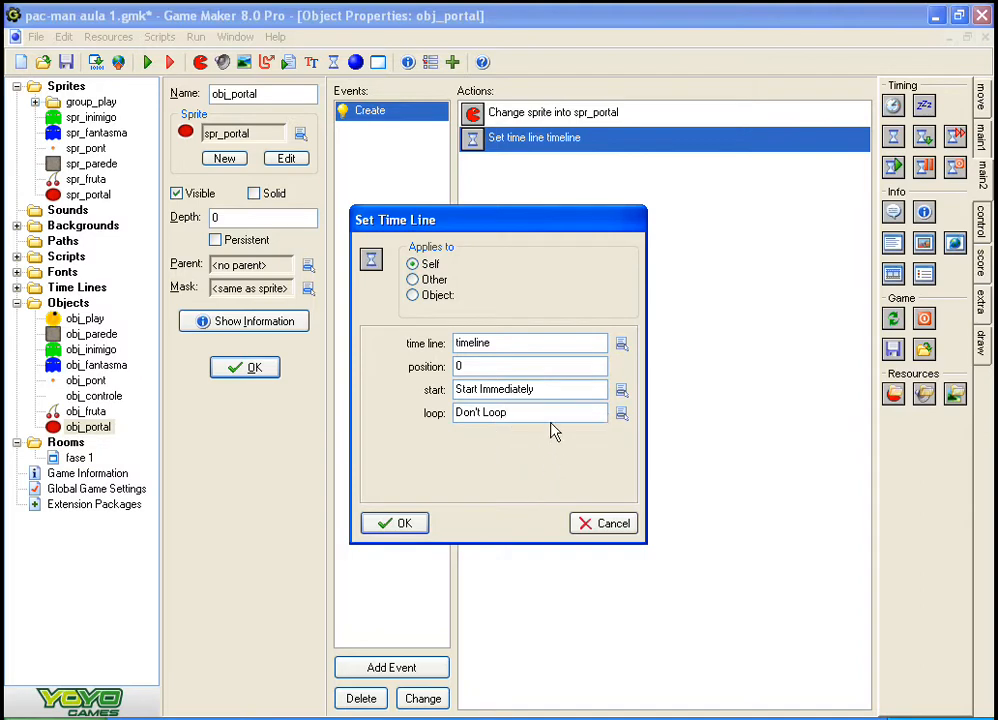
click(531, 407)
click(515, 446)
Step: Try the Loop option for the Set Time Line action, restore Don't Loop and accept the action
click(522, 415)
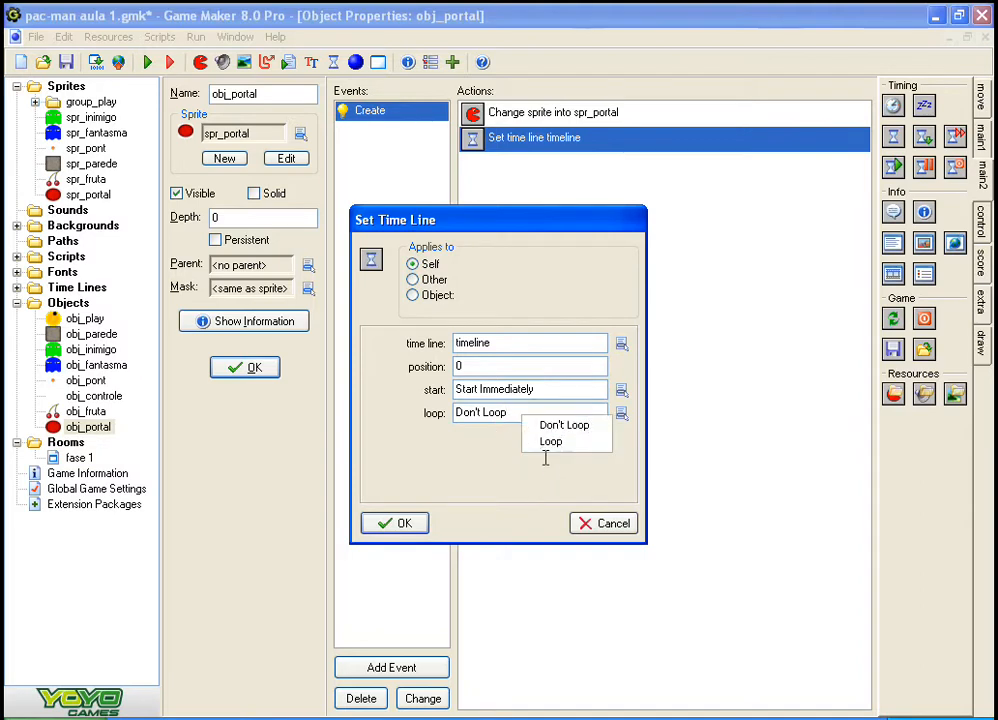
click(553, 450)
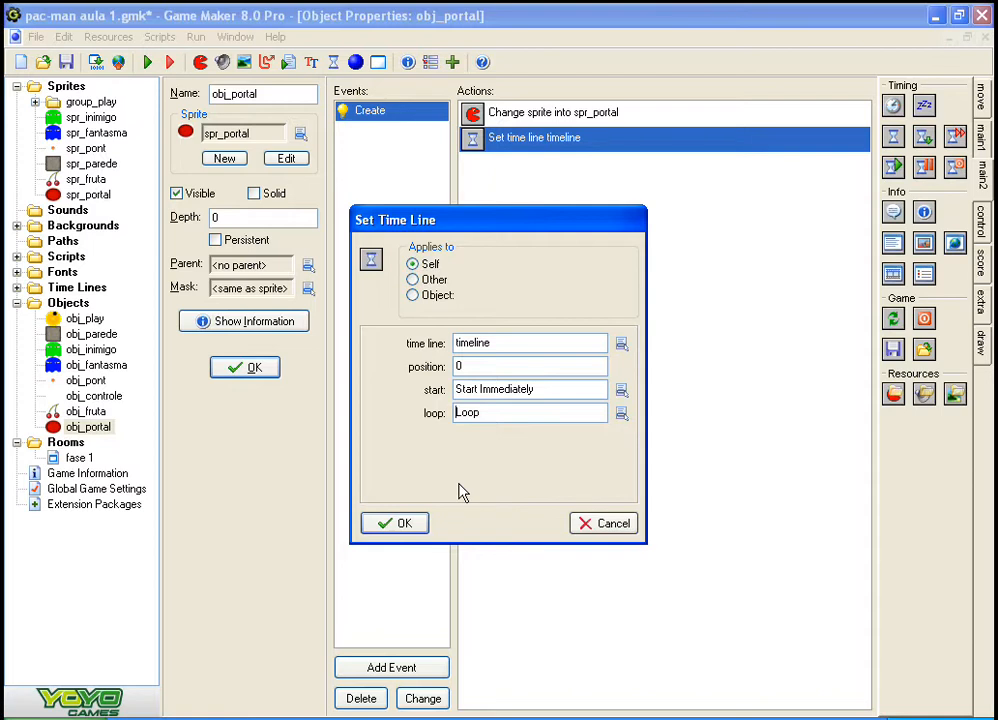
click(501, 413)
click(522, 430)
click(410, 526)
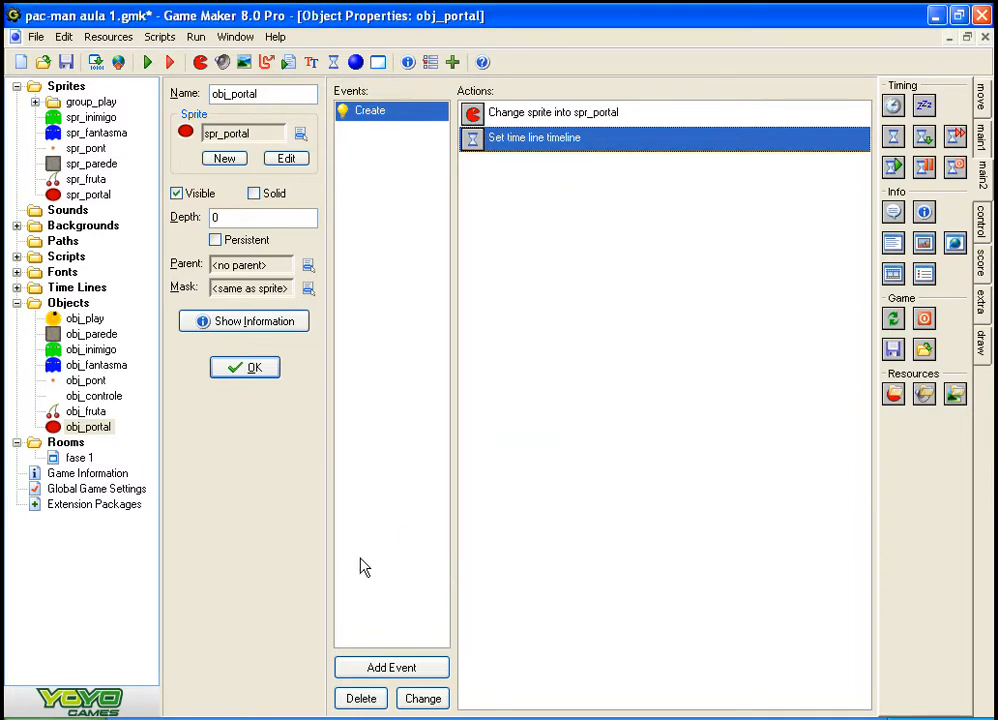
Step: Add a Set Alarm action to obj_portal's Create event, with 120 steps in Alarm 1
click(88, 430)
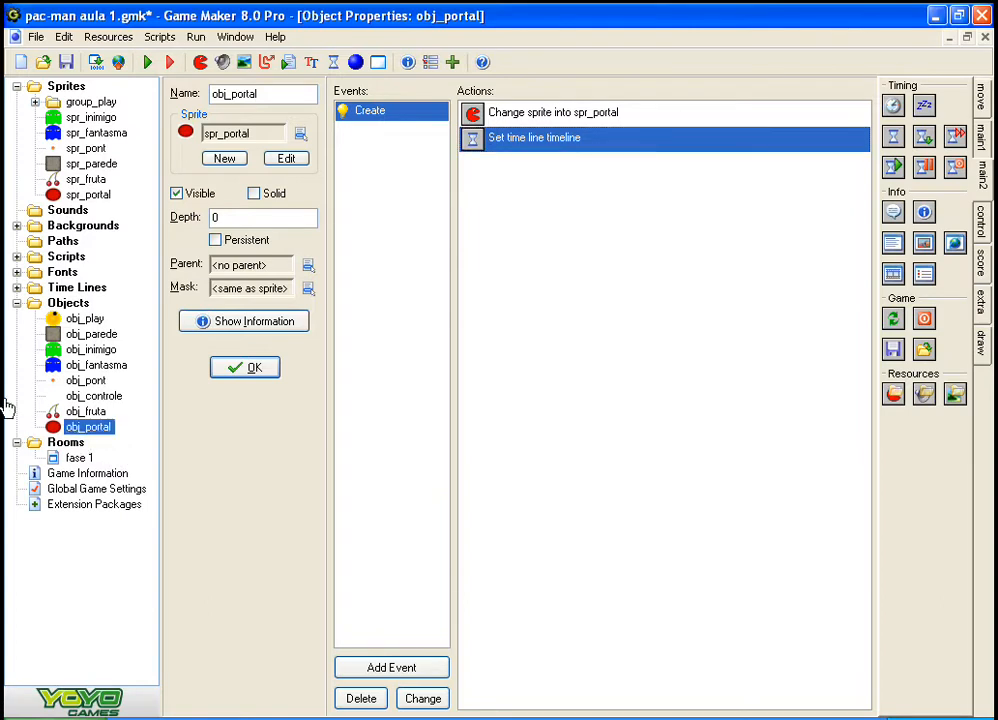
click(713, 392)
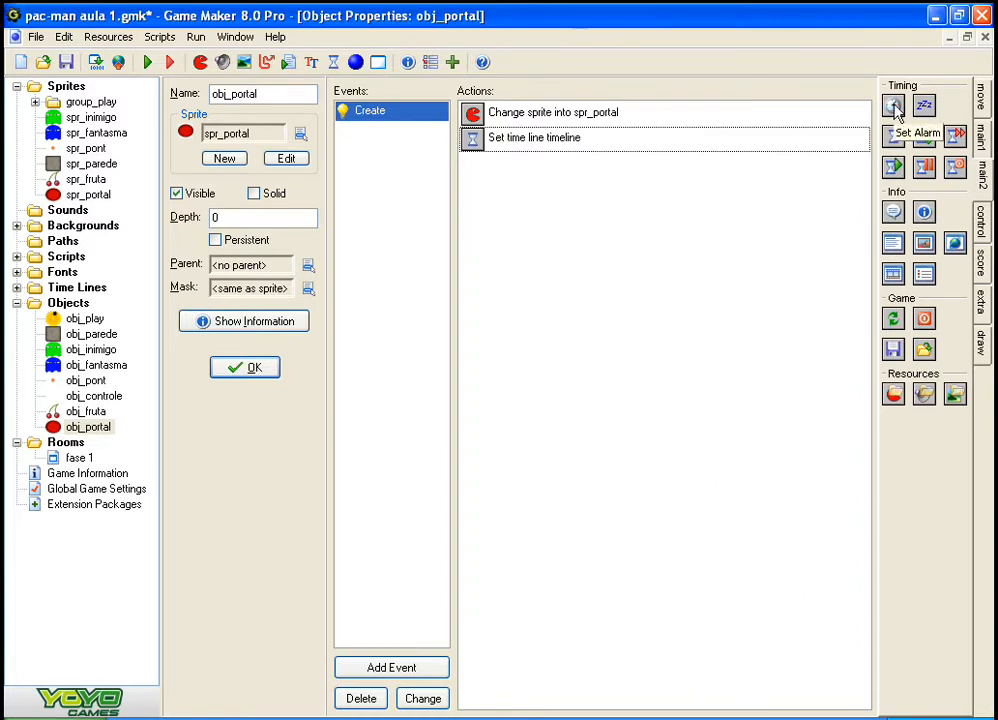
drag(895, 108, 662, 250)
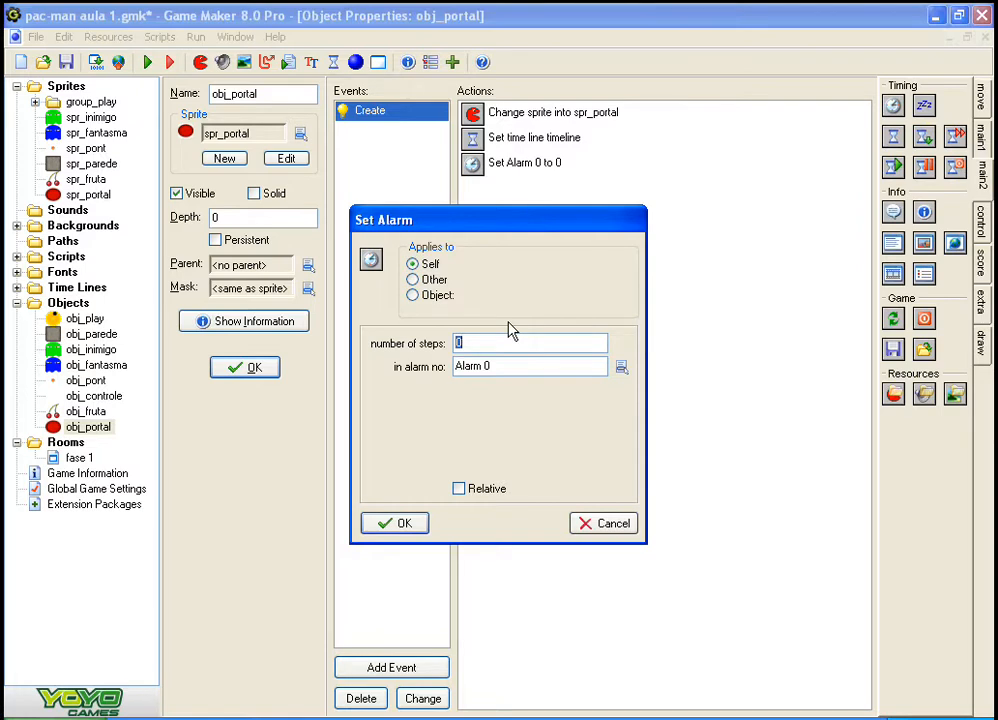
text(120)
click(502, 371)
click(510, 399)
click(402, 524)
Step: Review the number of steps and alarm number in the portal's Set Alarm action
double_click(517, 168)
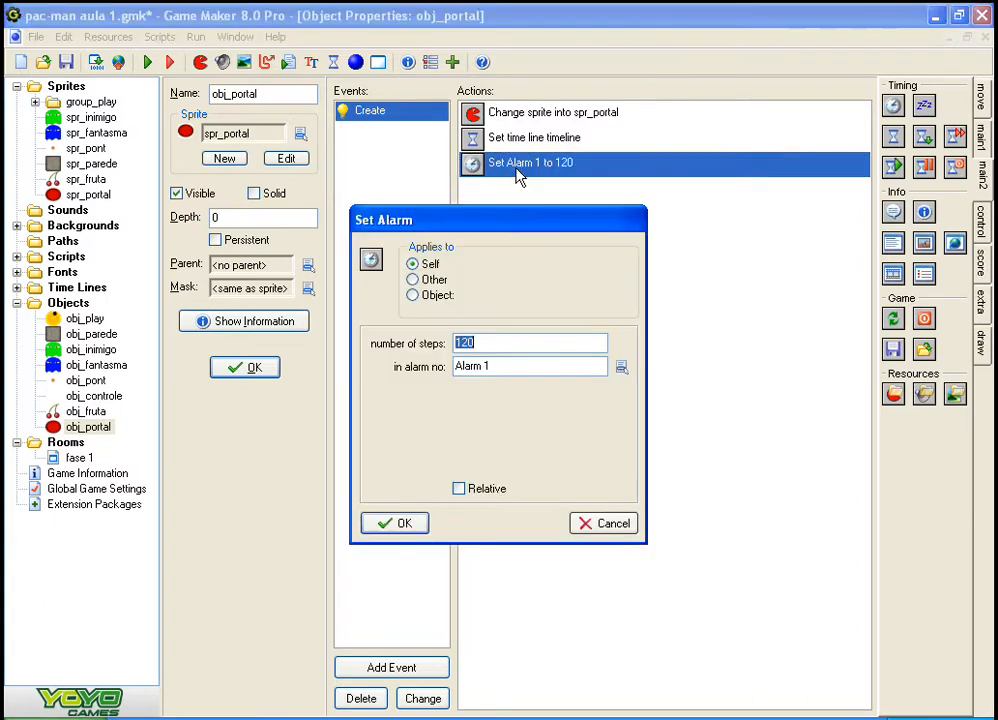
click(517, 368)
click(401, 521)
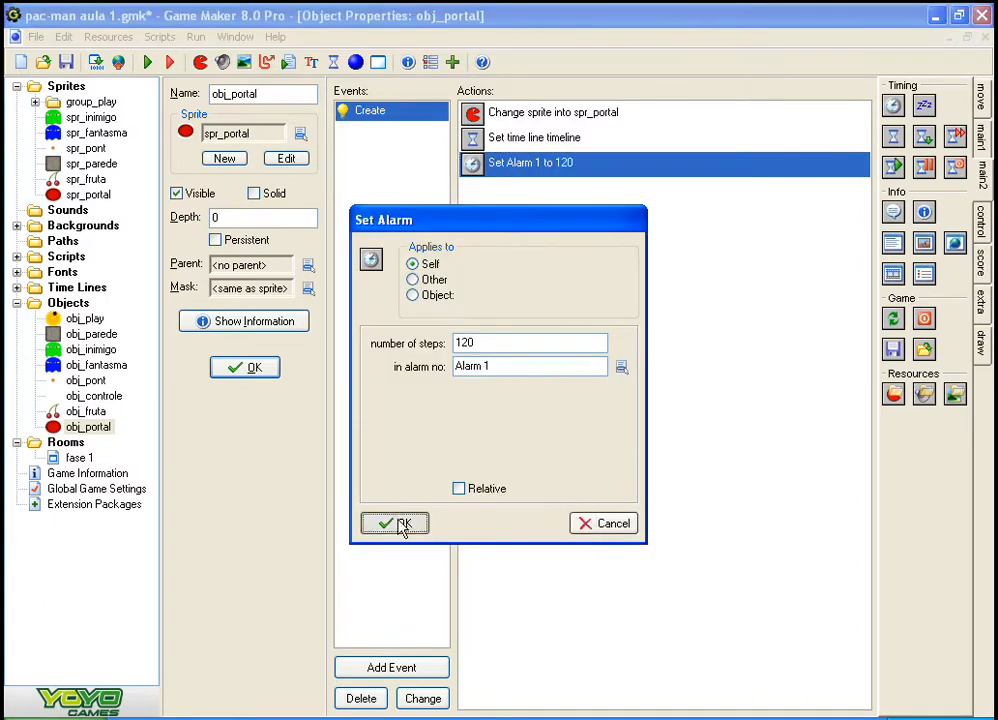
click(401, 522)
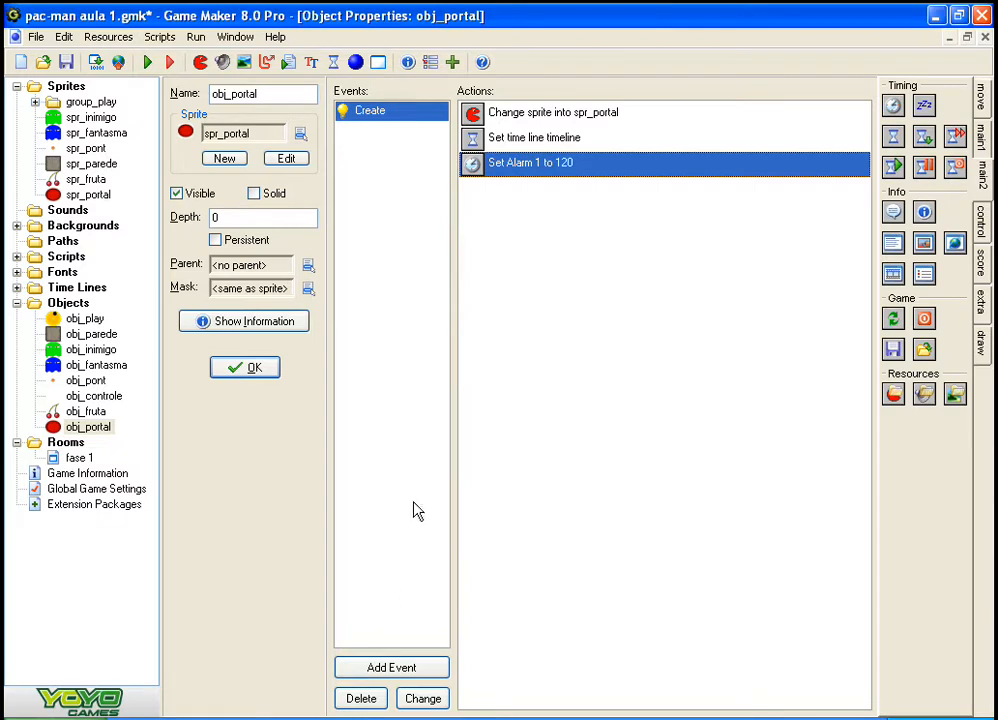
double_click(573, 178)
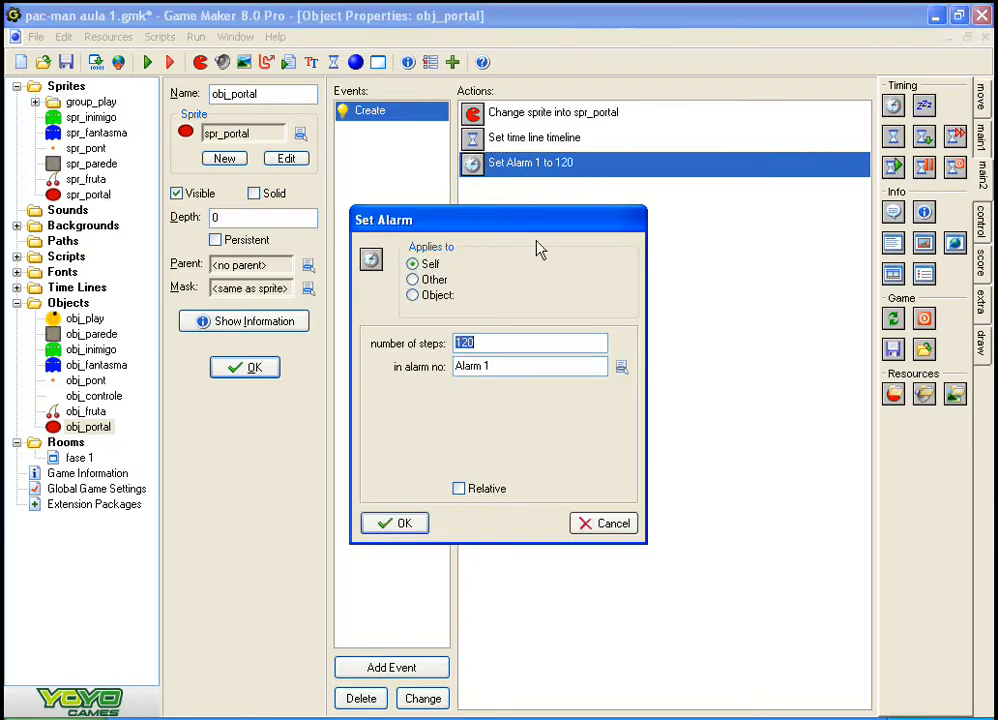
click(537, 372)
click(392, 524)
click(392, 524)
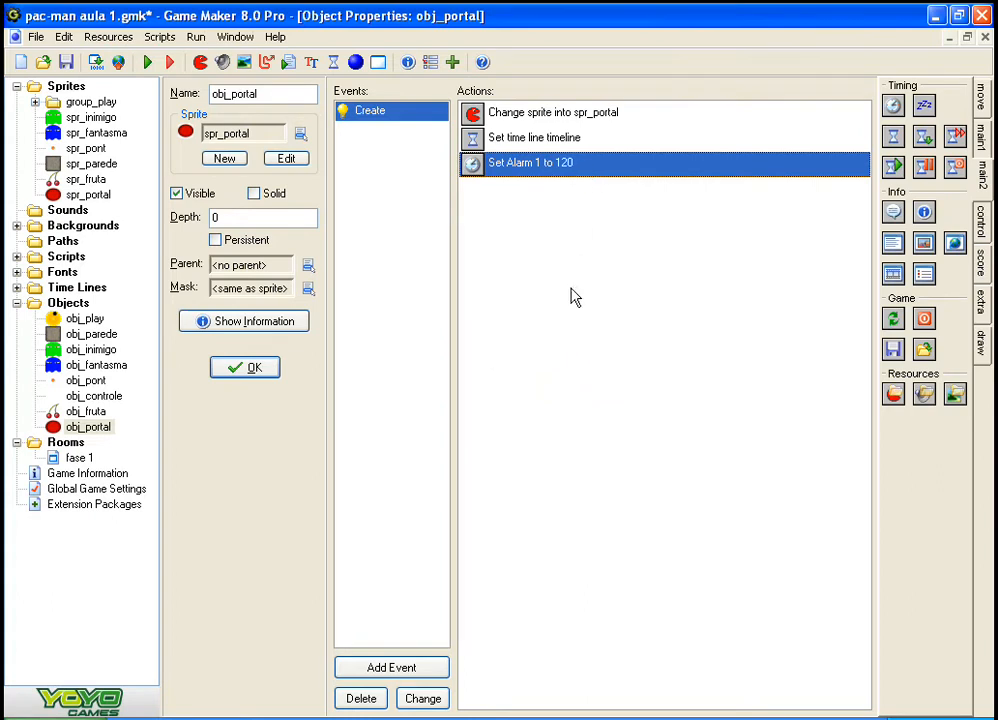
Step: Add an Alarm 1 event to obj_portal with a Destroy Instance action applied to Self, and accept the object
click(391, 667)
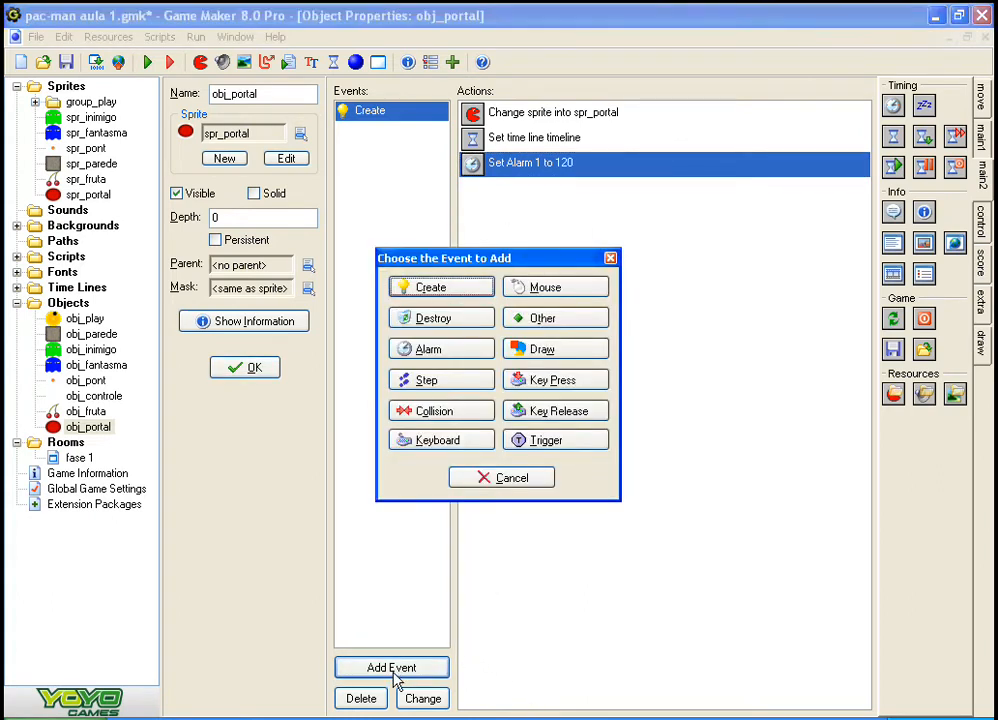
click(440, 350)
click(452, 383)
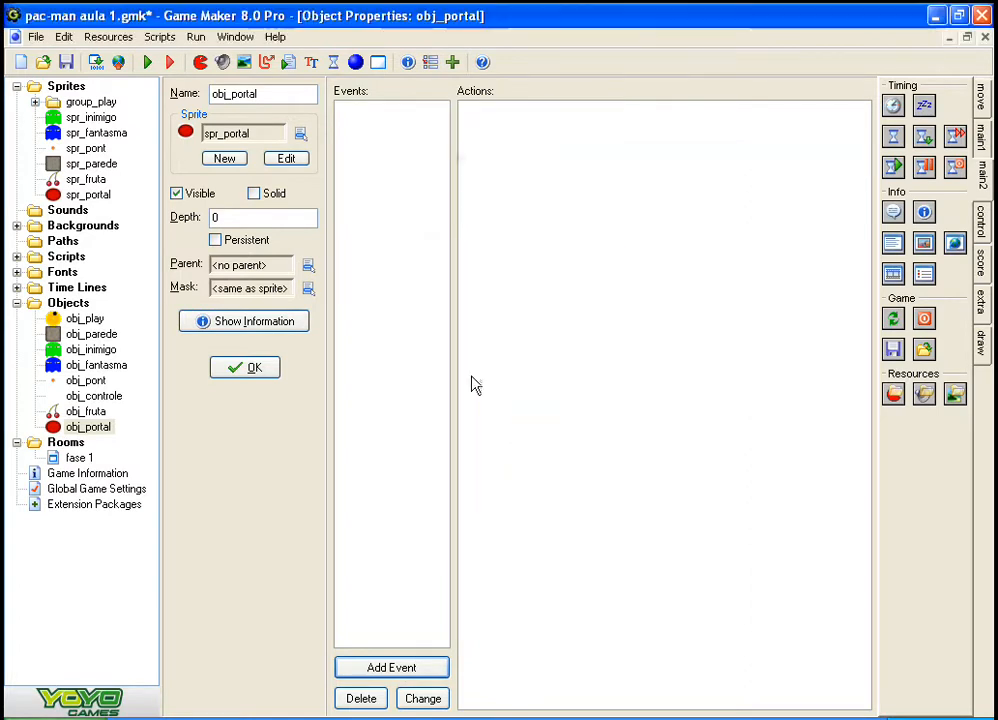
click(978, 147)
drag(924, 136, 689, 257)
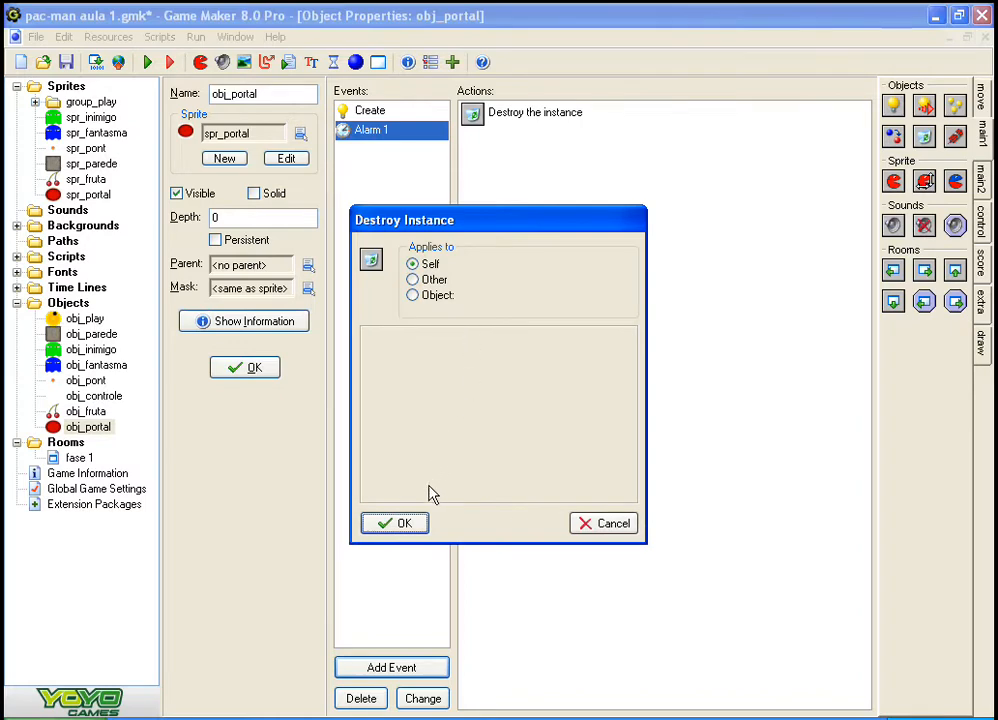
click(404, 524)
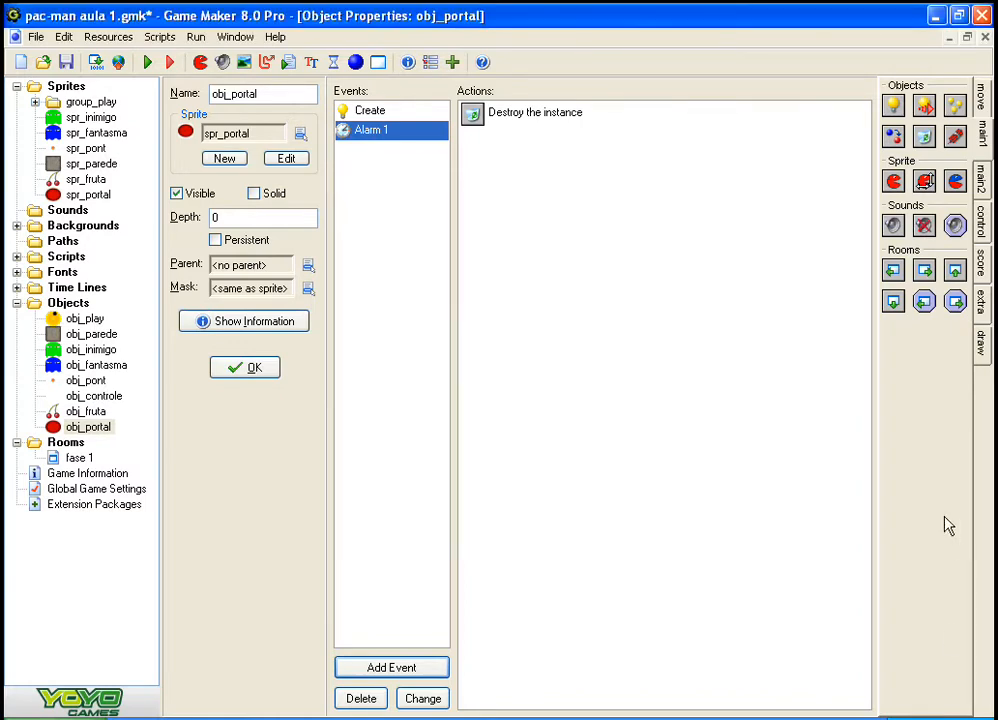
click(252, 369)
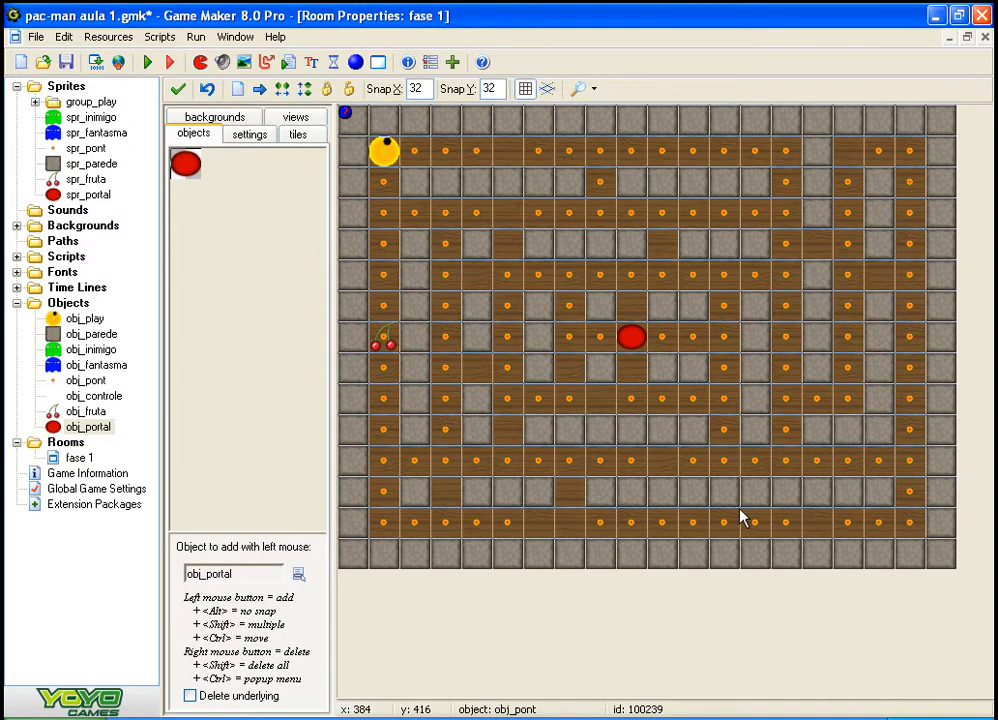
Step: Run the game to test the portal's enemy spawning, and close the game window
key(F5)
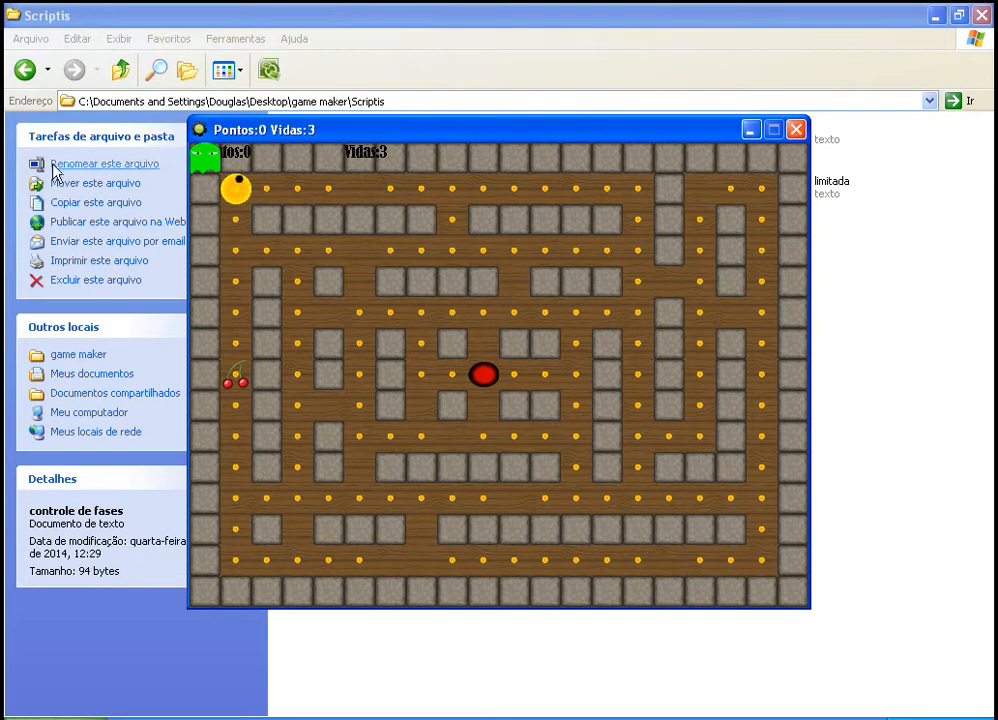
click(796, 132)
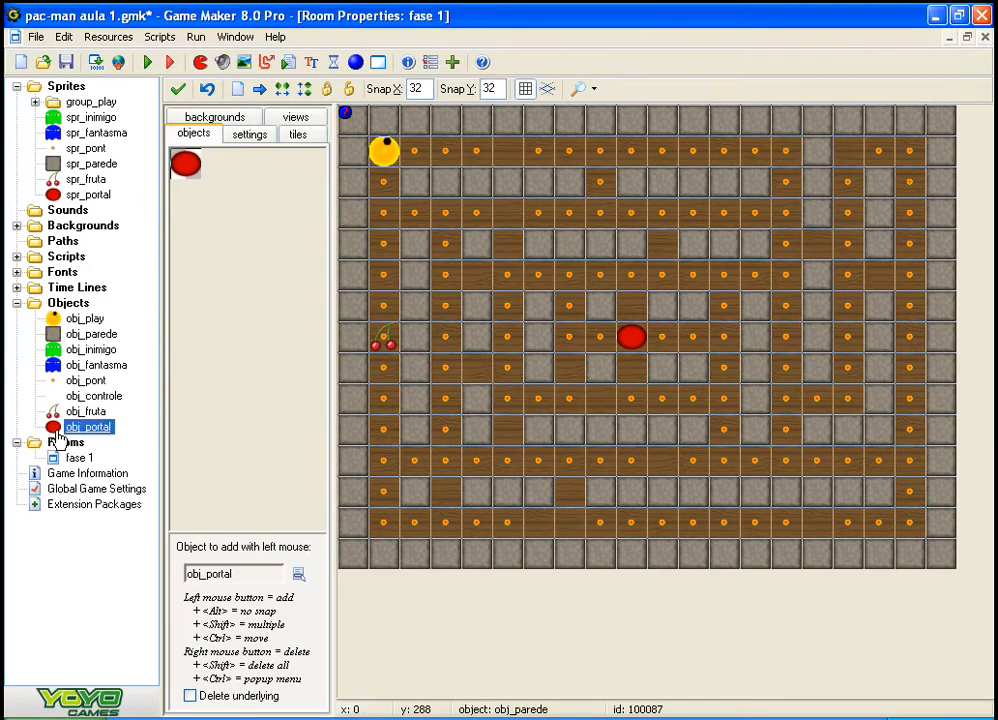
Step: Check the Set Time Line action in obj_portal's Create event
double_click(58, 430)
click(358, 132)
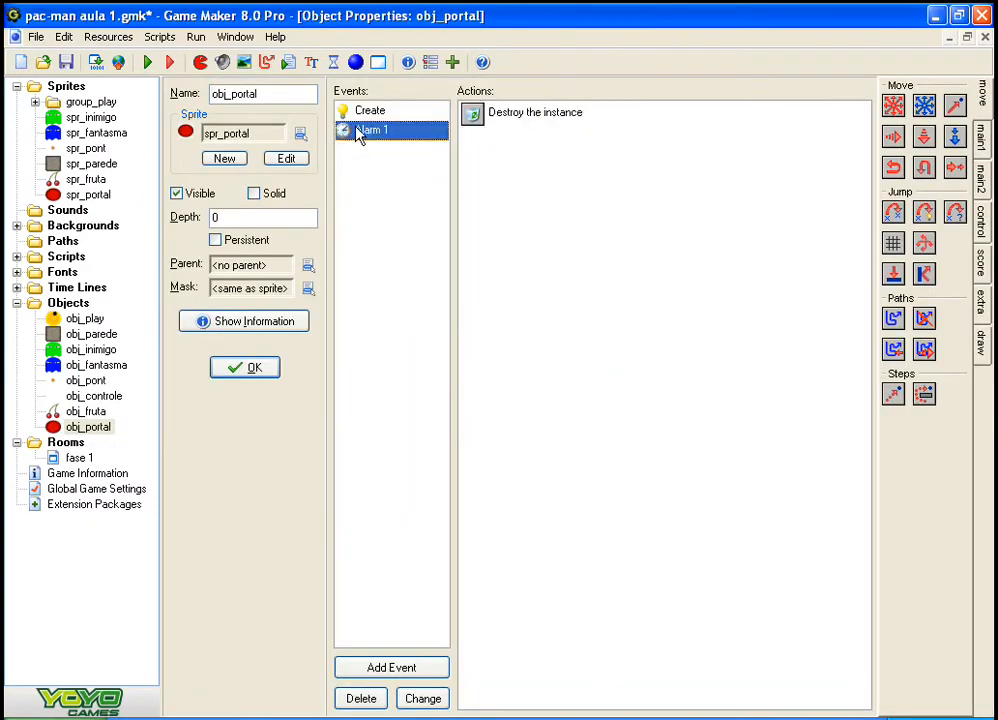
click(360, 116)
double_click(480, 141)
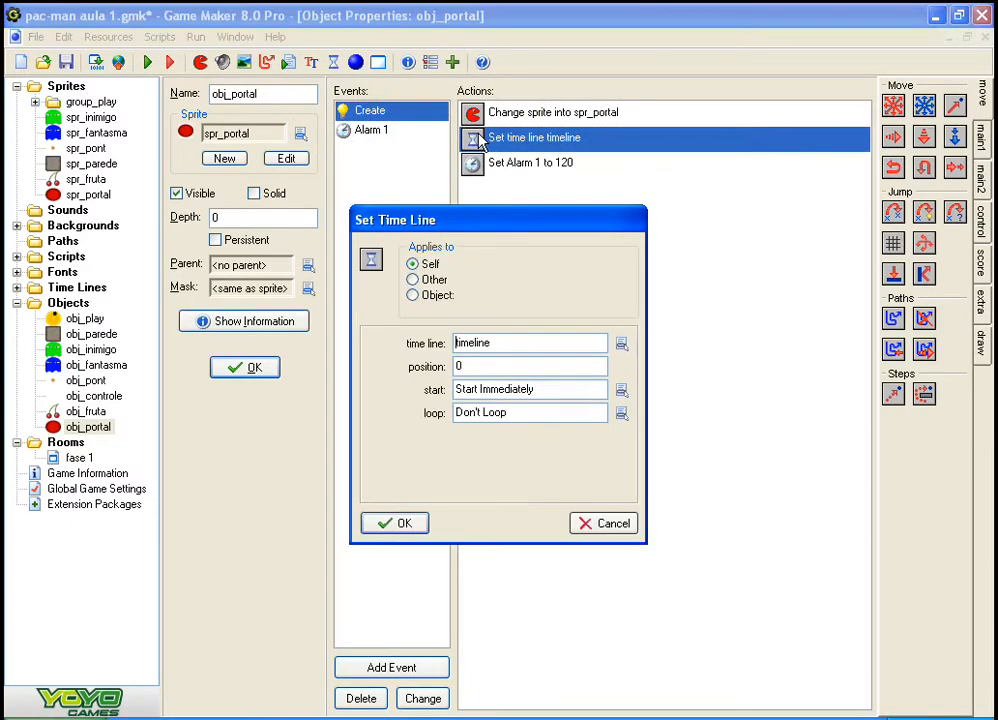
click(405, 523)
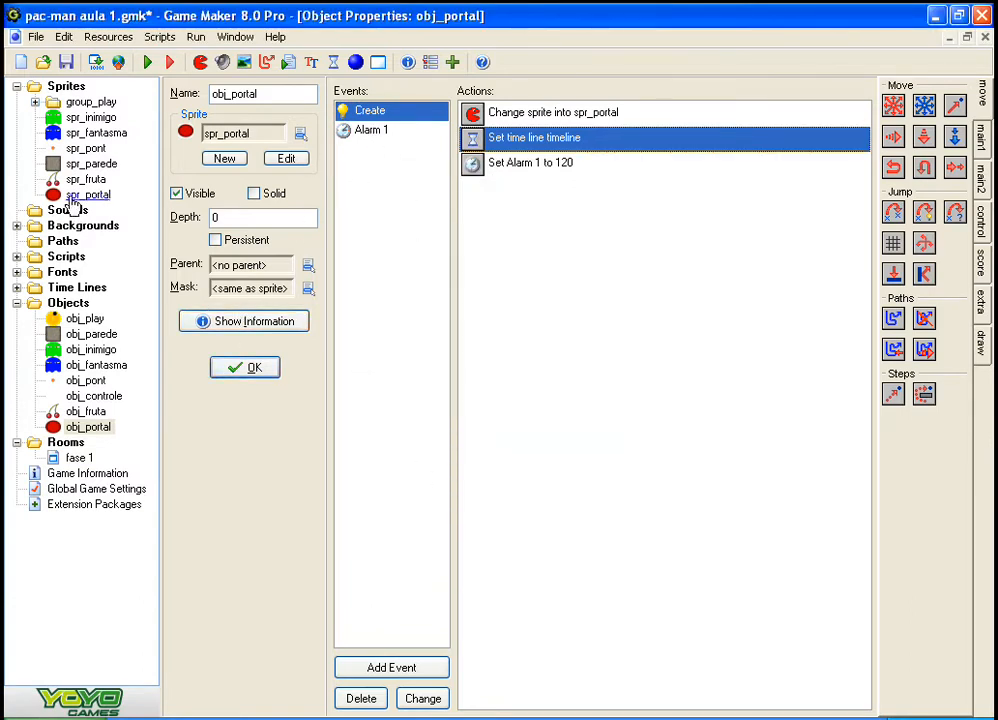
Step: Make the Create Instance action in the time line's Step 10 moment relative
click(17, 287)
double_click(83, 303)
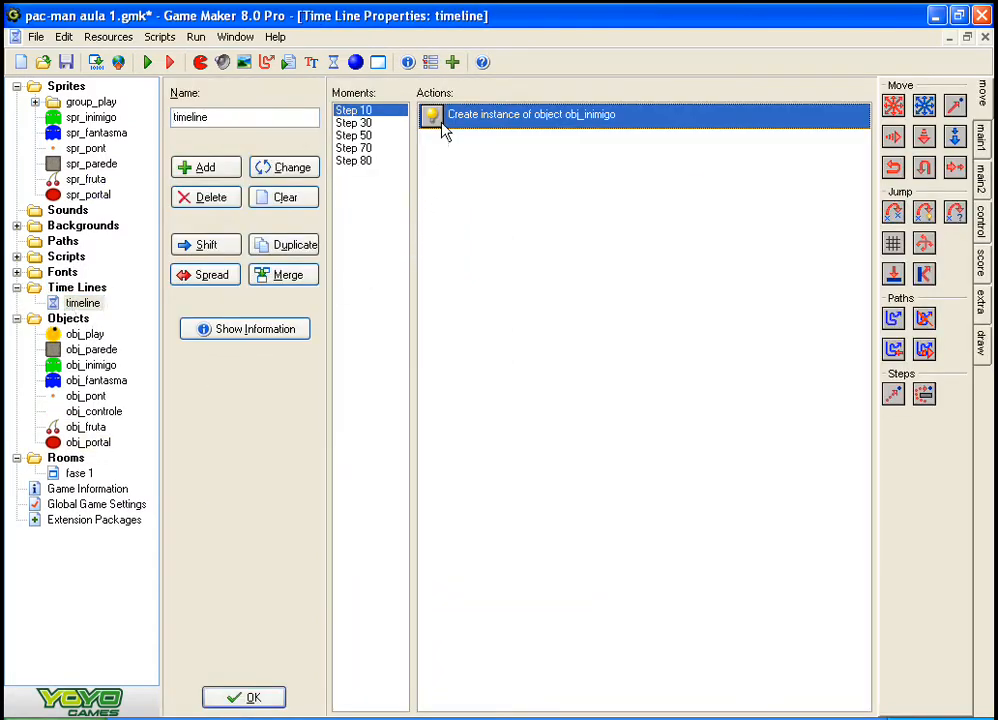
double_click(442, 122)
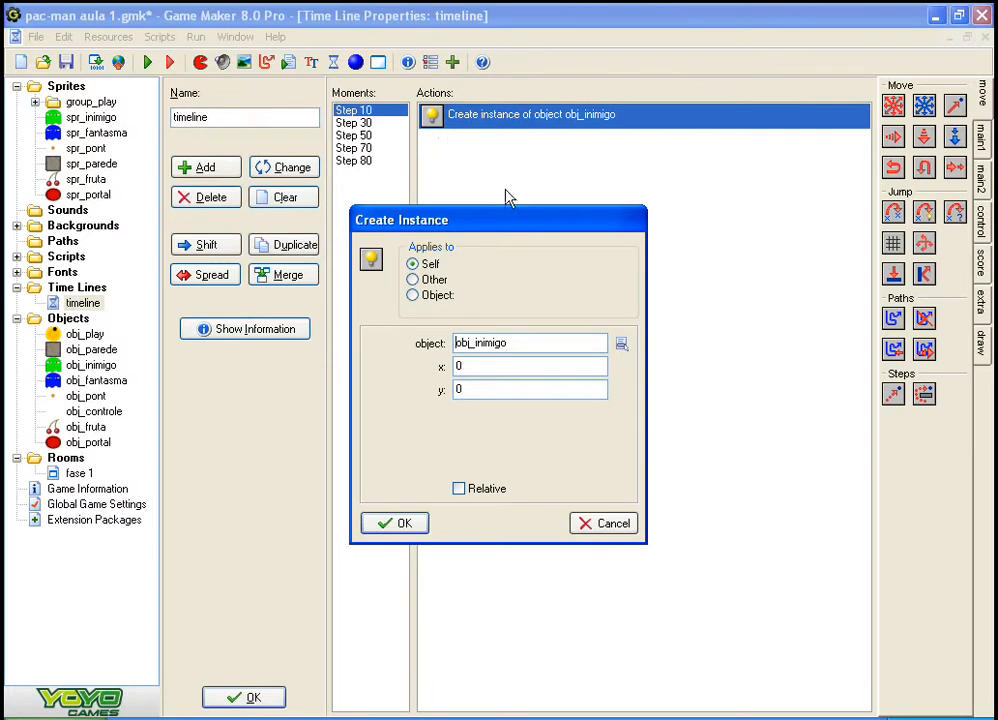
click(592, 522)
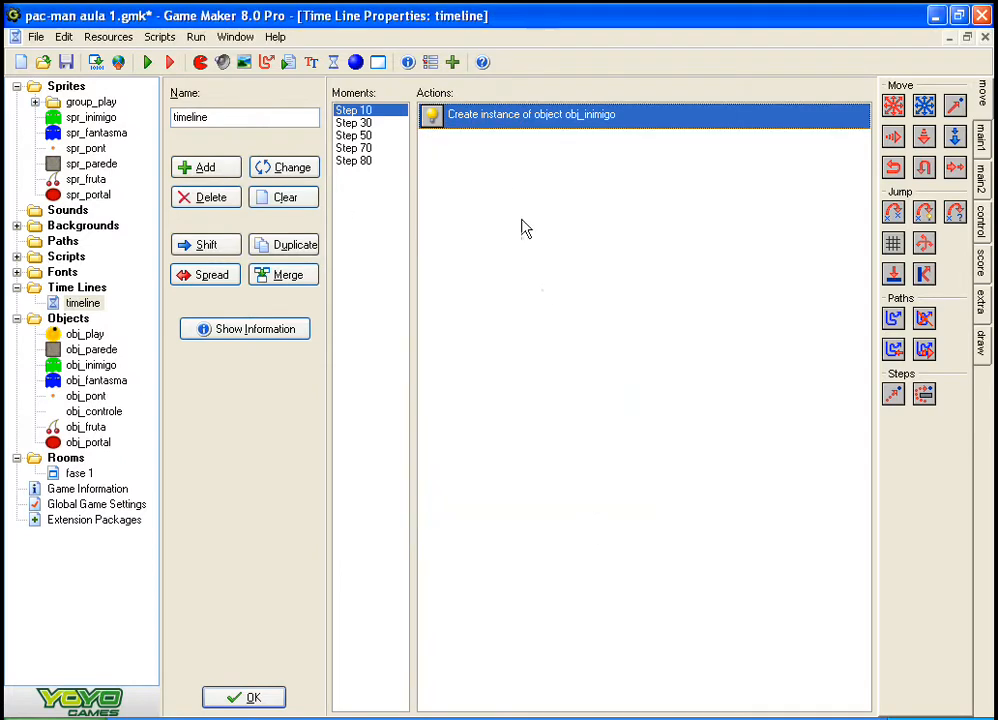
double_click(435, 121)
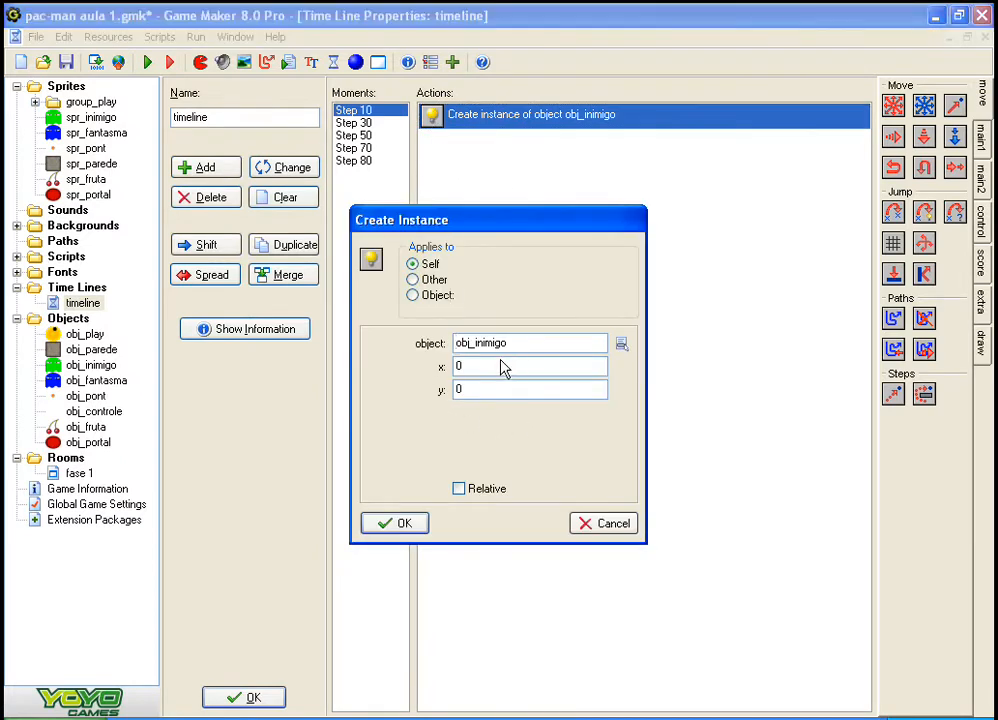
click(503, 487)
click(415, 523)
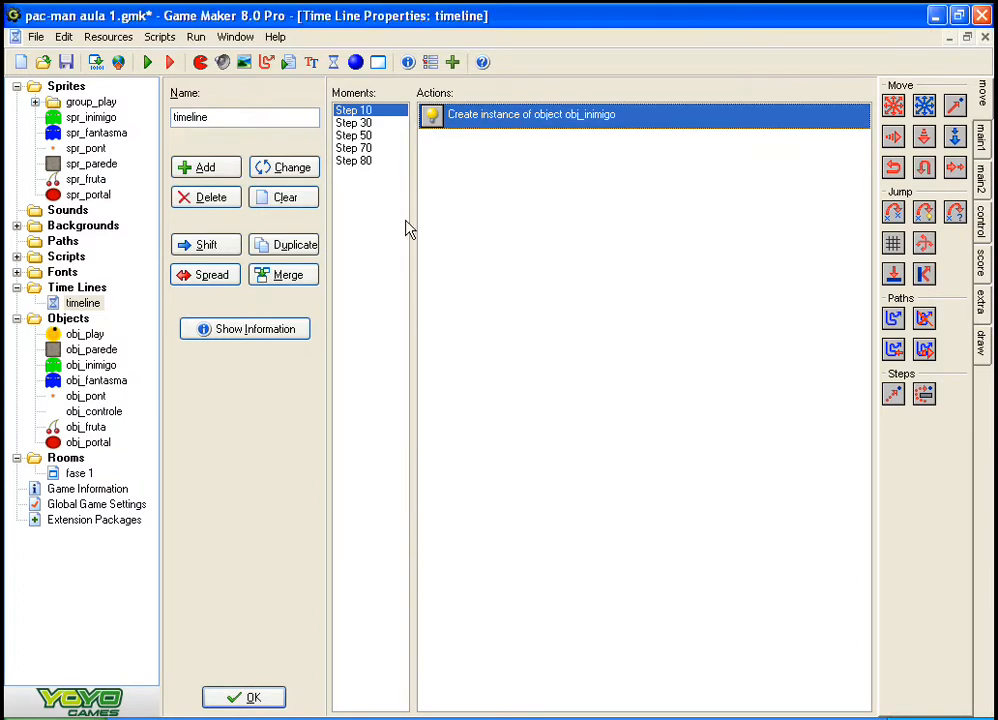
Step: Make the Create Instance actions in the time line's Step 30 and Step 50 moments relative
click(355, 122)
double_click(461, 116)
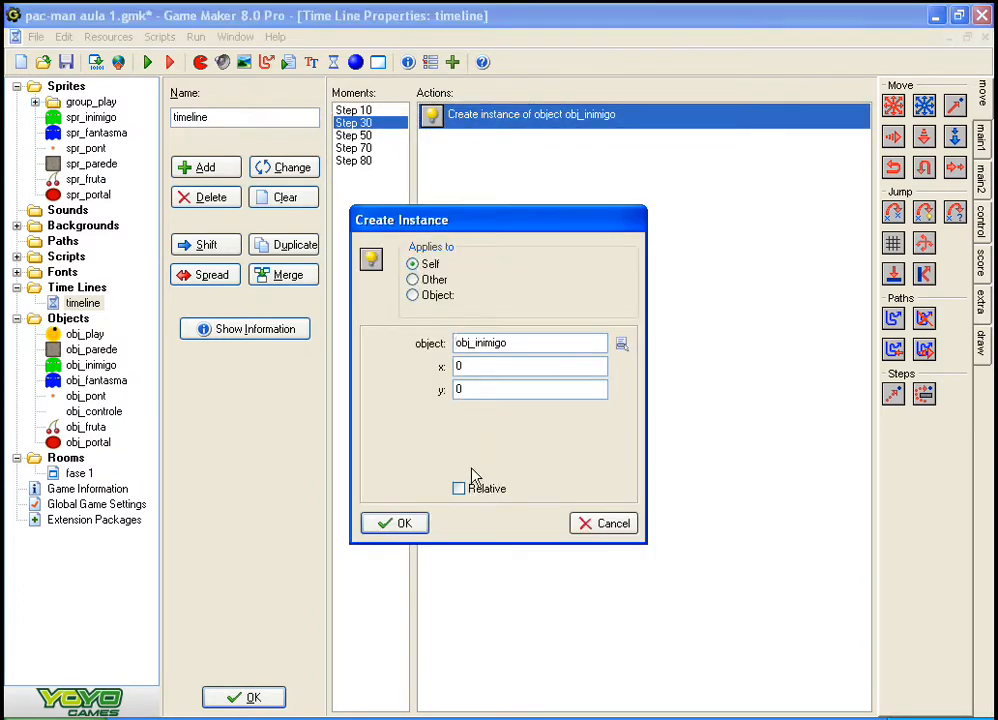
click(400, 523)
click(355, 135)
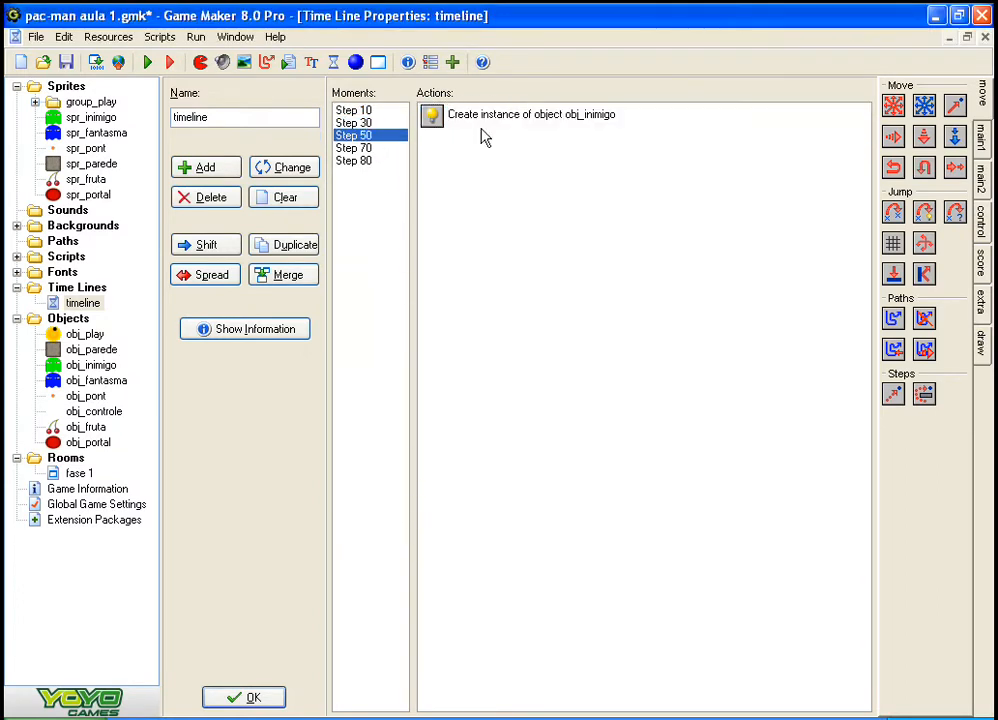
double_click(445, 117)
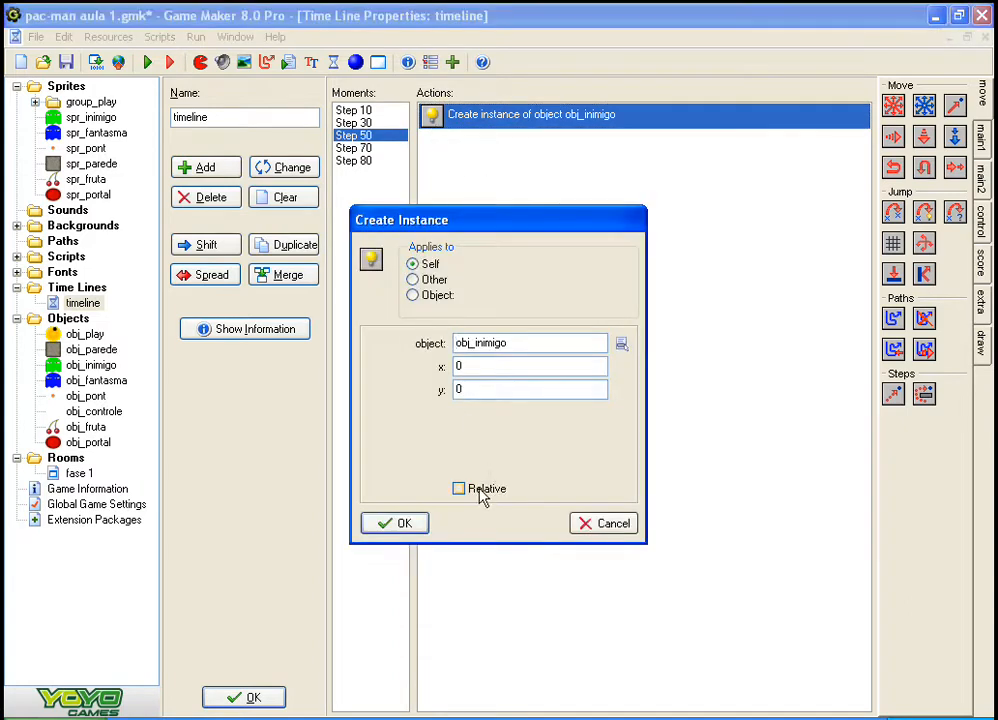
click(458, 488)
click(390, 522)
Step: Make the Create Instance actions in the time line's Step 70 and Step 80 moments relative
click(355, 148)
double_click(472, 117)
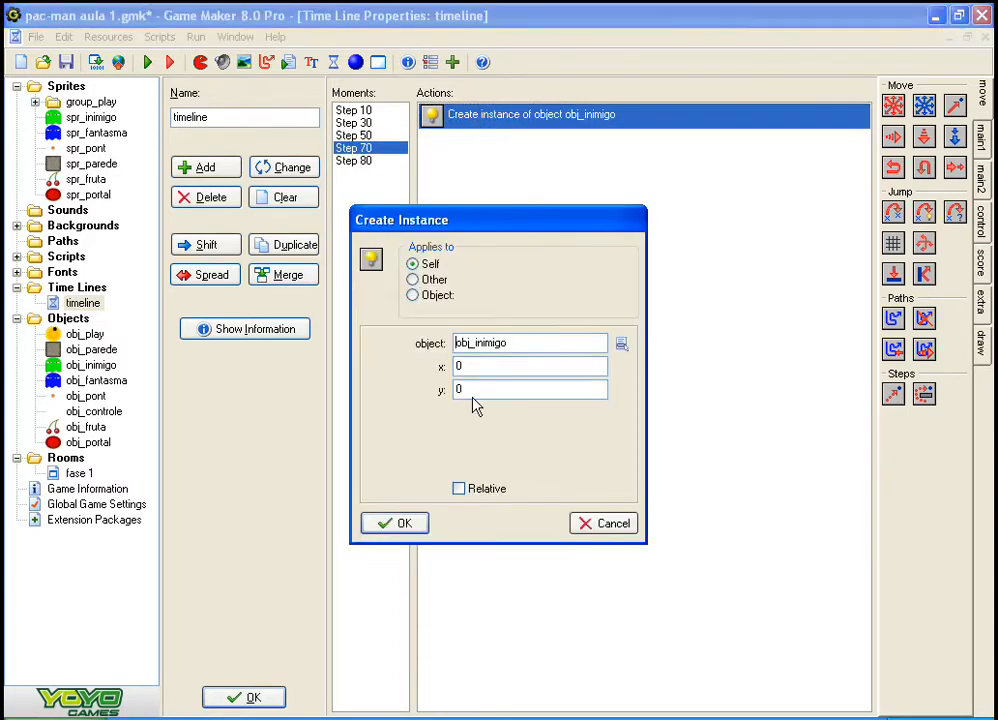
click(458, 488)
click(400, 523)
click(358, 161)
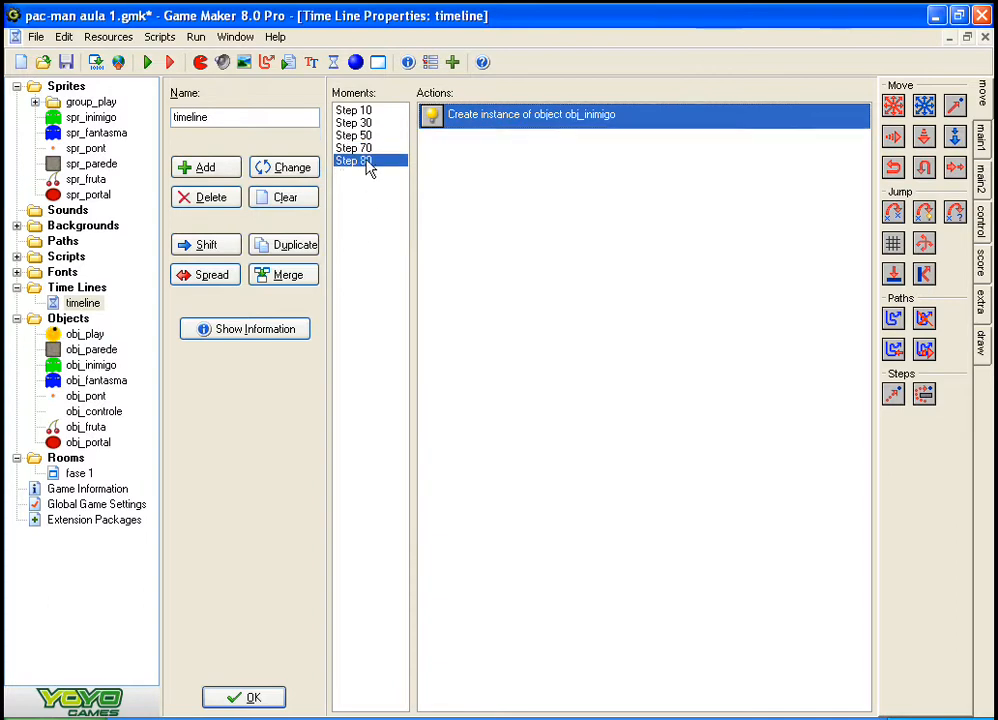
double_click(450, 117)
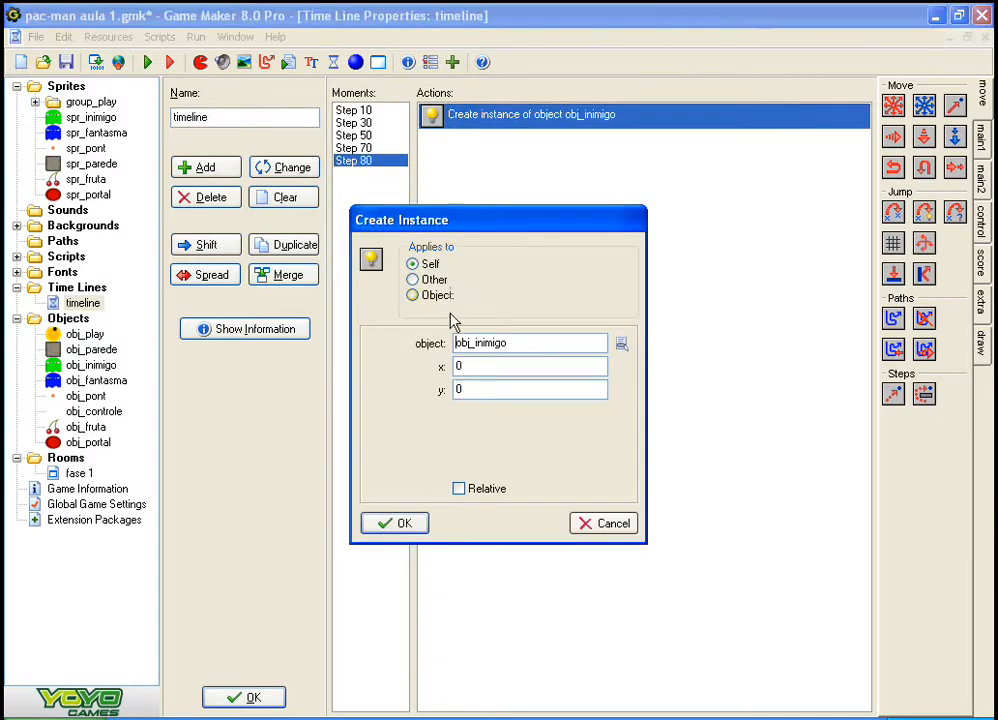
click(400, 523)
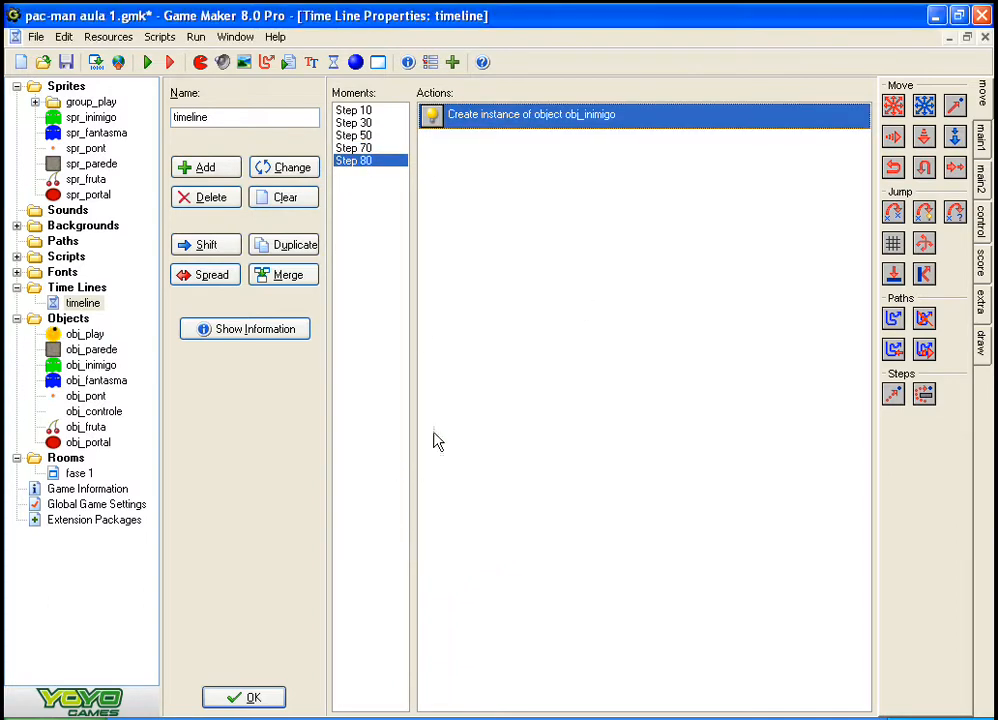
Step: Check the Relative option and the x and y values of the Create Instance action in the Step 10 moment
click(362, 135)
click(368, 123)
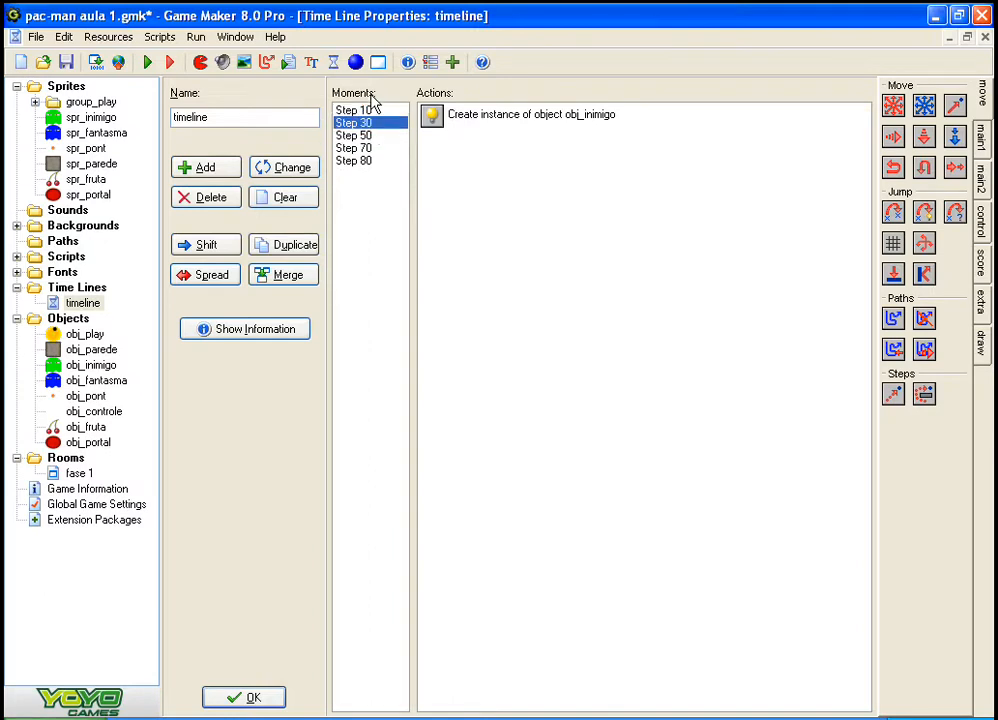
click(370, 110)
click(438, 116)
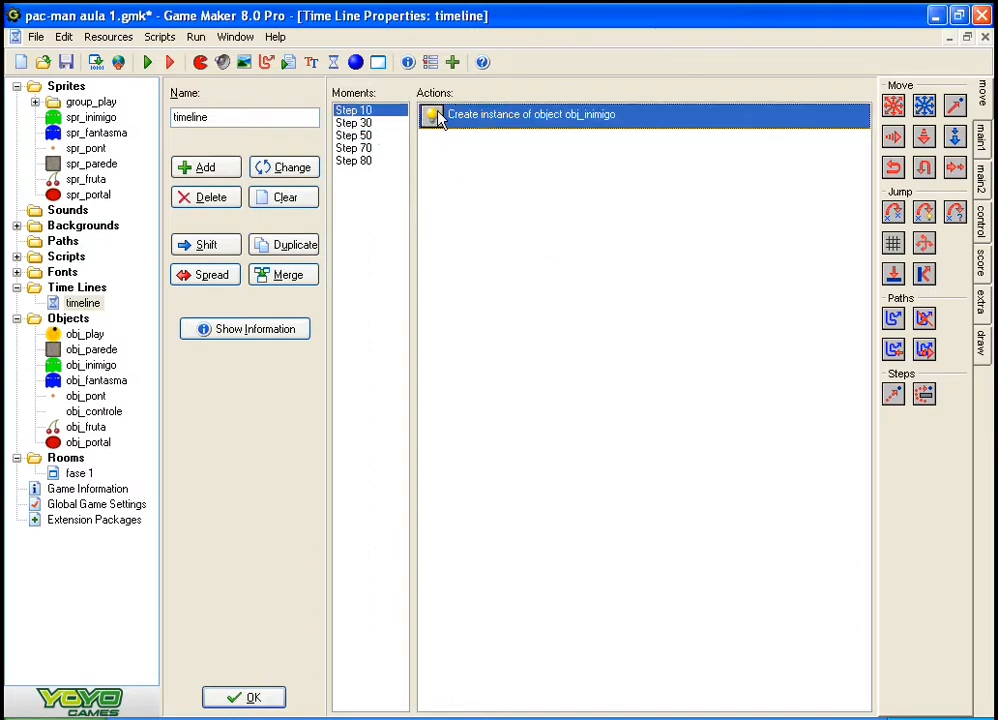
double_click(438, 116)
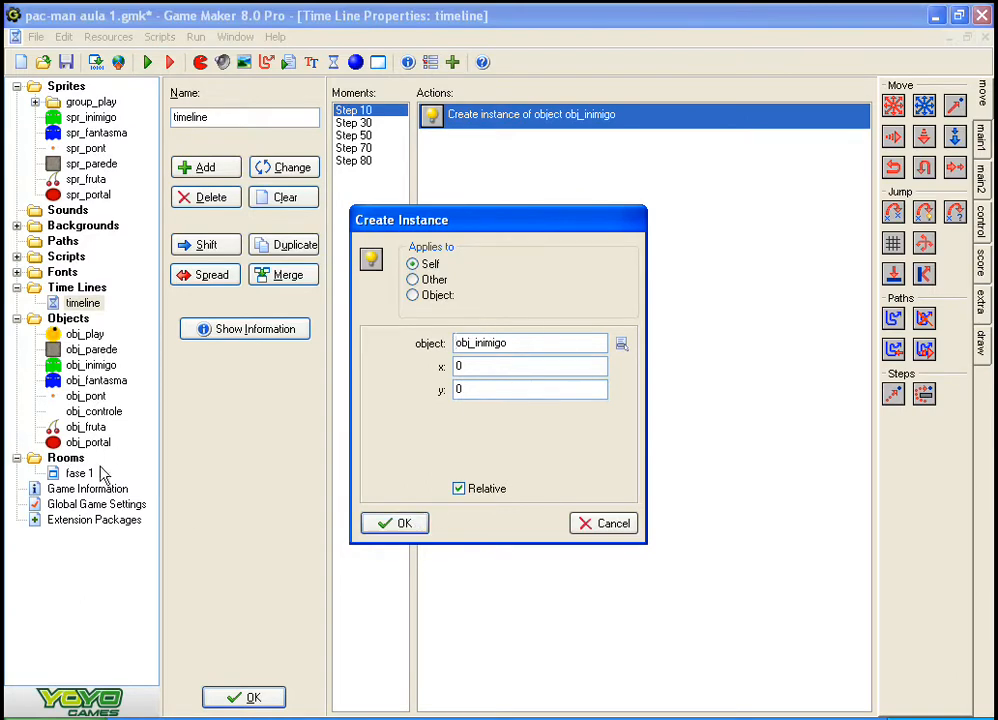
click(392, 523)
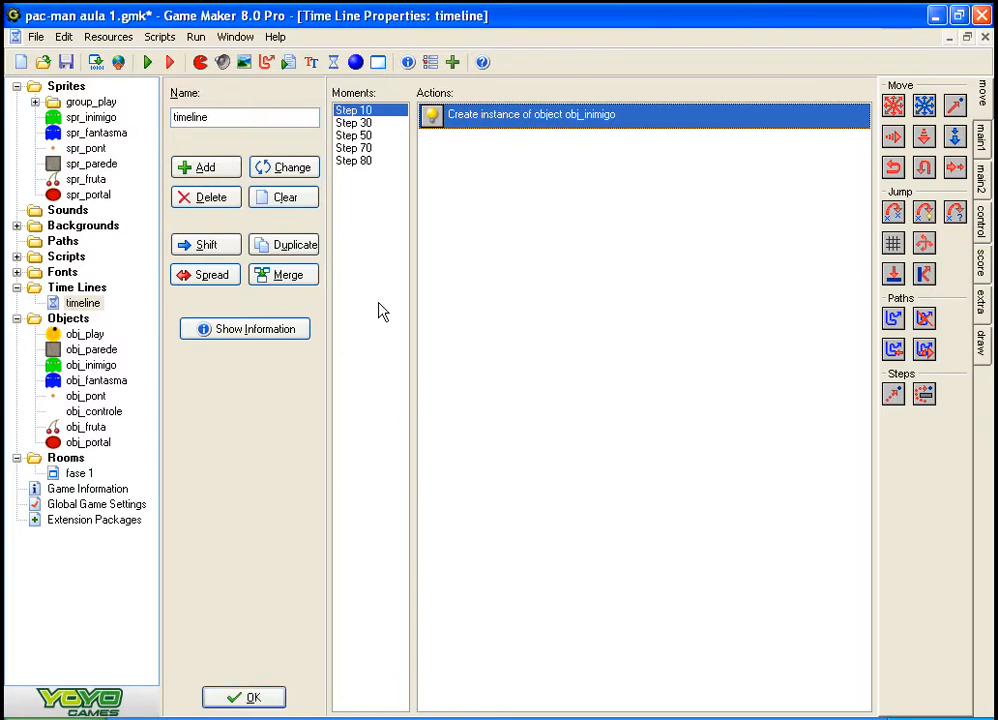
double_click(500, 116)
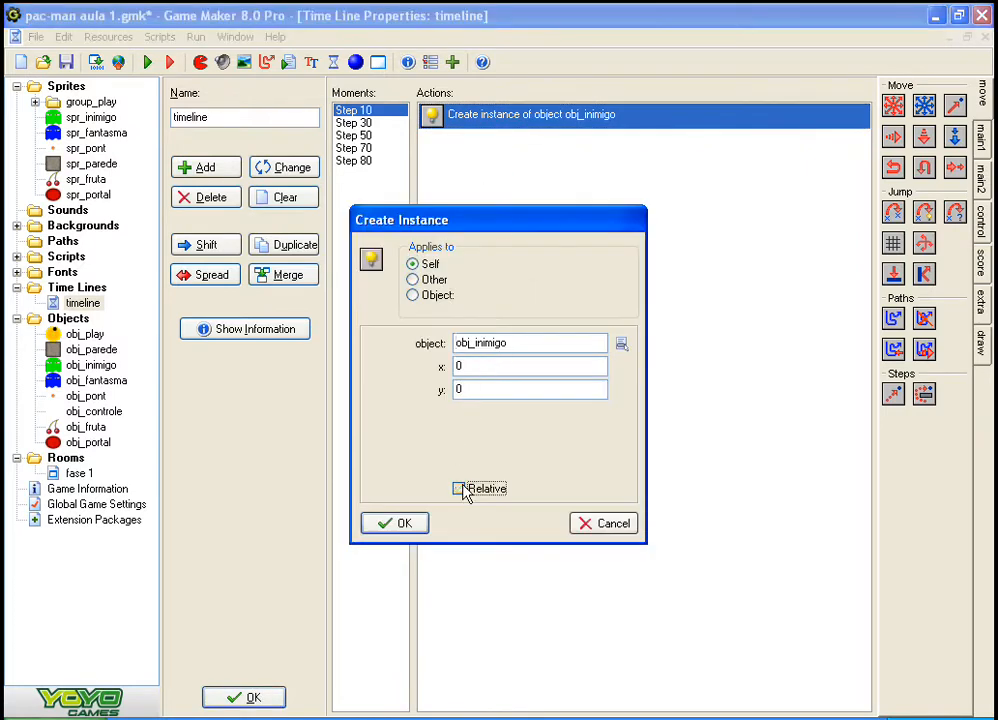
double_click(458, 367)
double_click(475, 389)
key(Return)
Step: Run the game, steer Pac-Man around the maze to test the enemies spawned by the portal, and close the game window
key(F5)
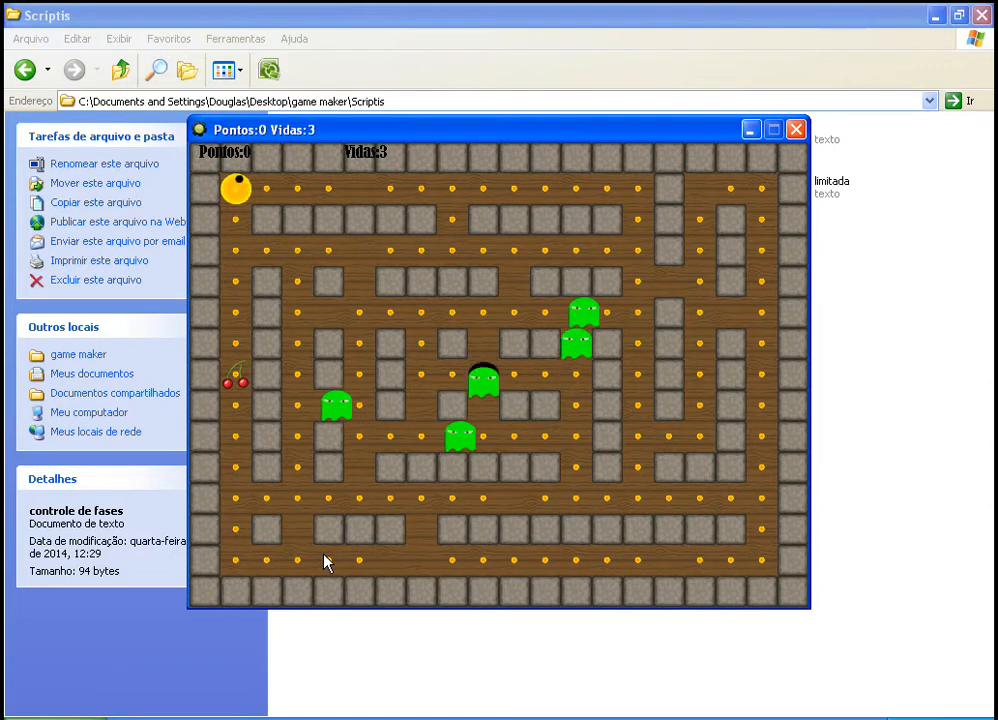
key(Right)
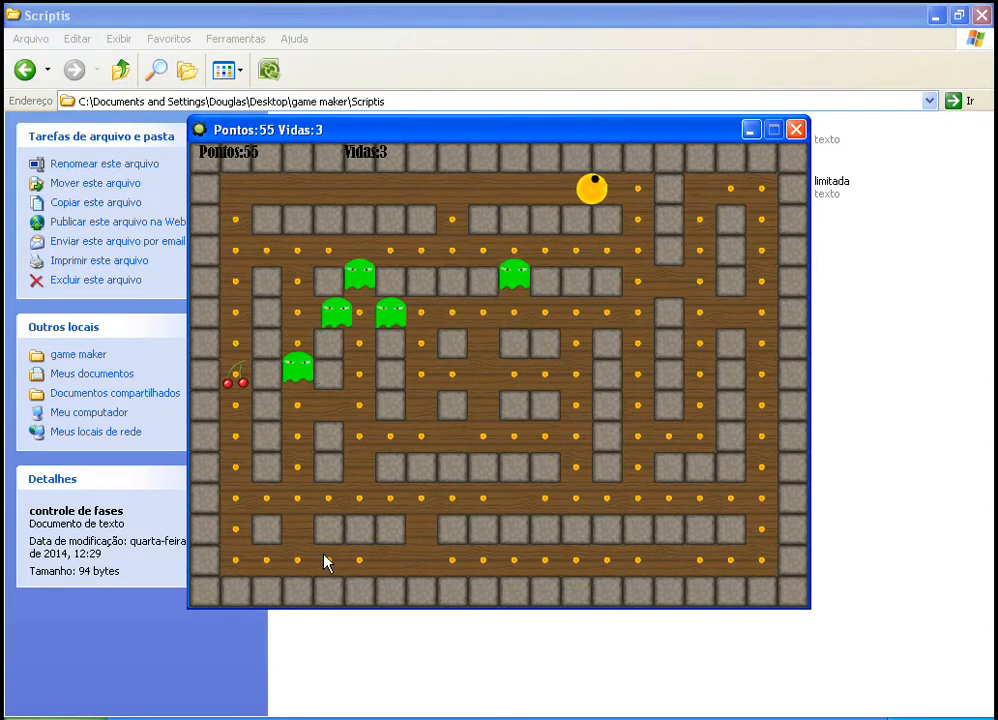
key(Left)
key(Down)
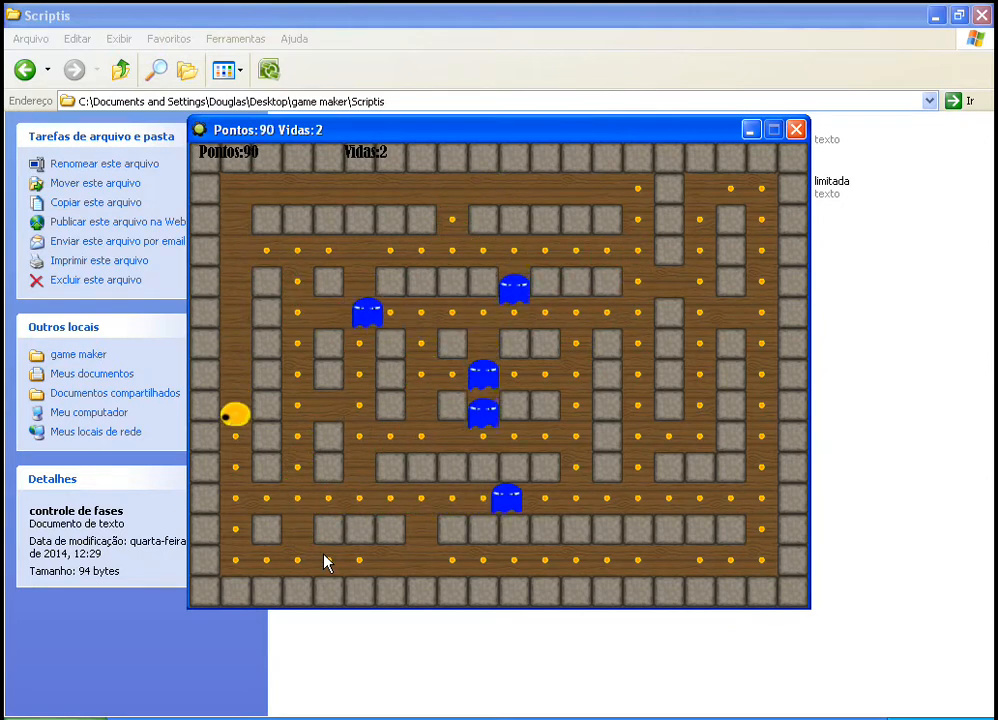
key(Up)
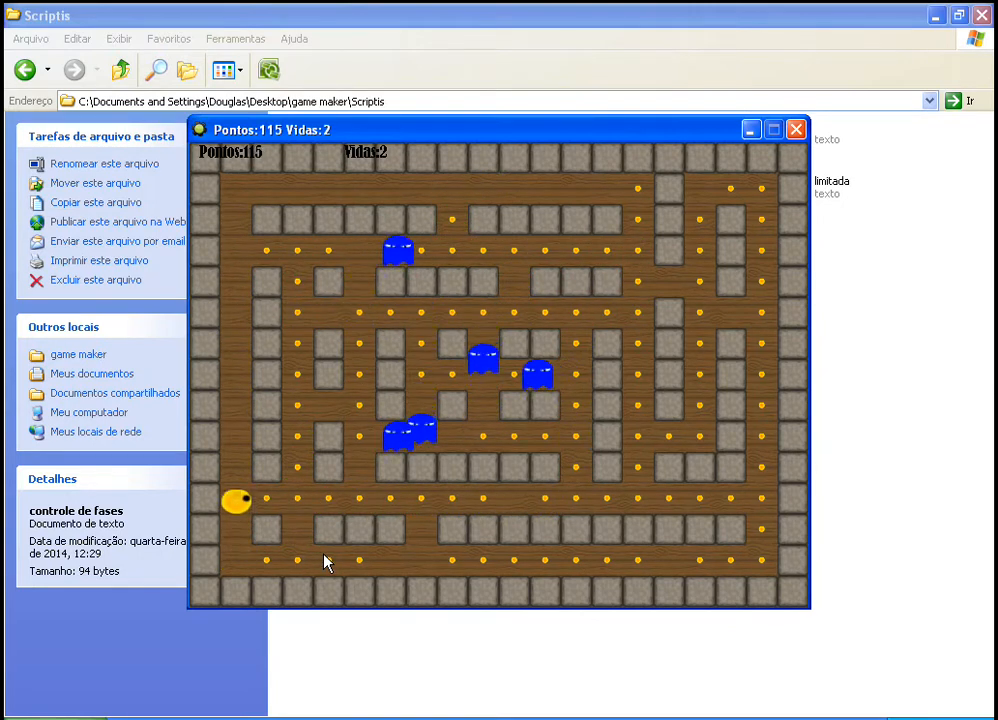
key(Right)
key(Left)
key(Right)
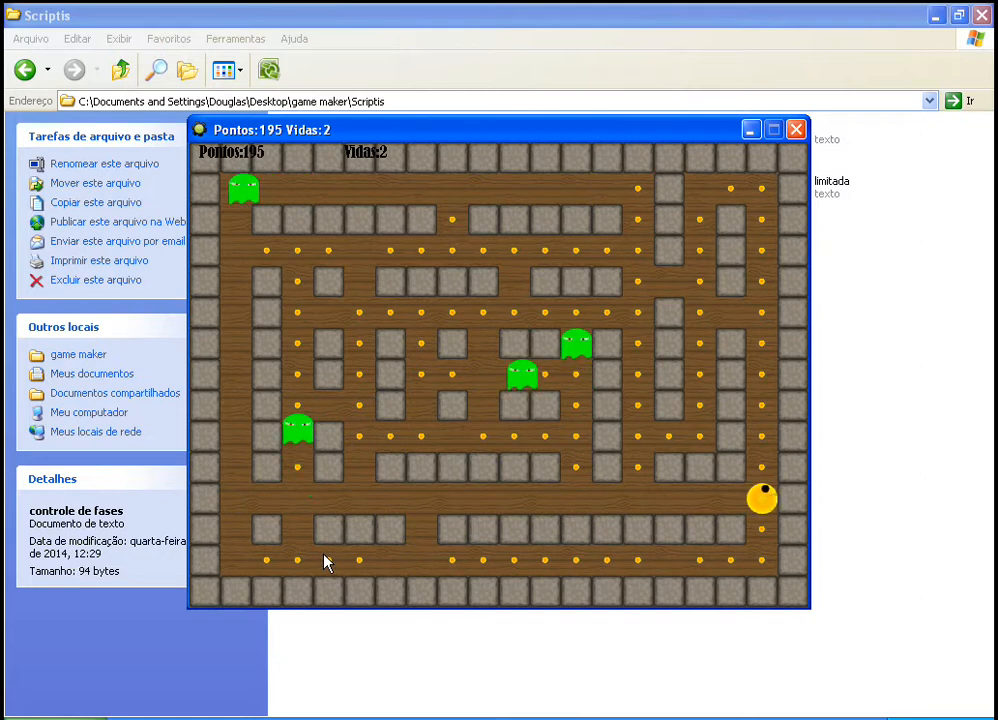
key(Up)
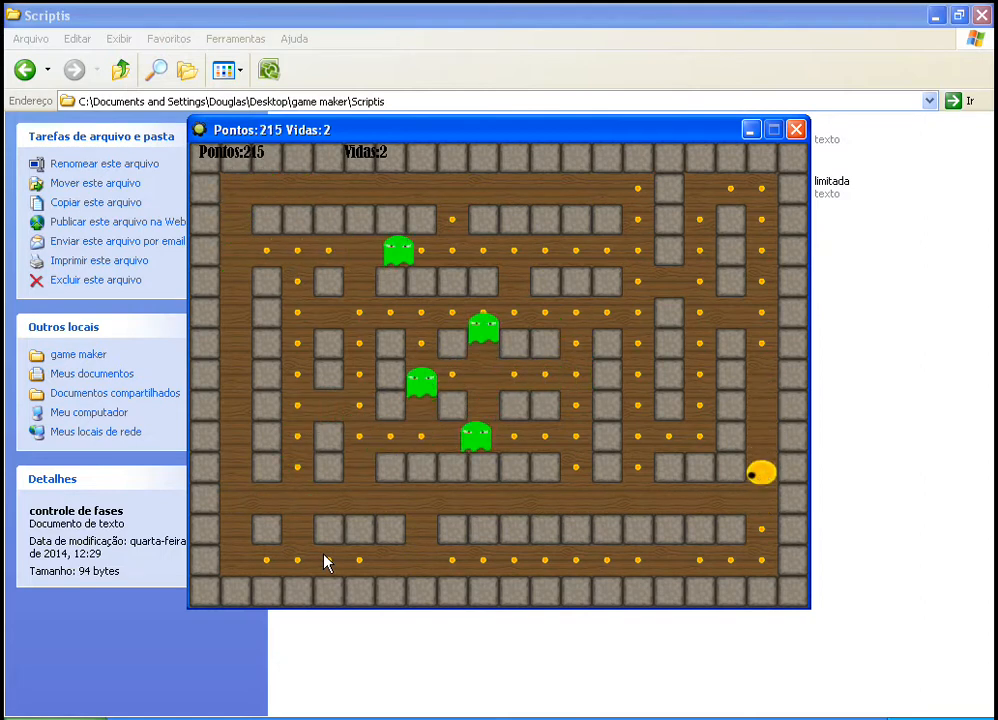
key(Left)
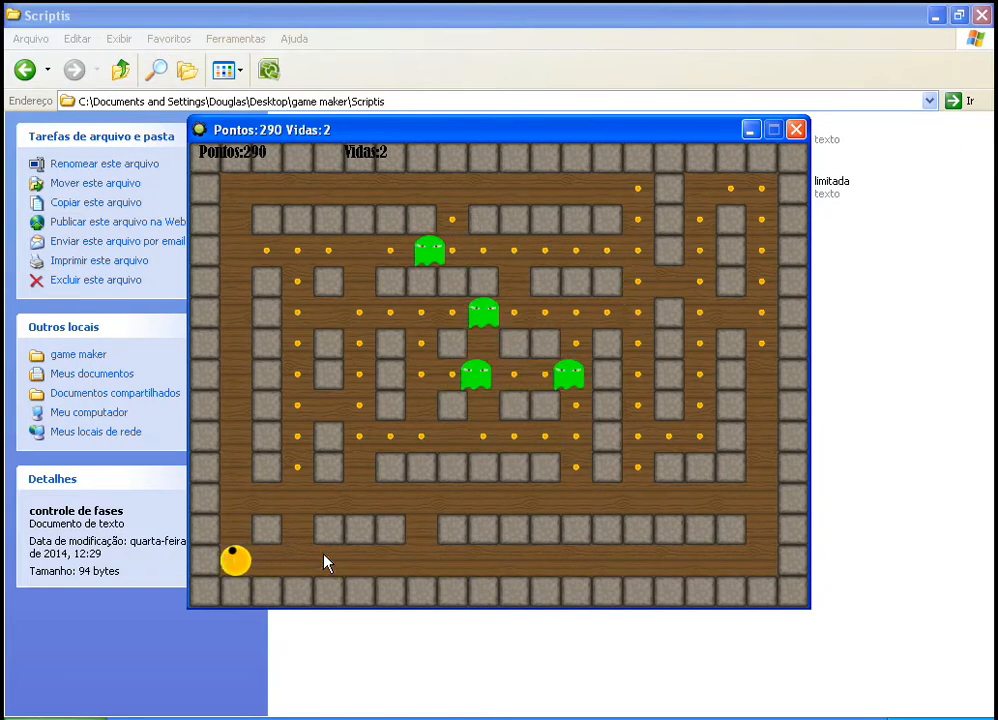
key(Up)
key(Right)
key(Up)
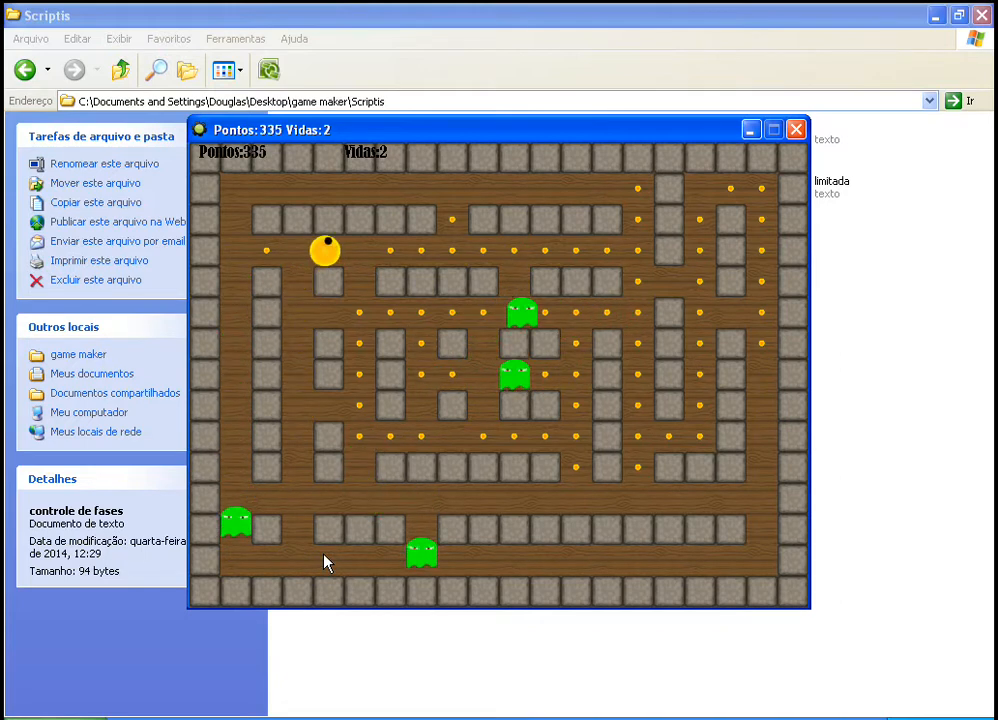
key(Up)
key(Down)
key(Right)
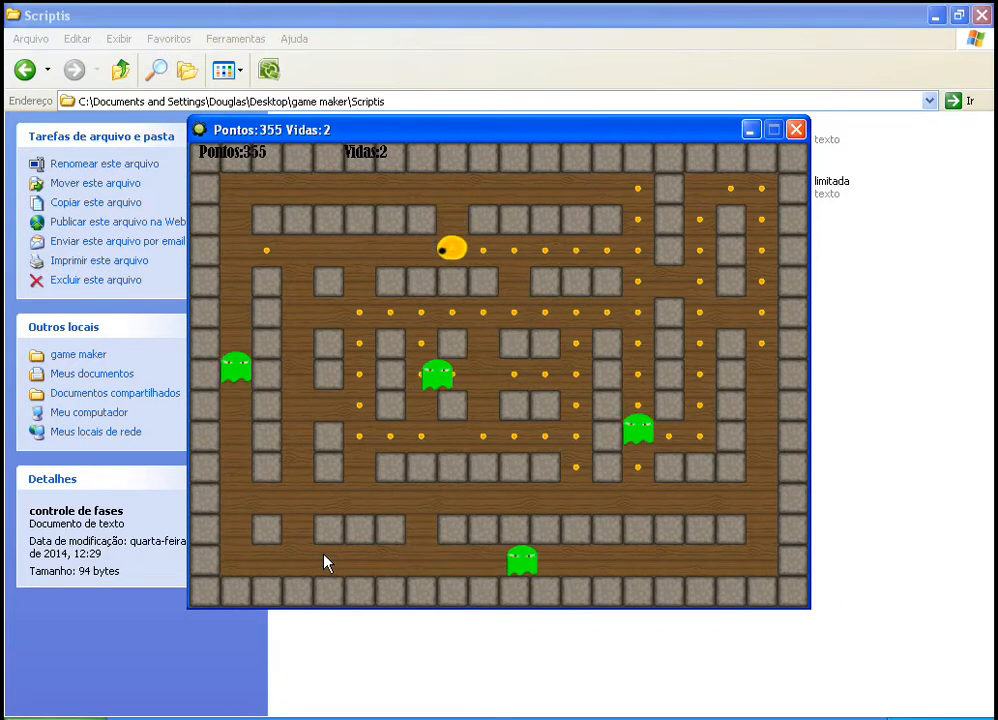
click(796, 131)
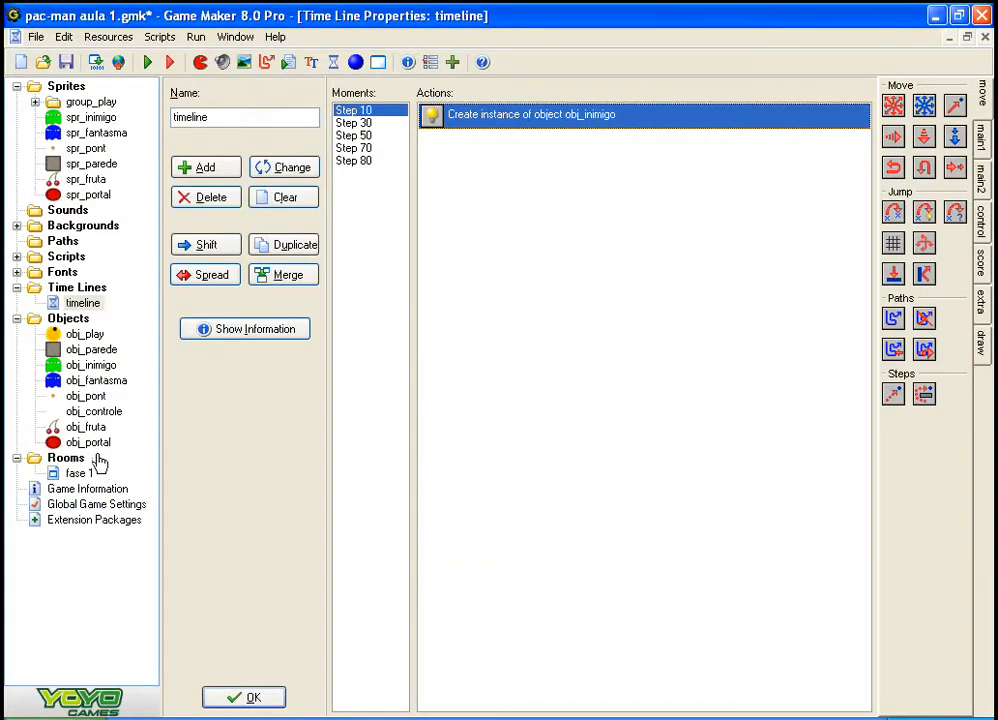
Step: Review the time line's moments, and accept both the time line and obj_portal
click(384, 125)
click(371, 163)
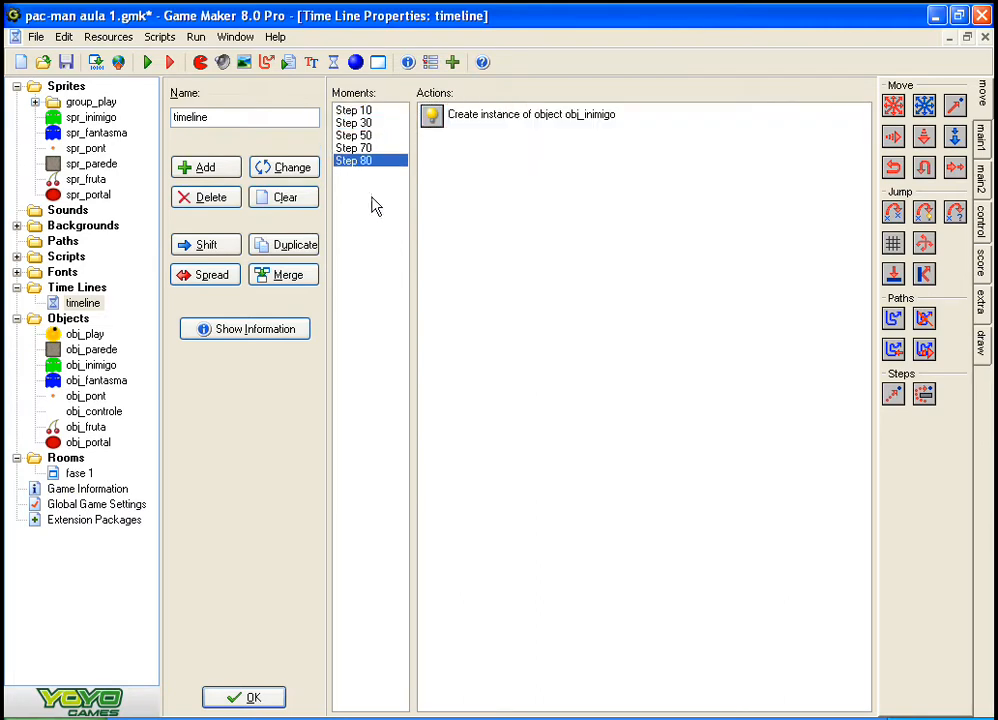
click(268, 703)
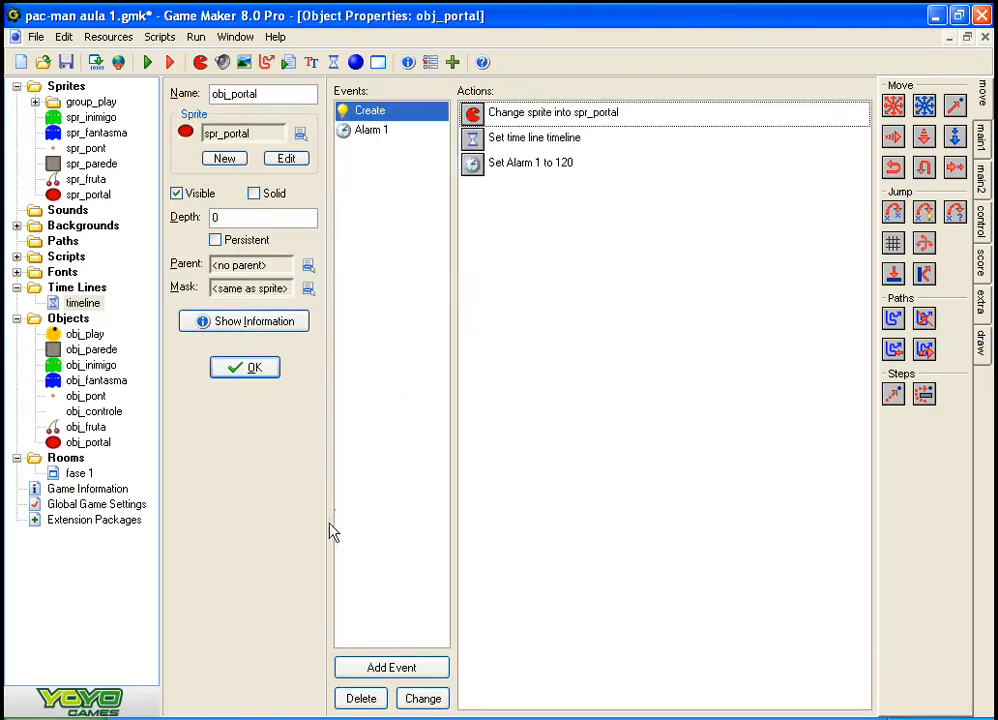
click(268, 374)
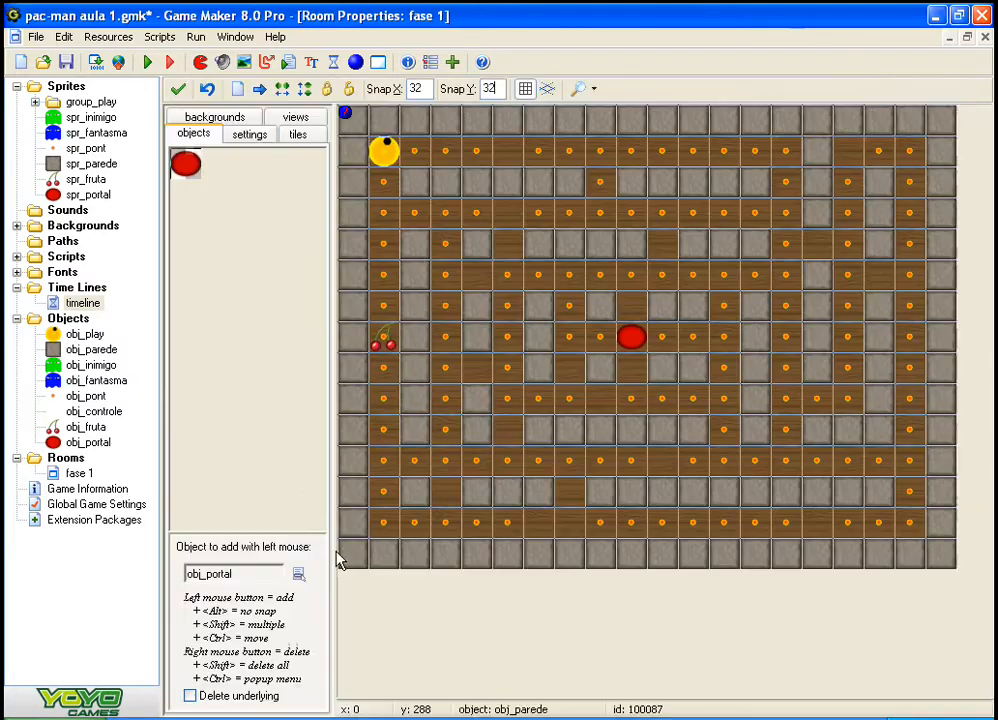
Step: Duplicate the existing time line and name the copy timeline2
right_click(68, 303)
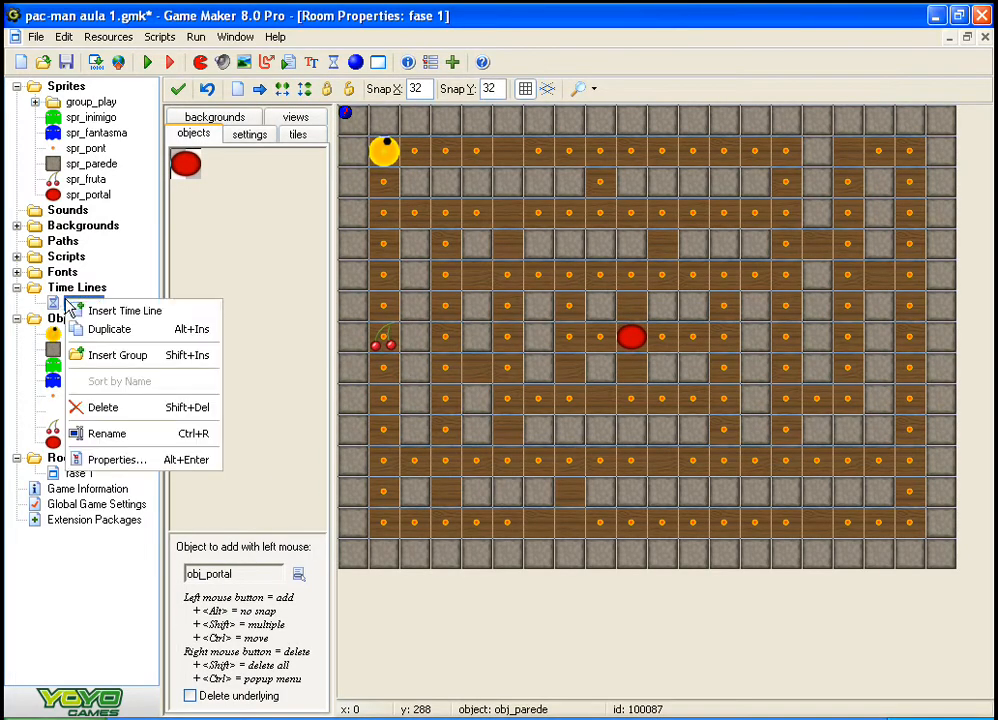
click(116, 331)
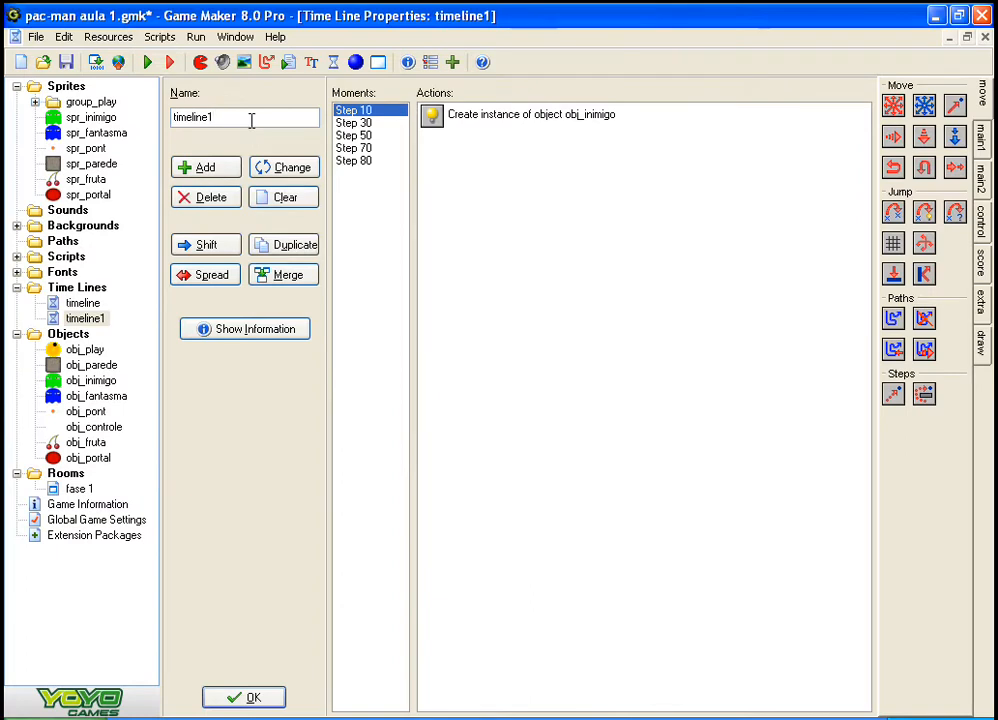
key(BackSpace)
text(2)
click(385, 161)
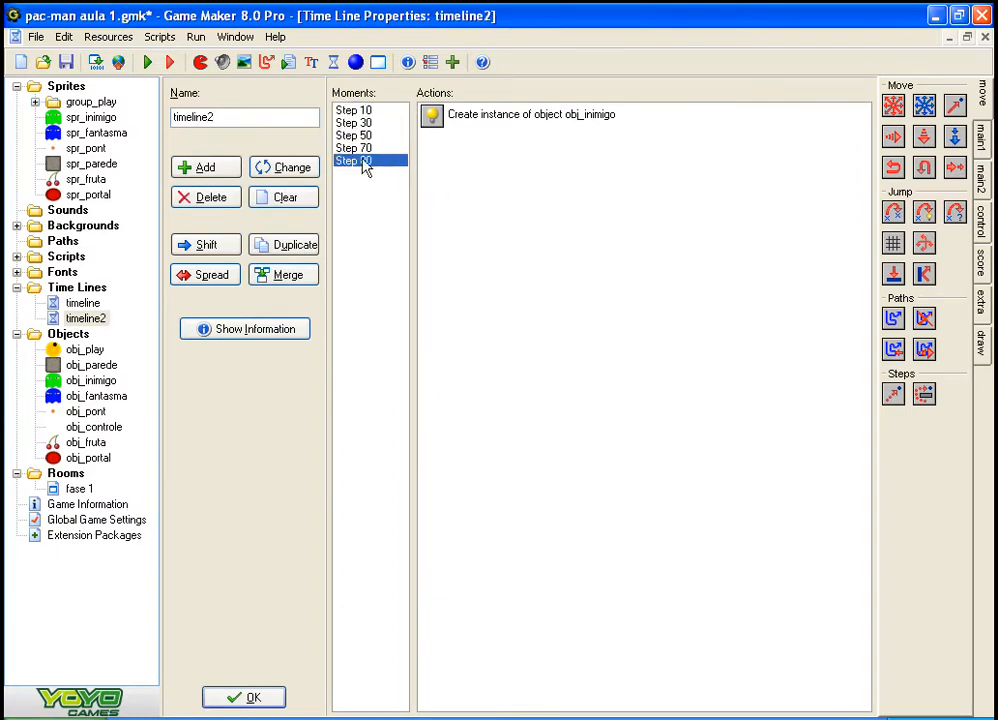
click(195, 167)
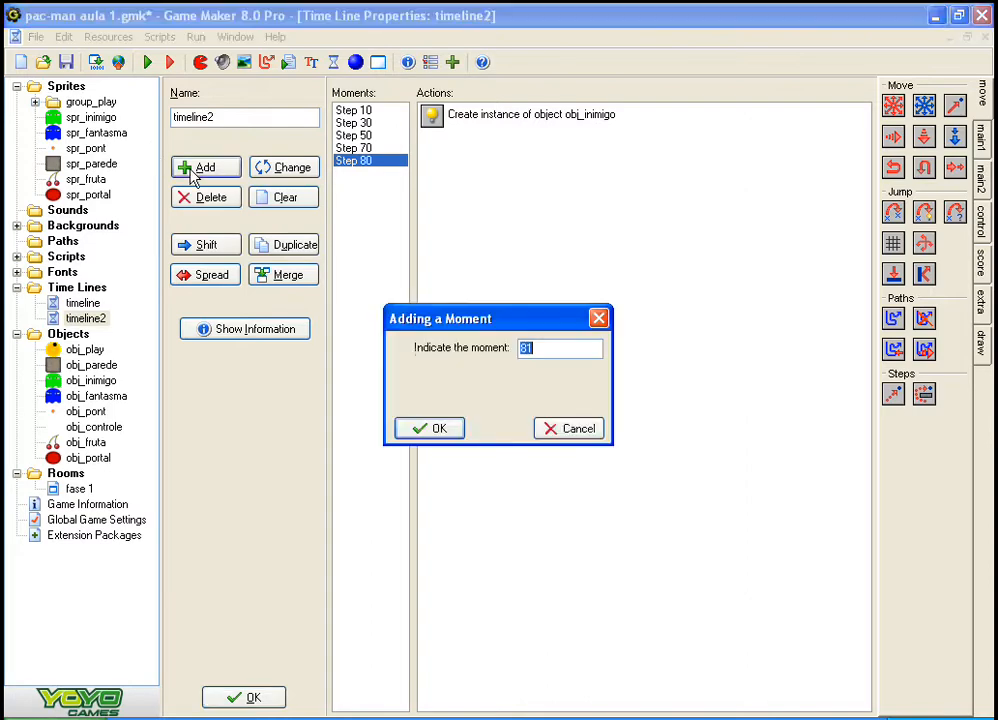
text(81)
key(Return)
click(195, 170)
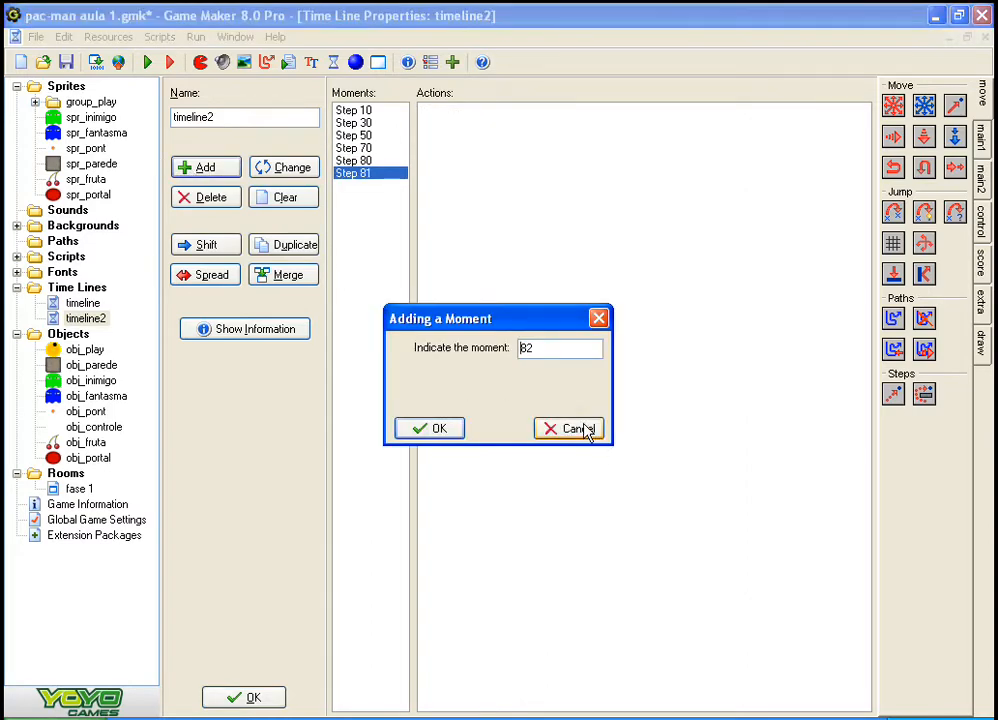
click(584, 428)
click(226, 198)
key(Return)
Step: Delete the Step 80, Step 70, Step 50 and Step 30 moments from timeline2
click(226, 198)
key(Return)
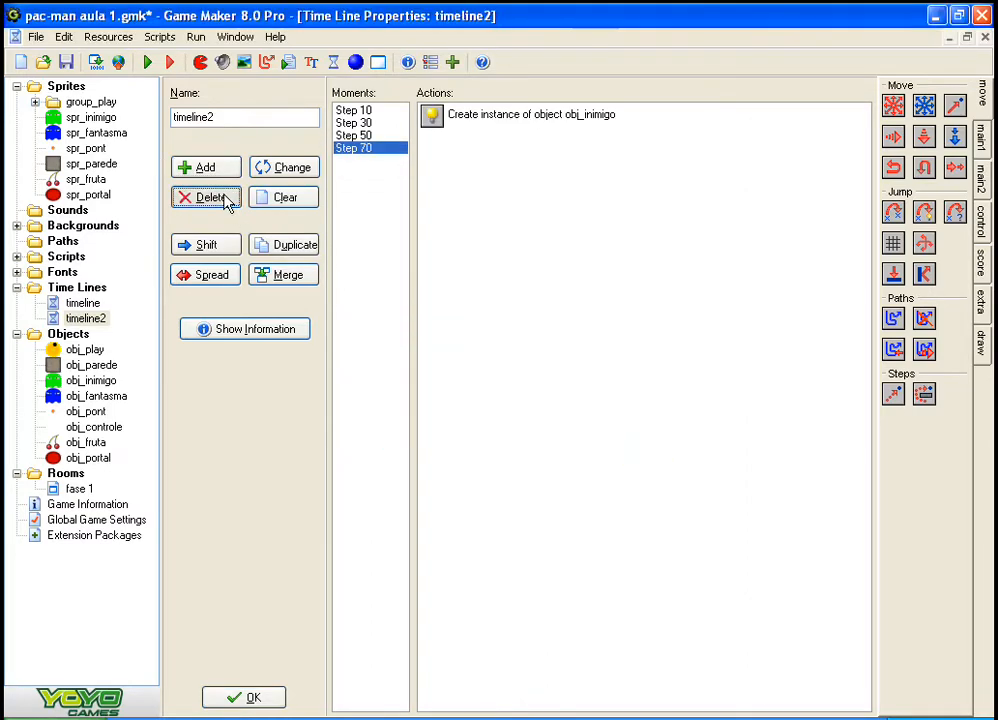
click(227, 199)
key(Return)
click(226, 198)
key(Return)
click(226, 198)
key(Return)
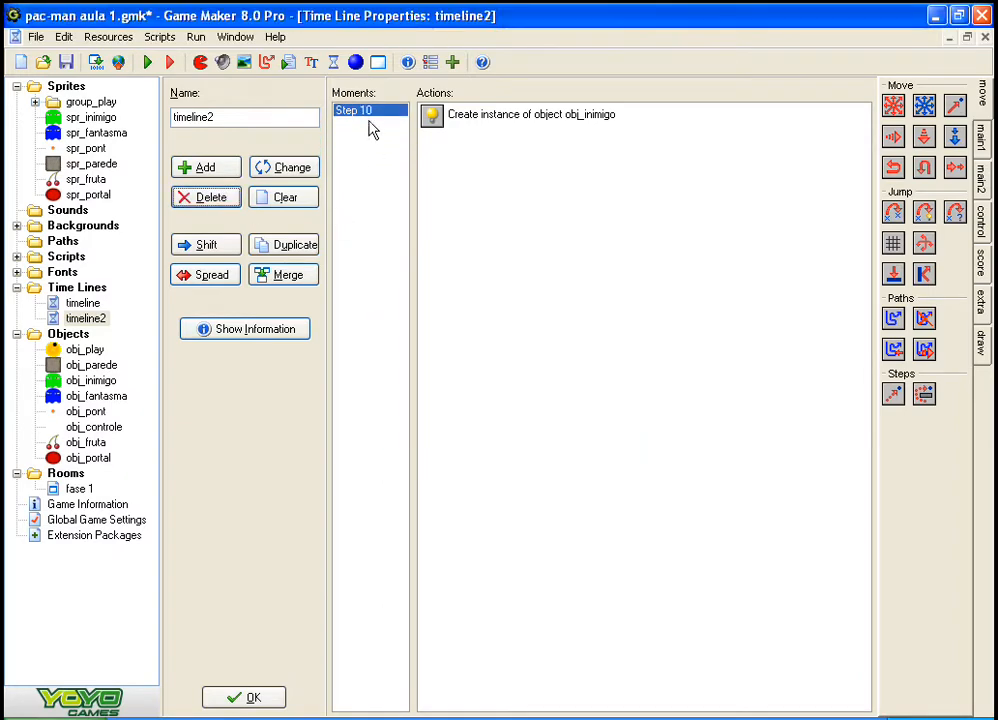
Step: Check the Create Instance action in timeline2's Step 10 moment and accept the time line
double_click(448, 127)
click(428, 528)
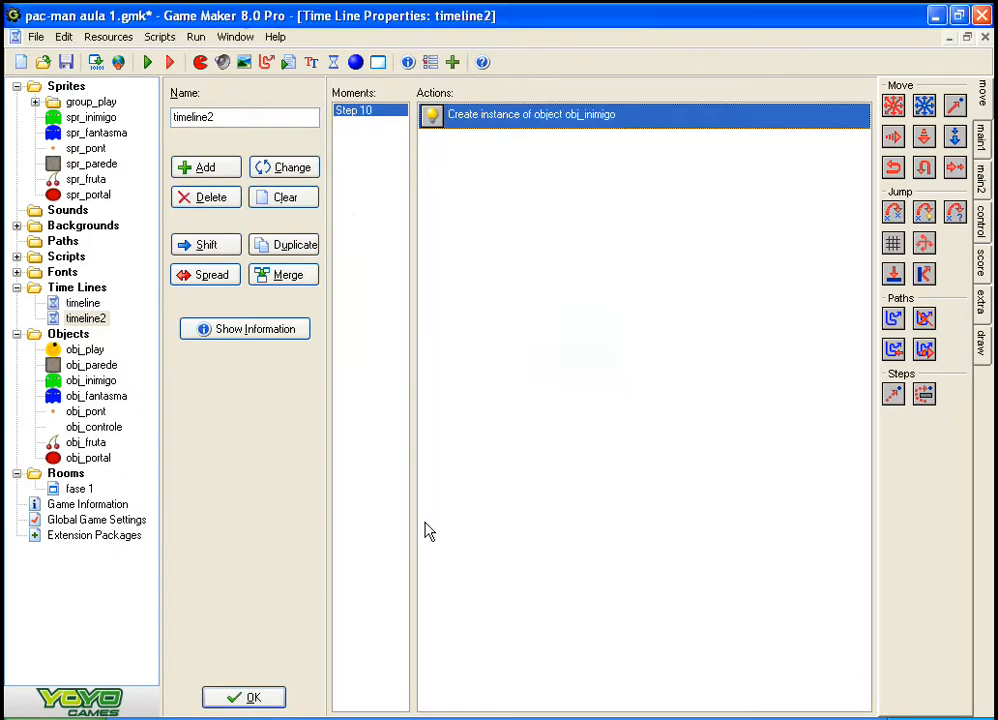
click(258, 699)
Step: Duplicate obj_portal and name the copy obj_portal_2
right_click(96, 457)
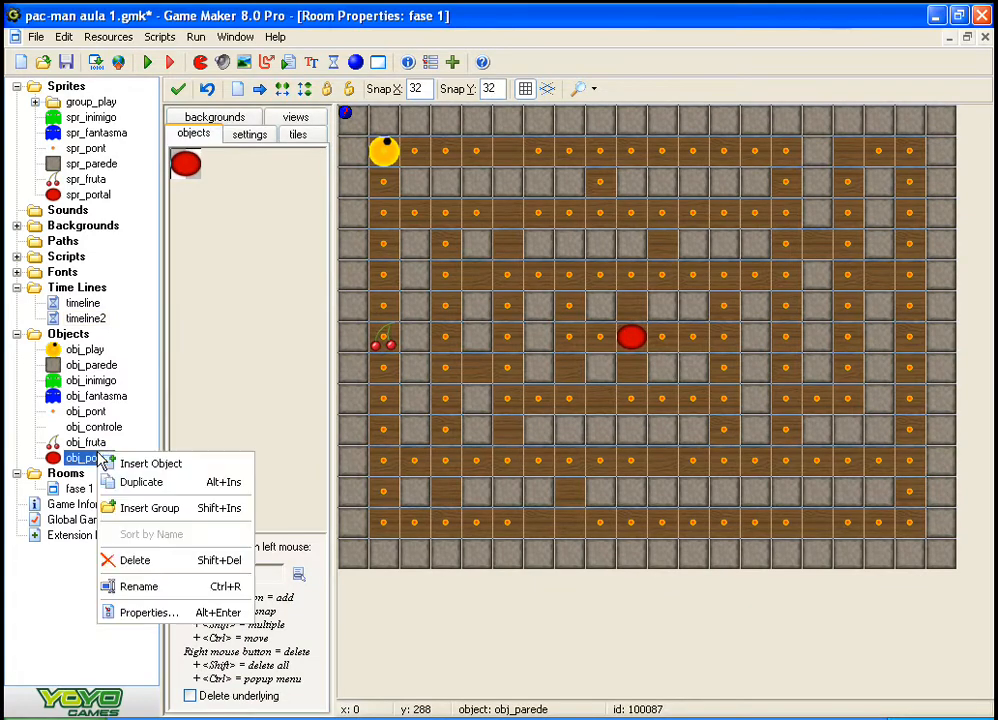
click(195, 484)
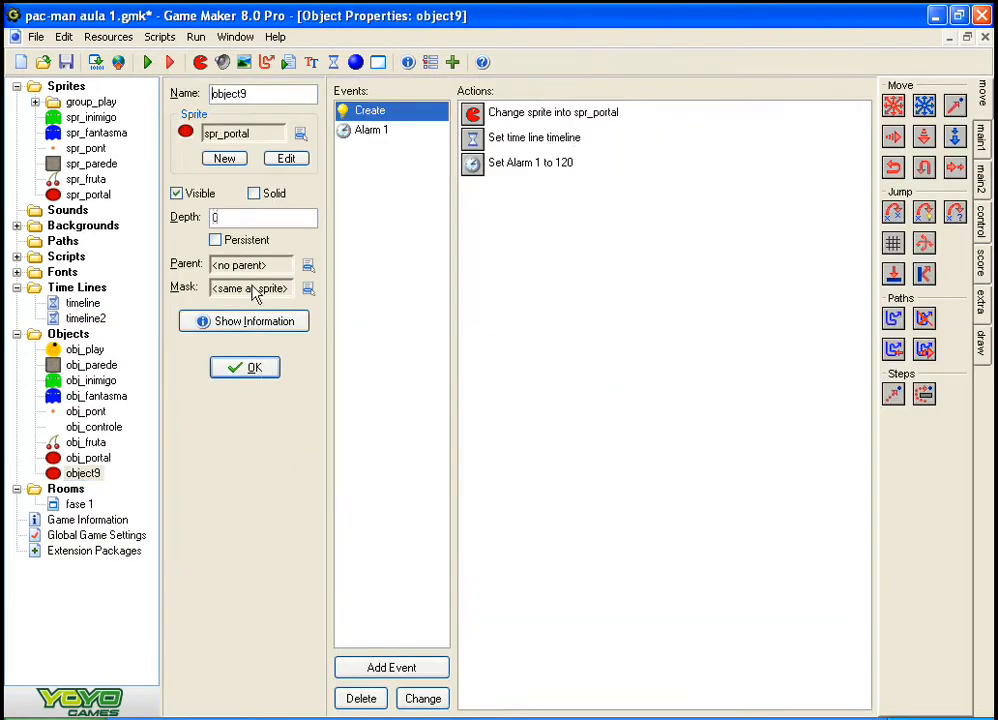
text(o)
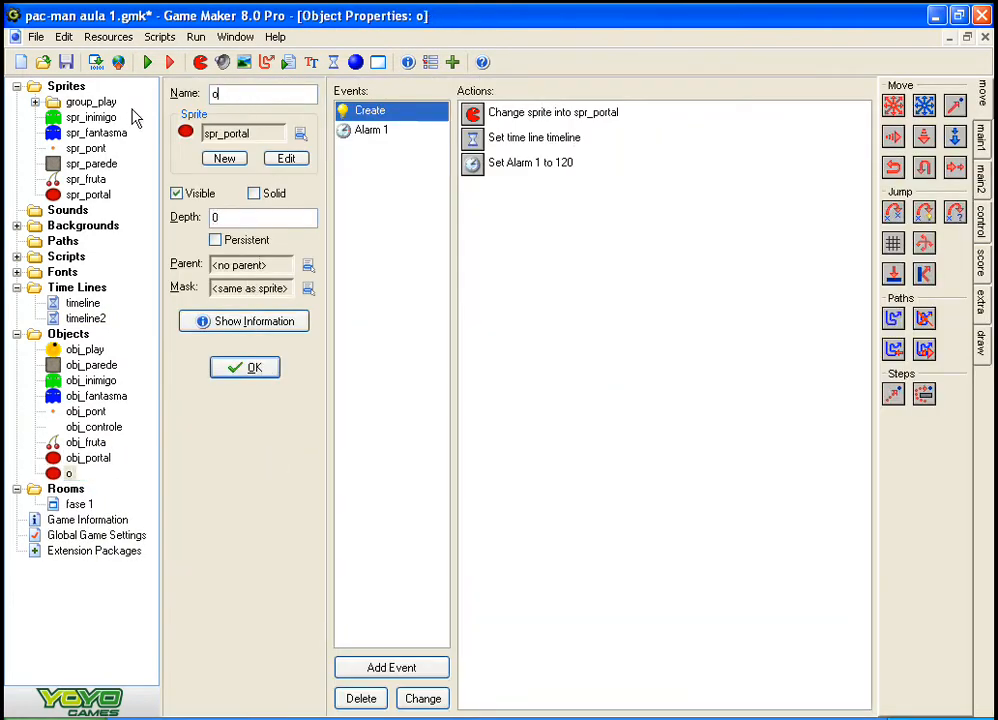
text(bj_portal_2)
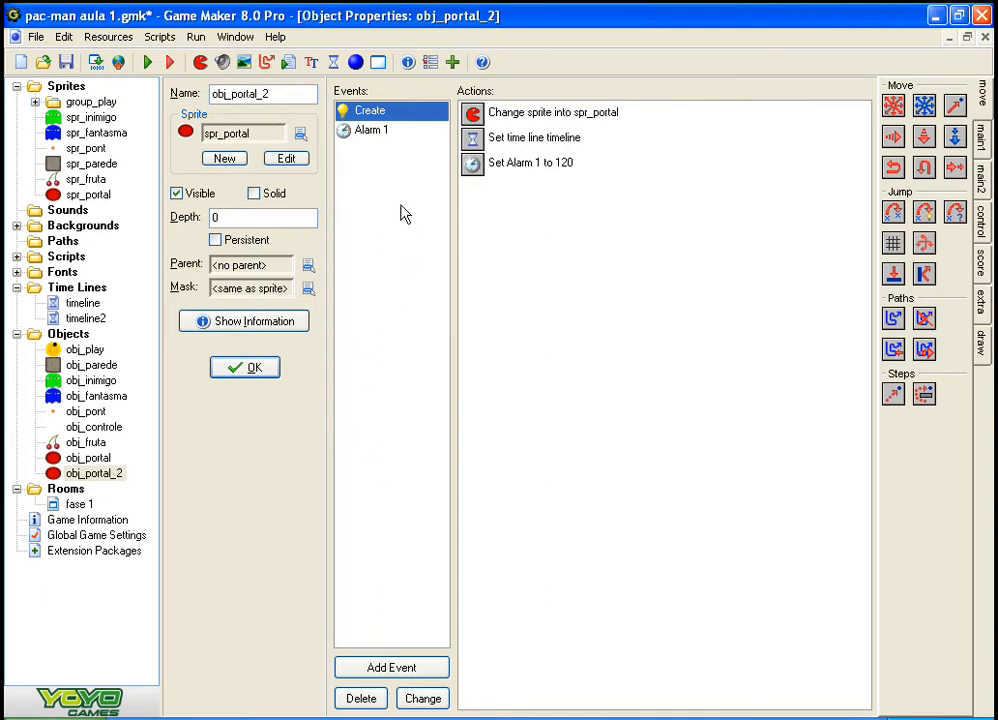
Step: Set the Set Alarm action in obj_portal_2's Create event to 60 steps for Alarm 1
double_click(530, 162)
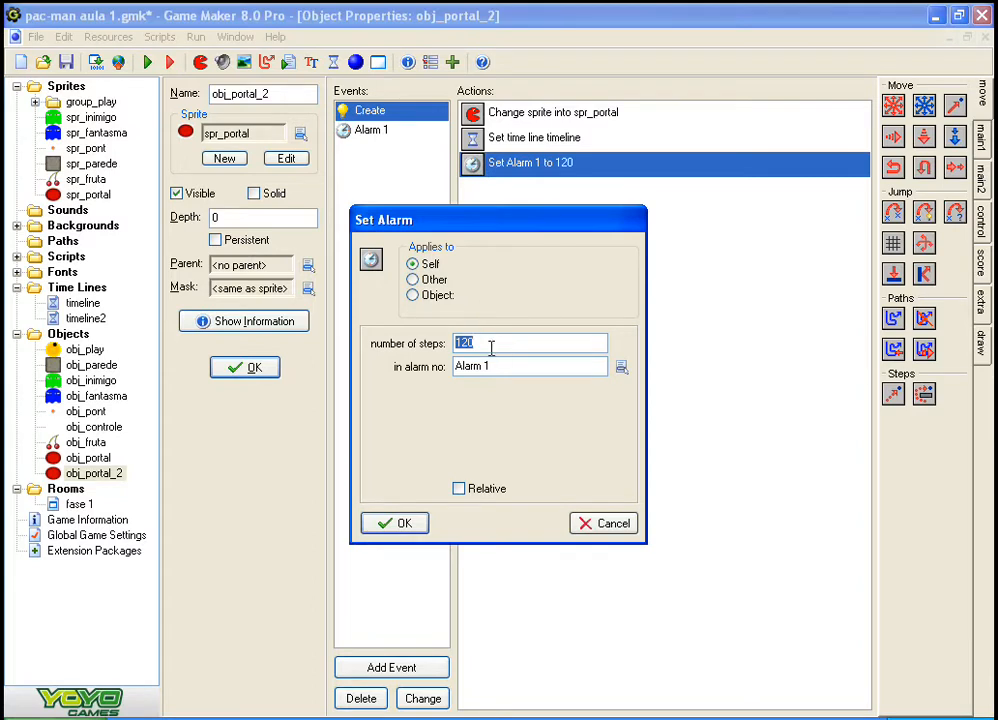
click(585, 524)
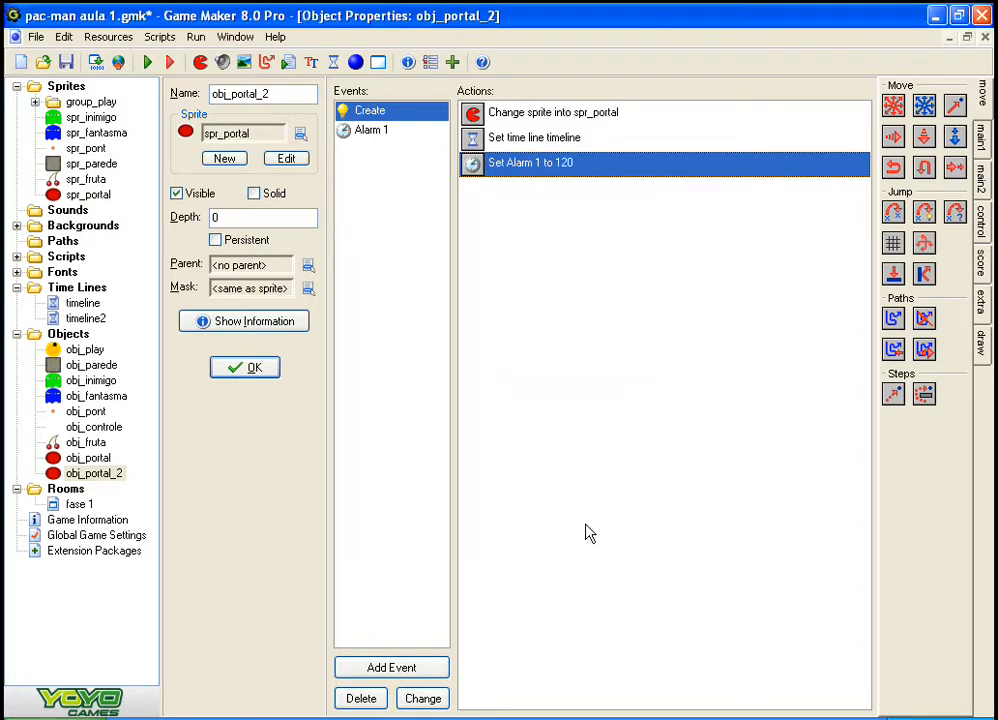
double_click(530, 165)
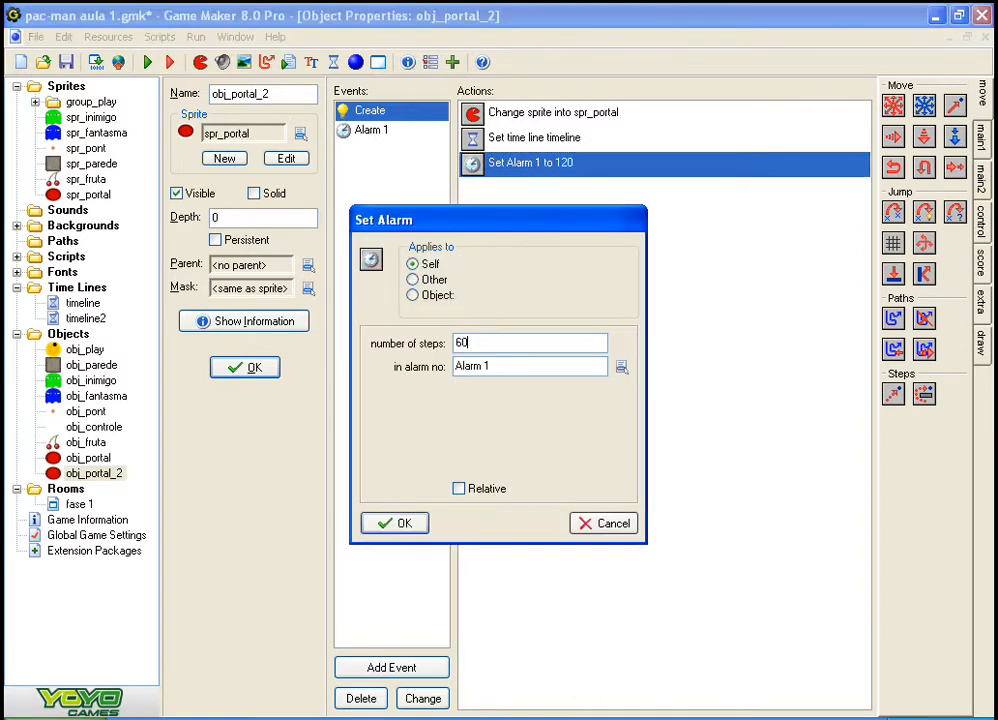
click(398, 523)
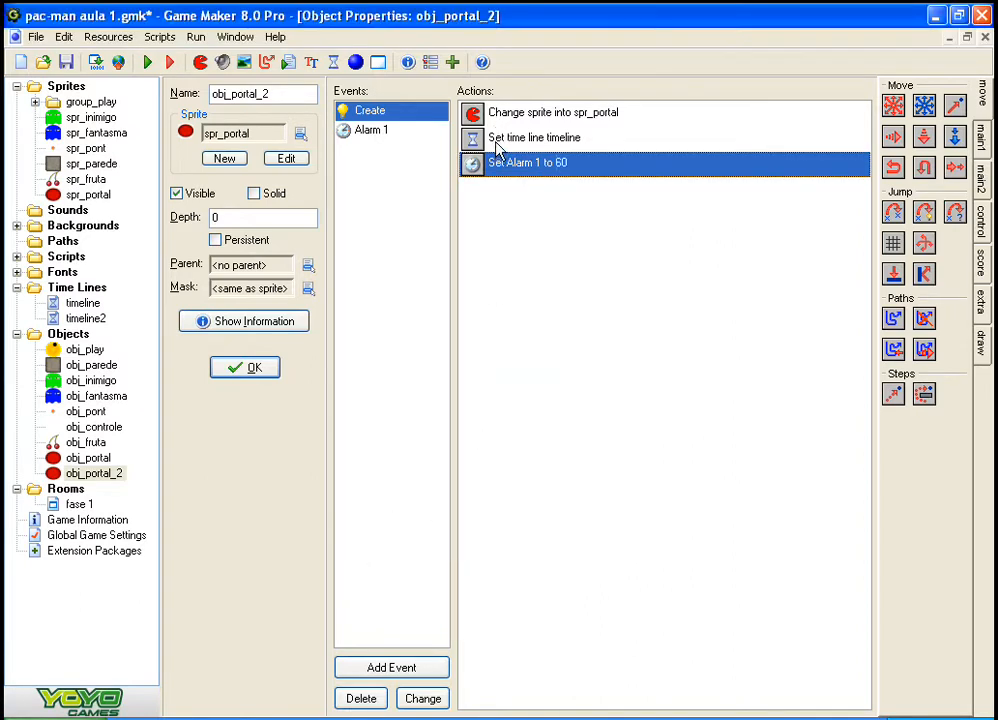
Step: Assign timeline2 in the Set Time Line action of obj_portal_2's Create event and accept the object
click(495, 140)
double_click(631, 150)
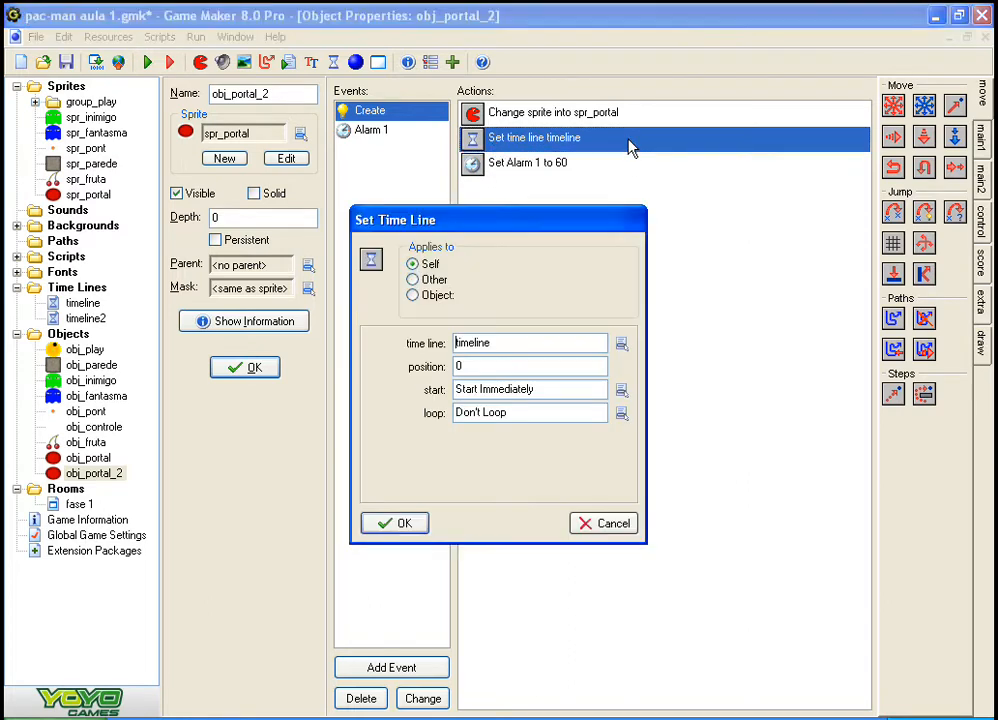
click(621, 345)
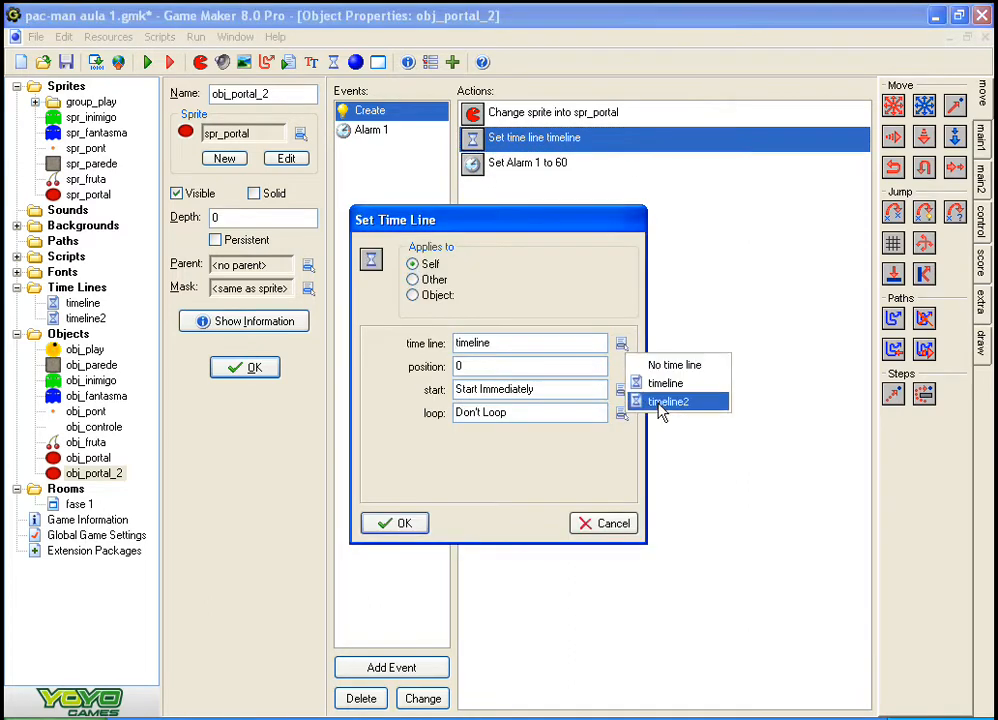
click(920, 401)
click(421, 528)
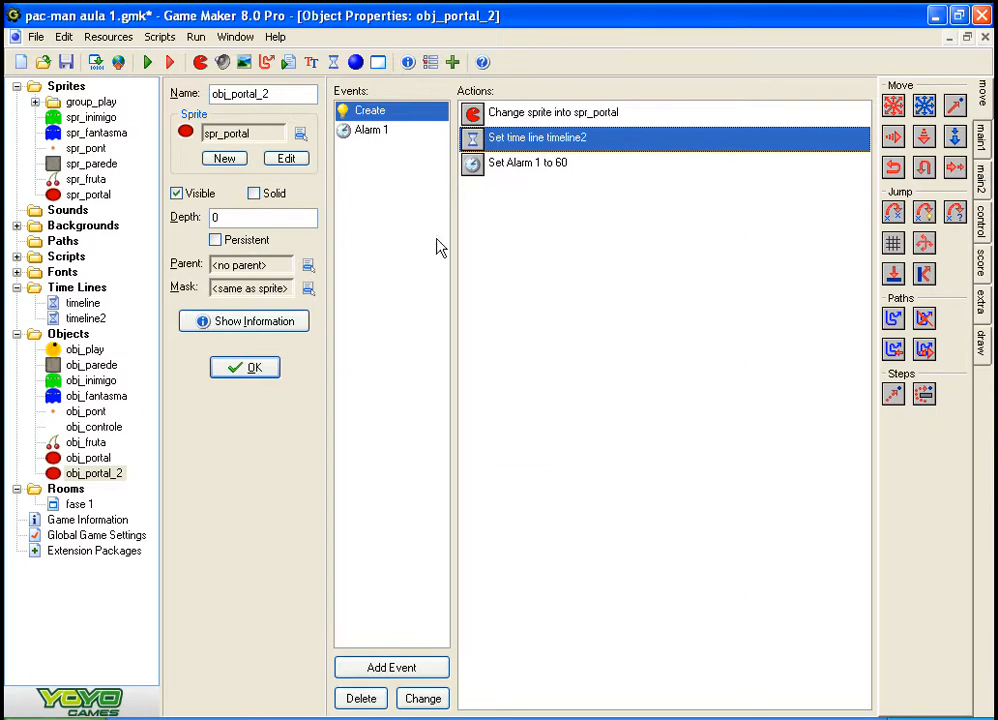
click(246, 372)
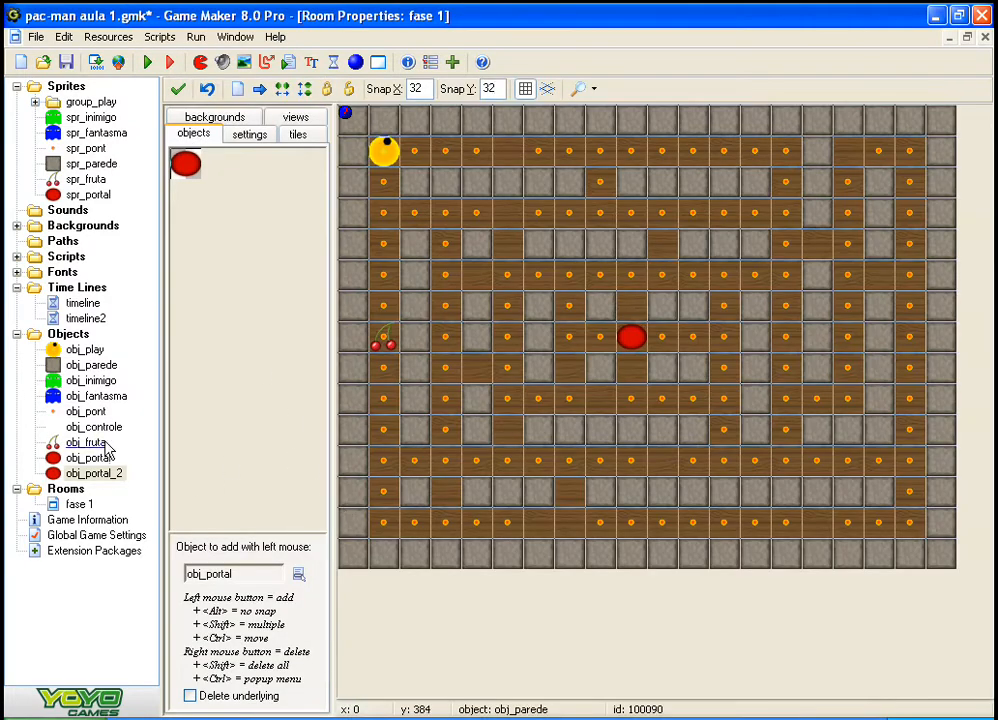
Step: Examine obj_play's collision event with obj_fantasma and the portal's position in room fase 1
double_click(84, 349)
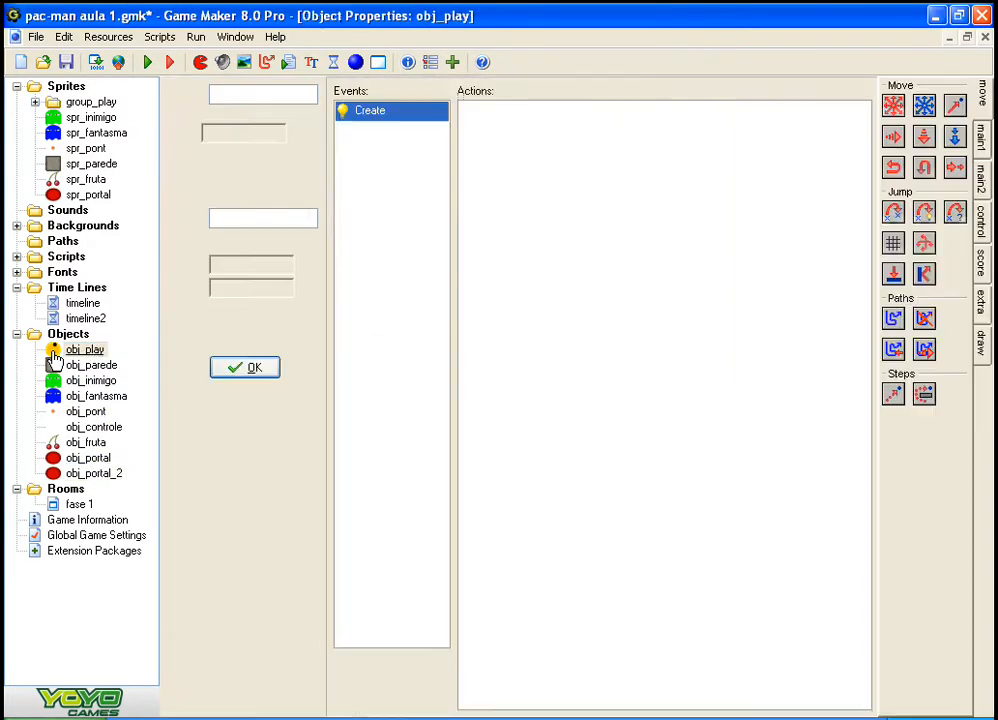
click(390, 209)
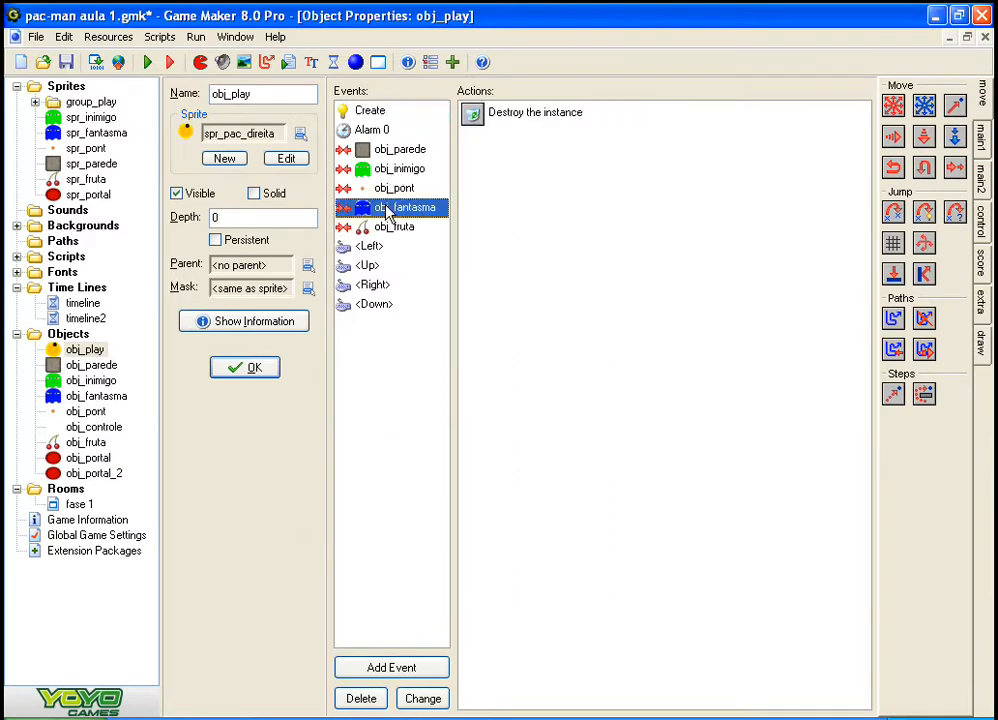
click(579, 218)
click(982, 140)
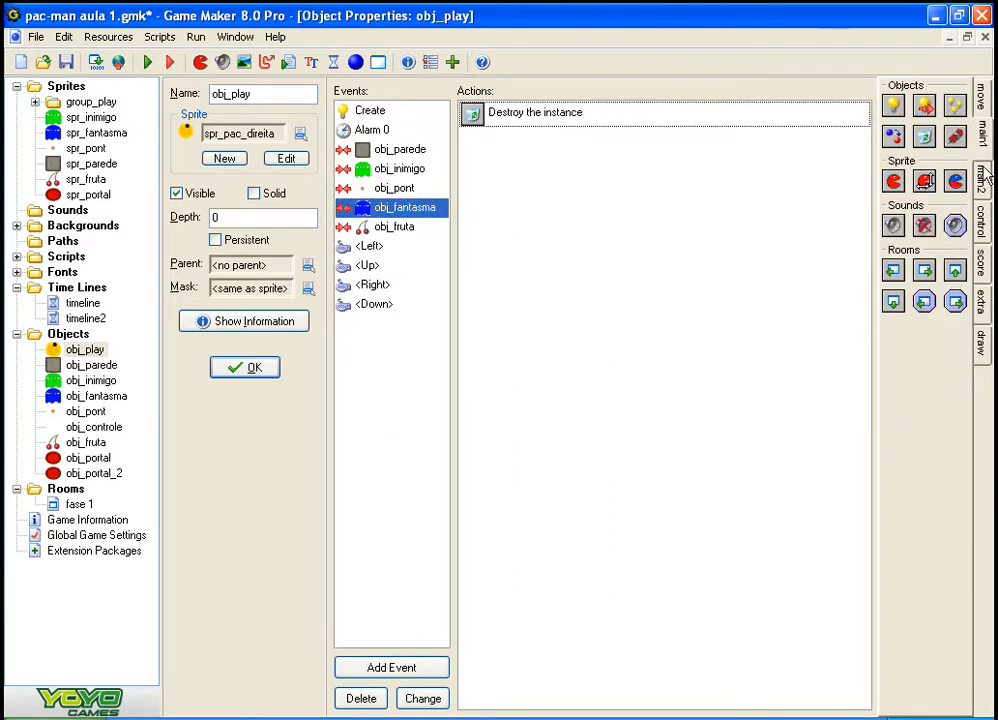
click(985, 175)
click(982, 135)
double_click(80, 505)
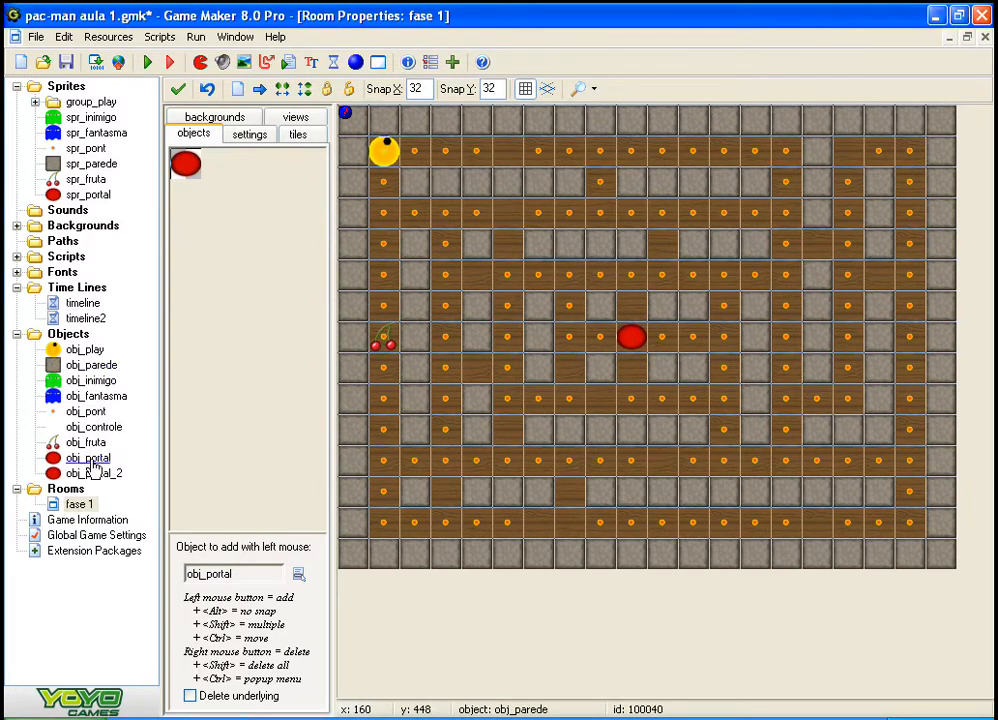
double_click(55, 352)
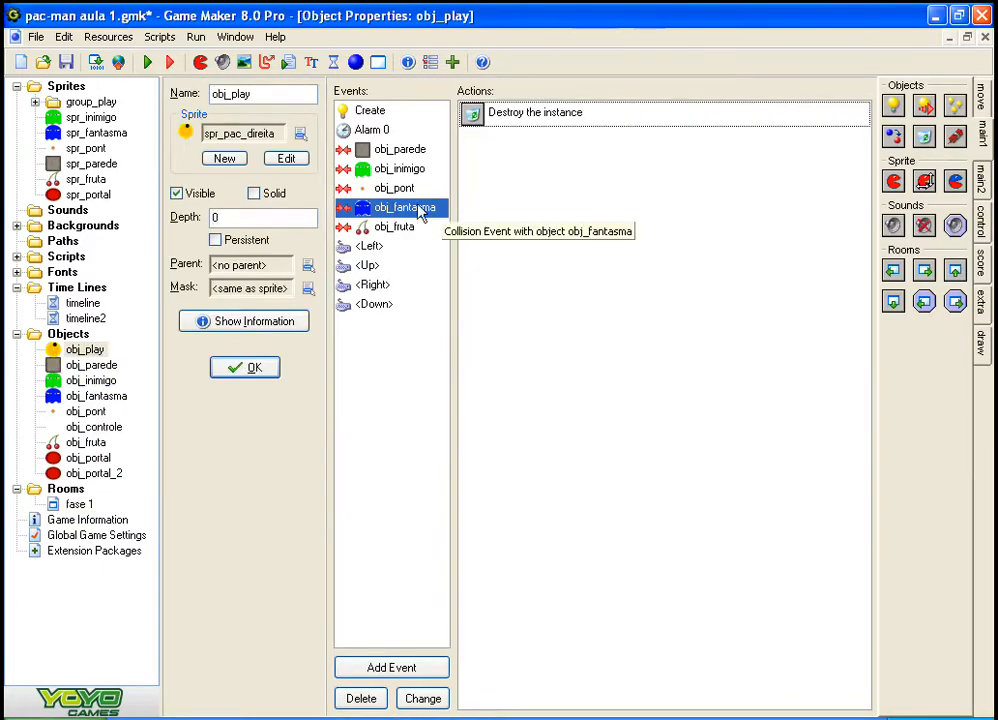
Step: Add a Create Instance action for obj_portal_2 with x 288 to obj_play's obj_fantasma collision event
drag(895, 112, 520, 390)
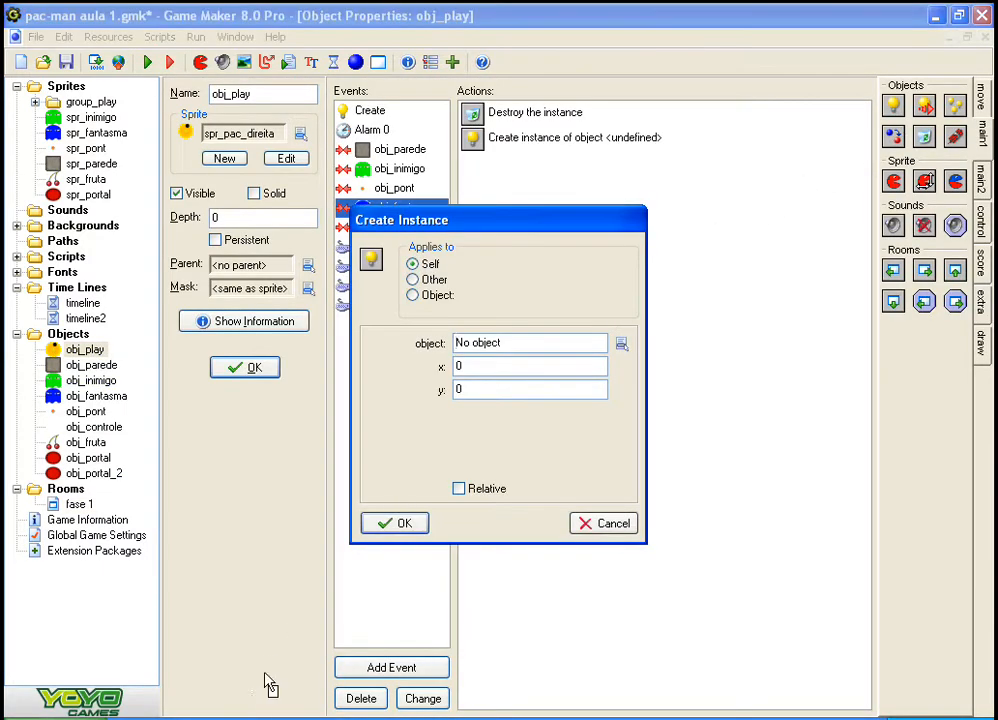
click(600, 523)
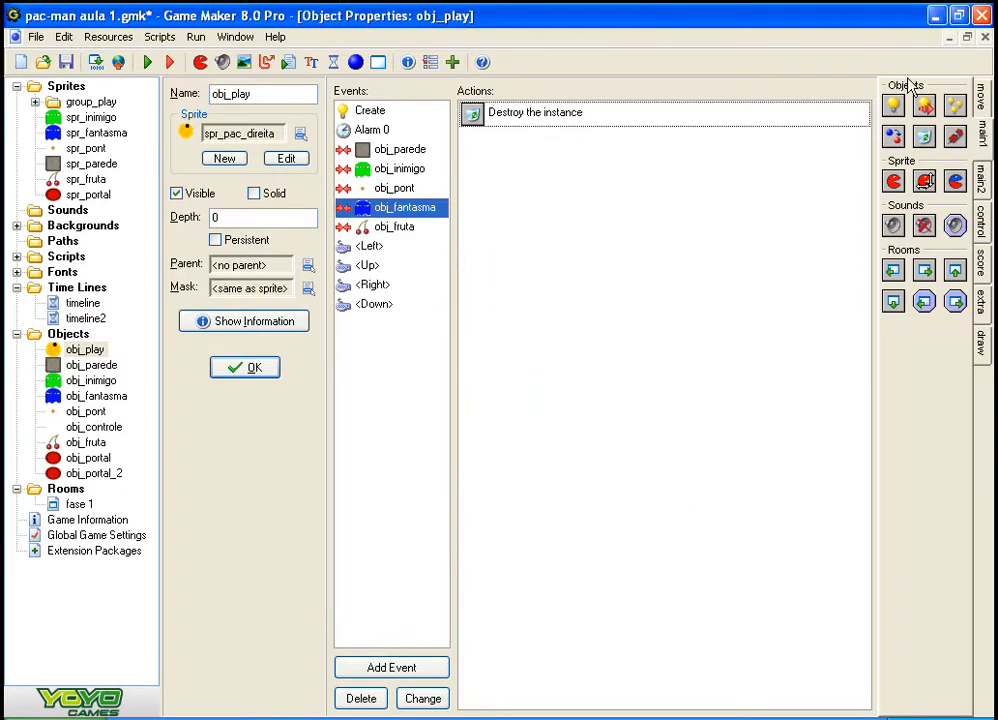
drag(897, 112, 604, 292)
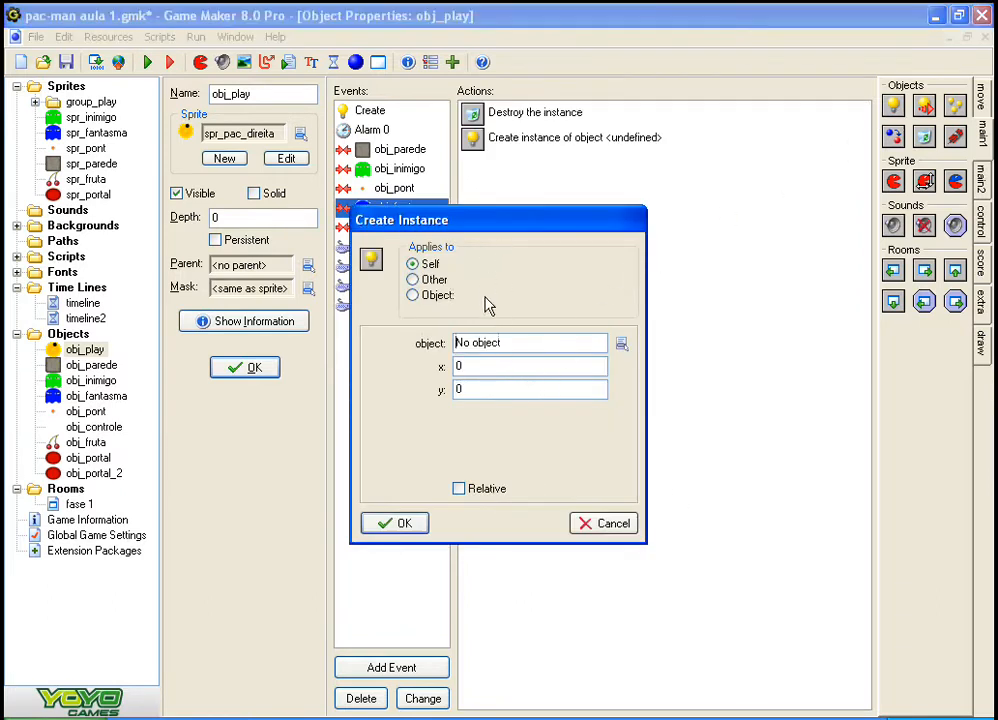
click(517, 342)
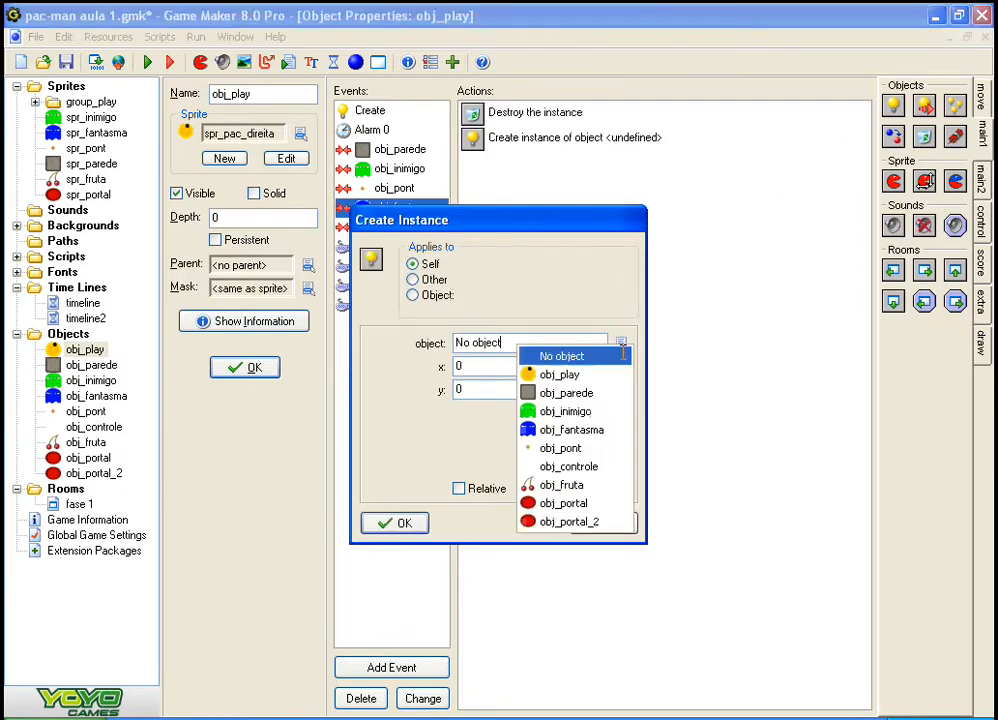
click(572, 522)
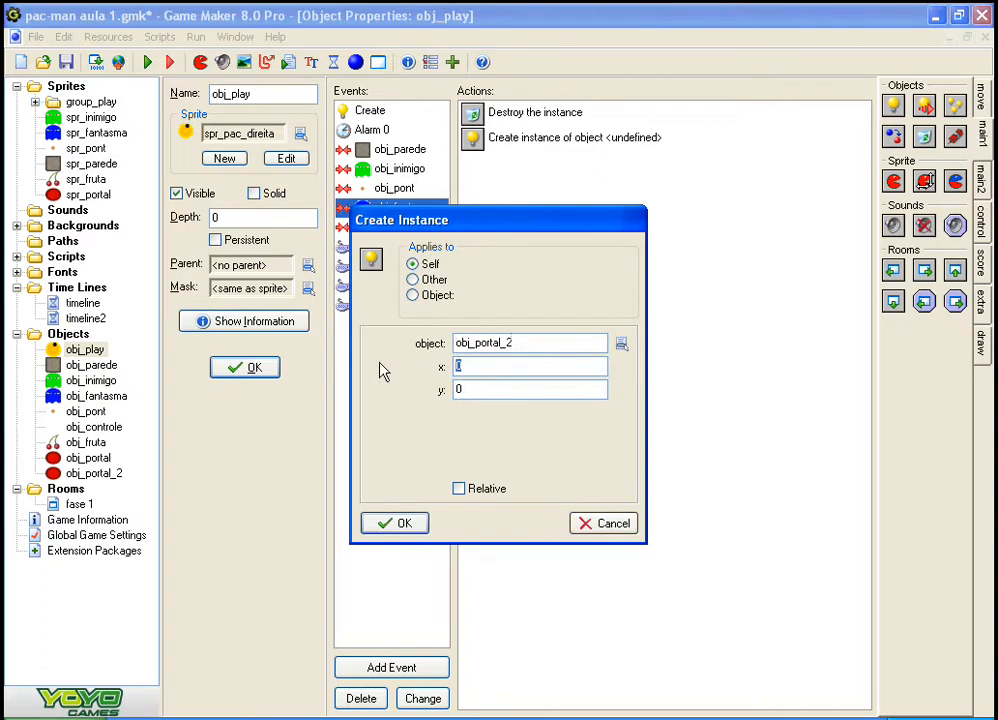
text(20)
key(BackSpace)
text(88)
click(150, 718)
click(120, 718)
click(397, 524)
Step: Check the portal's position in room fase 1, set the Create Instance action's y to 224, and accept obj_play
click(78, 505)
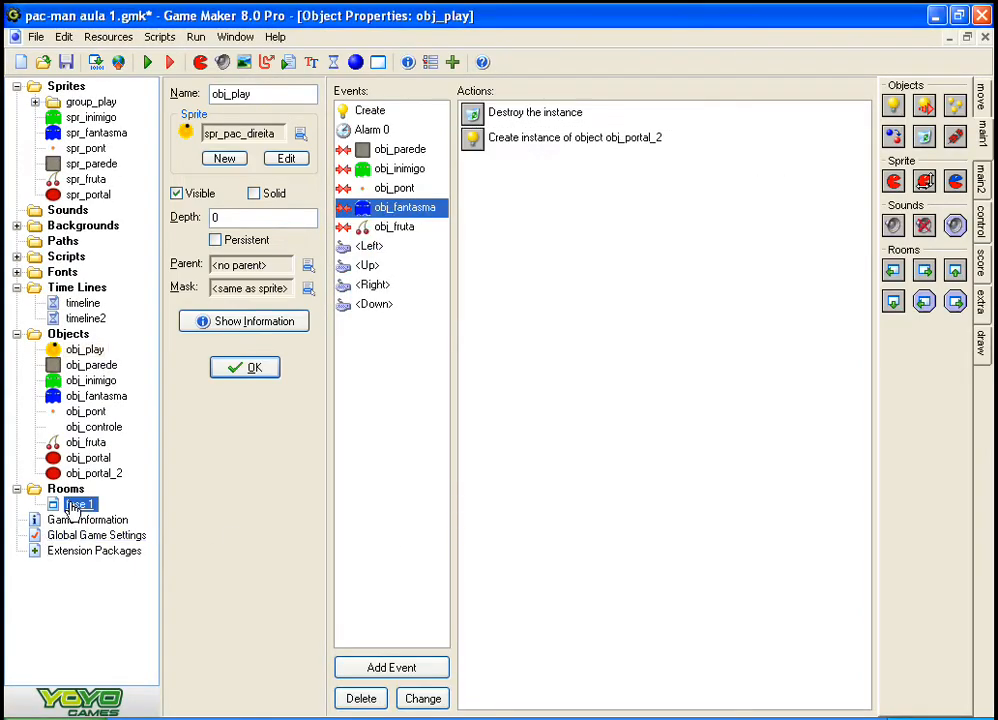
double_click(60, 505)
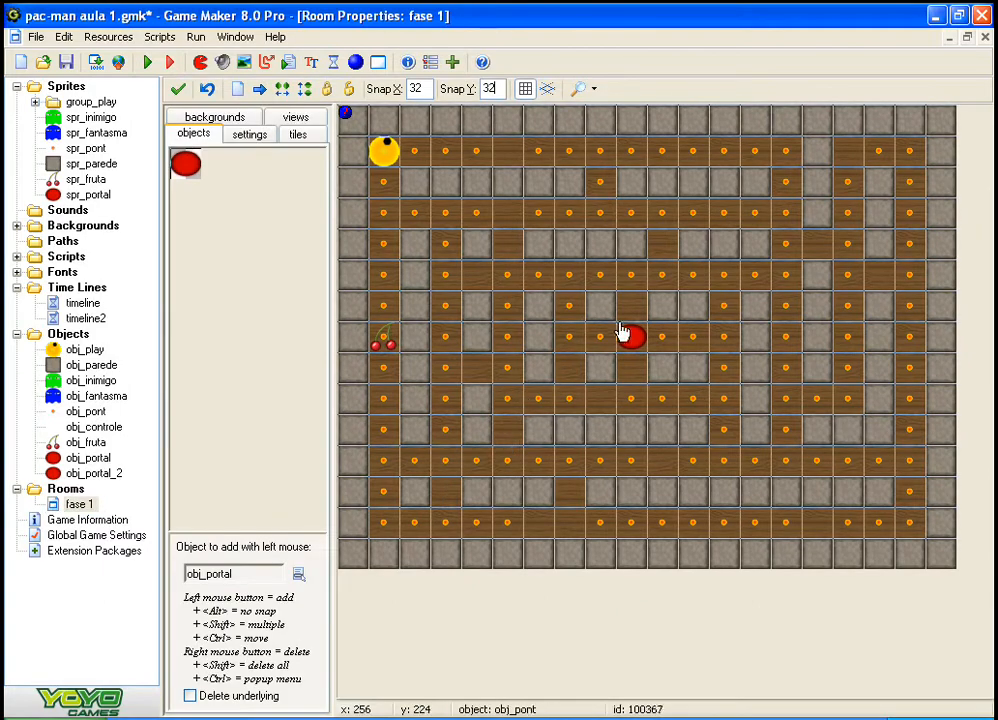
double_click(75, 350)
double_click(477, 140)
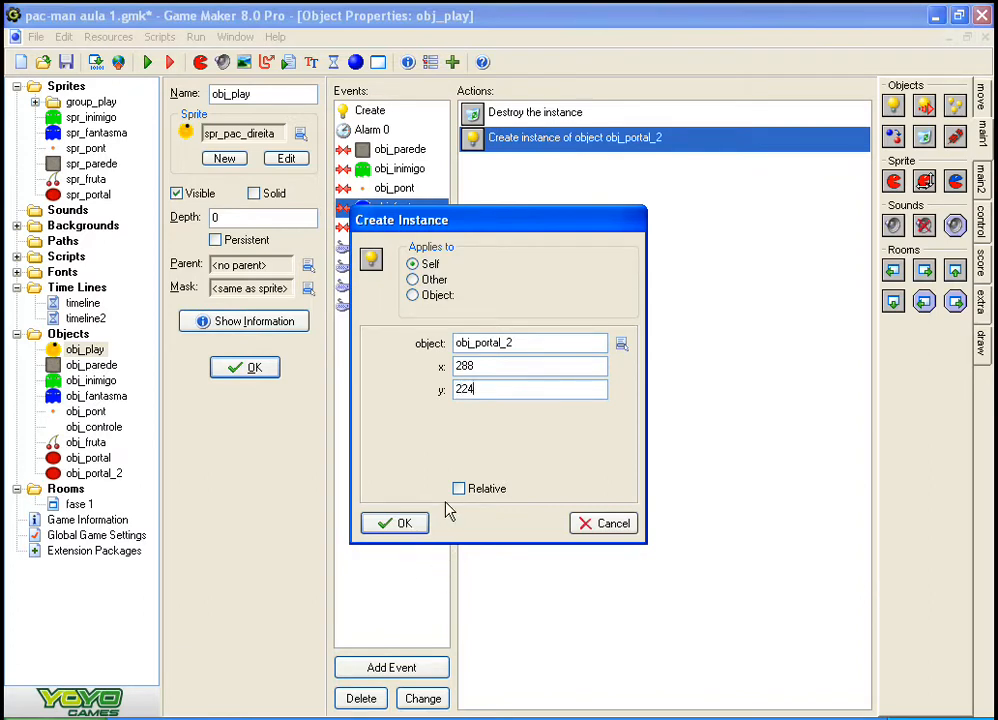
click(400, 524)
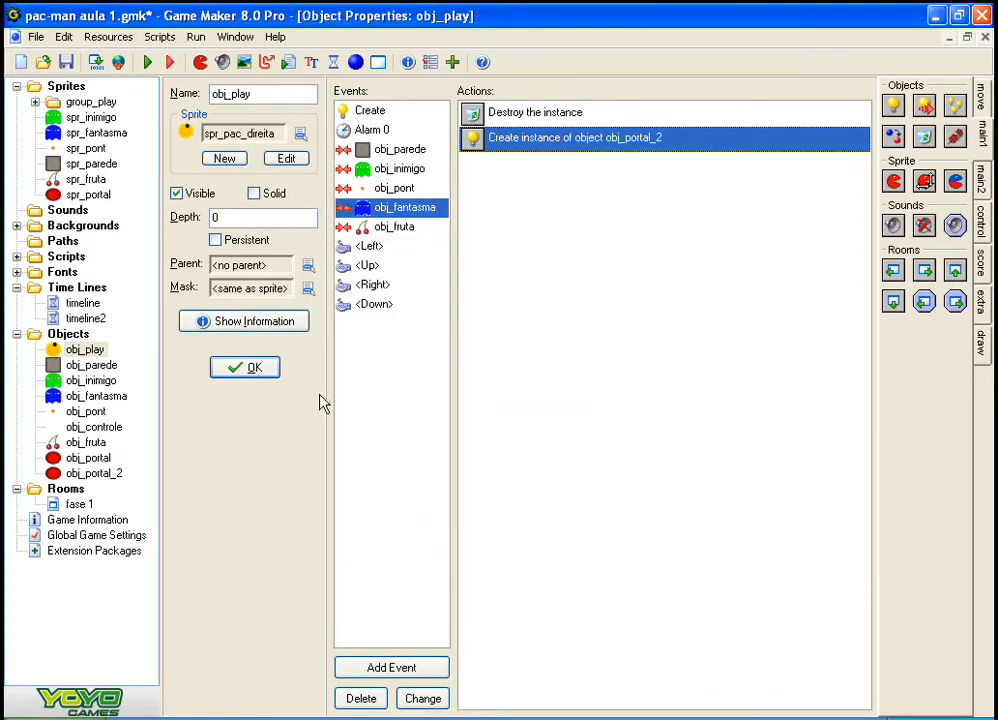
click(258, 367)
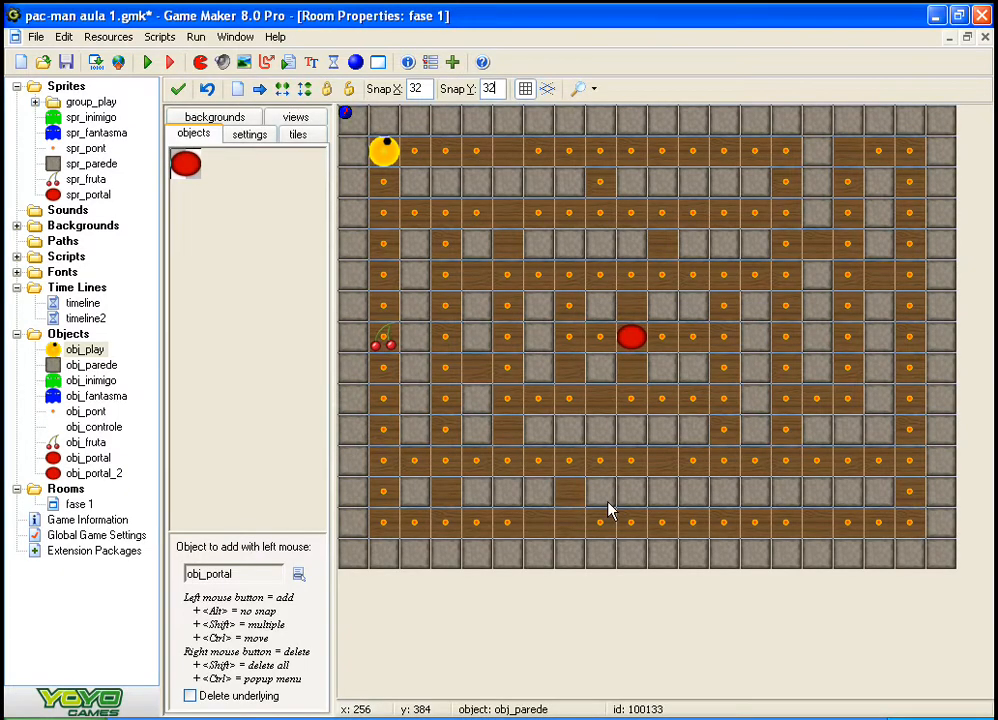
Step: Run the game, steer Pac-Man to the cherry and through the maze among the ghosts to test the portal, and close it
key(F5)
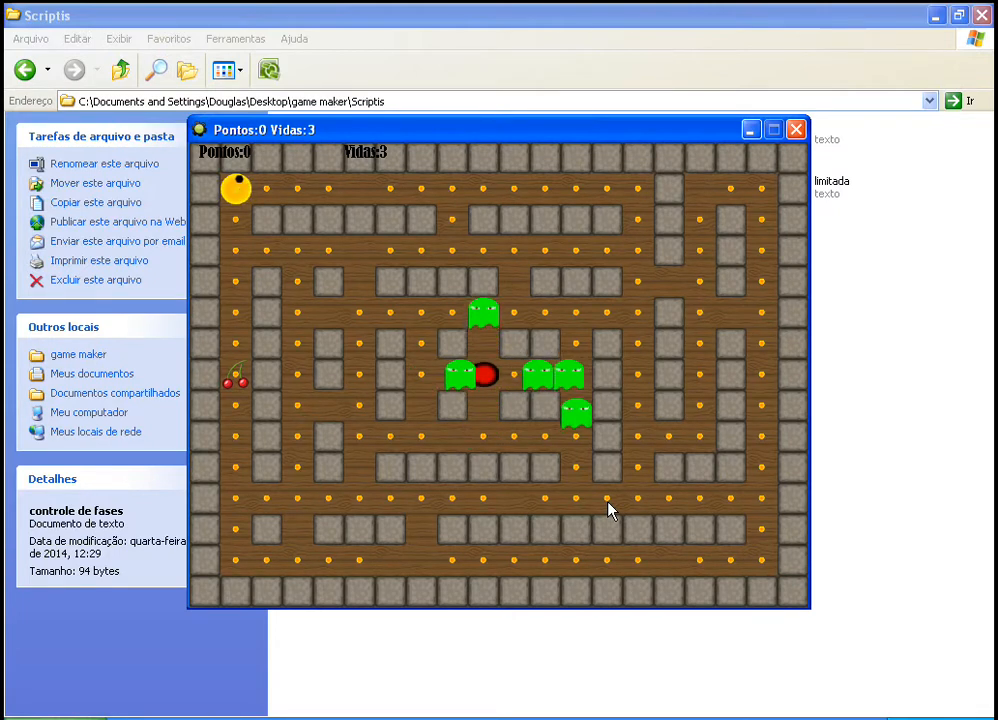
key(Down)
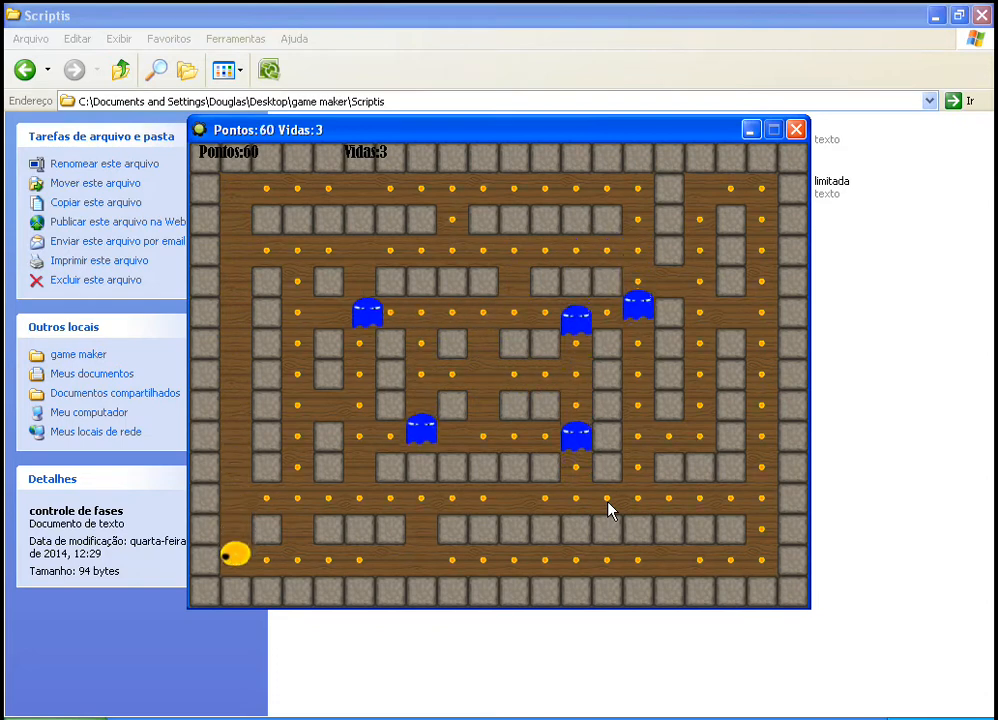
key(Right)
key(Up)
key(Right)
key(Up)
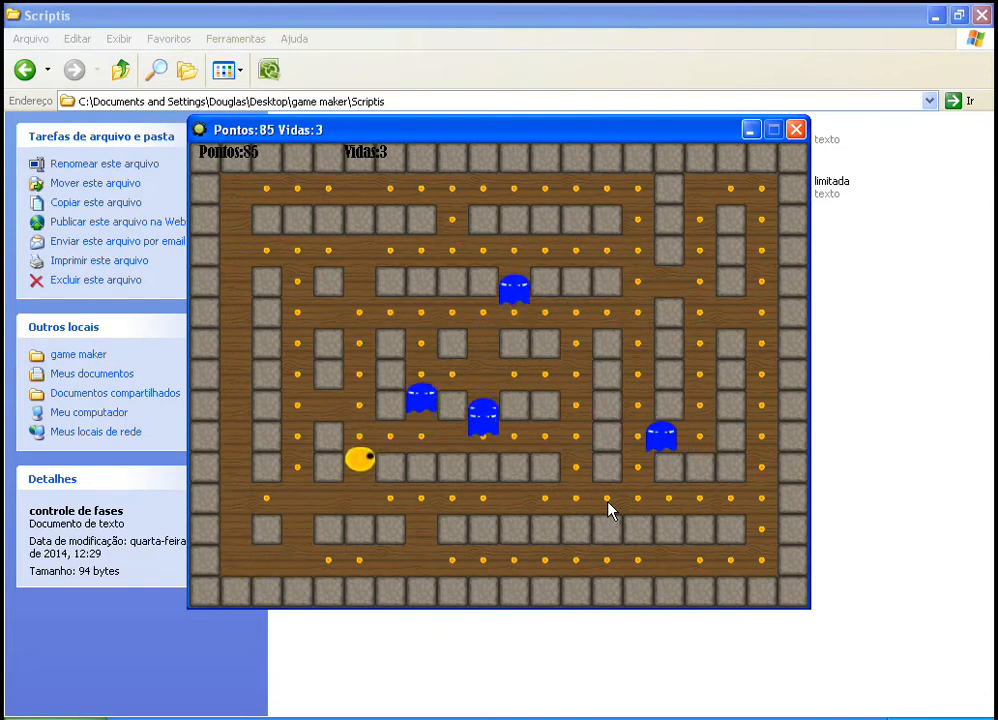
key(Right)
key(Up)
key(Left)
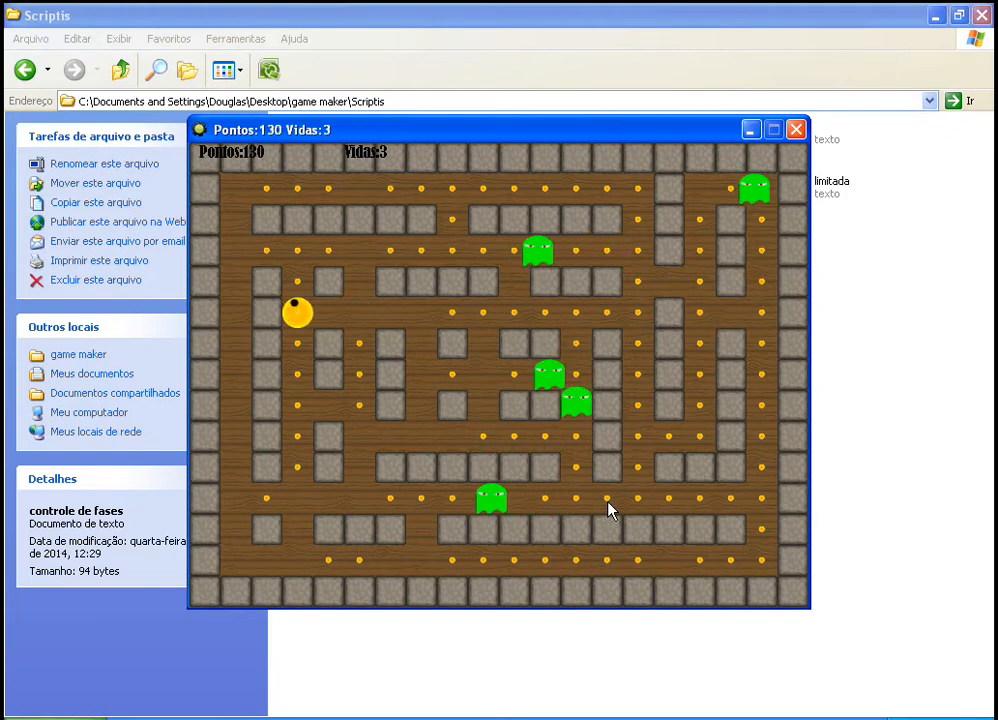
key(Right)
key(Left)
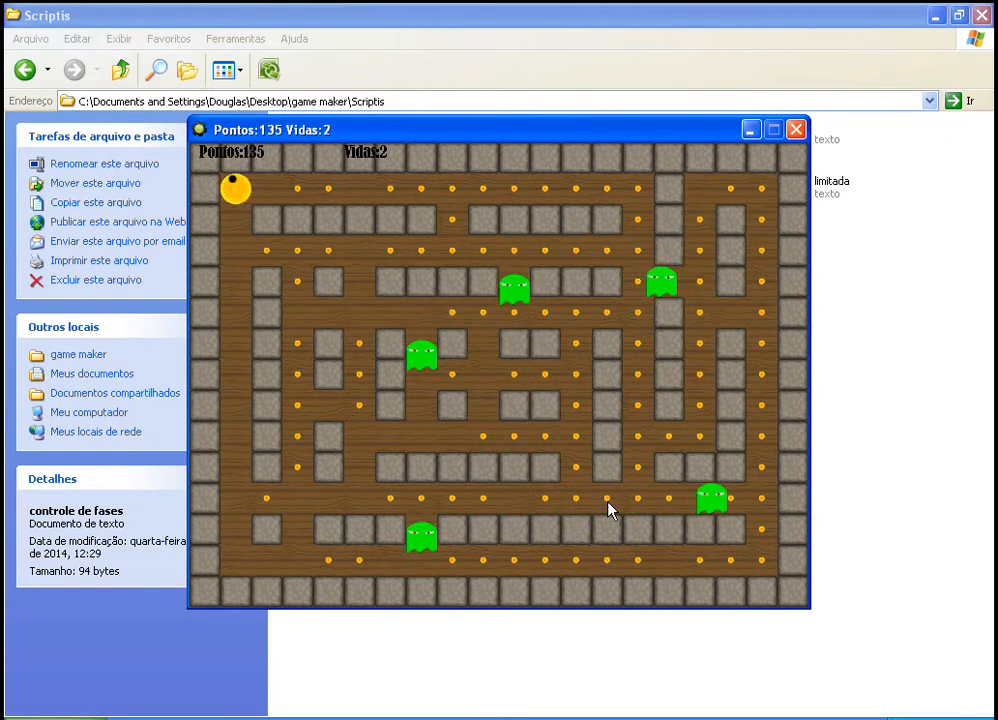
key(Down)
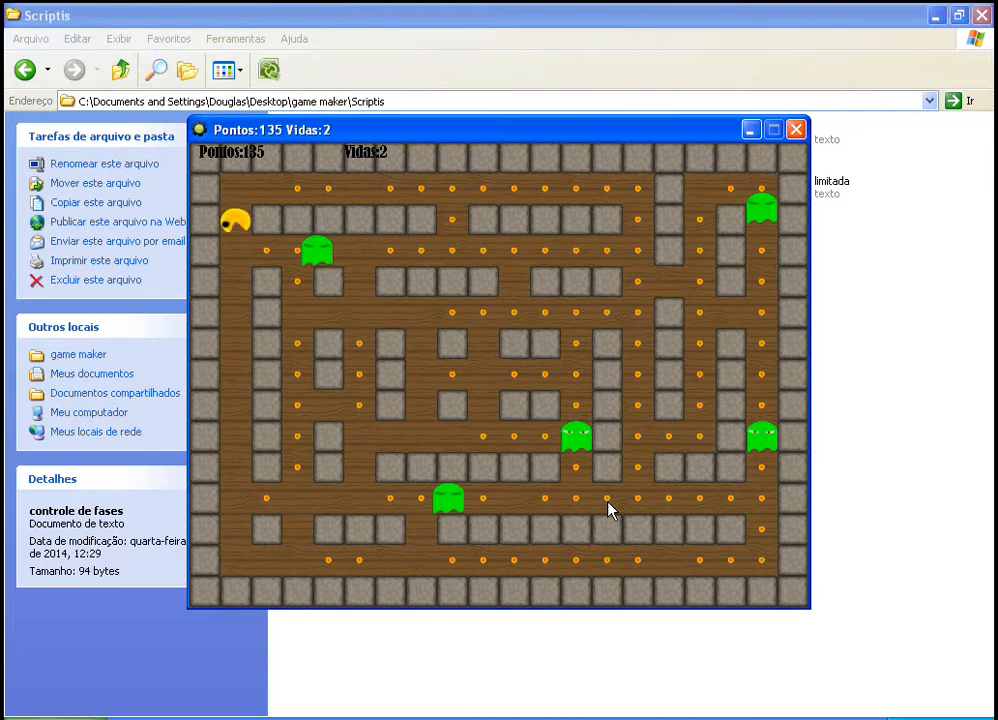
key(Escape)
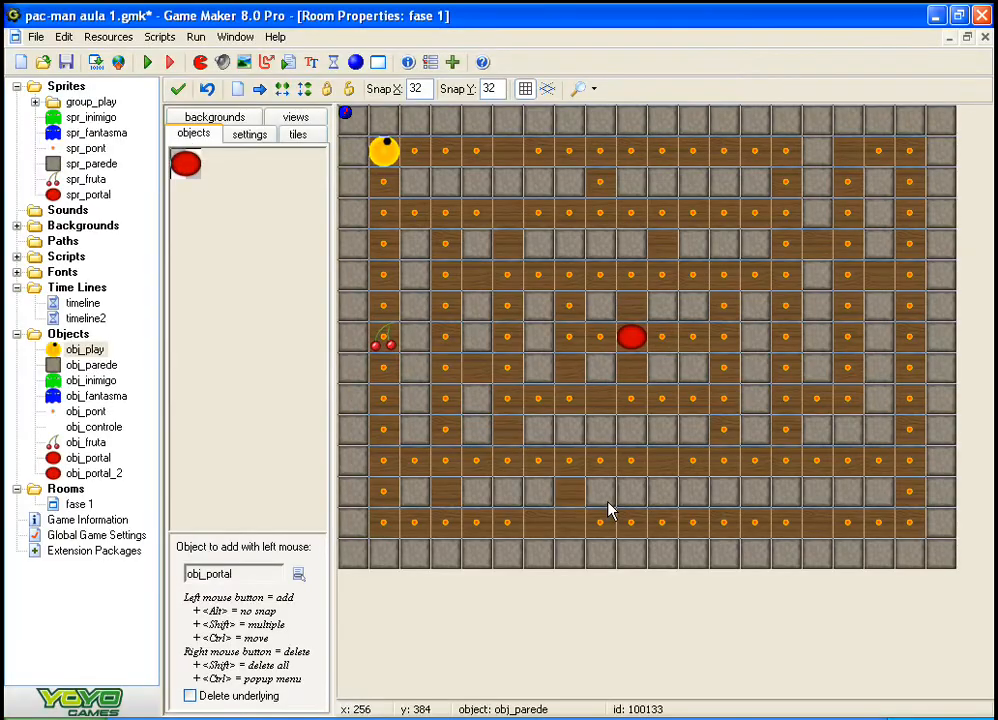
Step: Run the game again, collect the cherry and guide Pac-Man past the spawned ghosts to check both portals, and close it
key(F5)
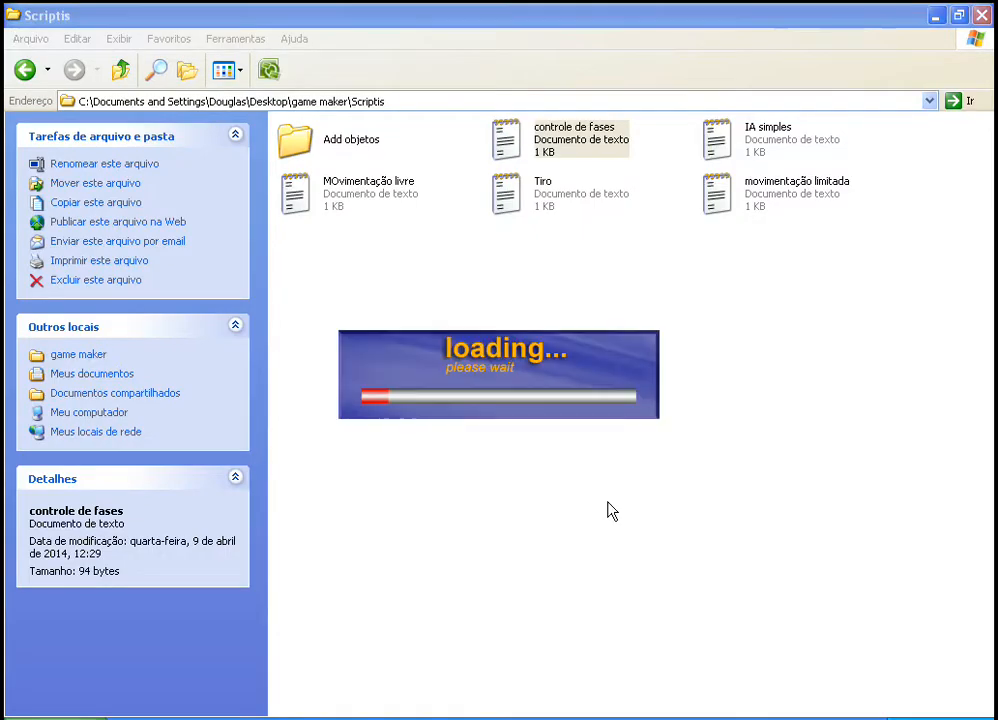
key(Down)
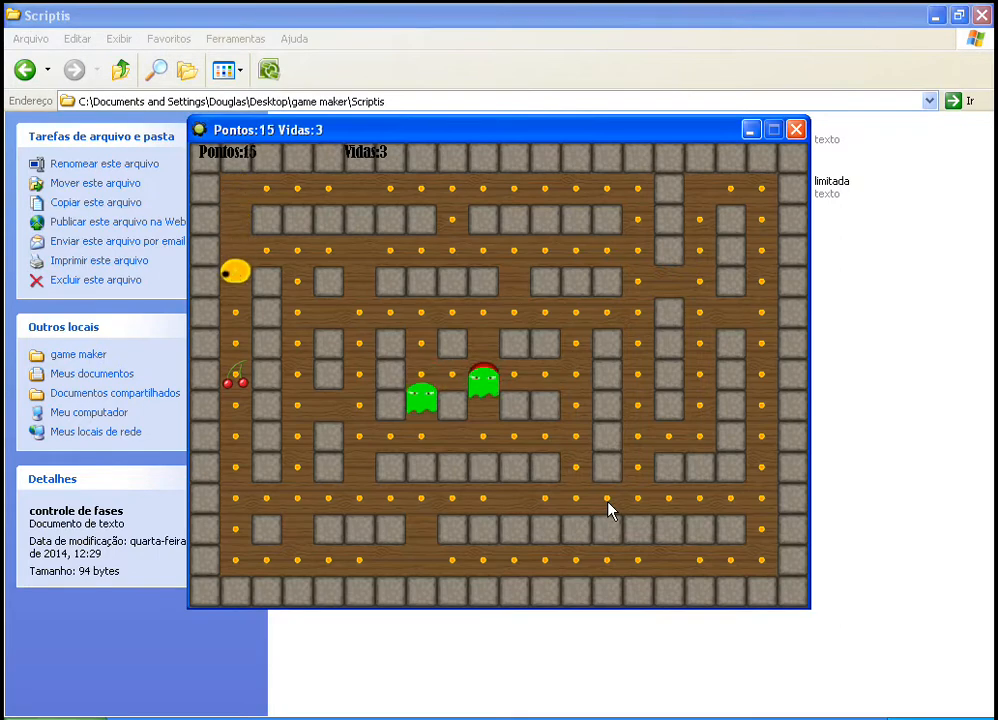
key(Up)
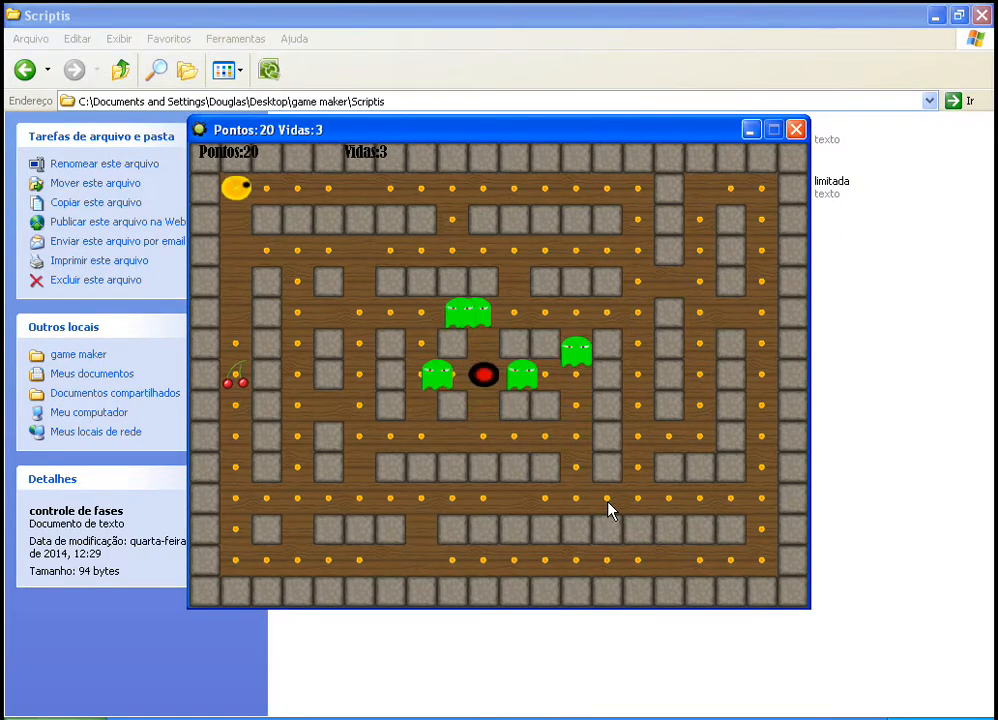
key(Down)
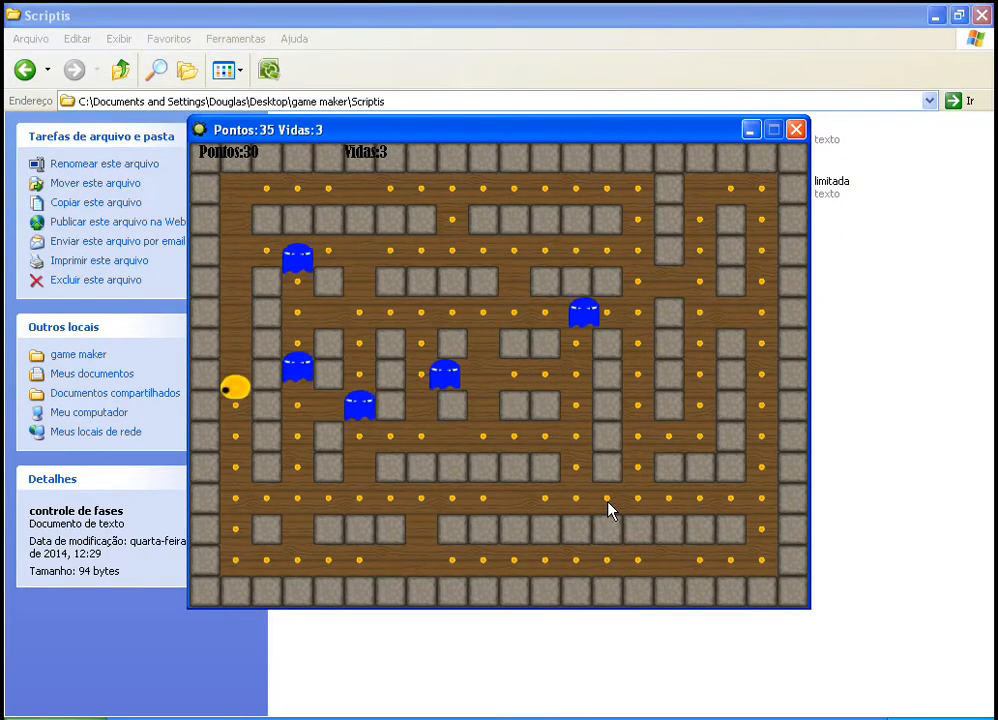
key(Right)
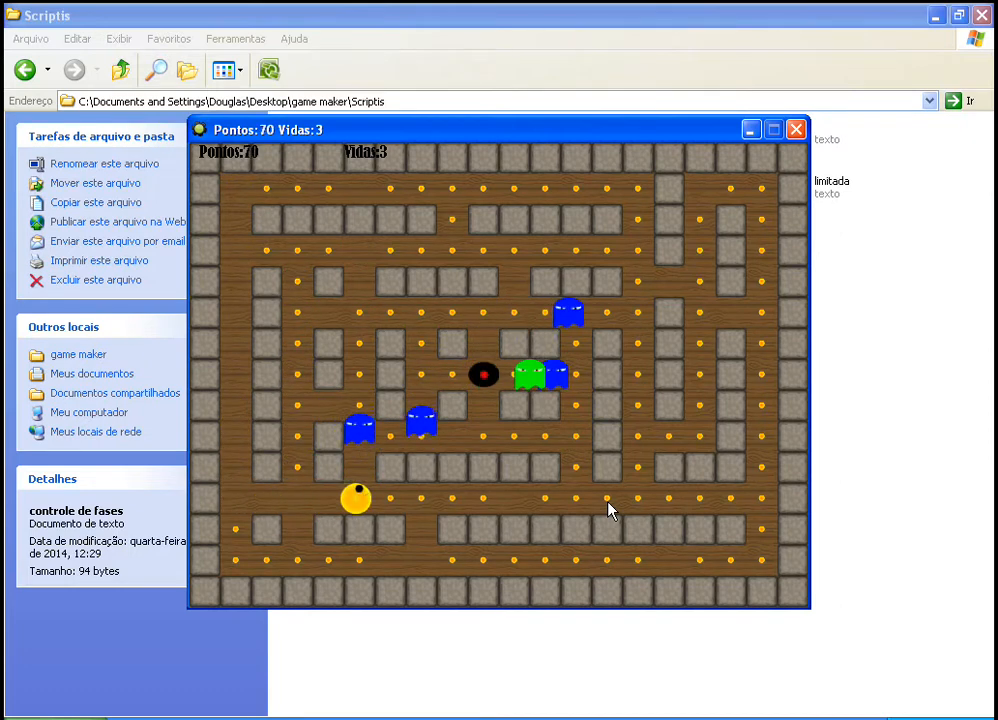
key(Left)
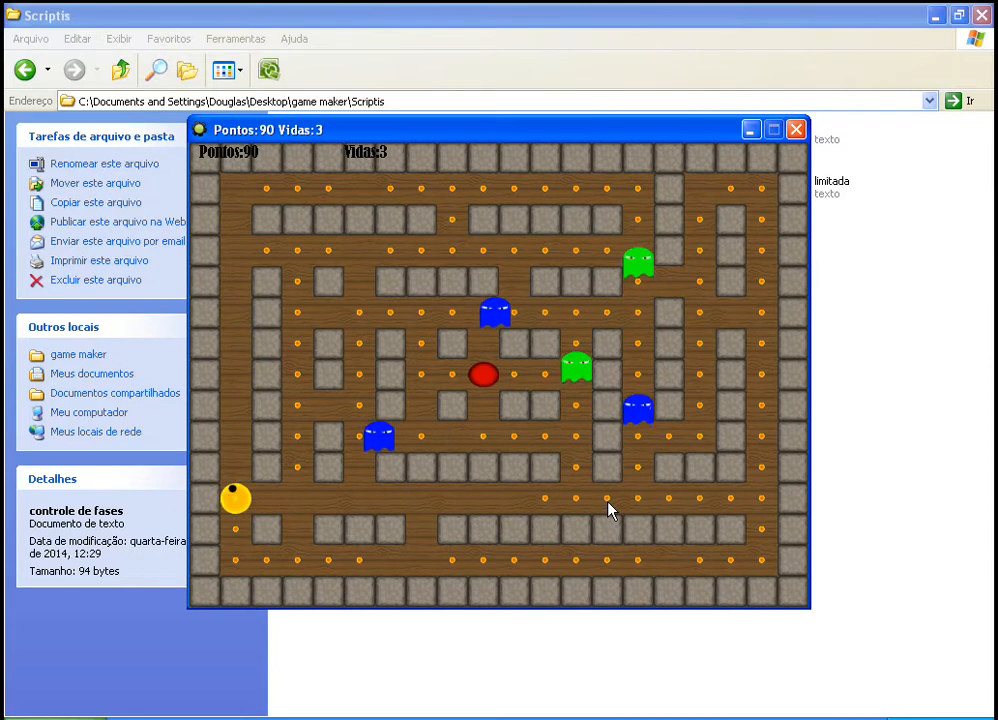
key(Up)
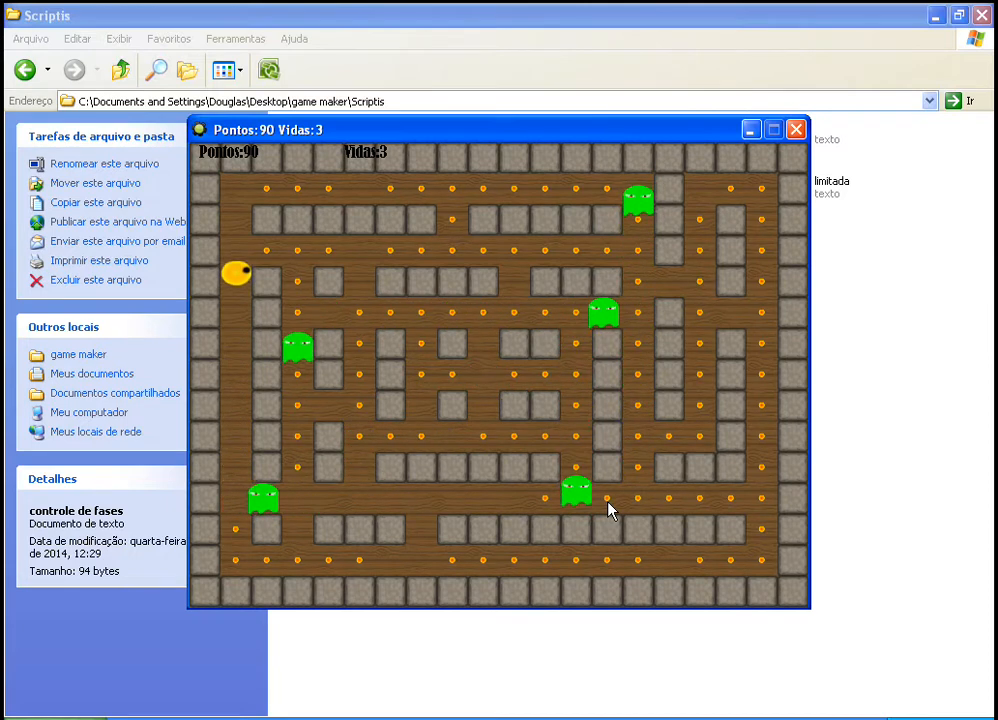
key(Right)
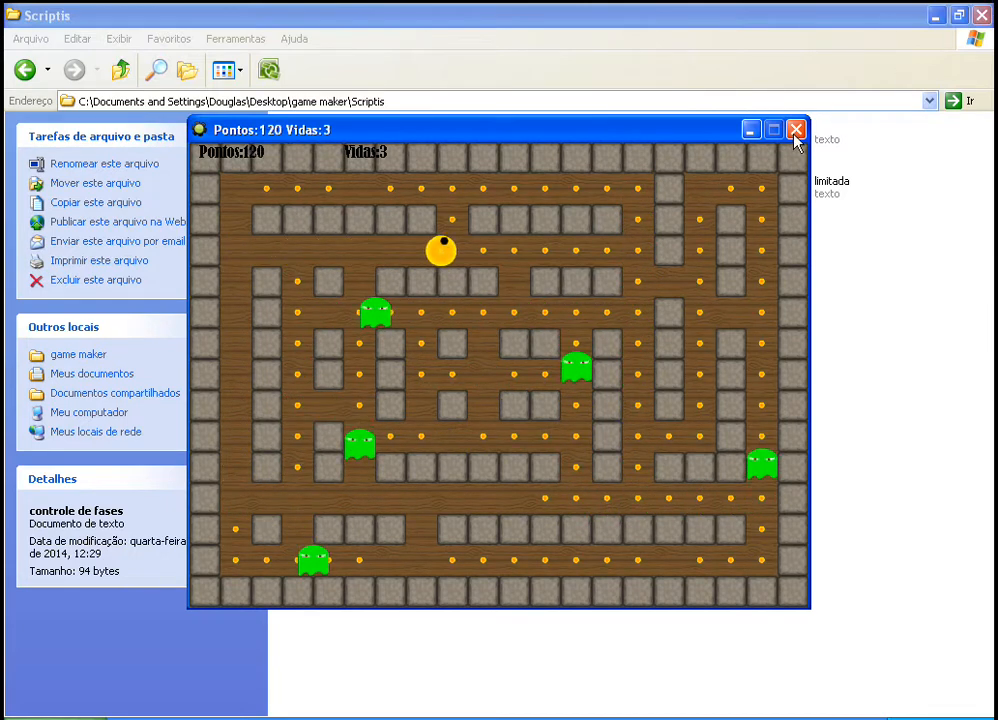
click(795, 131)
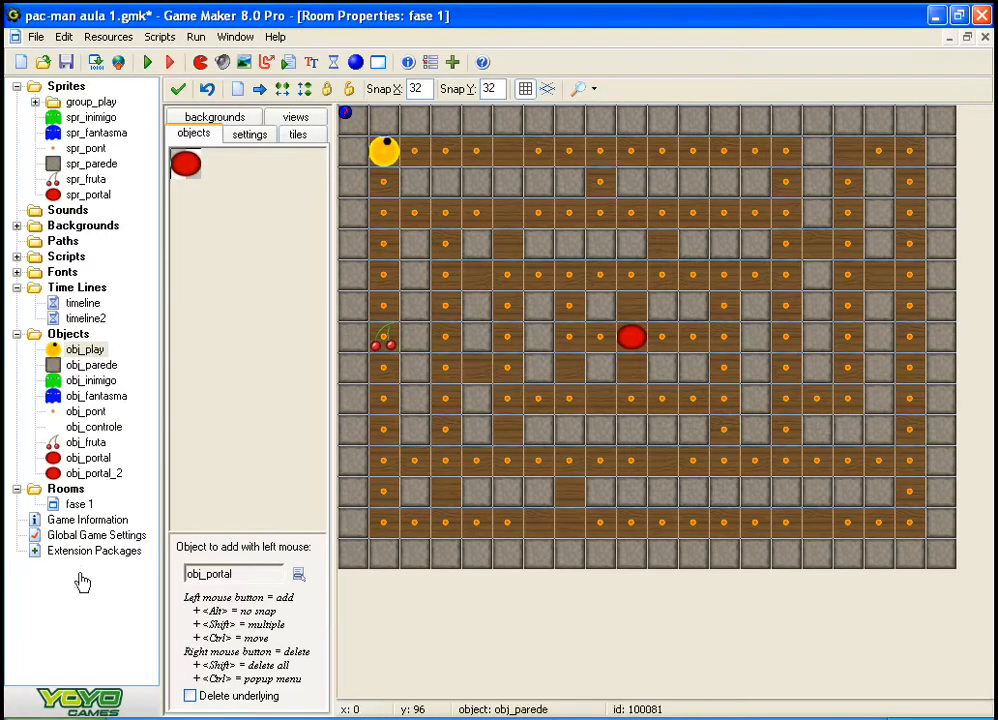
click(86, 458)
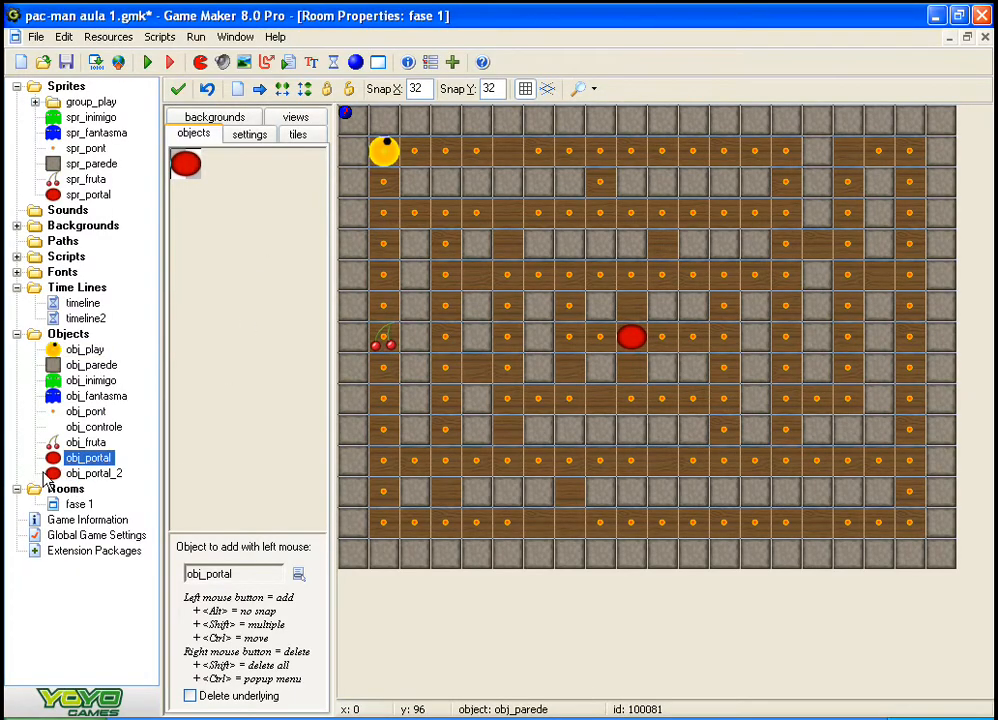
click(105, 474)
click(192, 420)
click(223, 332)
click(223, 332)
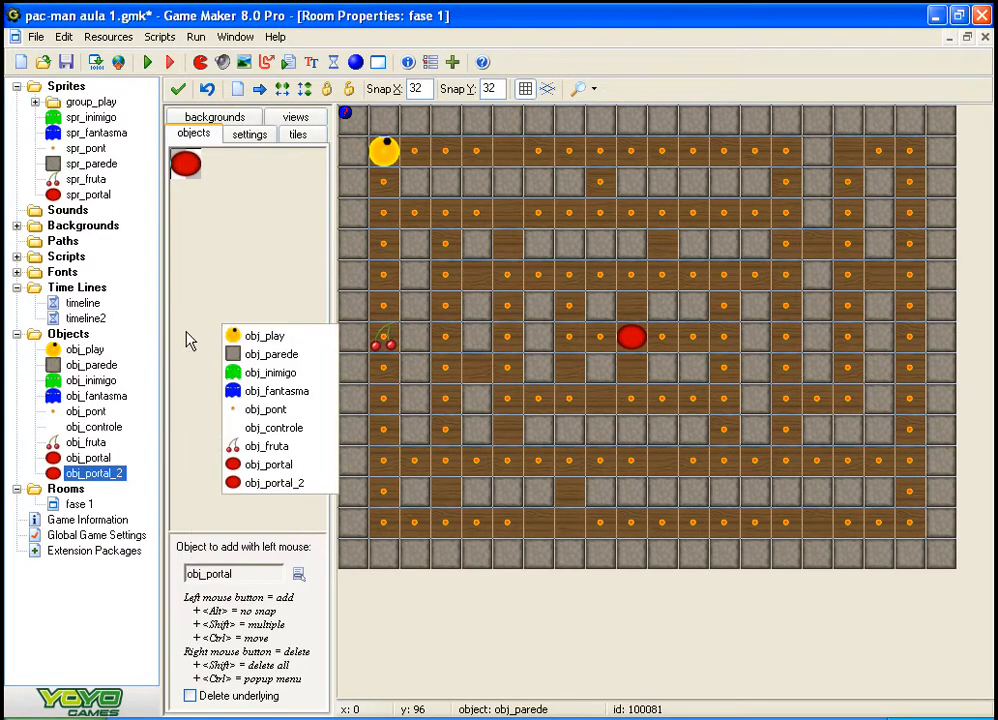
click(126, 331)
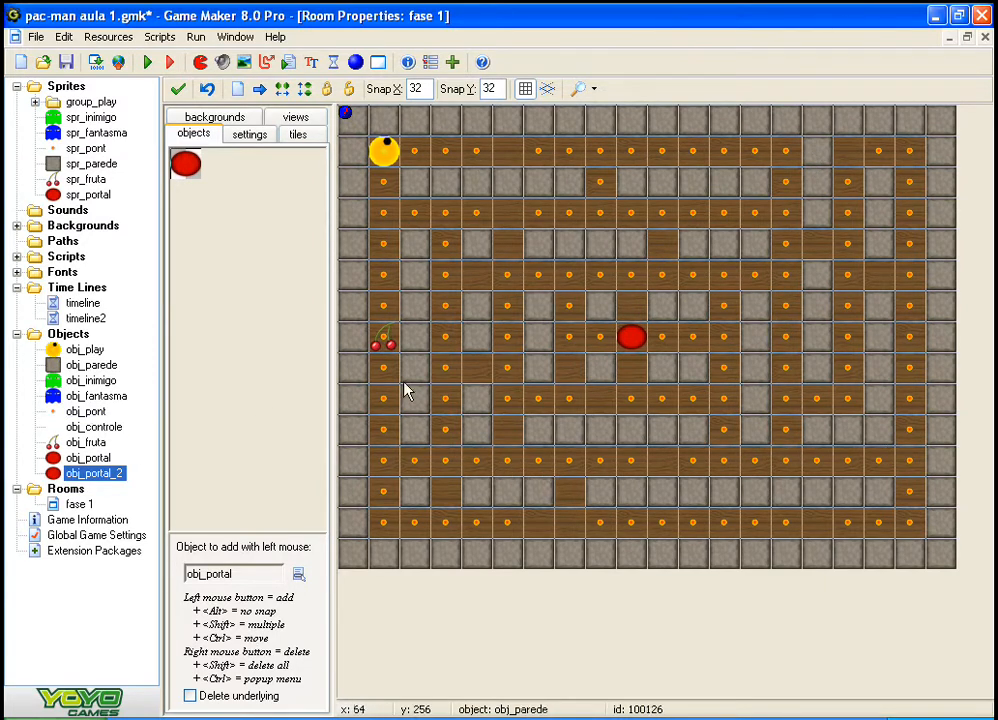
Step: Delete the cherry and the red portal instances from room fase 1
right_click(383, 342)
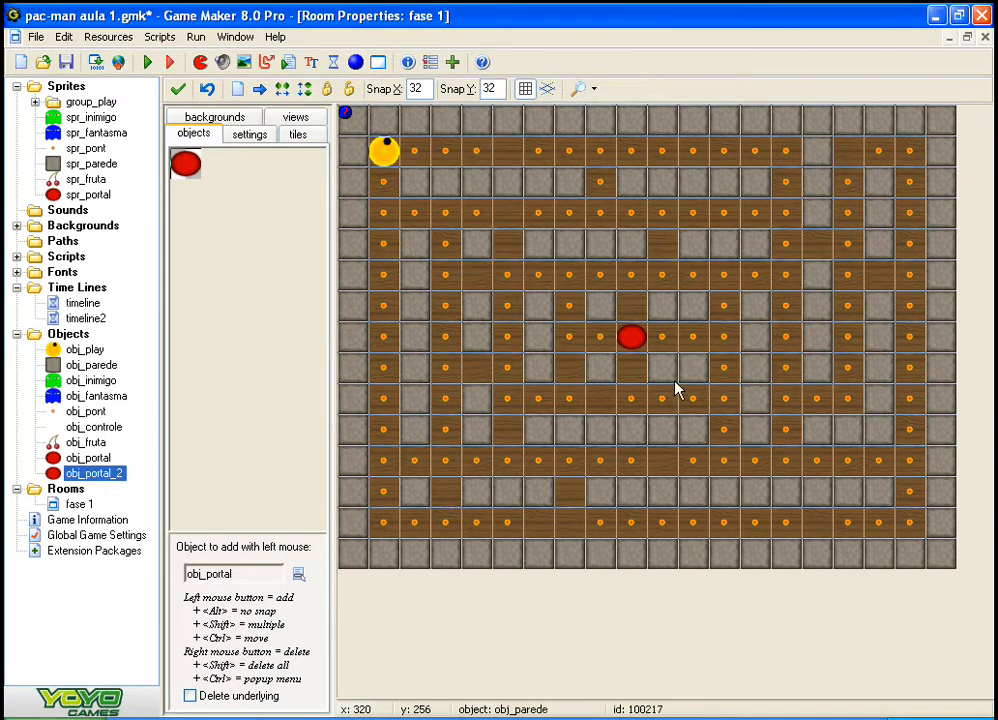
right_click(634, 339)
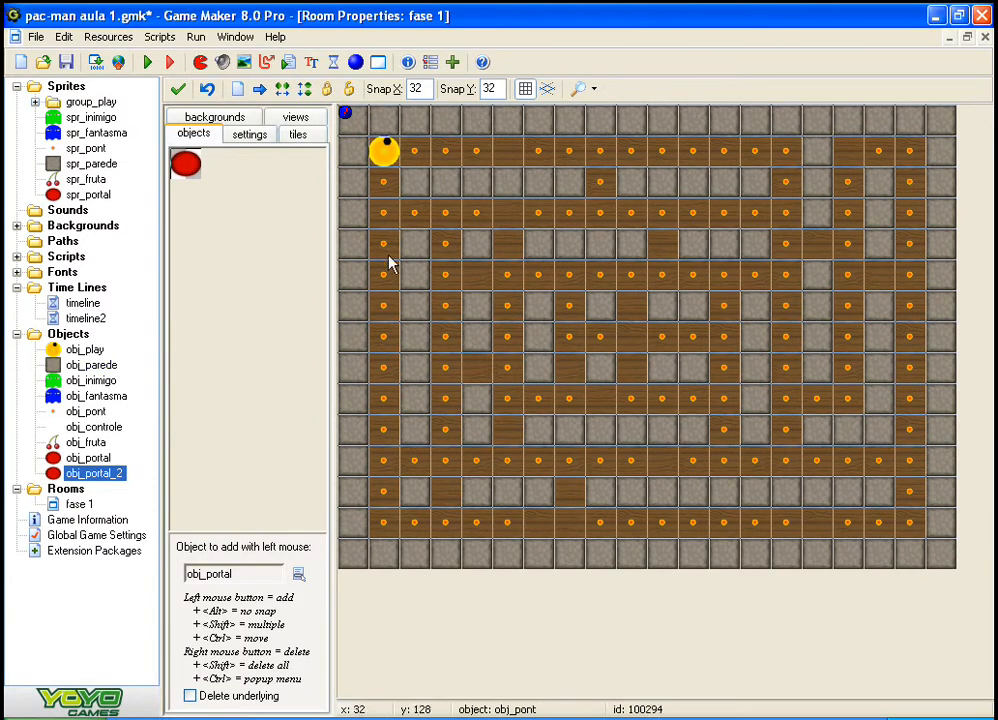
Step: Run the game without enemies and steer Pac-Man through the whole maze, eating every dot to find the maximum score
key(F5)
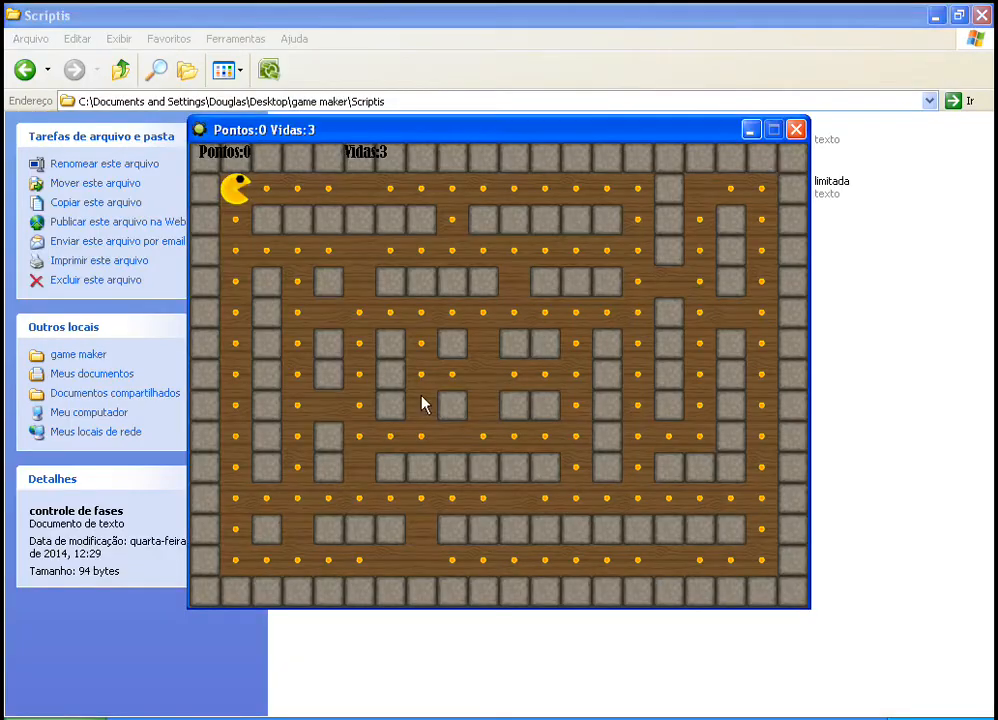
key(Right)
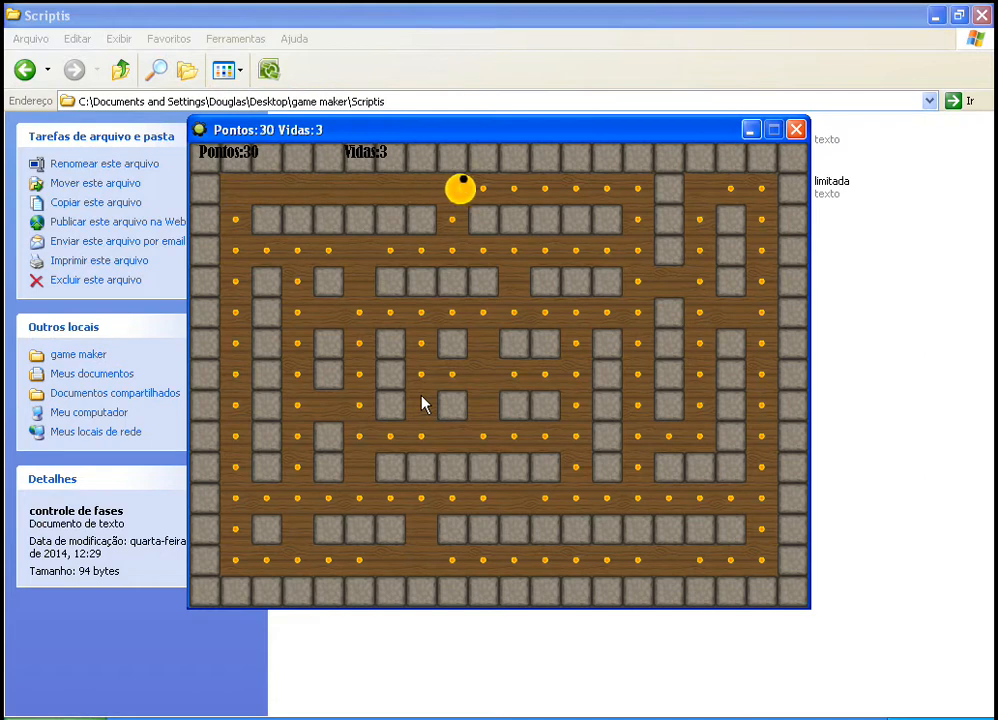
key(Down)
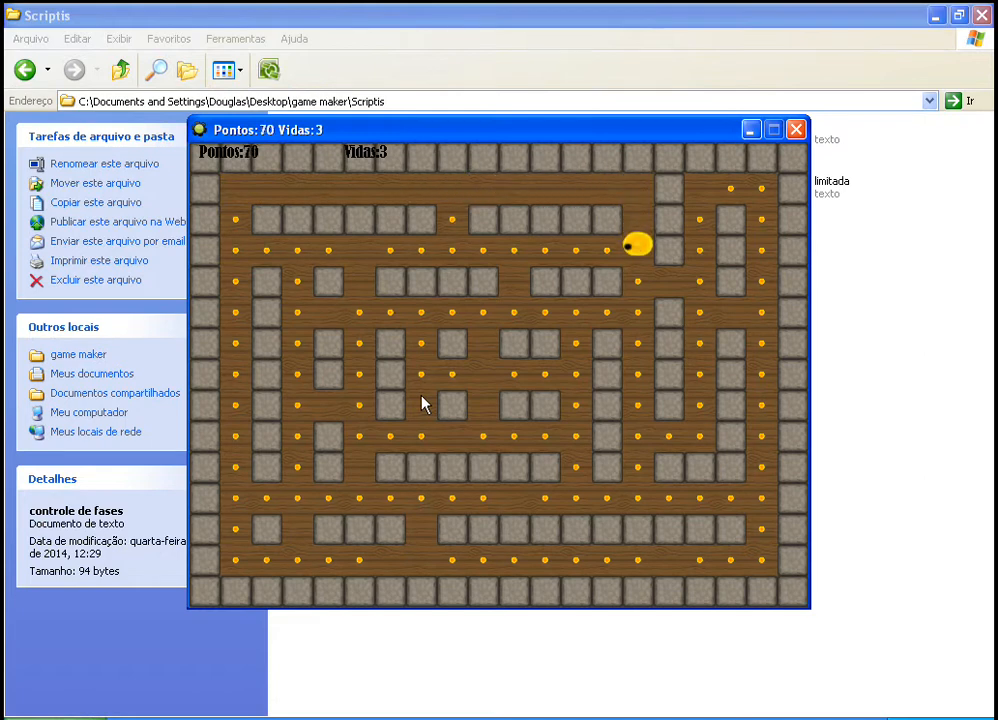
key(Left)
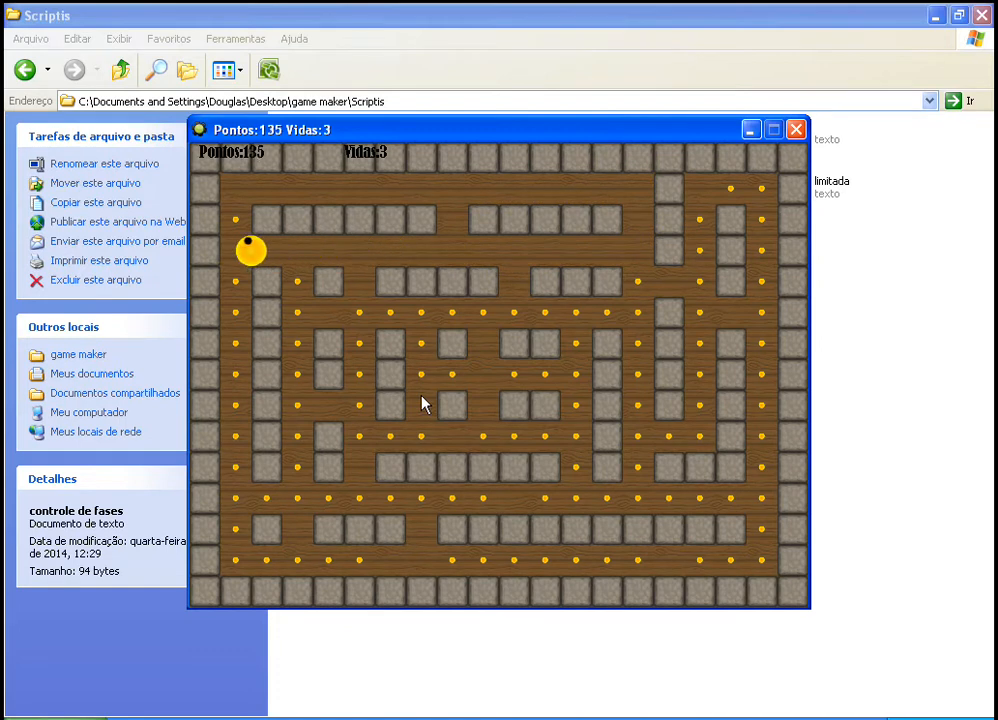
key(Down)
key(Up)
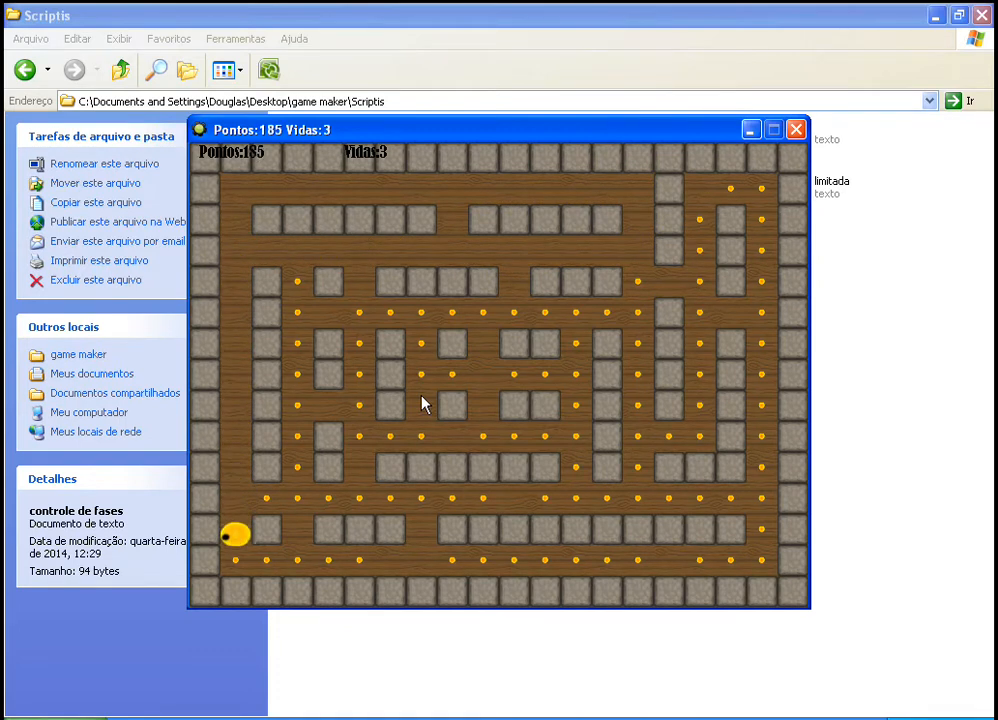
key(Right)
key(Up)
key(Left)
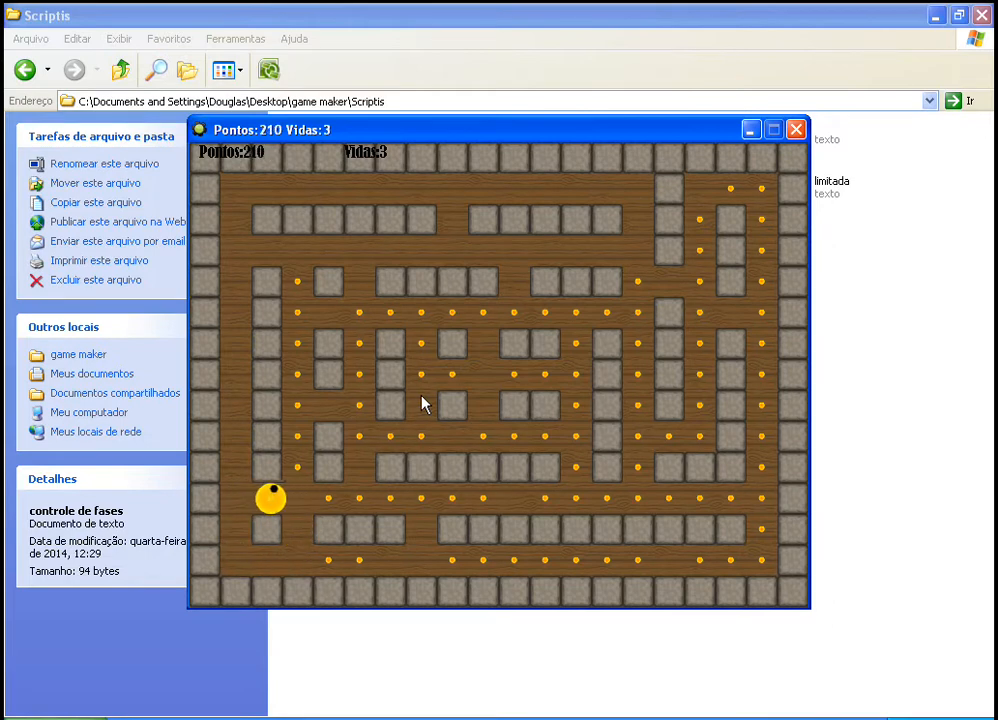
key(Right)
key(Up)
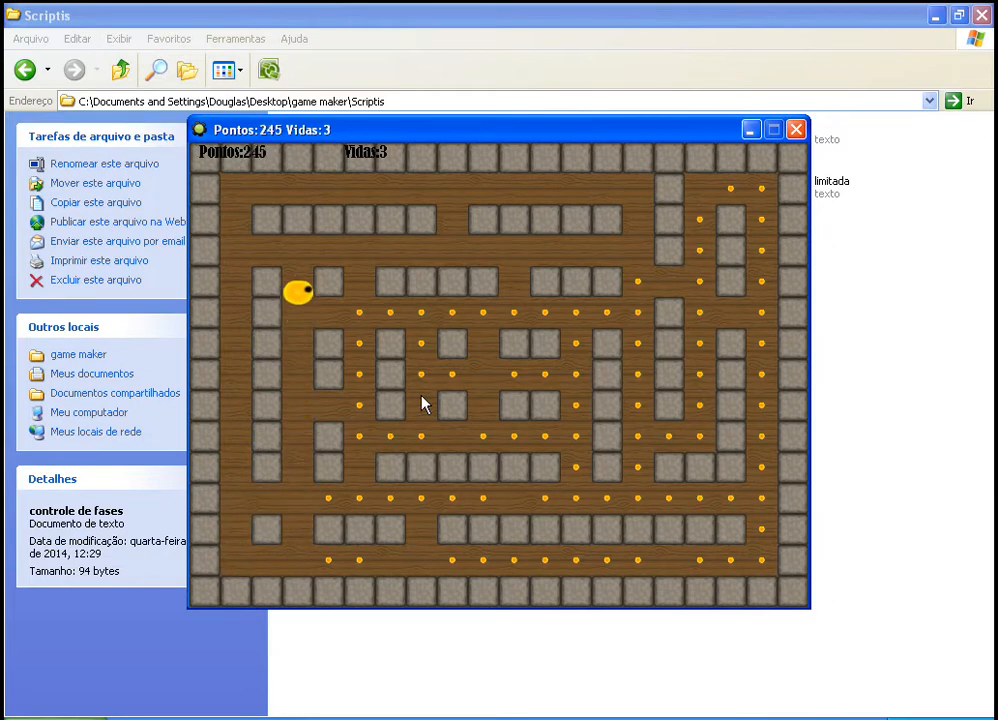
key(Down)
key(Right)
key(Down)
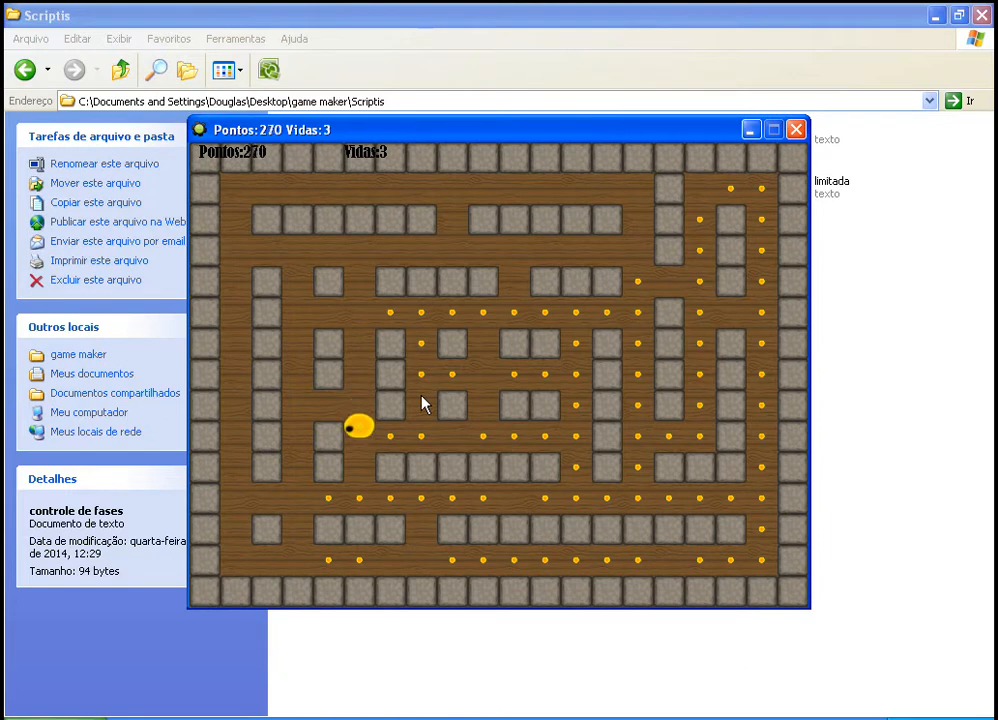
key(Left)
key(Right)
key(Down)
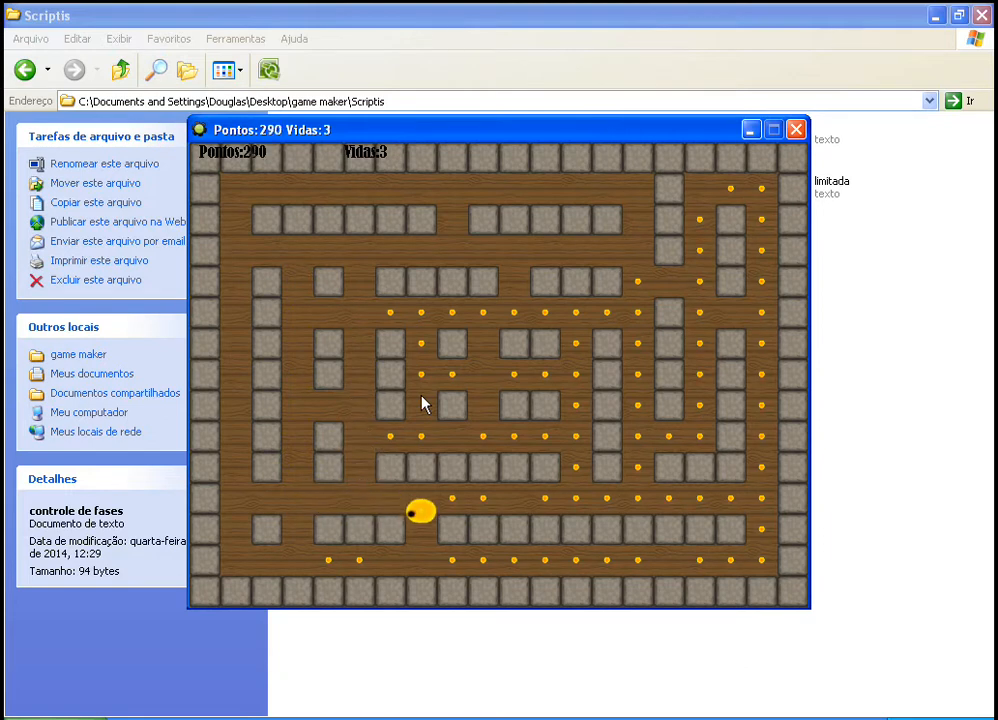
key(Left)
key(Right)
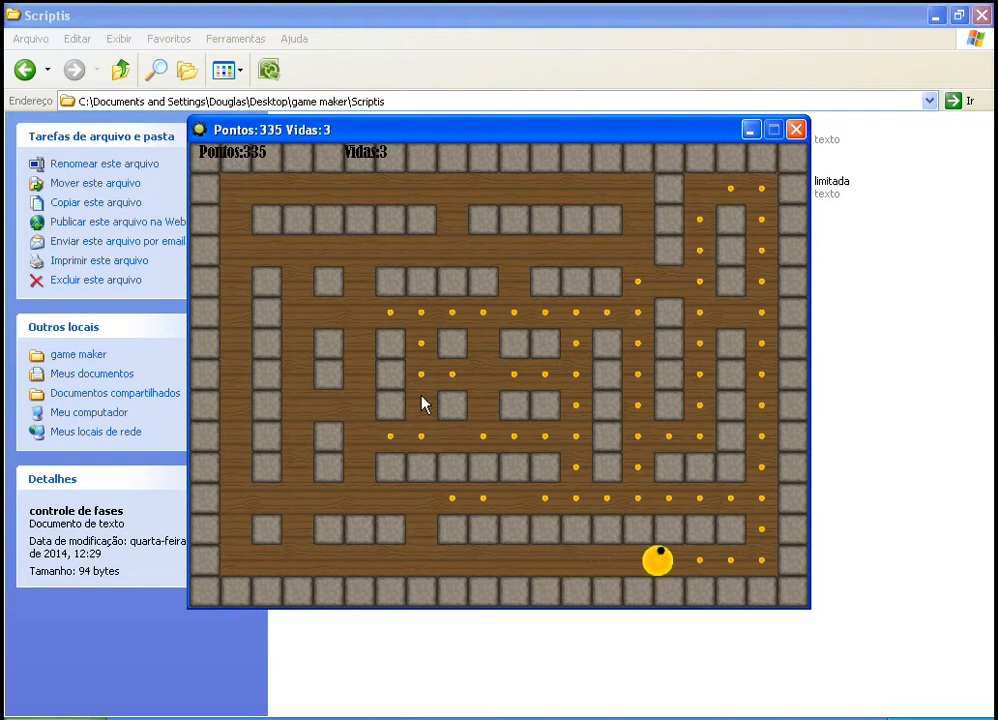
key(Up)
key(Left)
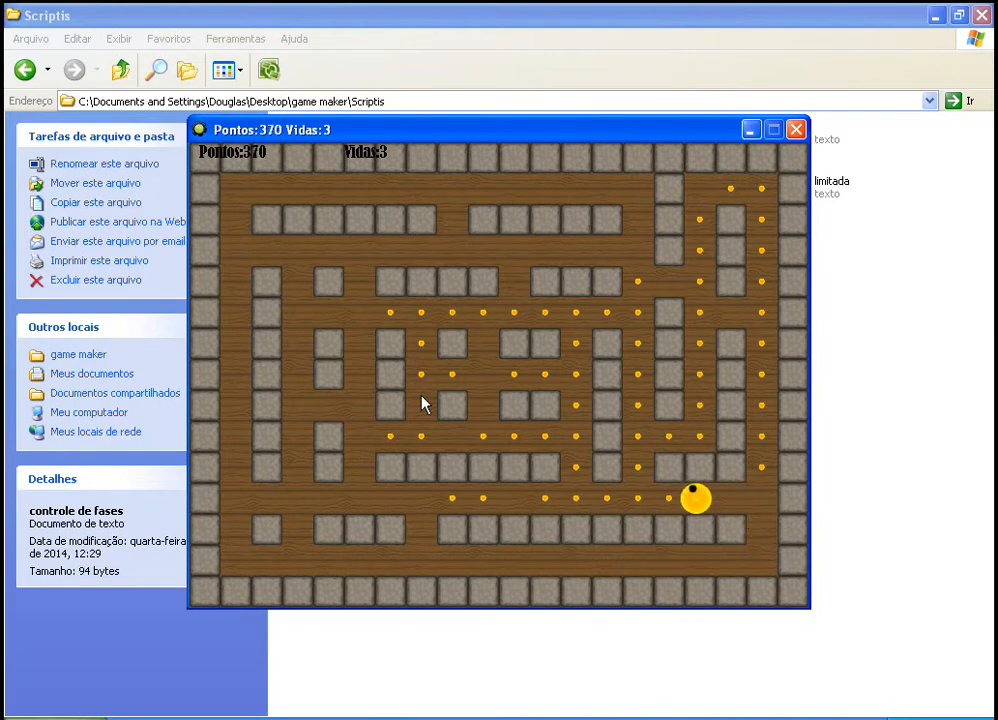
key(Right)
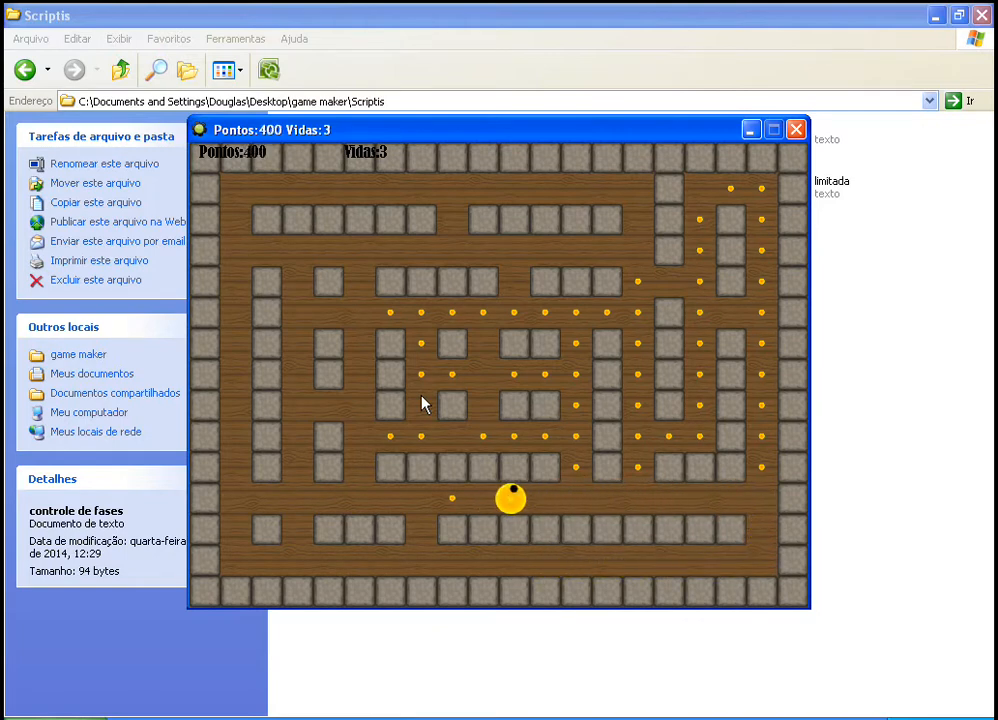
key(Left)
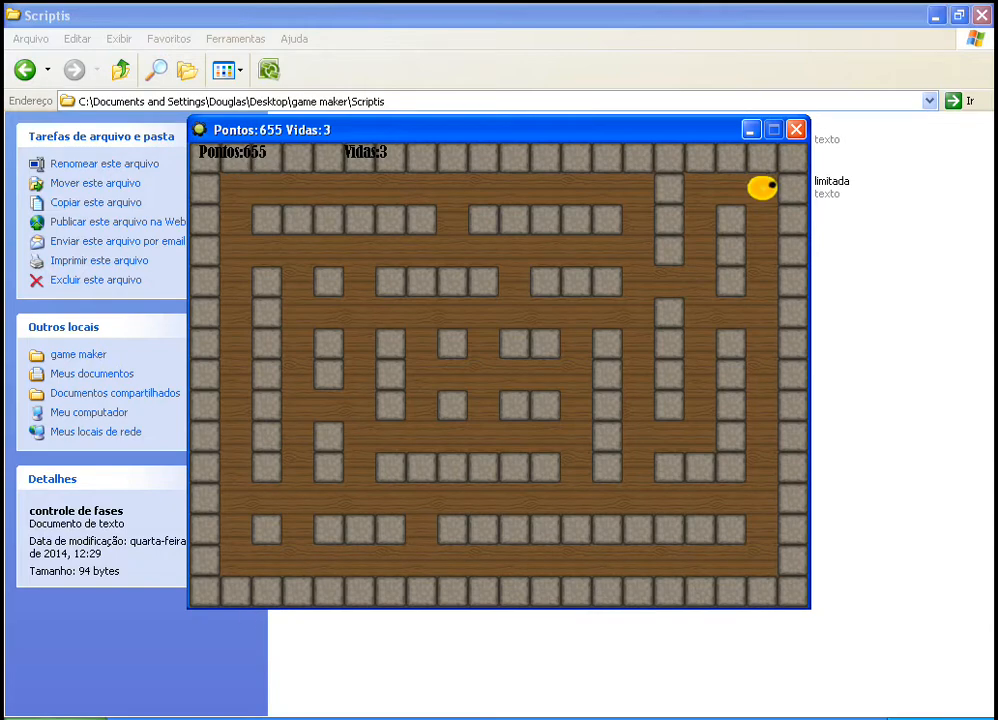
Step: Record the score 655 in a new Notepad document and minimize it to return to the game
key(super)
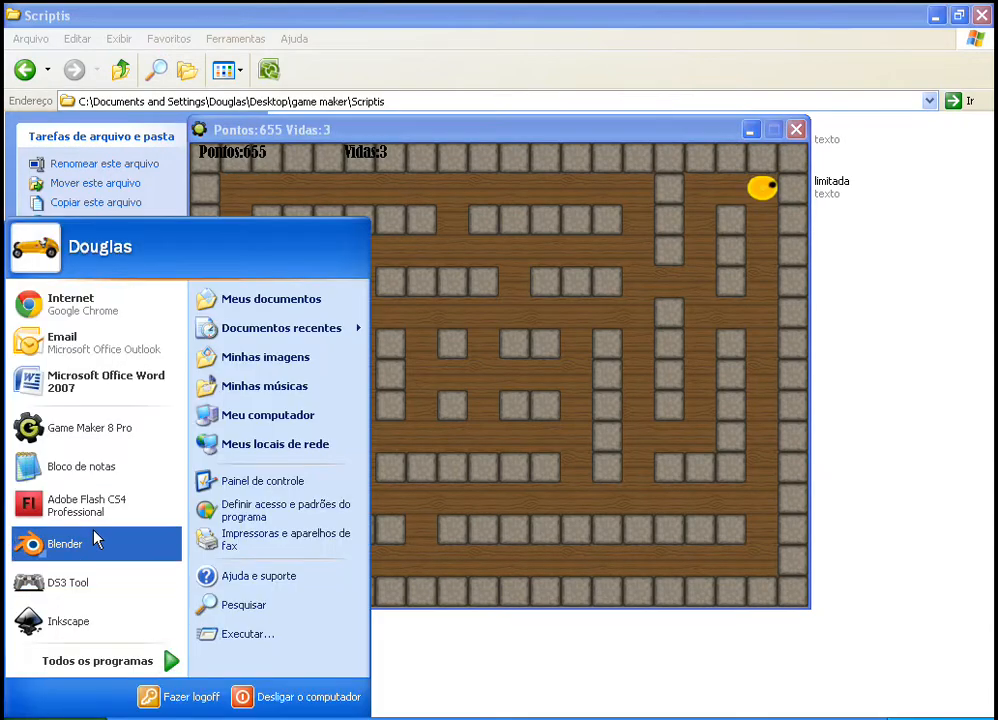
click(115, 465)
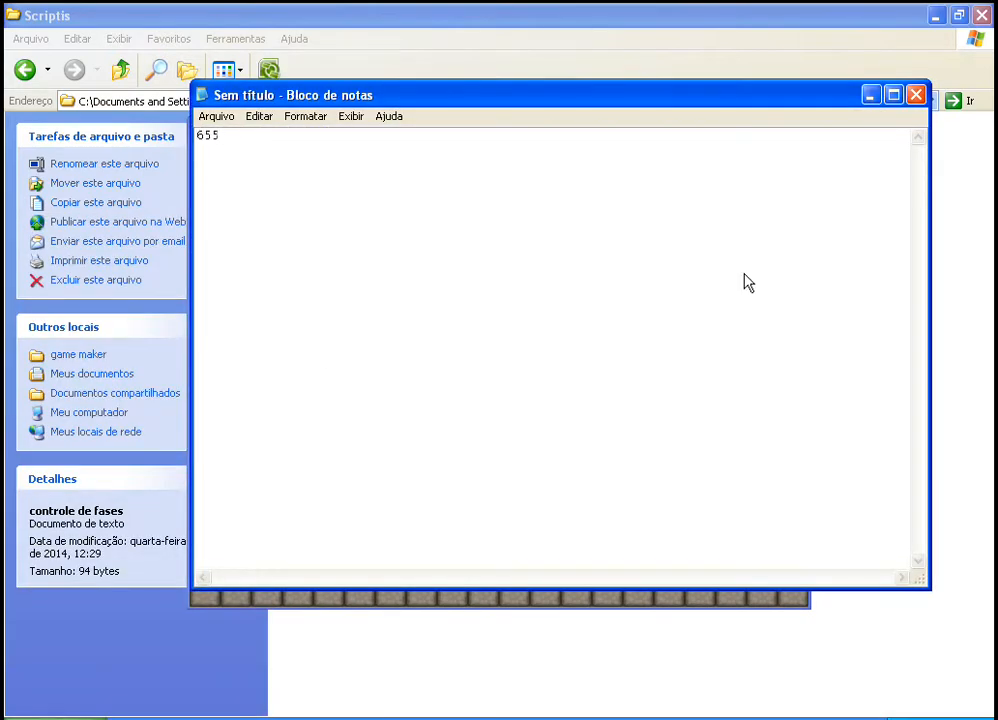
click(872, 95)
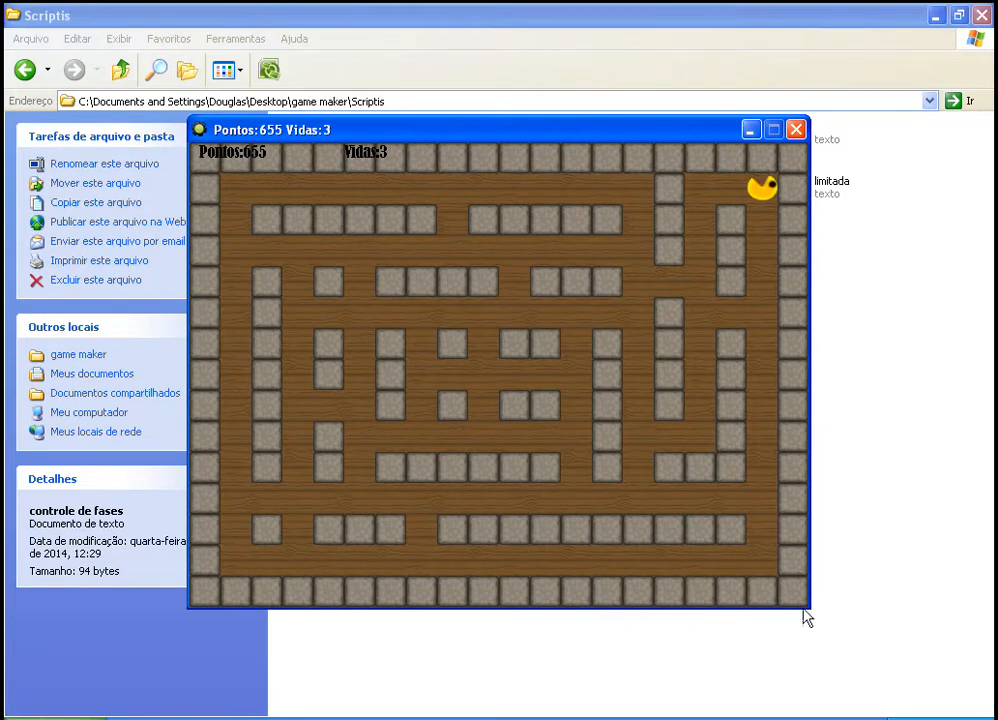
Step: Close the running game and add a Step event to obj_controle
click(796, 130)
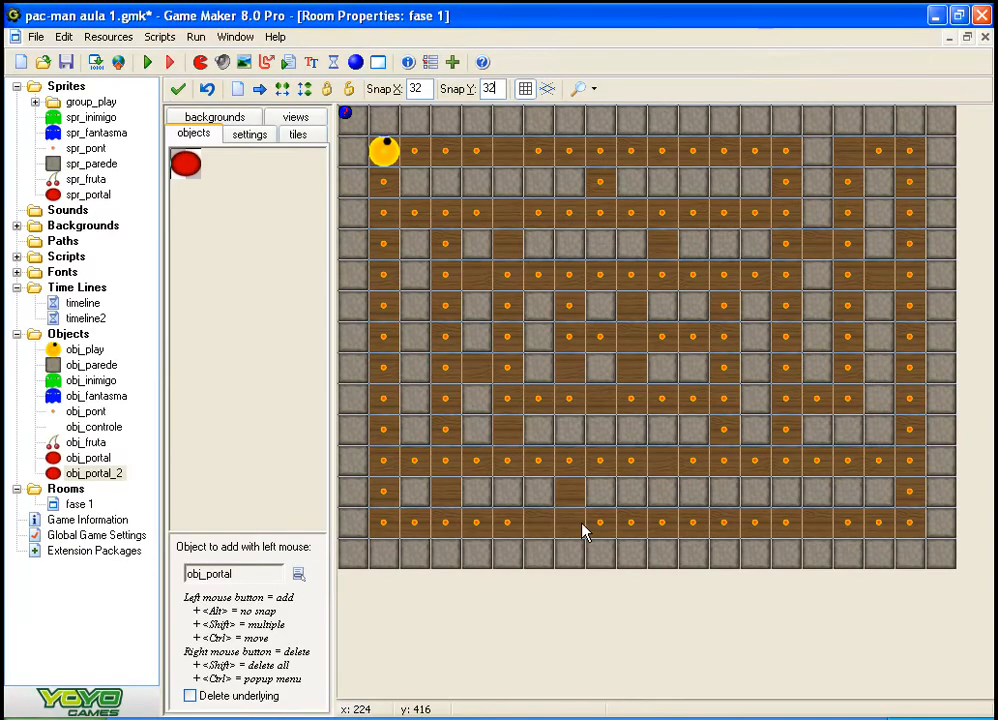
click(240, 365)
click(17, 288)
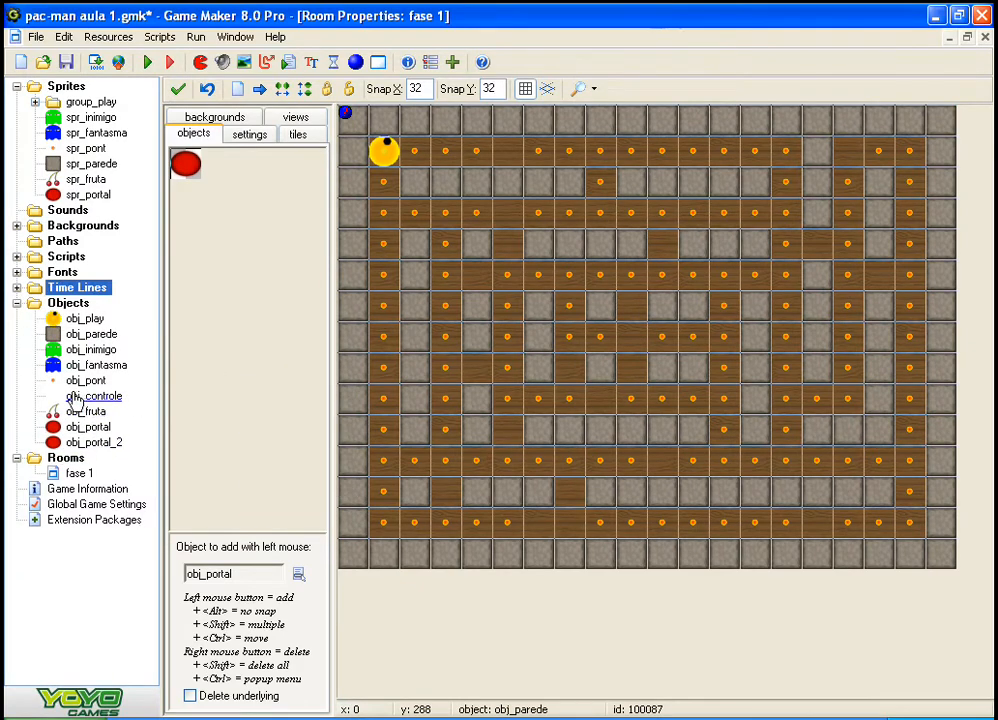
double_click(50, 398)
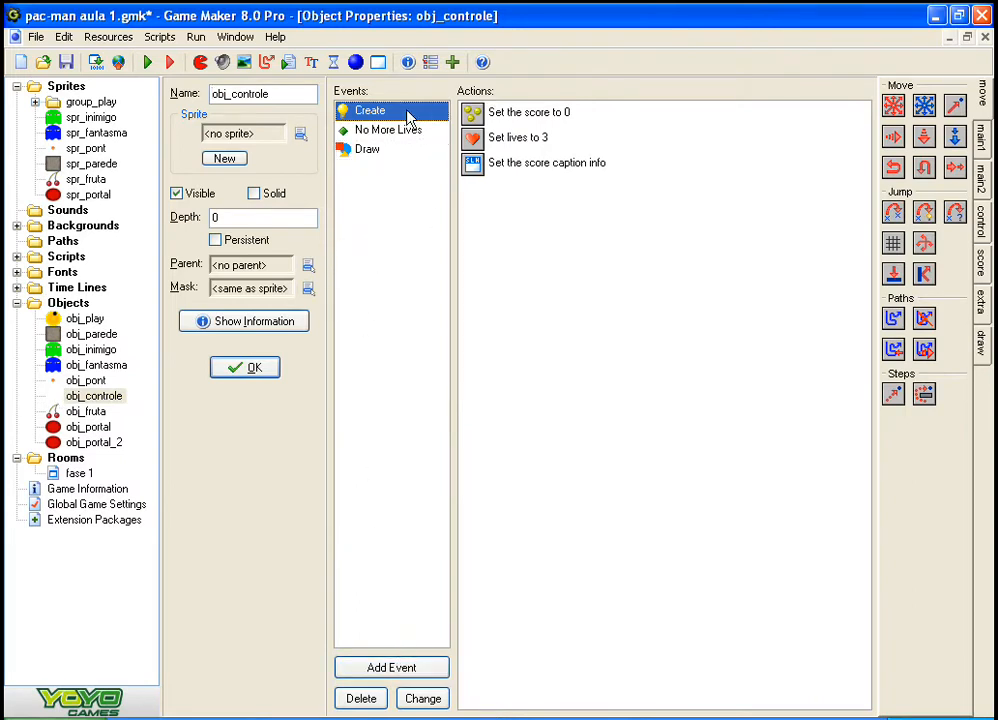
click(401, 668)
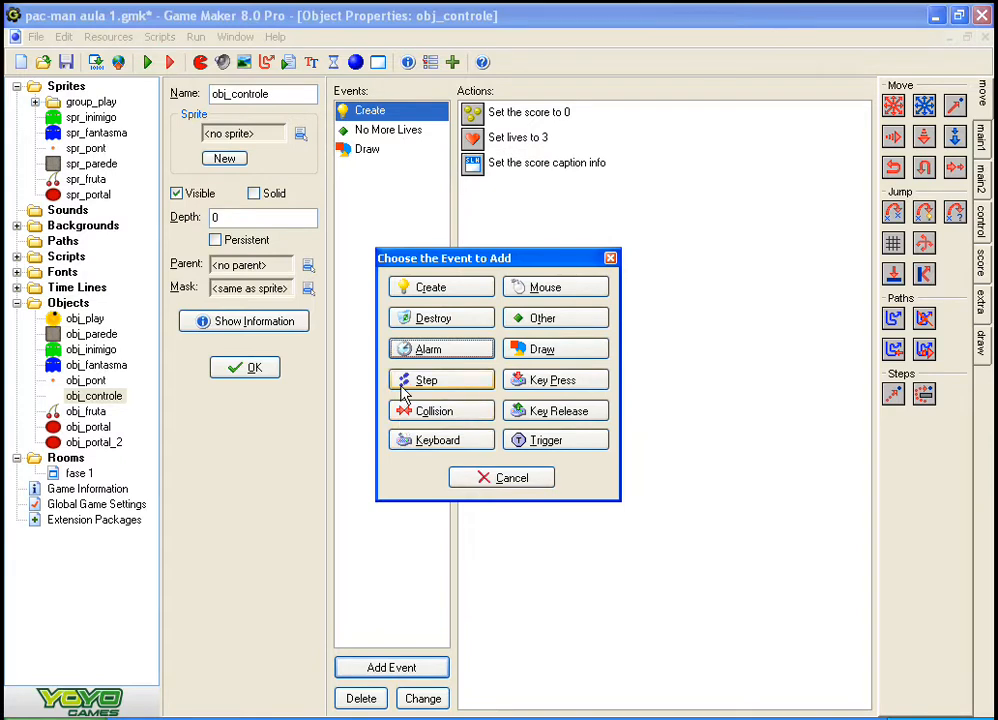
click(404, 382)
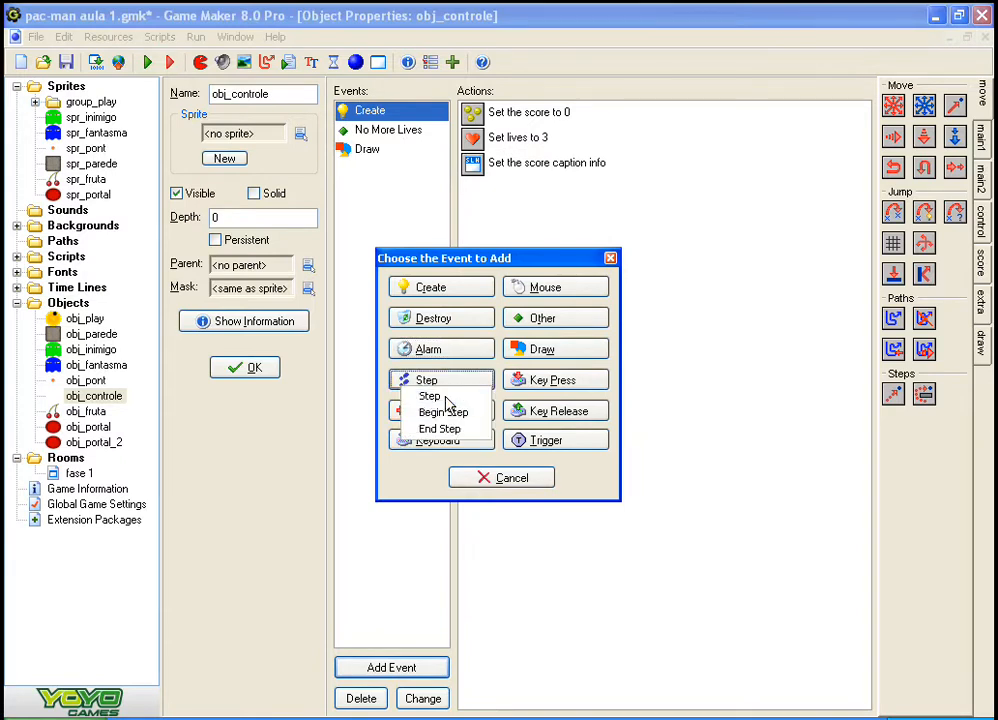
click(420, 397)
Step: Add an Execute Code action to the Step event of obj_controle
click(983, 262)
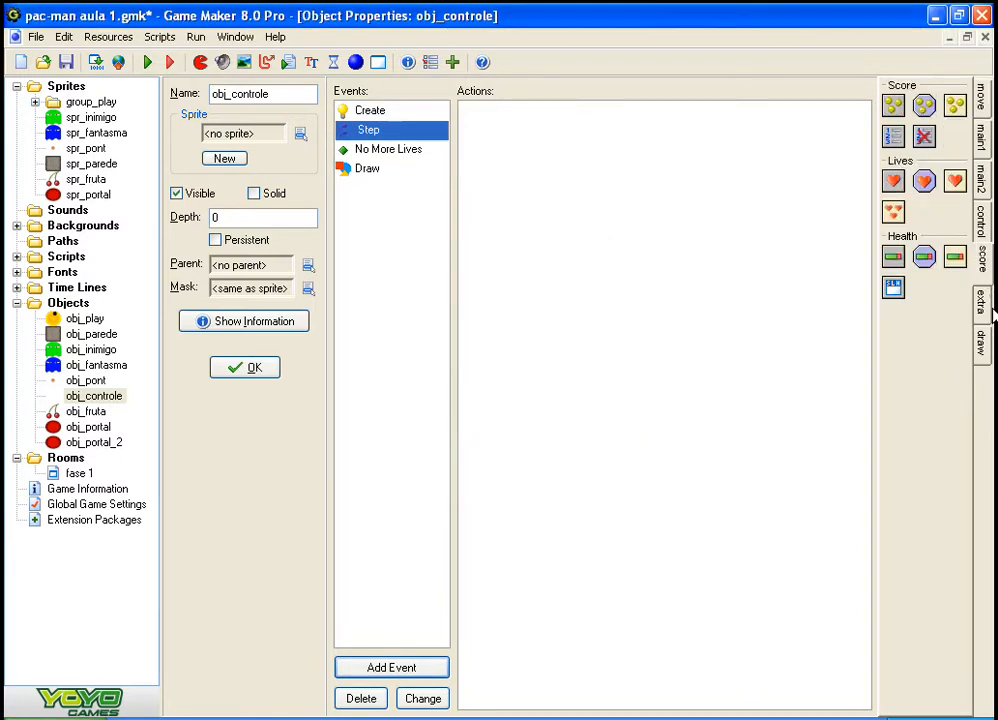
click(983, 300)
click(983, 343)
click(983, 262)
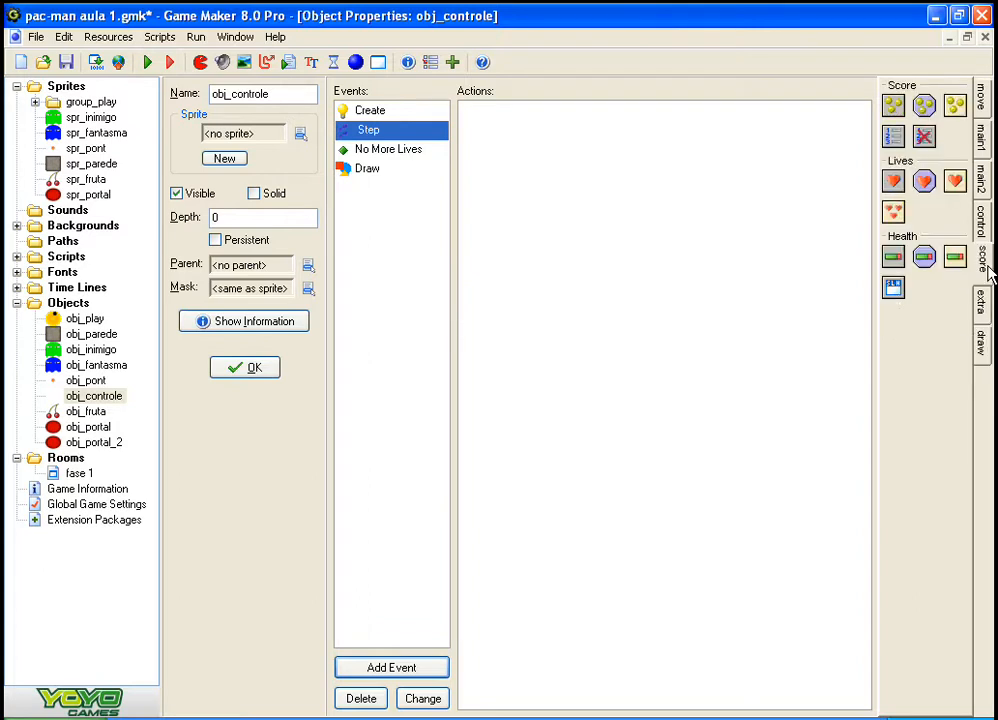
click(983, 215)
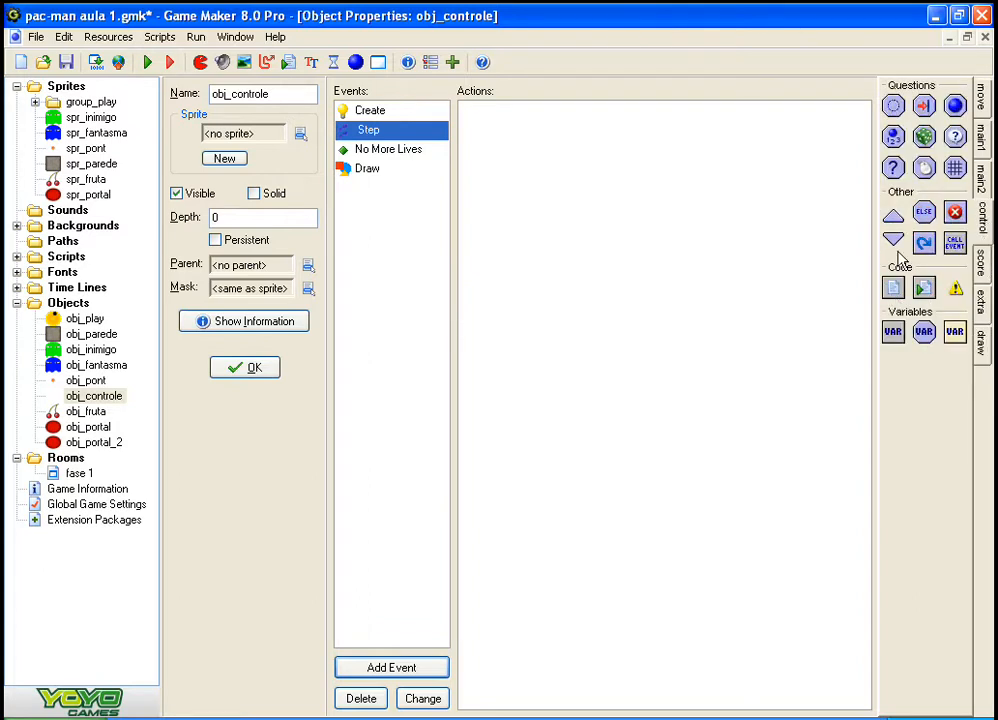
drag(898, 292, 612, 244)
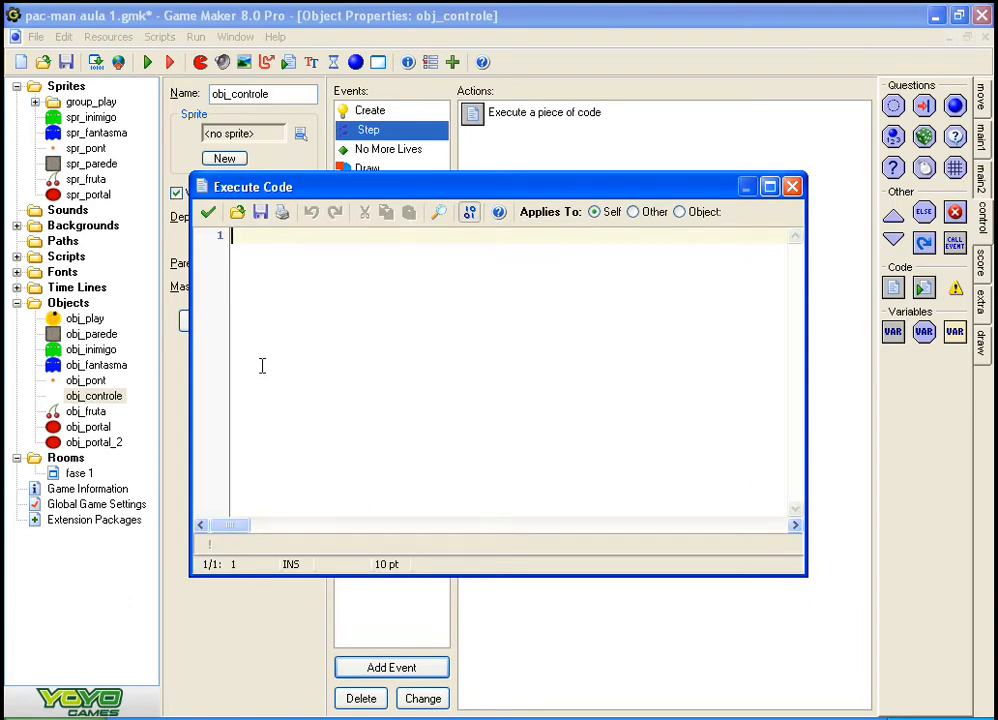
text({ )
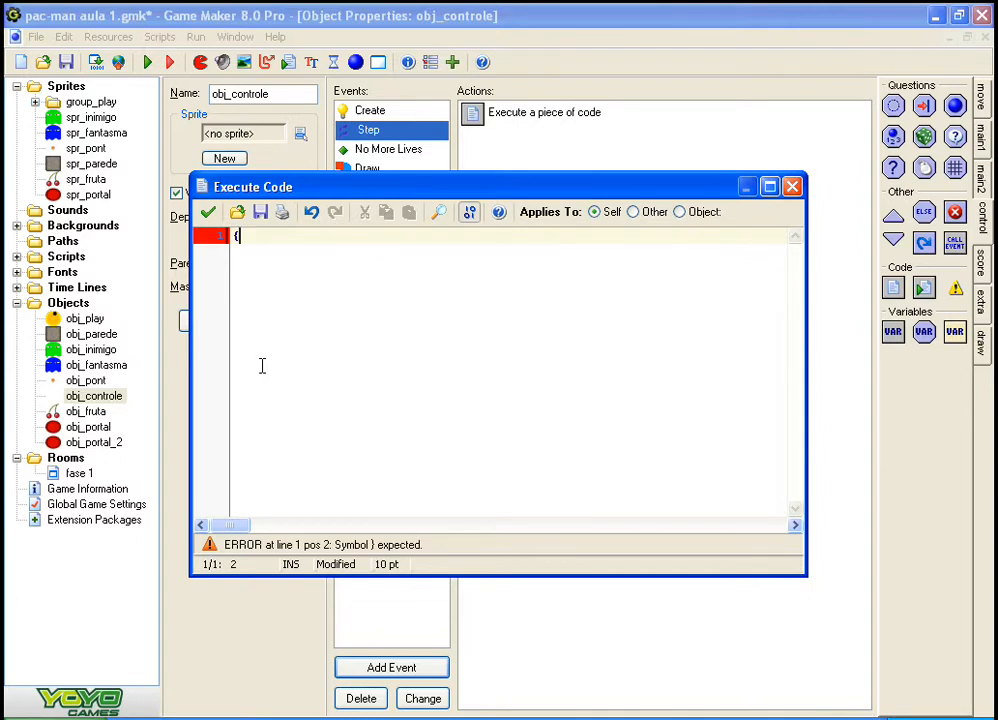
text(})
key(Left)
key(Return)
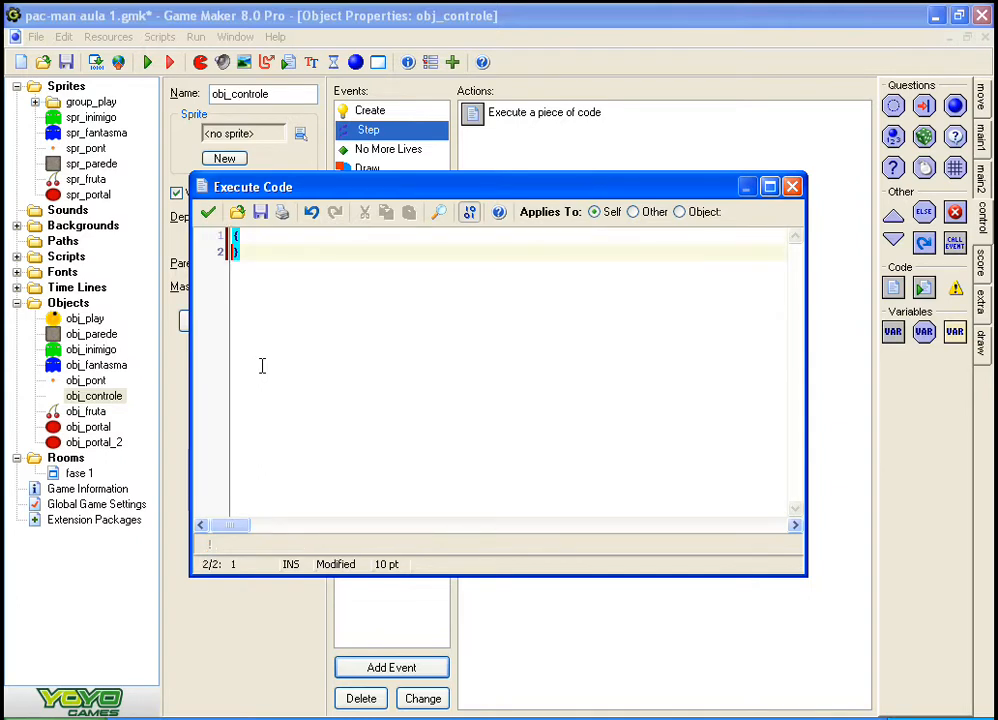
key(Up)
key(Down)
key(Right)
key(BackSpace)
key(BackSpace)
key(BackSpace)
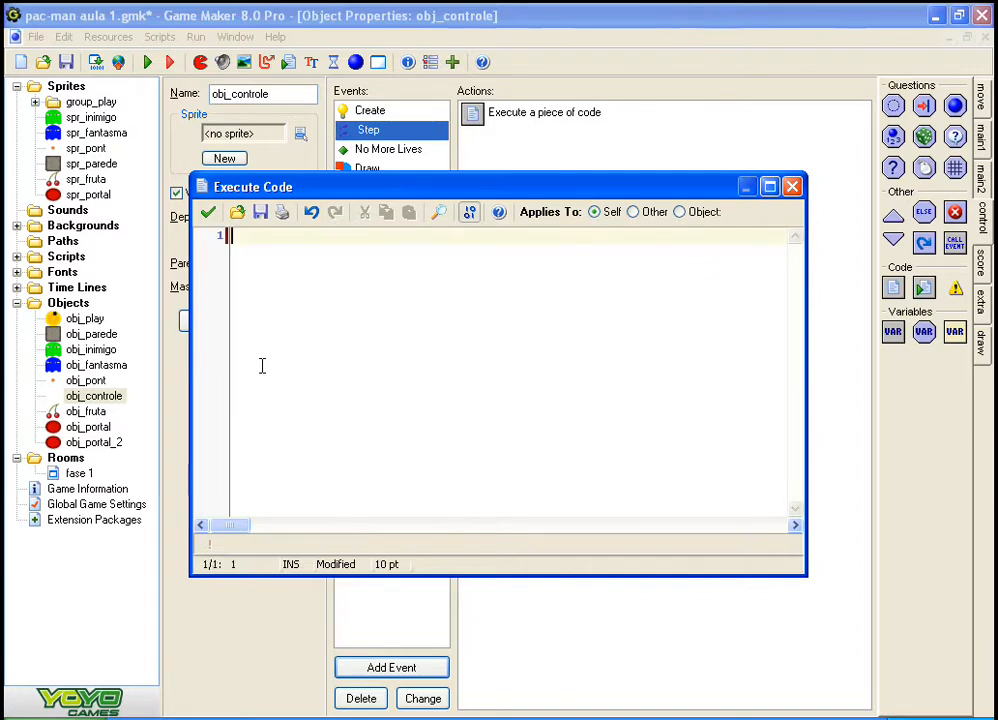
Step: Enter an opening and a closing curly brace on separate lines with an empty line between them
text({})
key(Left)
key(Return)
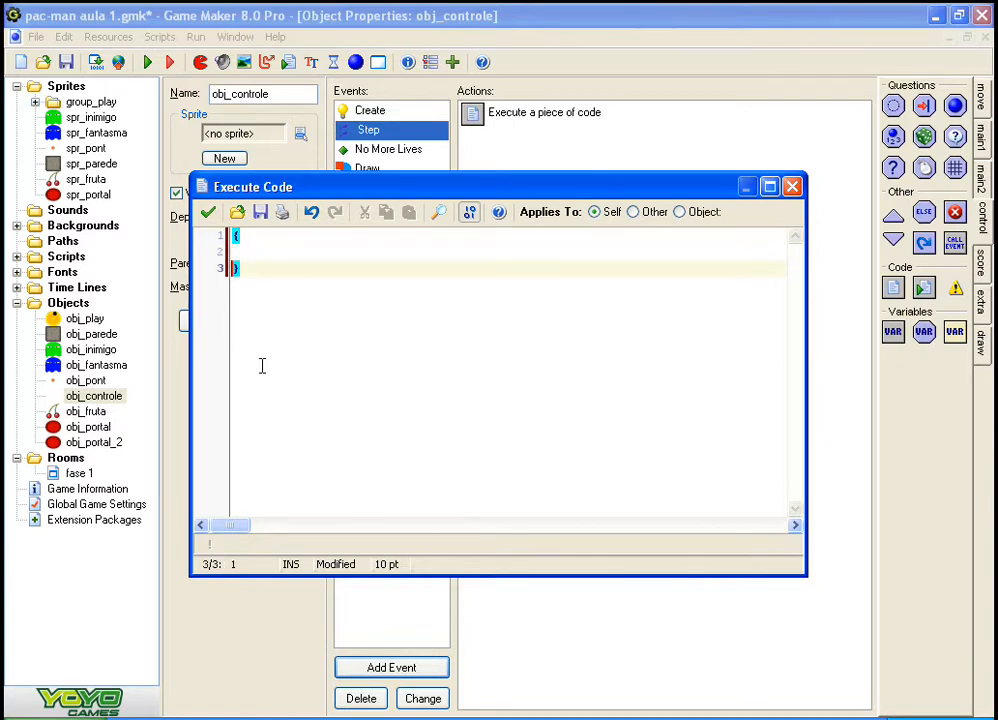
key(Return)
key(Up)
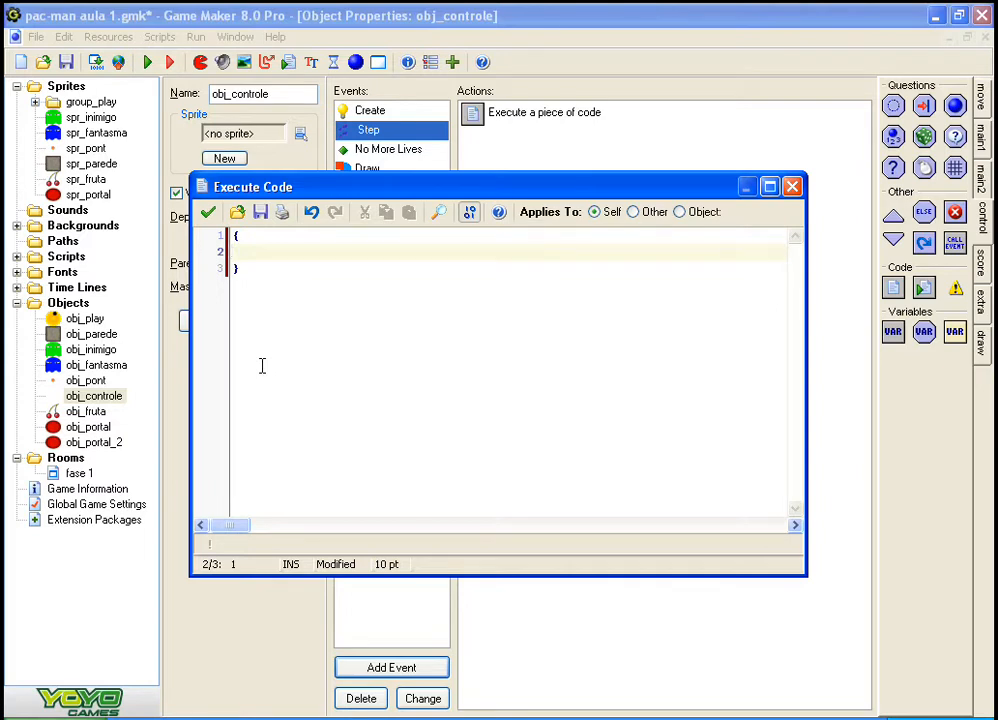
Step: Write if(scor>=655) between the braces, checking the full score recorded in Notepad for the threshold
text(if)
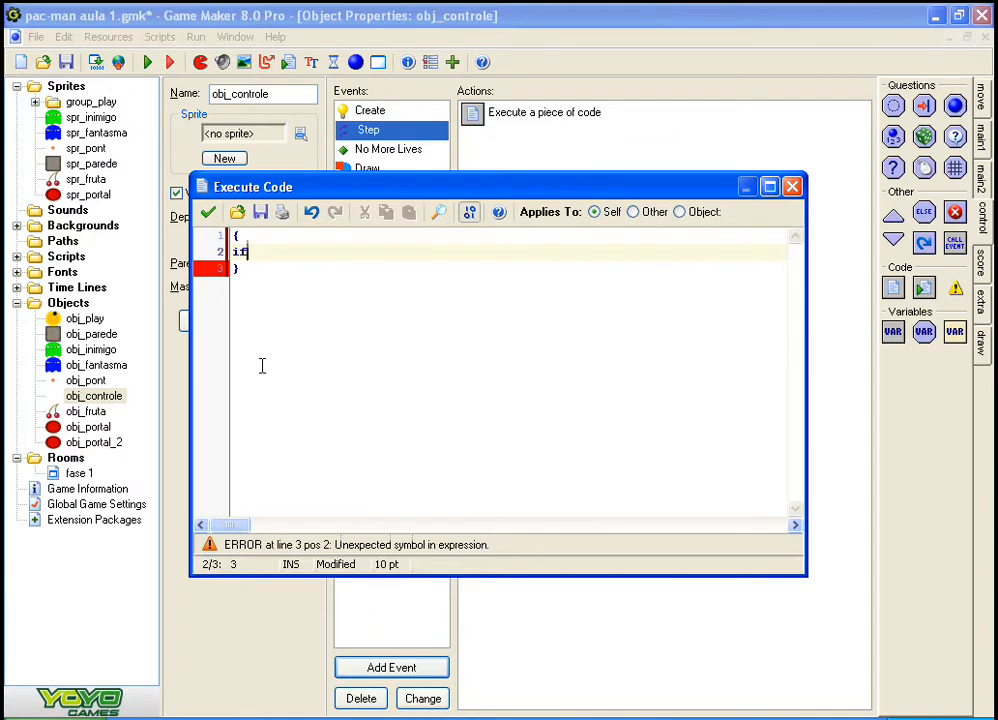
text(())
key(Left)
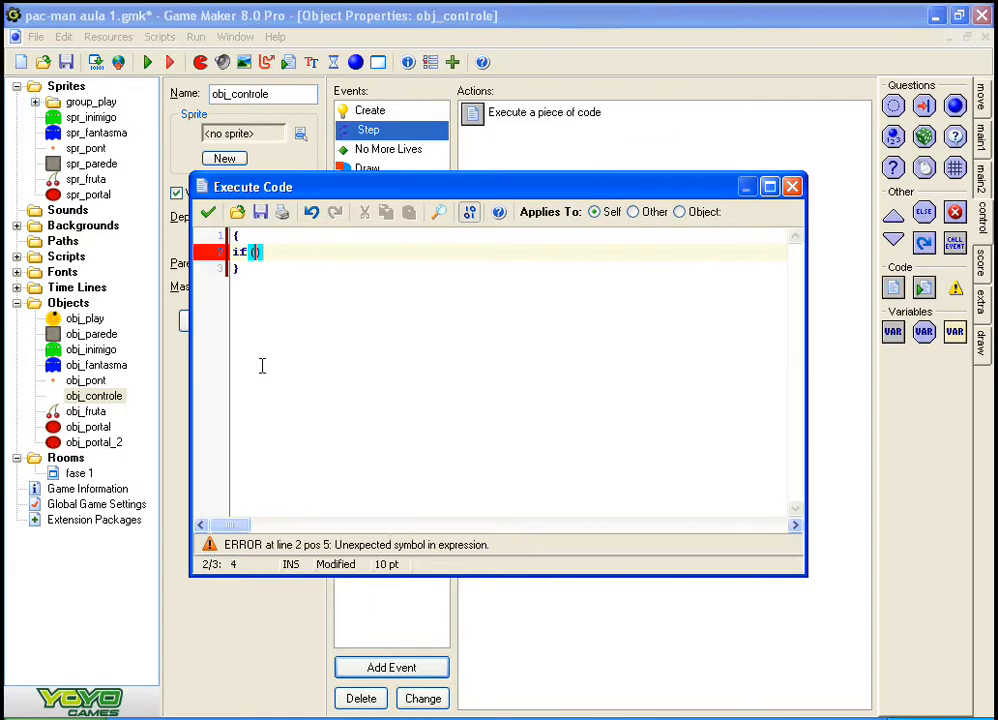
text(scor)
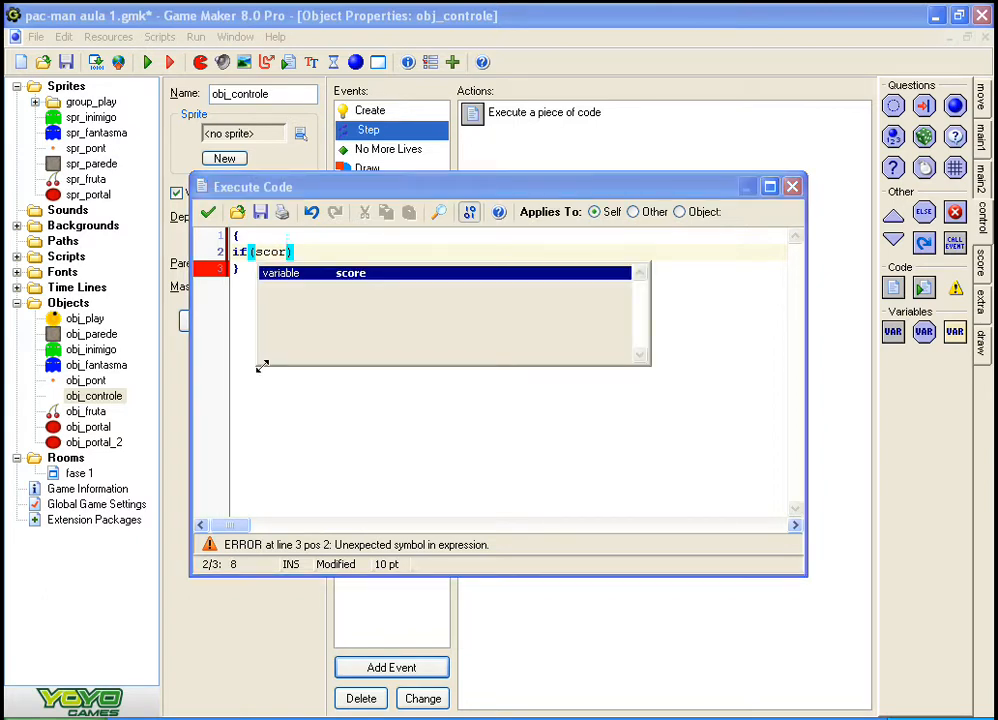
text(.)
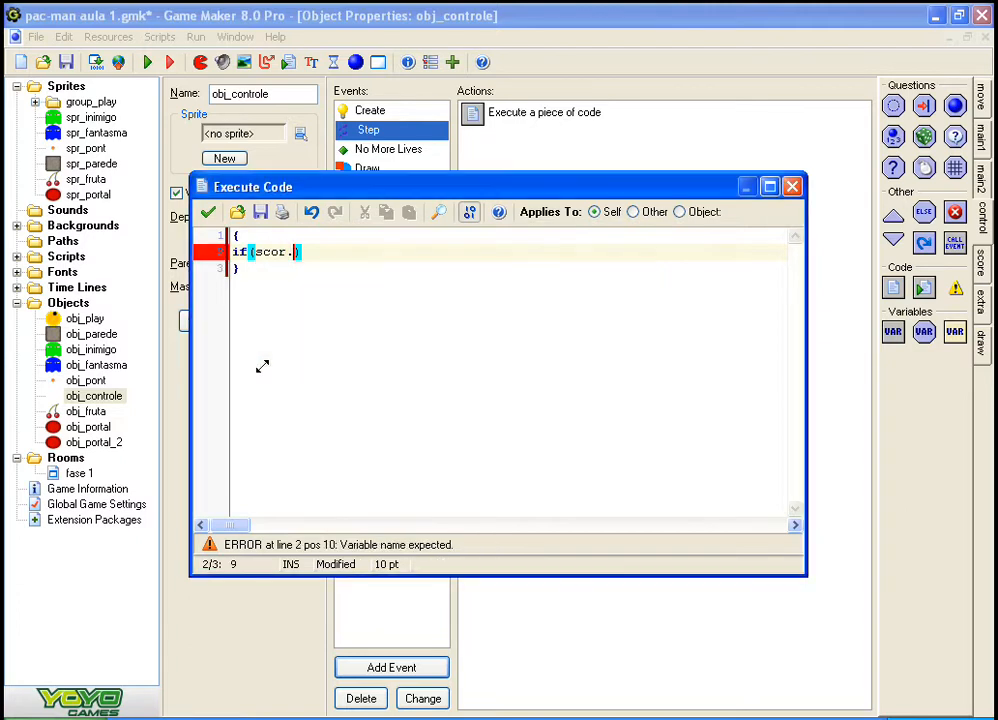
key(BackSpace)
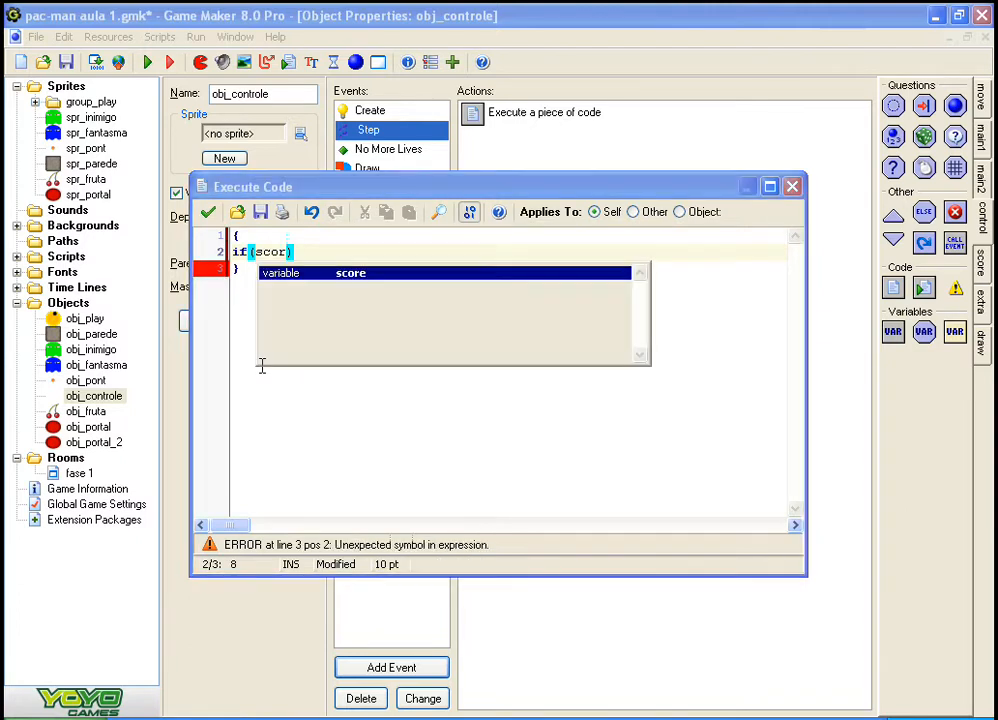
text(>)
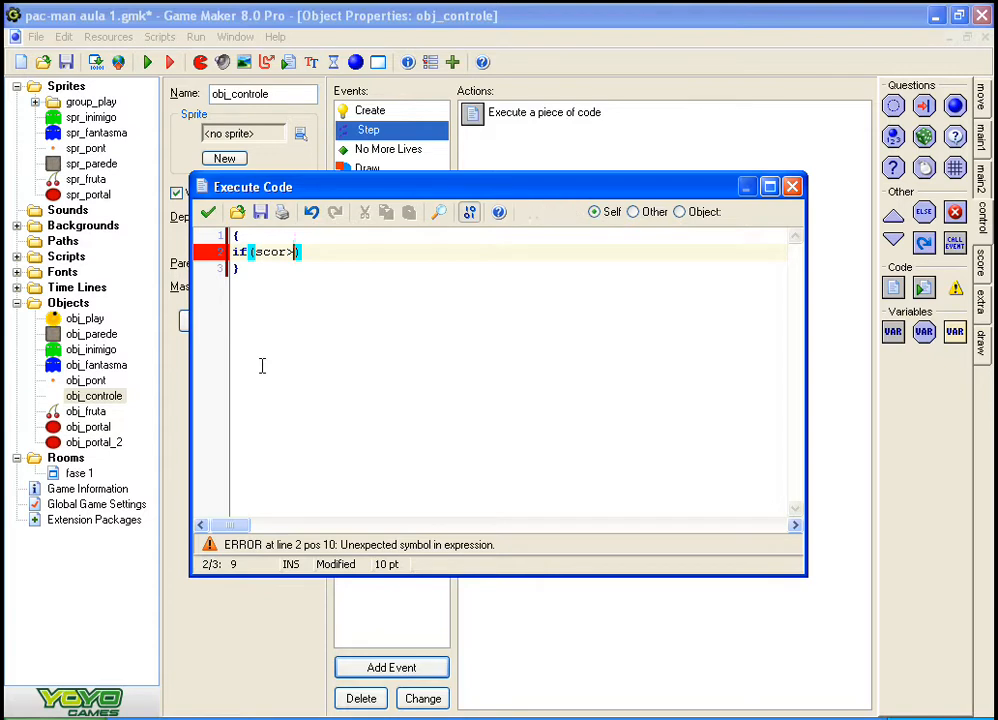
text(=)
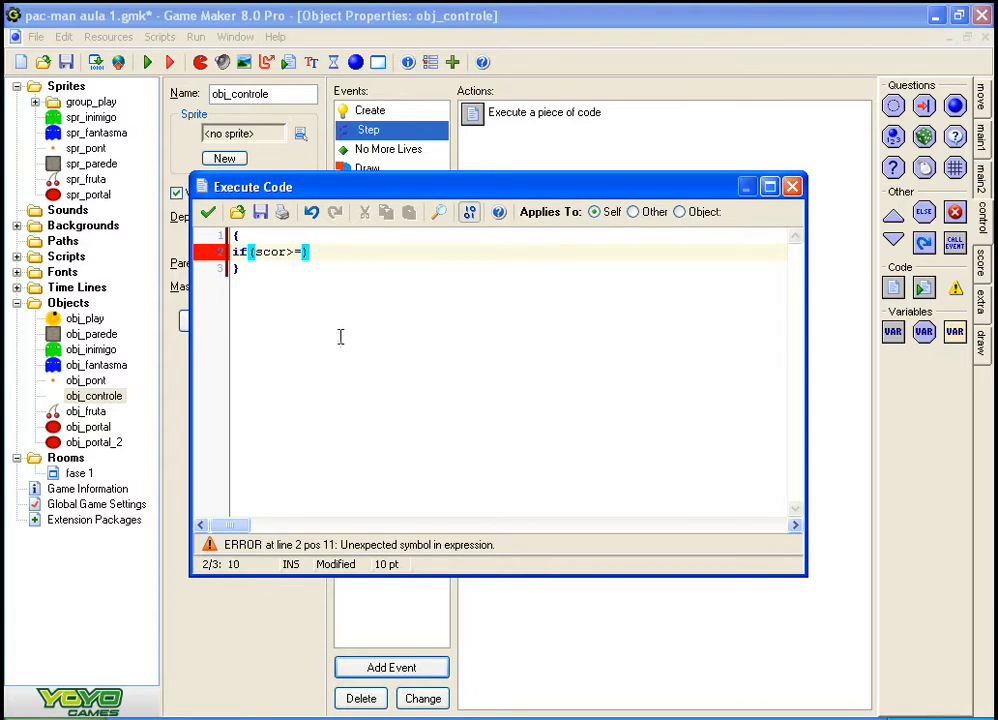
key(alt+Tab)
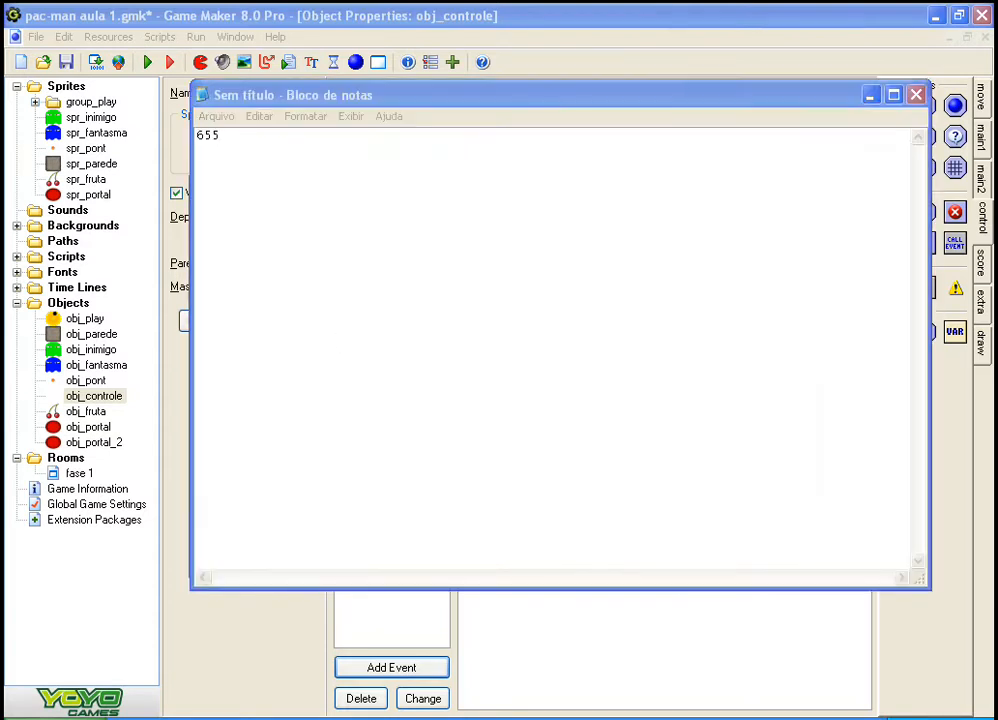
key(alt+Tab)
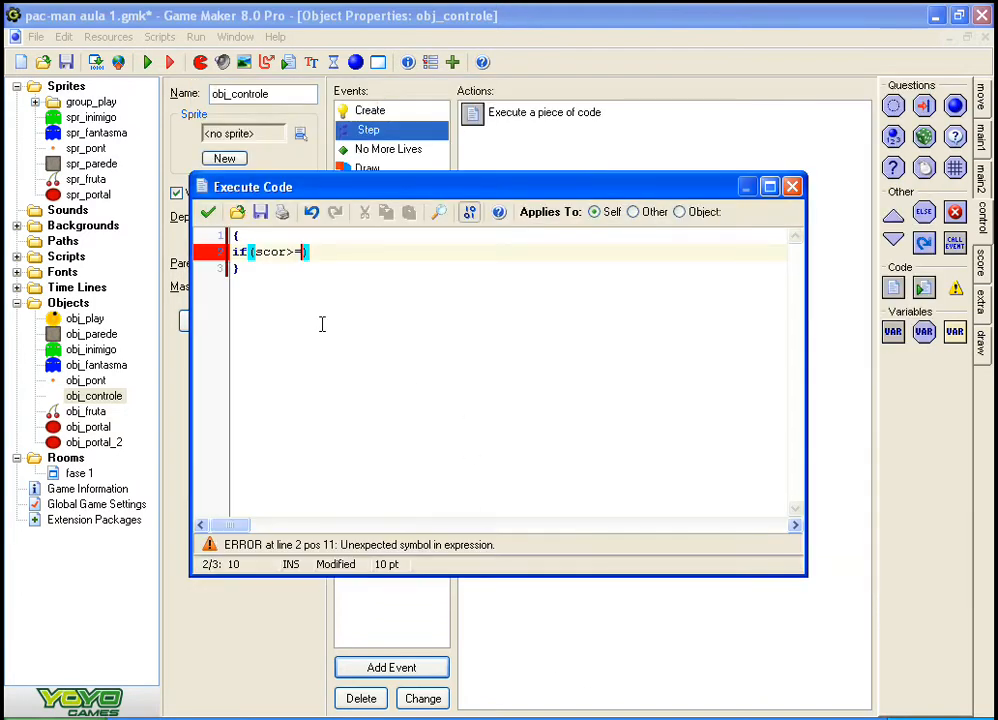
text(655)
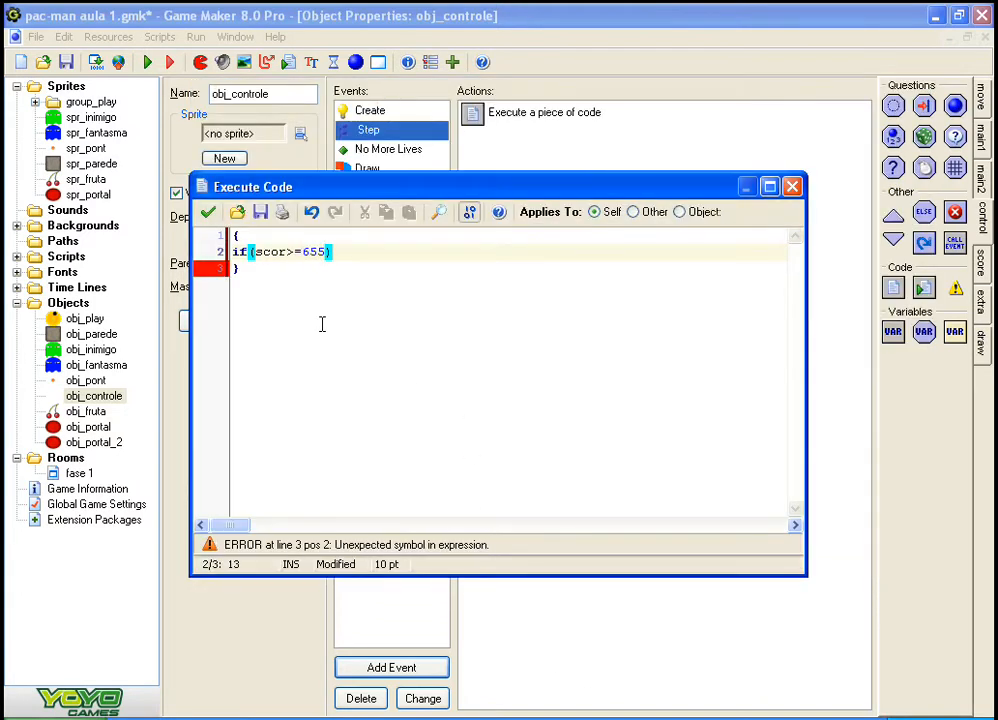
Step: Correct the variable name in the if condition to score
key(End)
key(Left)
key(Left)
key(Left)
key(Left)
key(Left)
key(Left)
key(Left)
text(o)
key(Right)
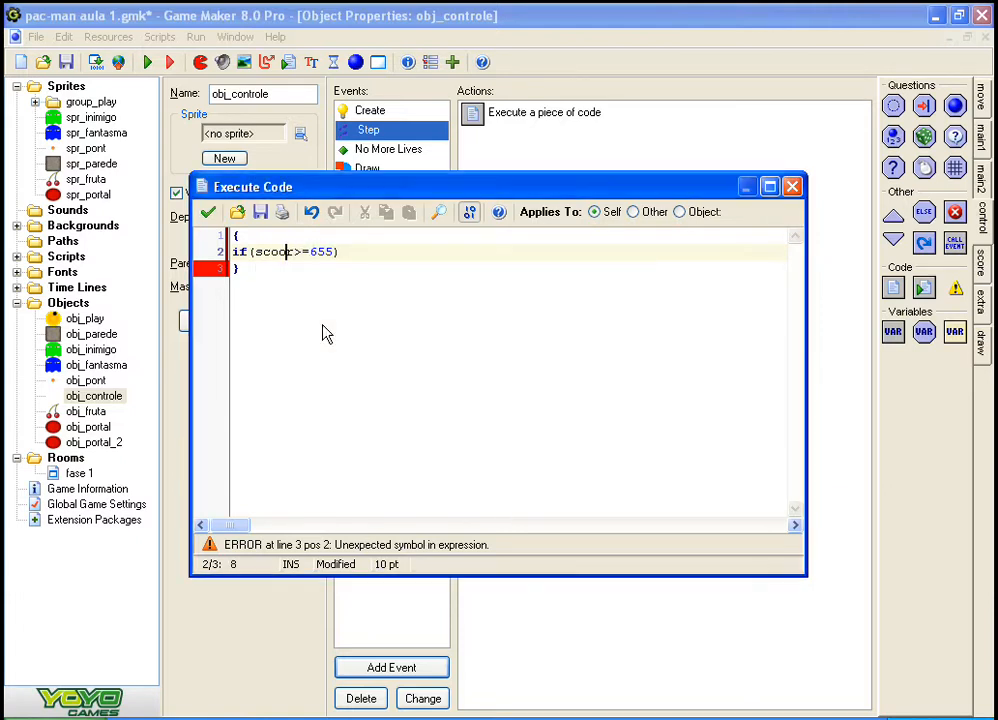
key(BackSpace)
key(BackSpace)
key(BackSpace)
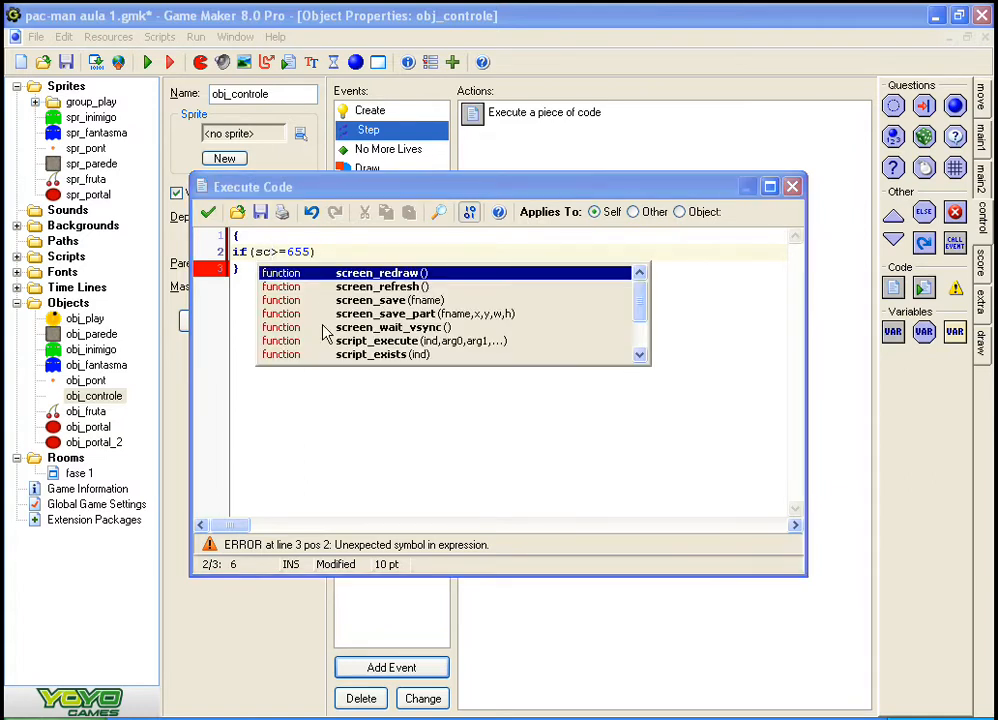
text(ore)
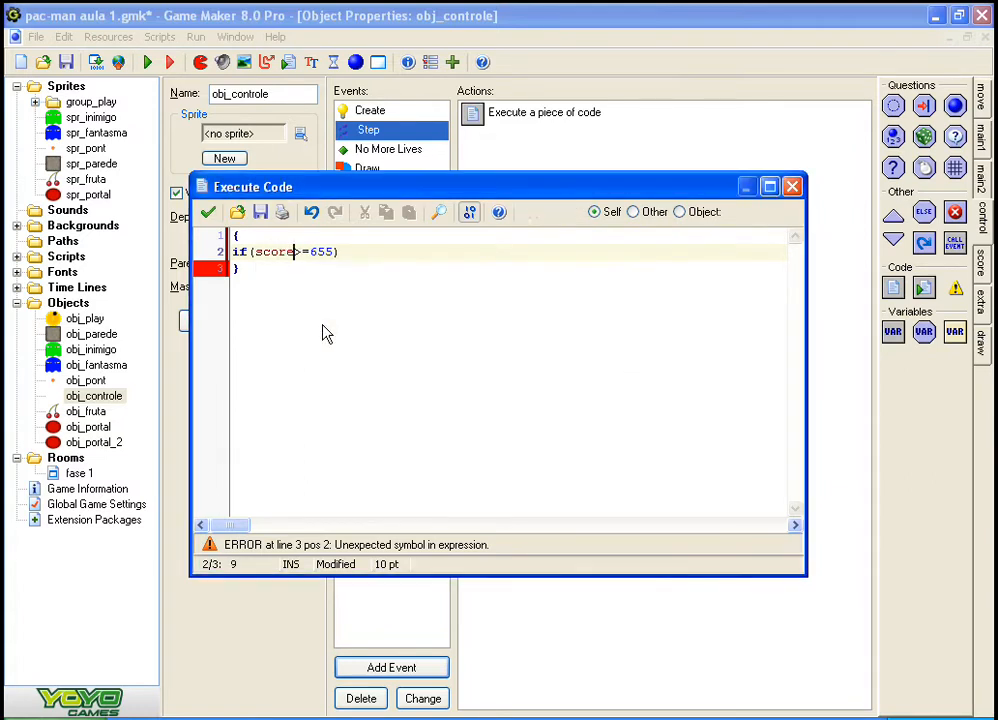
key(Right)
key(Right)
key(Right)
key(Right)
key(Left)
key(Left)
Step: Add the block {room_goto_next()} after the if condition to send the player to the following room
key(End)
text({})
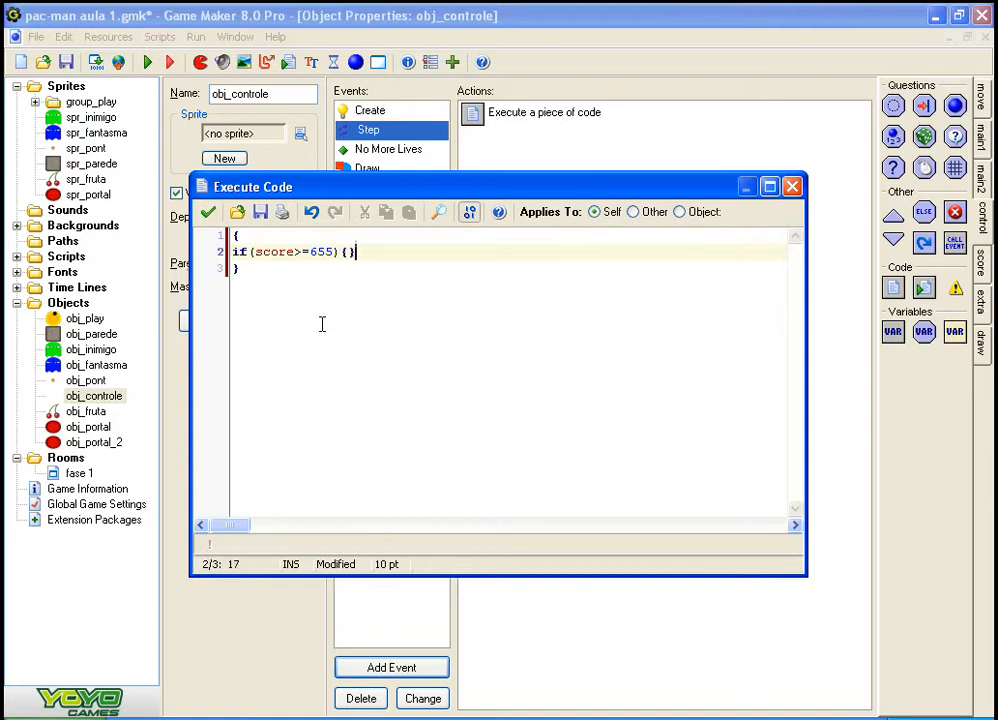
key(Left)
text(room)
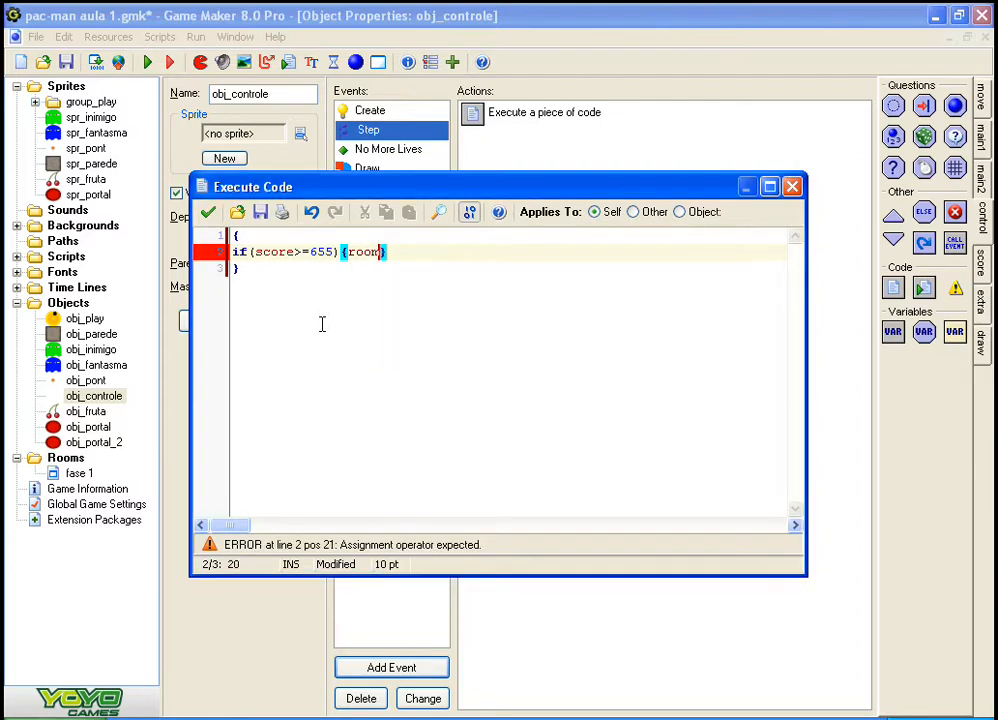
text(_)
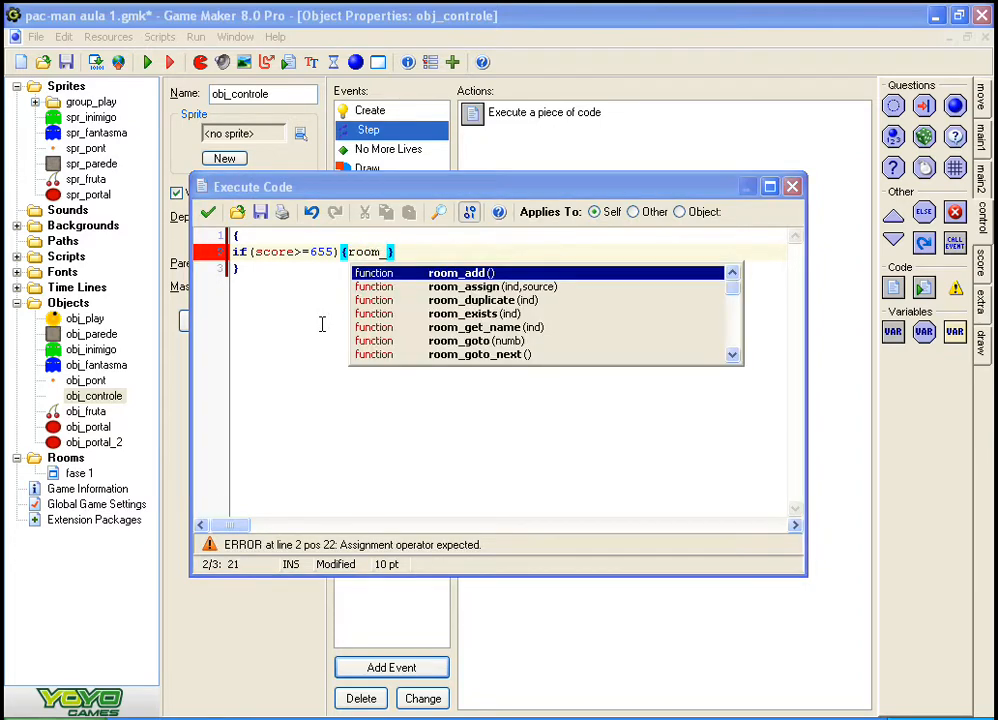
key(Down)
key(Down)
key(Down)
key(Down)
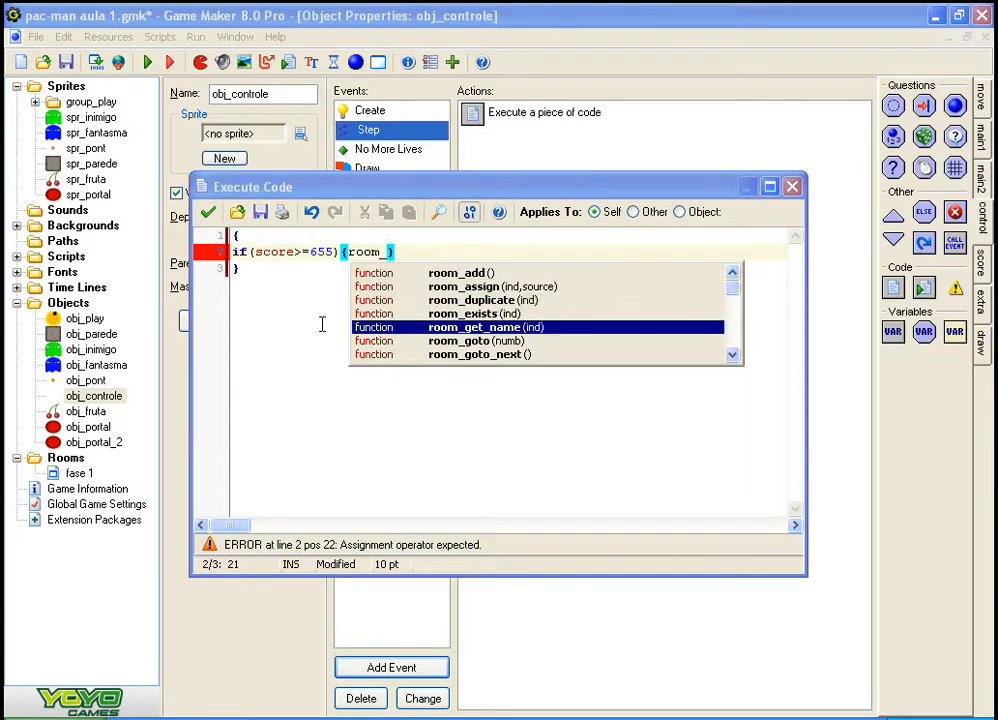
key(Down)
key(Down)
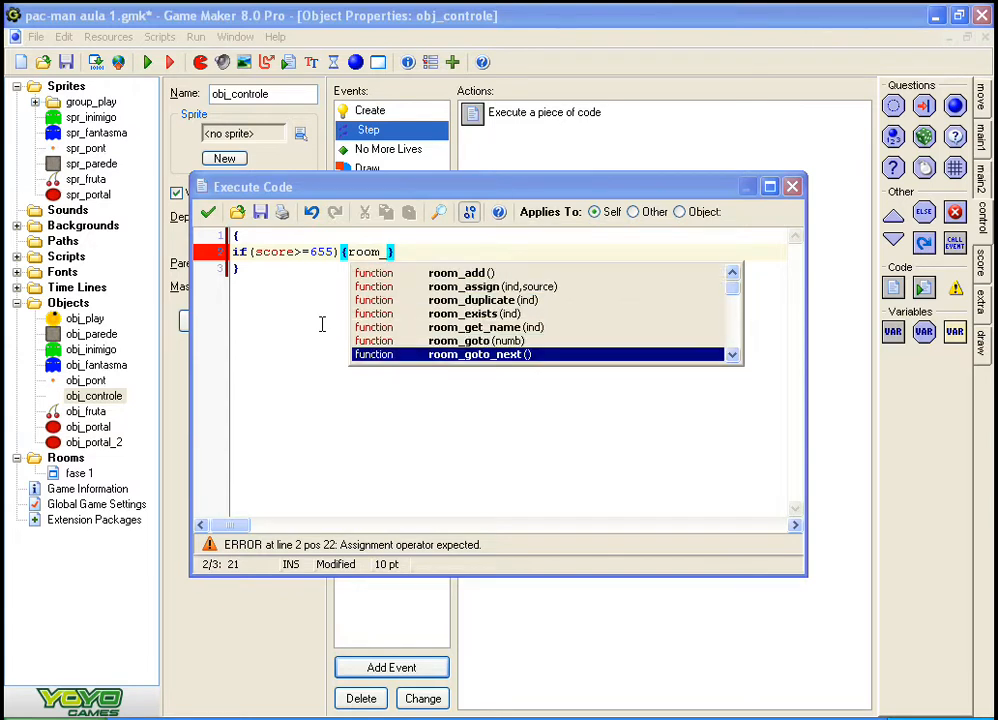
key(Return)
key(End)
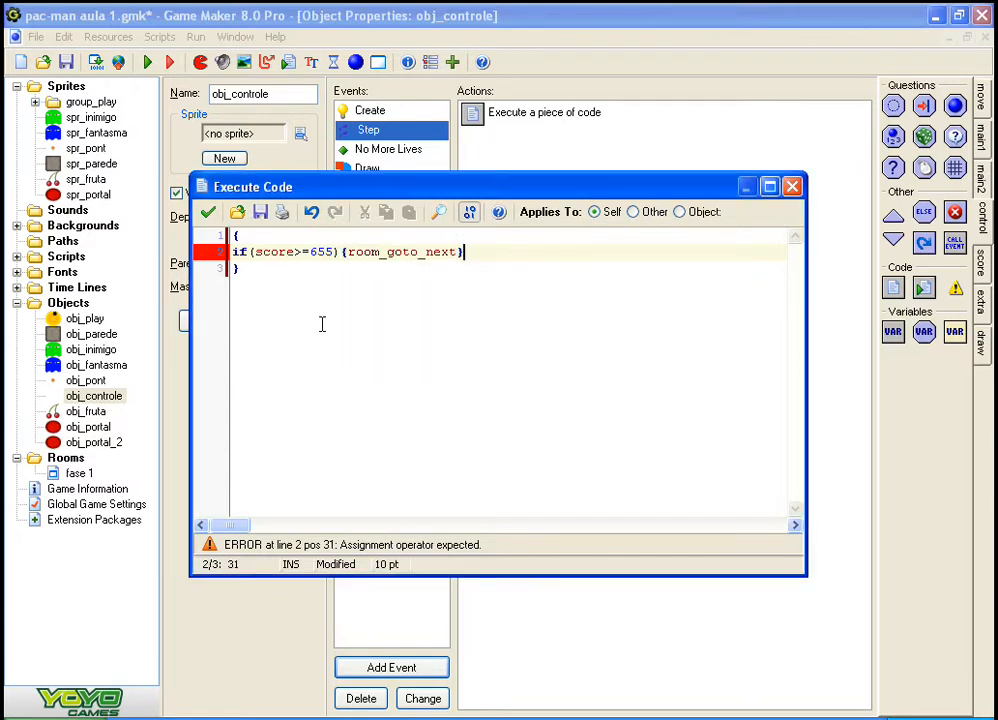
key(Left)
text(())
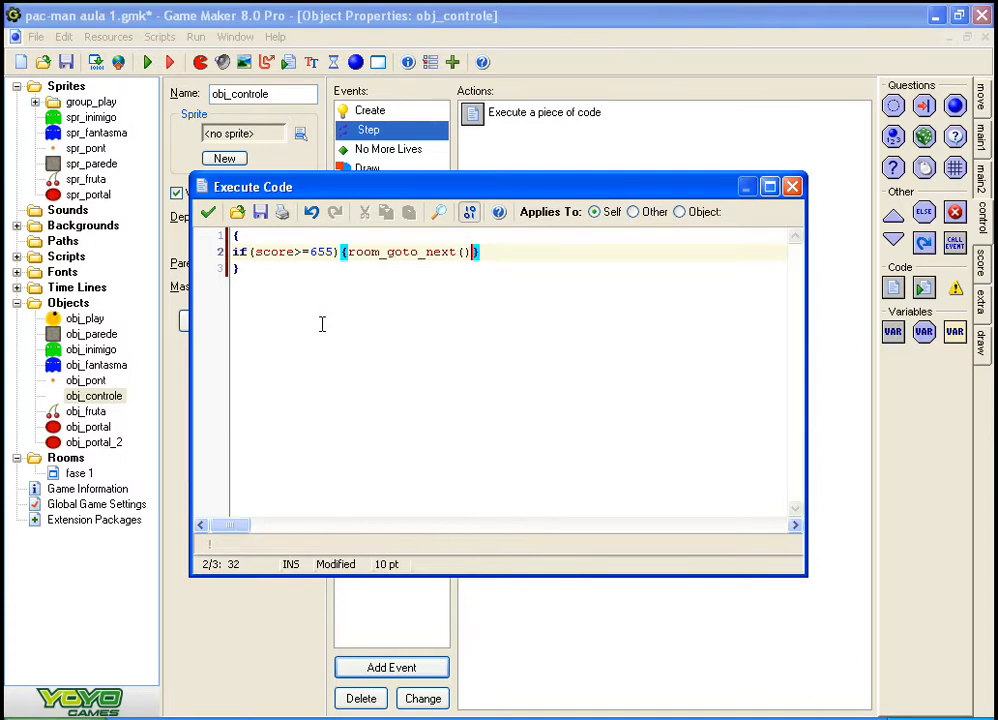
key(Down)
key(Up)
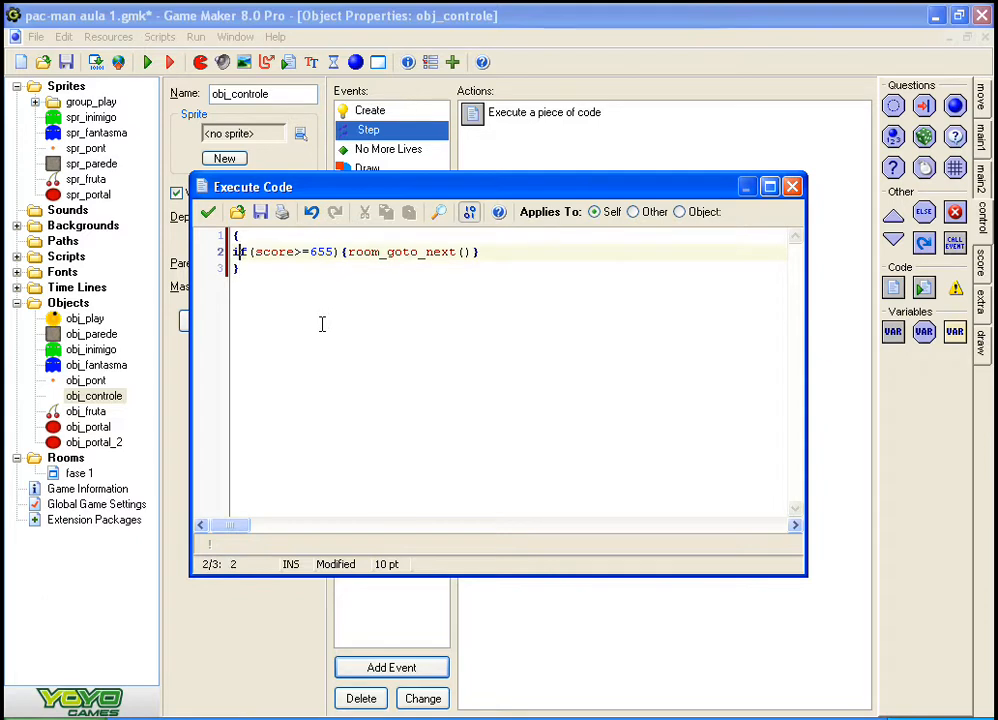
key(Right)
key(Right)
key(Right)
key(Right)
key(Right)
key(Right)
key(Right)
key(Right)
key(Right)
key(Right)
key(Right)
key(Right)
key(Right)
key(Right)
key(Right)
key(Right)
key(Right)
key(Right)
key(Right)
key(Right)
key(Right)
key(Right)
key(Right)
key(Right)
key(Right)
key(Right)
key(Right)
key(Right)
key(Right)
key(Down)
key(Left)
key(Up)
key(End)
key(Down)
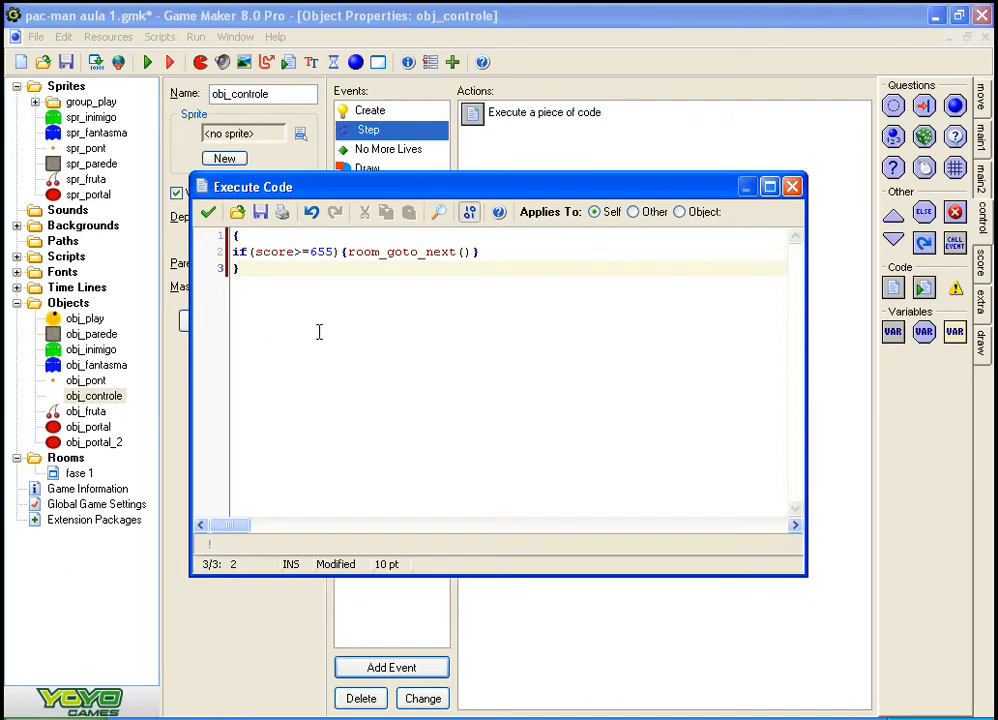
Step: Examine the code's braces, the score comparison and the room_goto_next() call in obj_controle's Step event
drag(268, 252, 480, 252)
click(468, 388)
double_click(233, 251)
click(238, 269)
drag(261, 252, 295, 252)
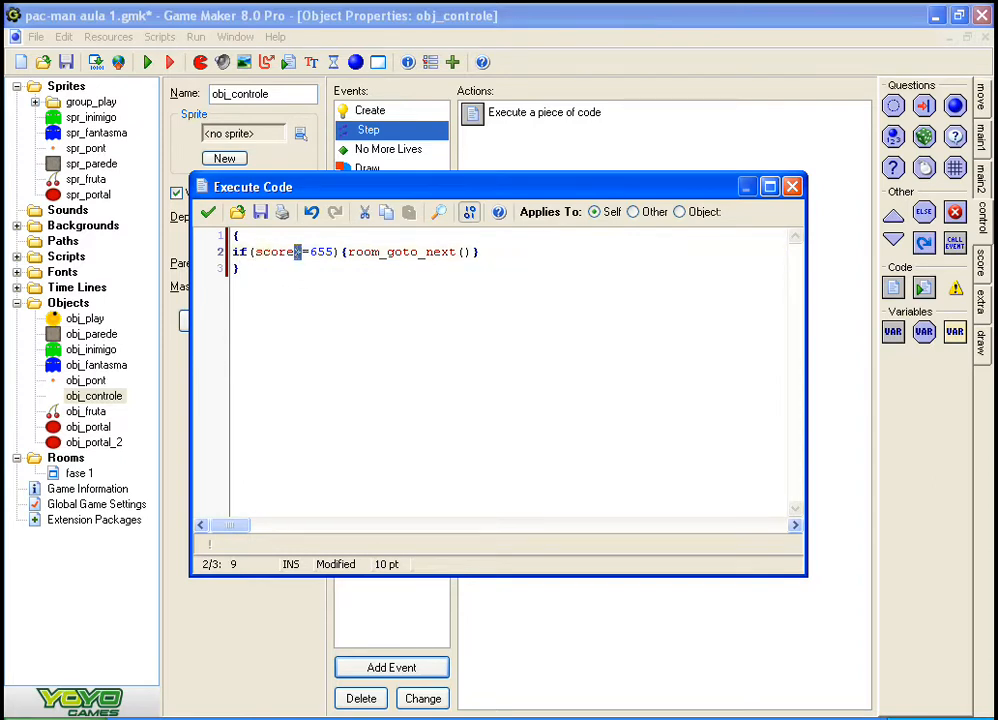
click(303, 252)
click(323, 252)
drag(326, 256, 460, 257)
click(318, 261)
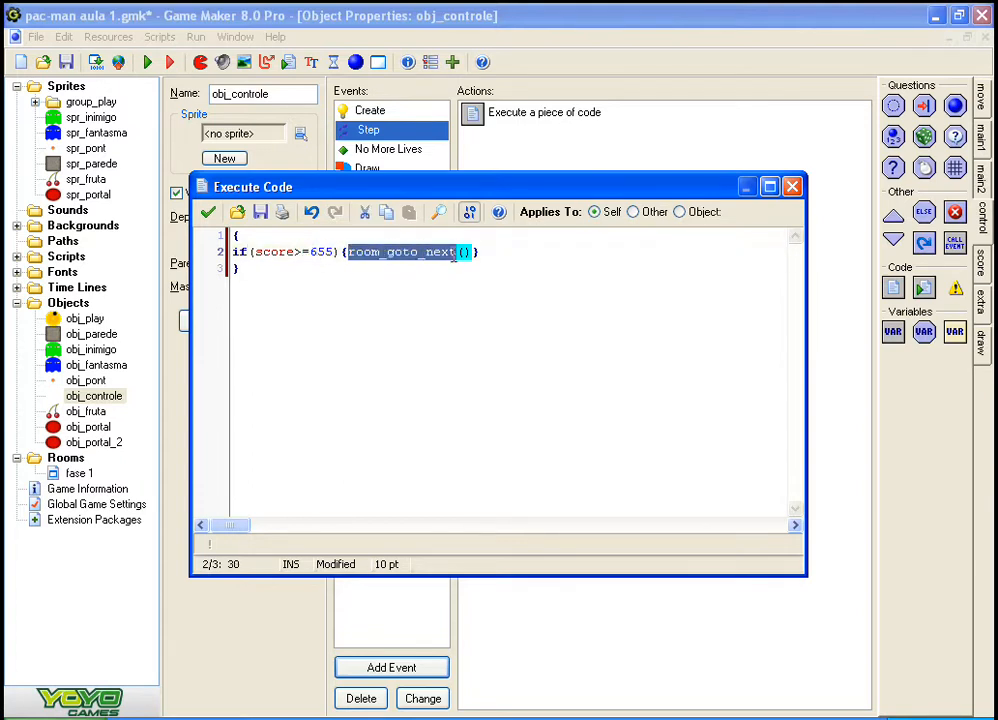
click(430, 425)
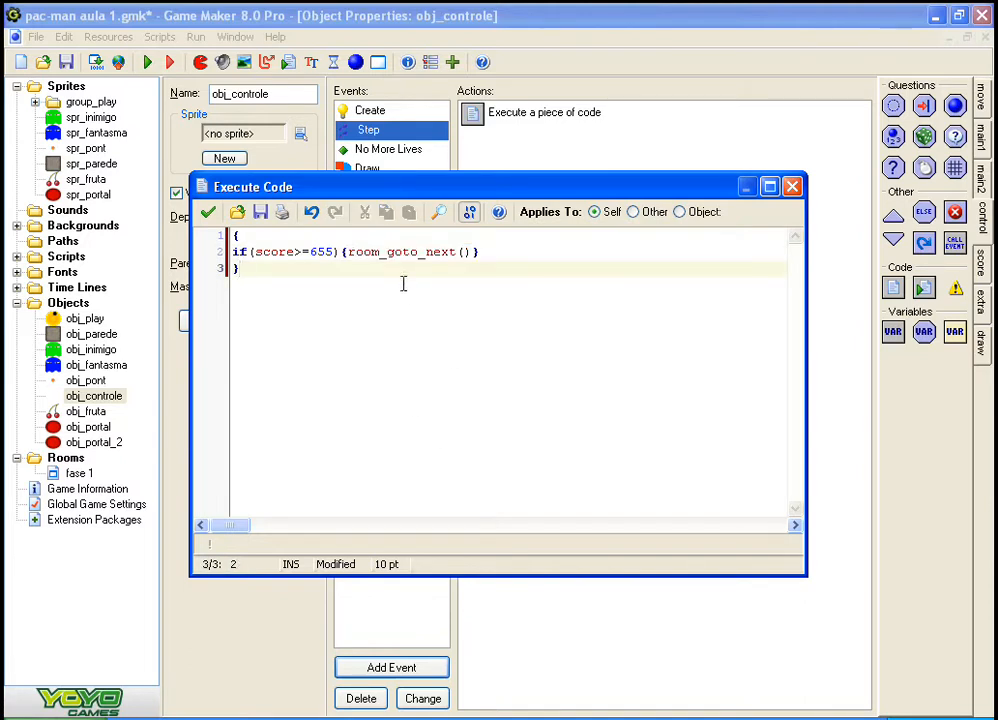
drag(350, 251, 448, 256)
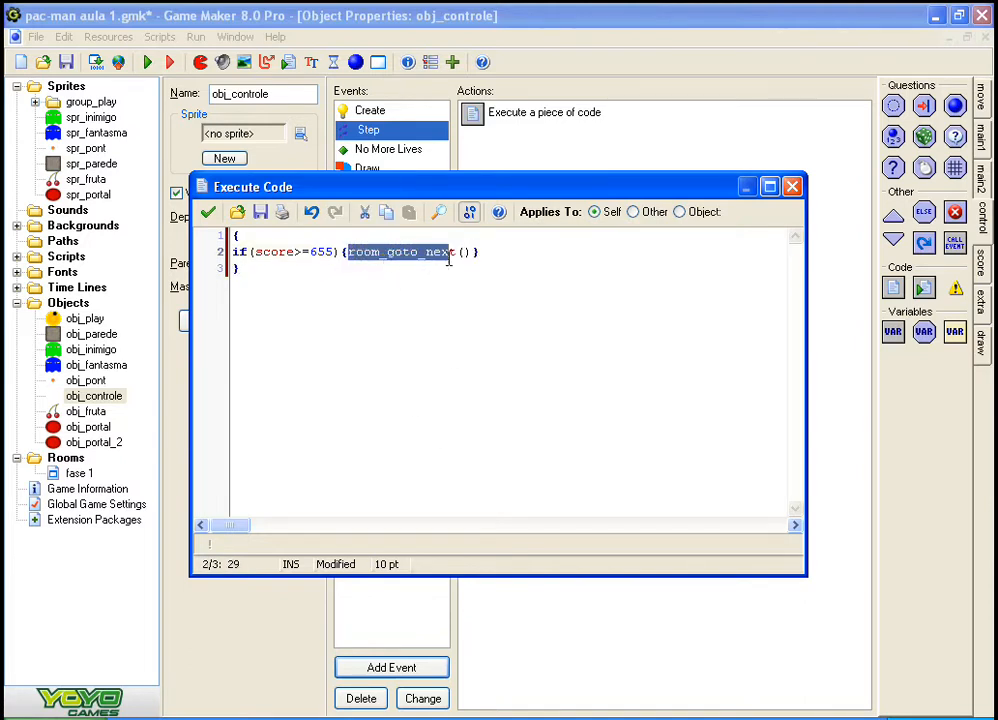
click(462, 256)
click(326, 371)
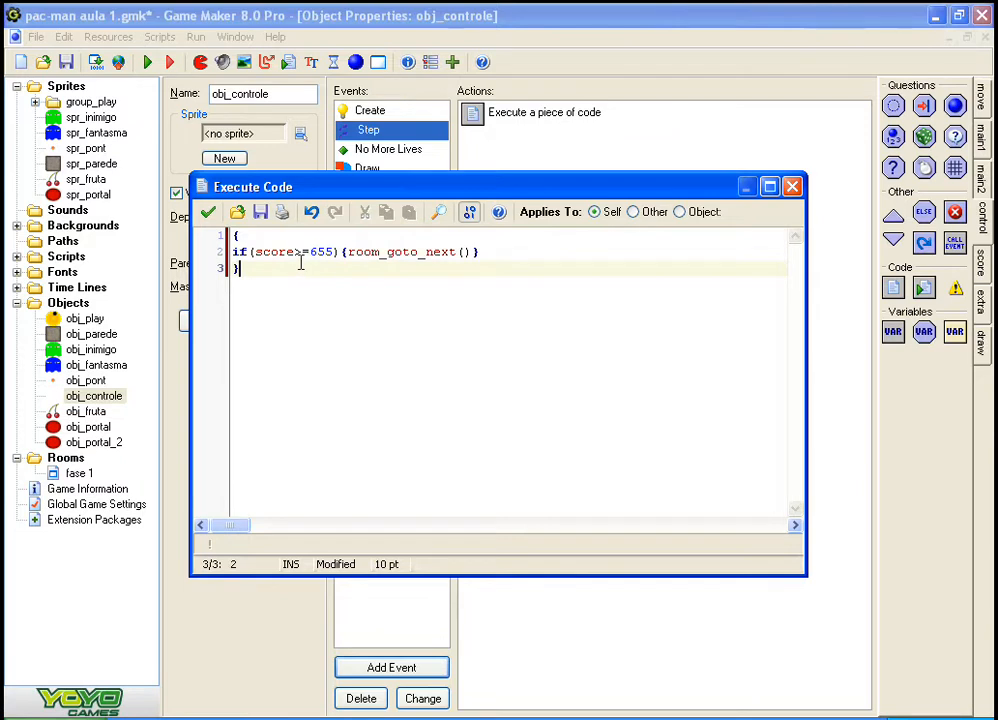
Step: Change the if condition to score=655, review the line, and accept the code and the obj_controle properties
click(302, 253)
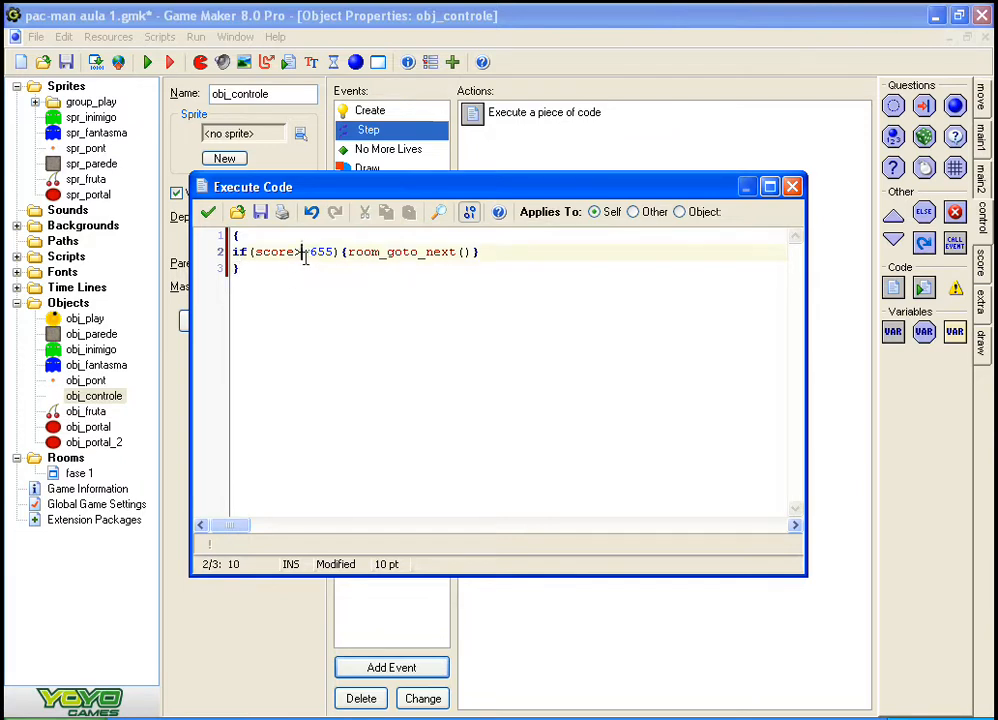
key(BackSpace)
click(292, 267)
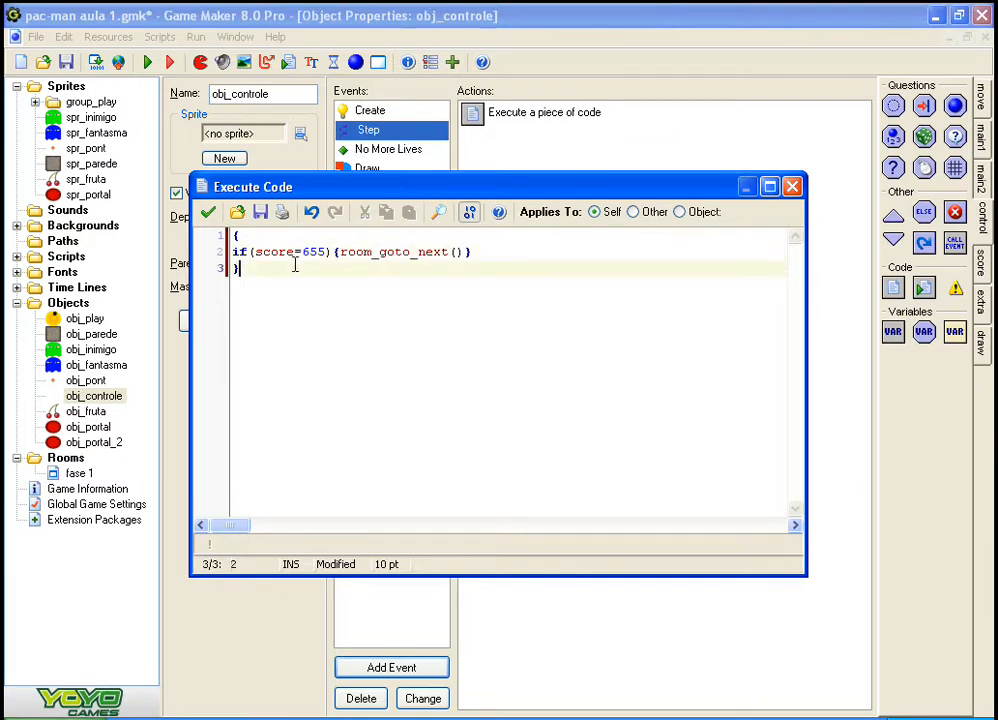
drag(233, 253, 474, 292)
click(294, 264)
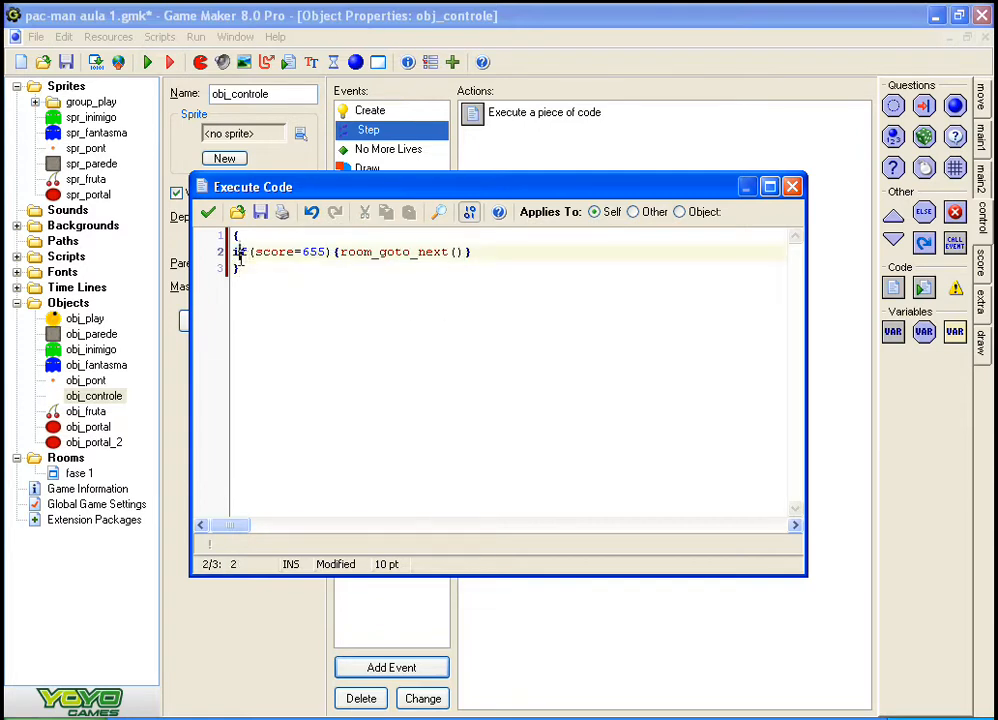
drag(249, 252, 531, 316)
click(320, 259)
click(531, 316)
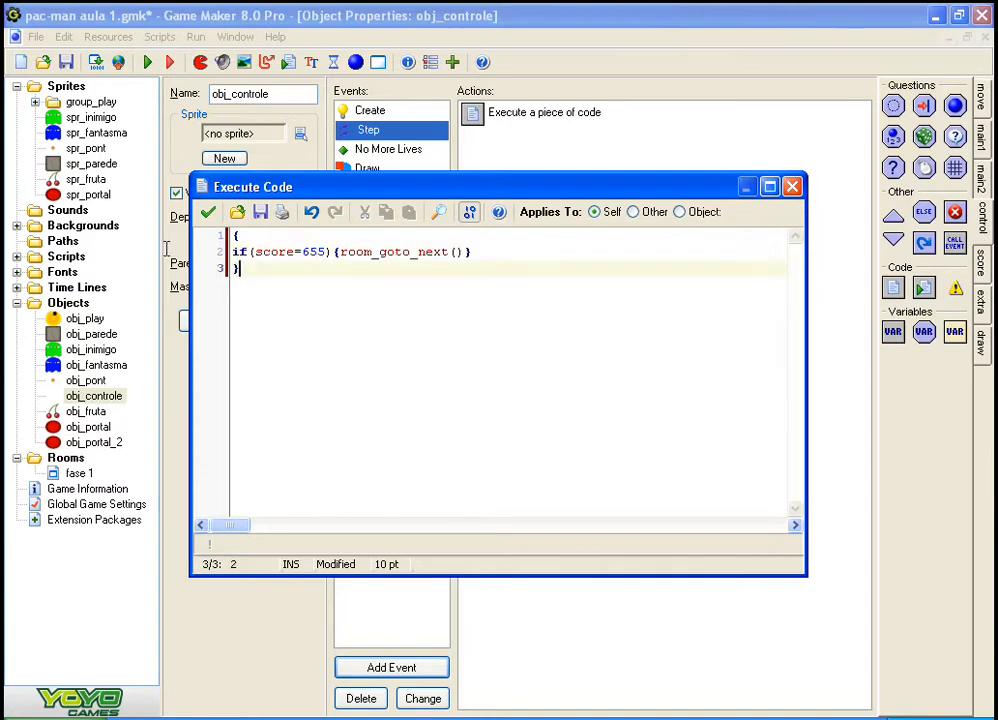
click(208, 212)
click(246, 370)
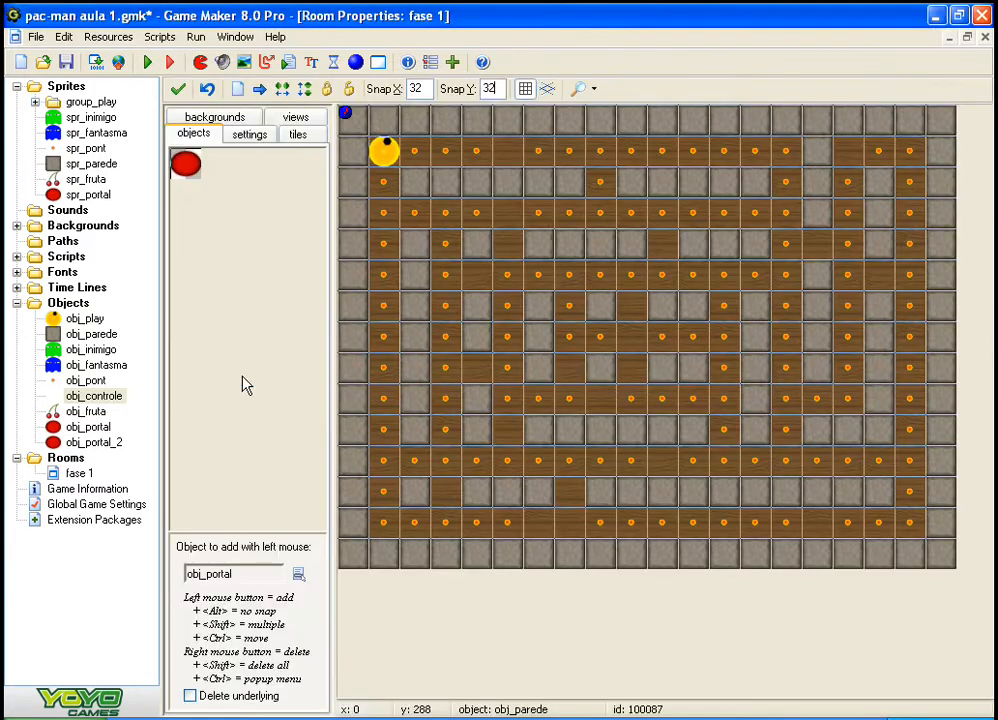
Step: Run the game and steer Pac-Man through the maze, collecting dots until the score reaches 655, to test the phase change
key(F5)
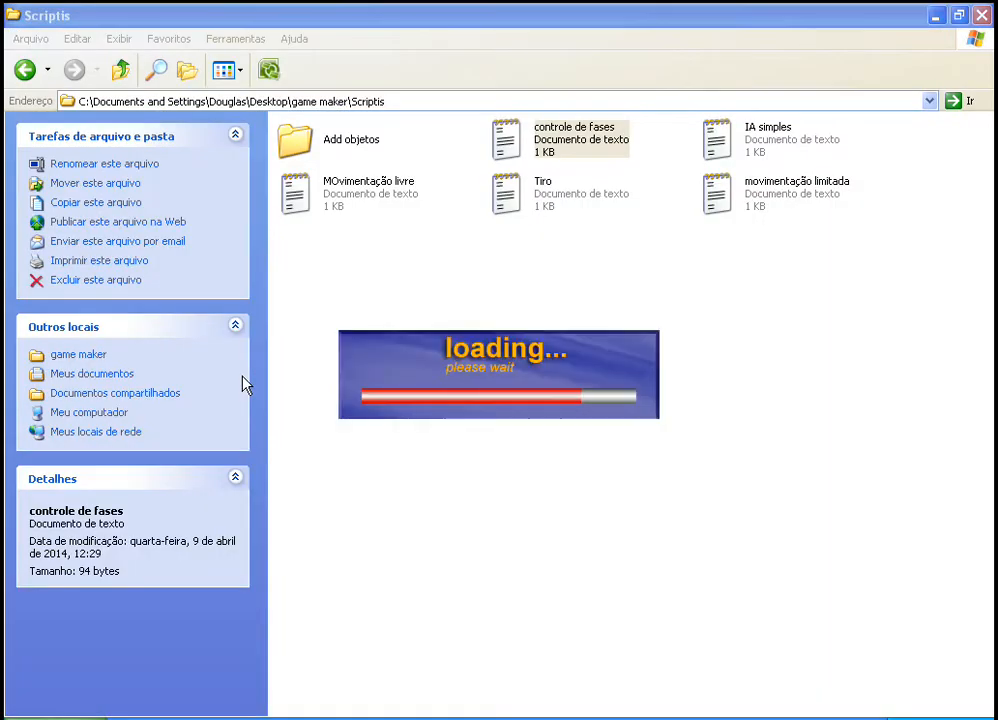
key(Right)
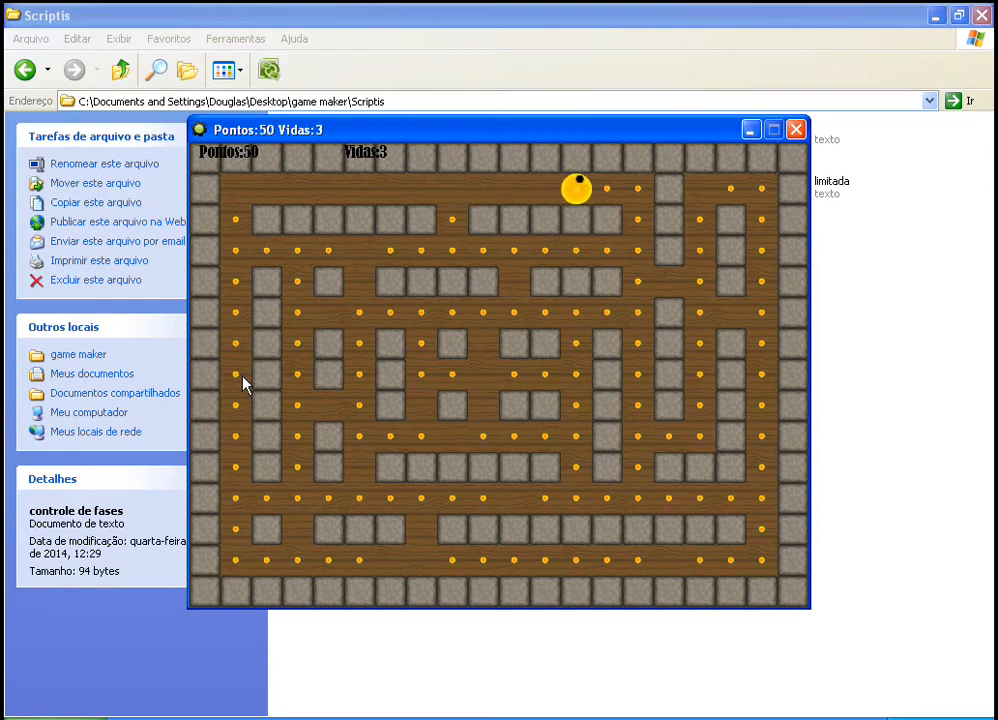
key(Down)
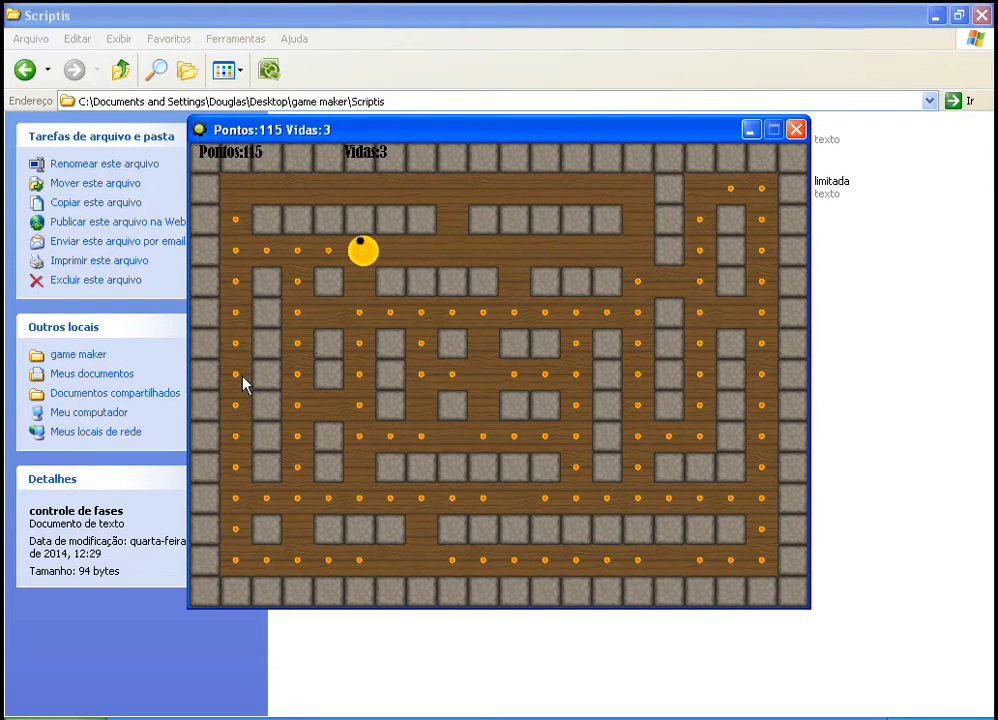
key(Up)
key(Down)
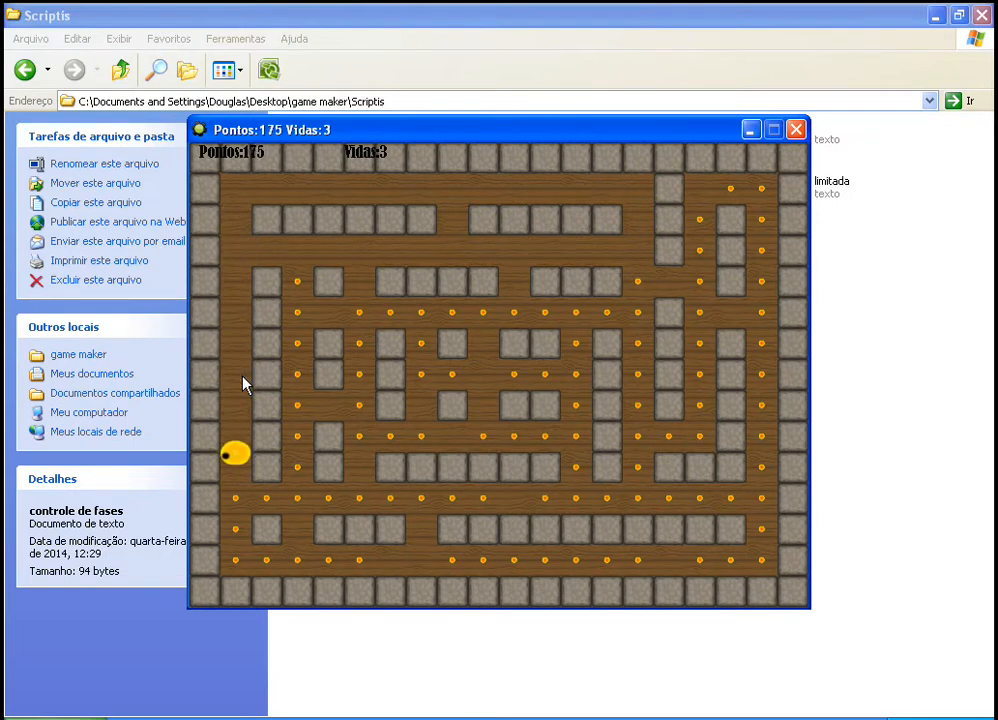
key(Right)
key(Left)
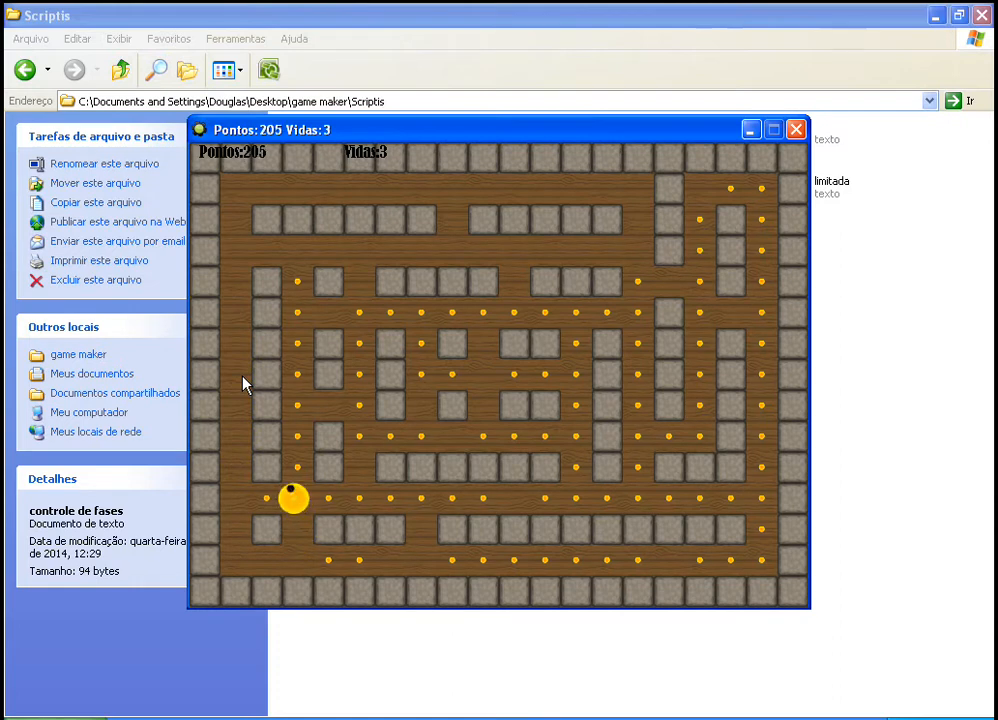
key(Right)
key(Up)
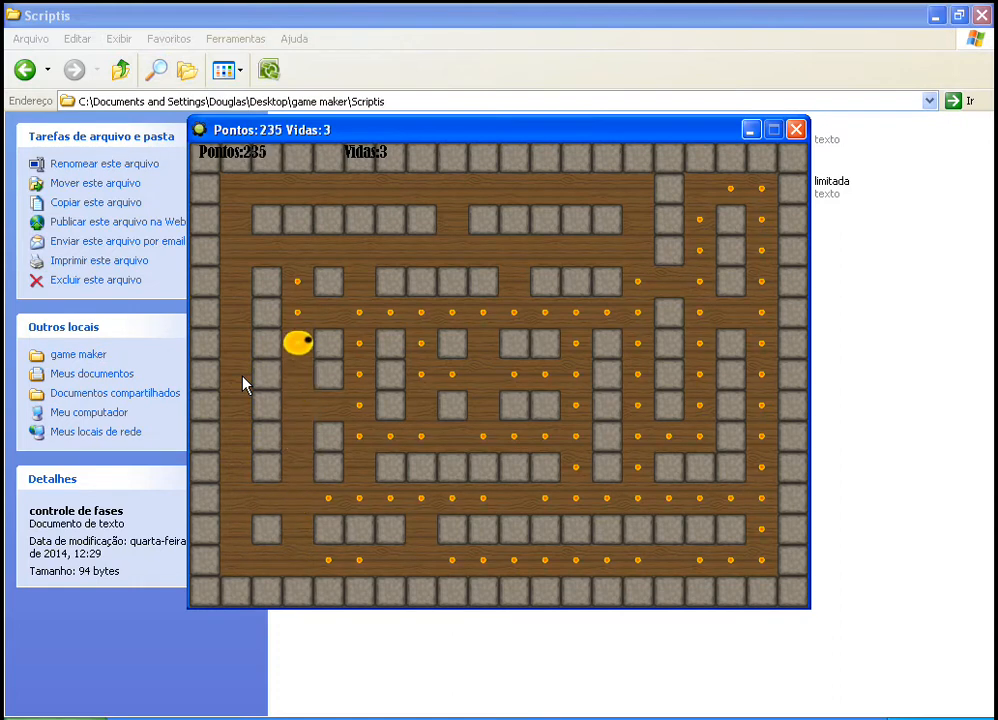
key(Down)
key(Right)
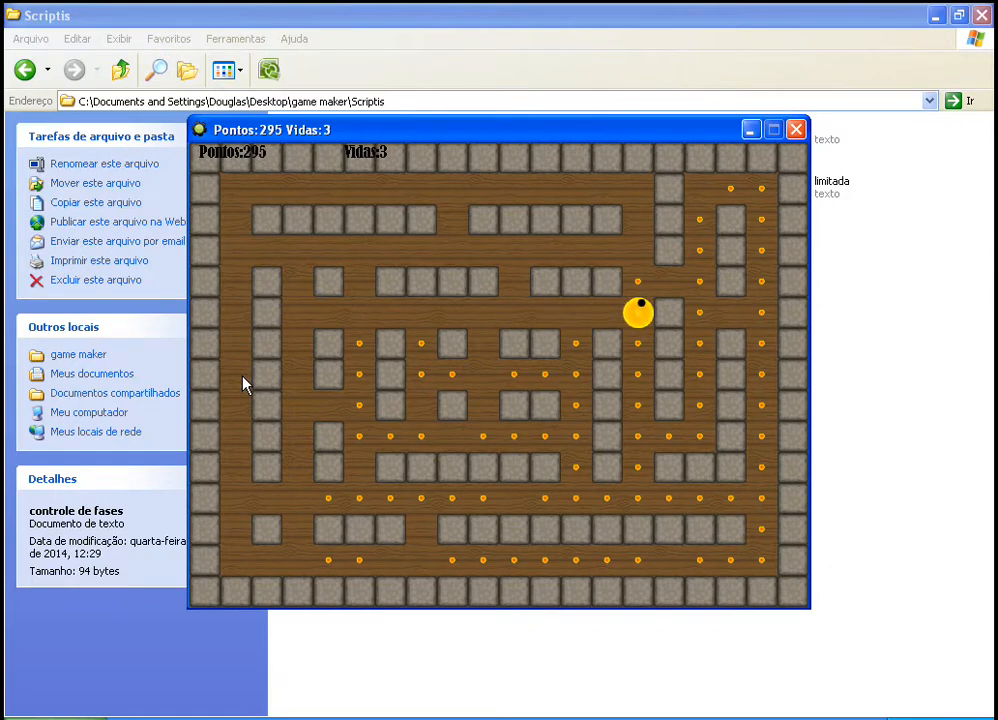
key(Up)
key(Down)
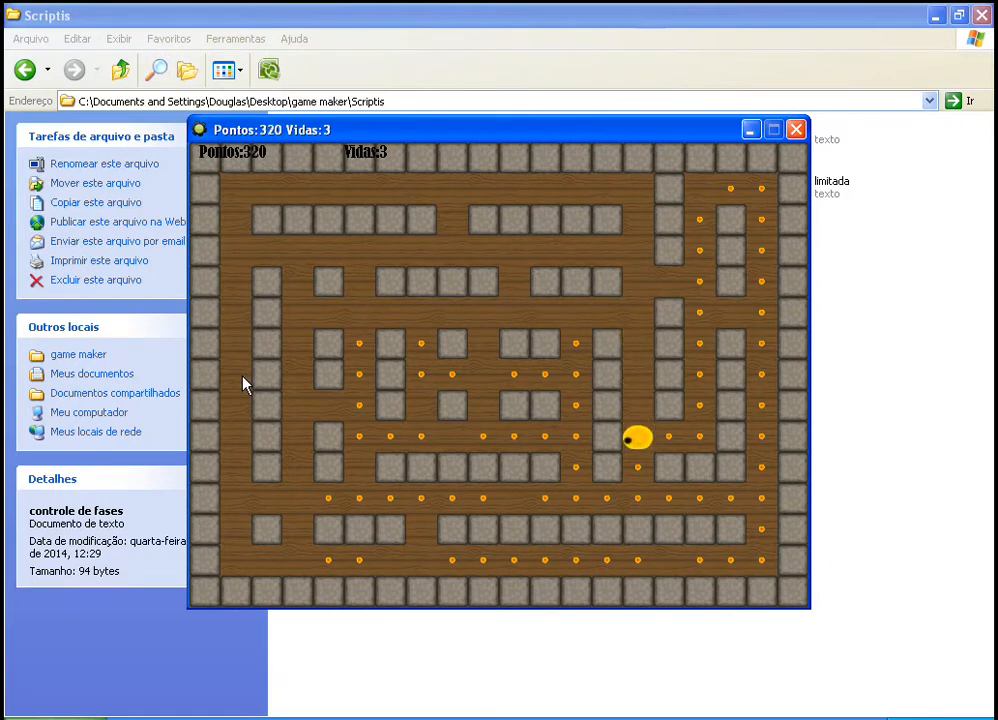
key(Right)
key(Up)
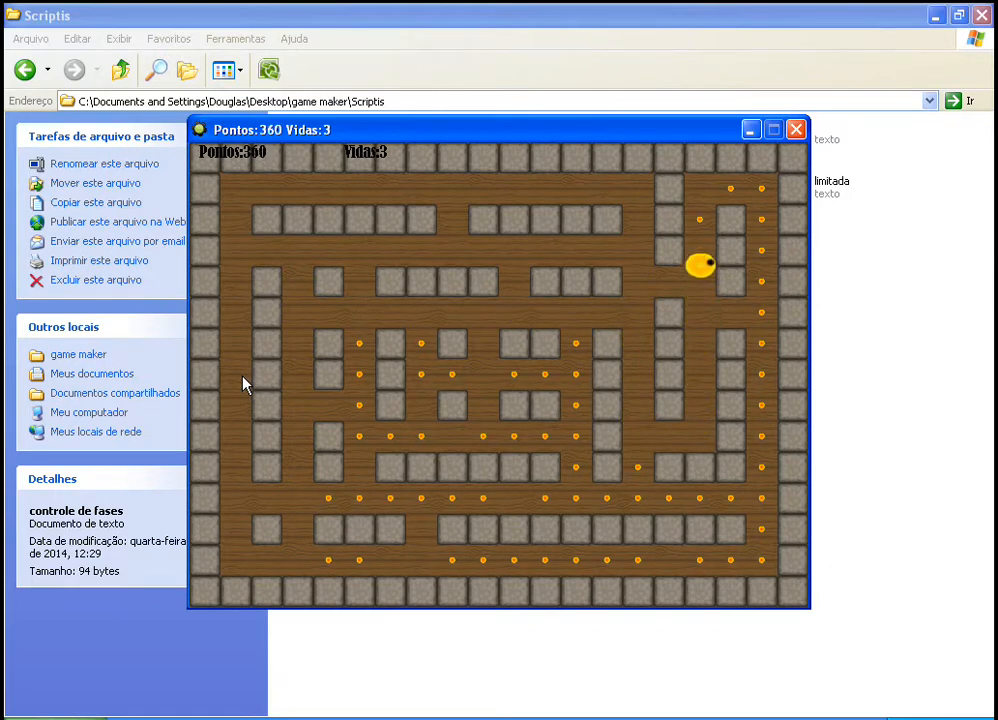
key(Right)
key(Down)
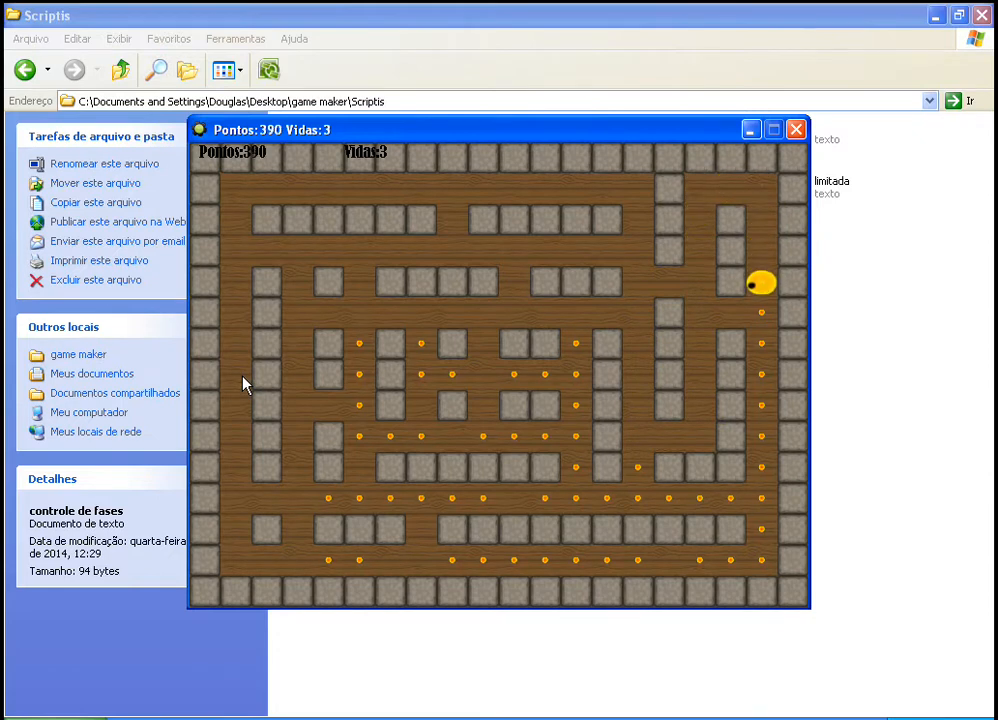
key(Left)
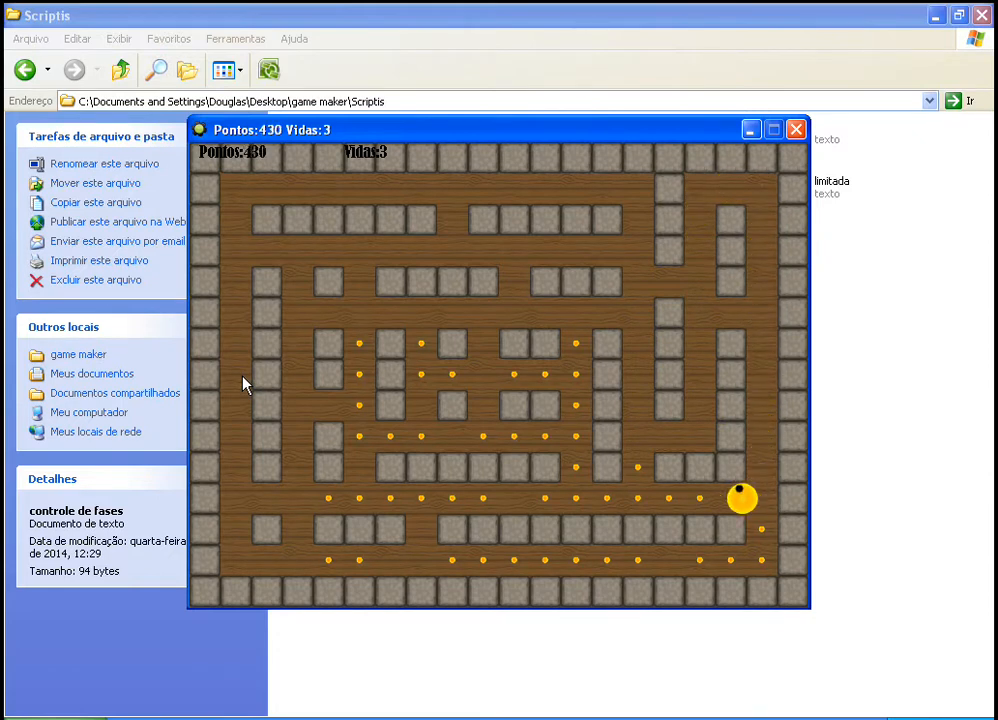
key(Up)
key(Left)
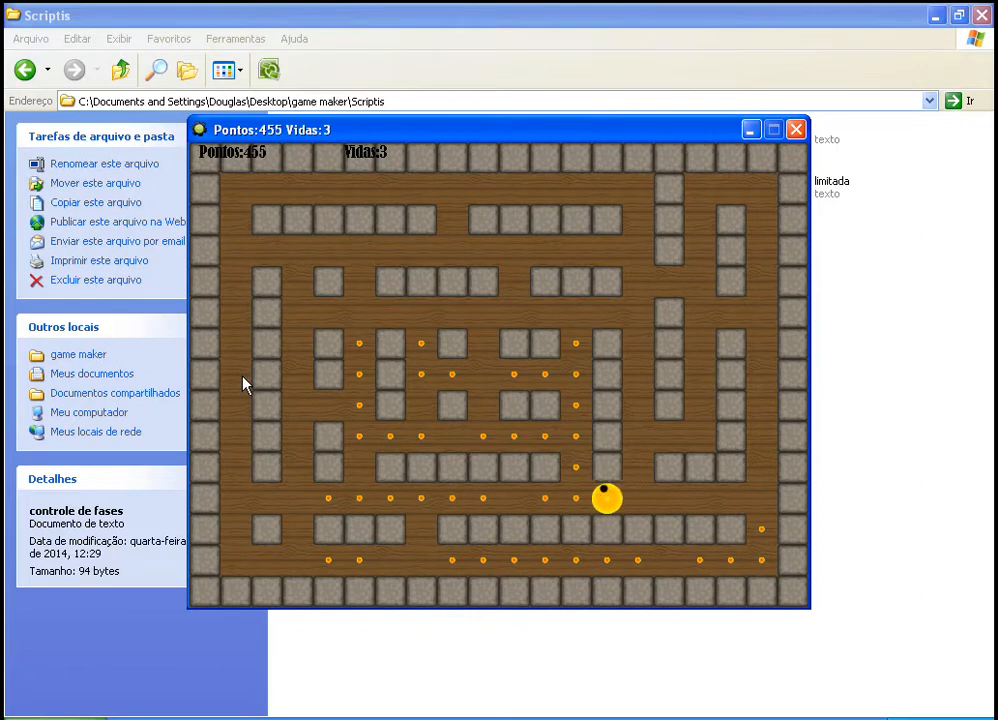
key(Up)
key(Left)
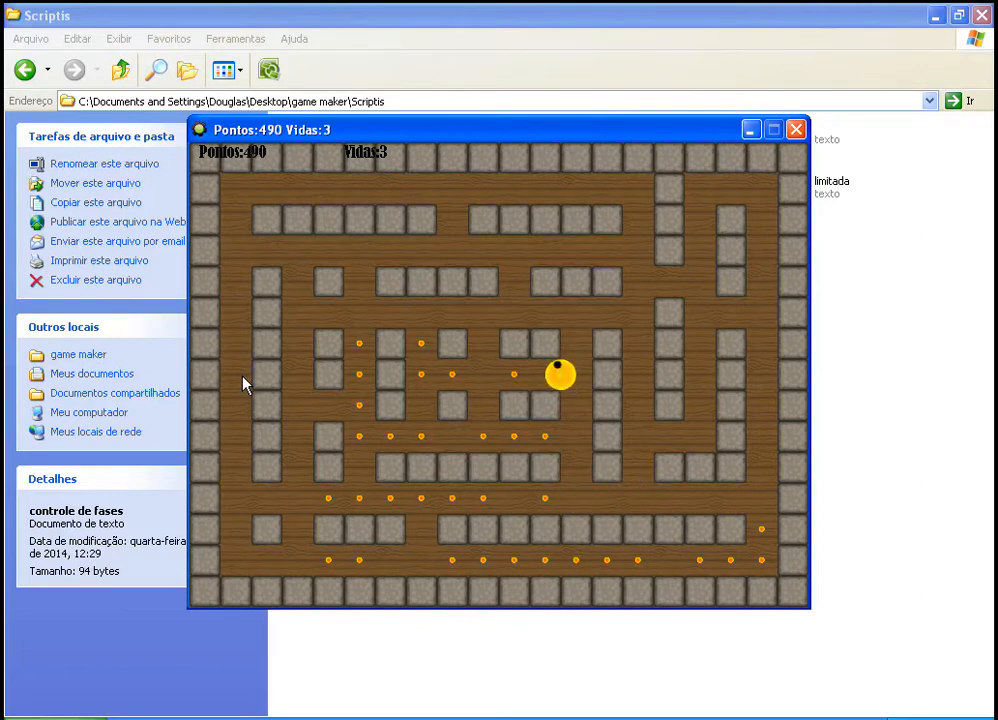
key(Up)
key(Down)
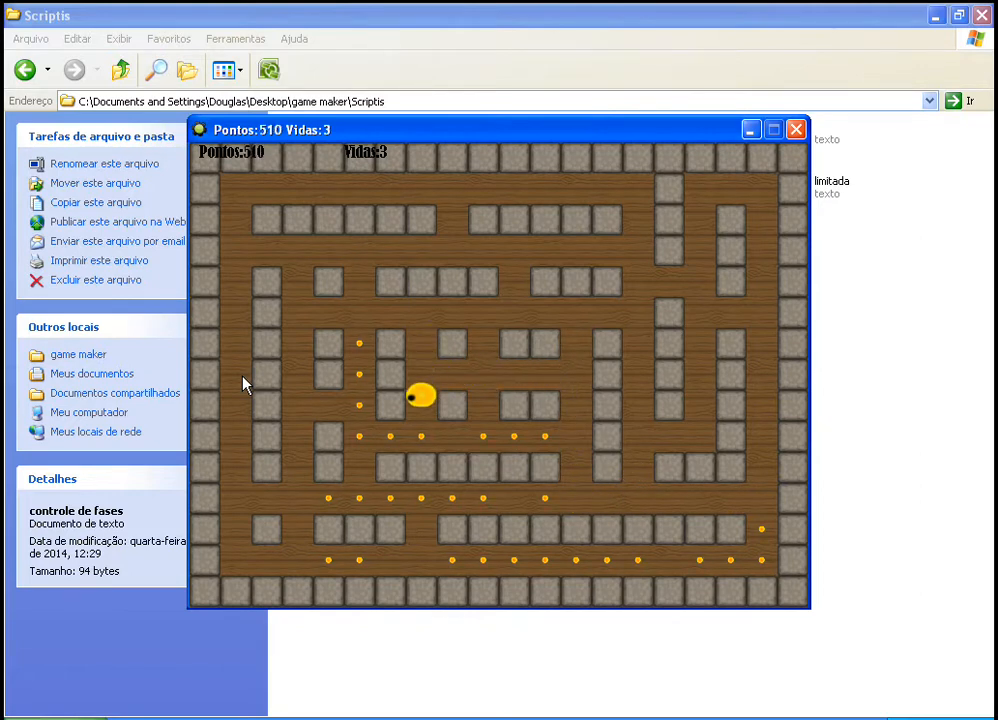
key(Left)
key(Up)
key(Right)
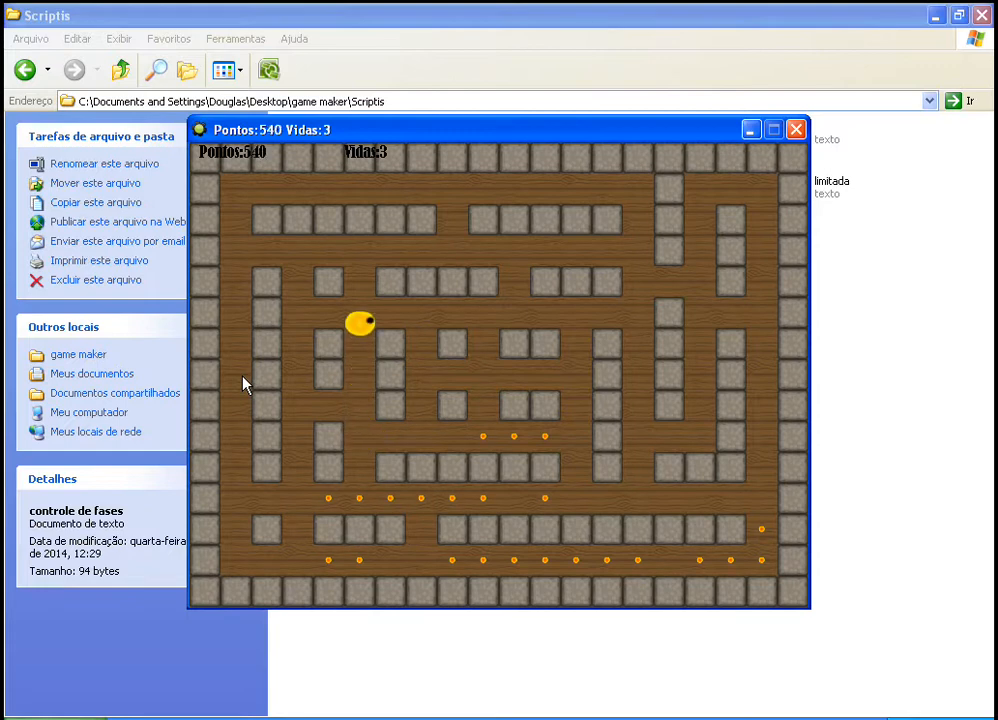
key(Down)
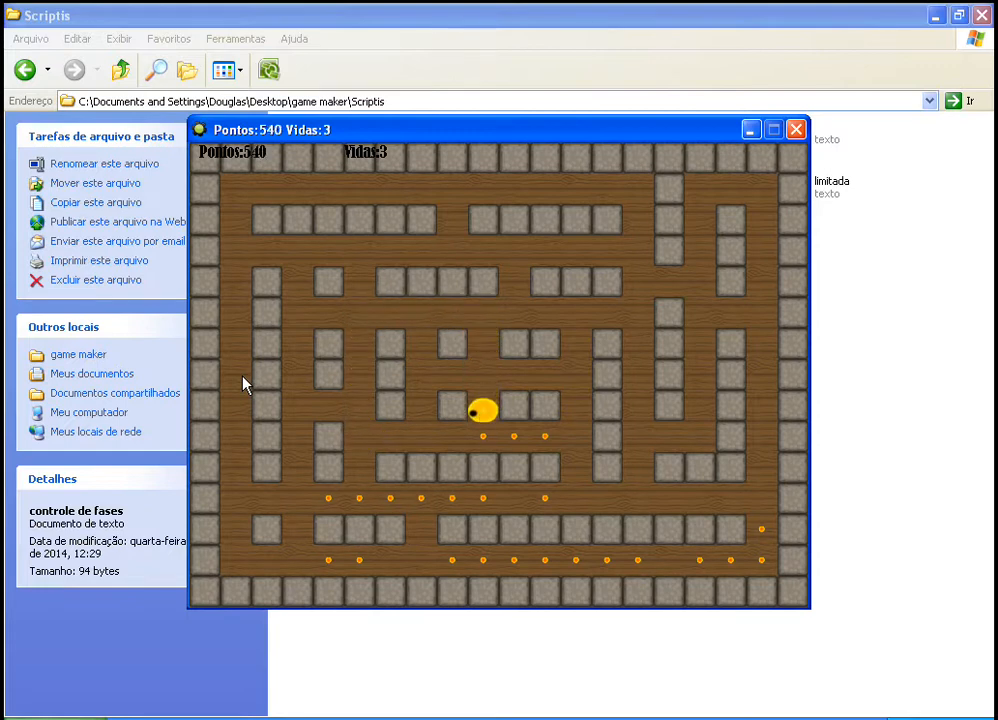
key(Right)
key(Down)
key(Left)
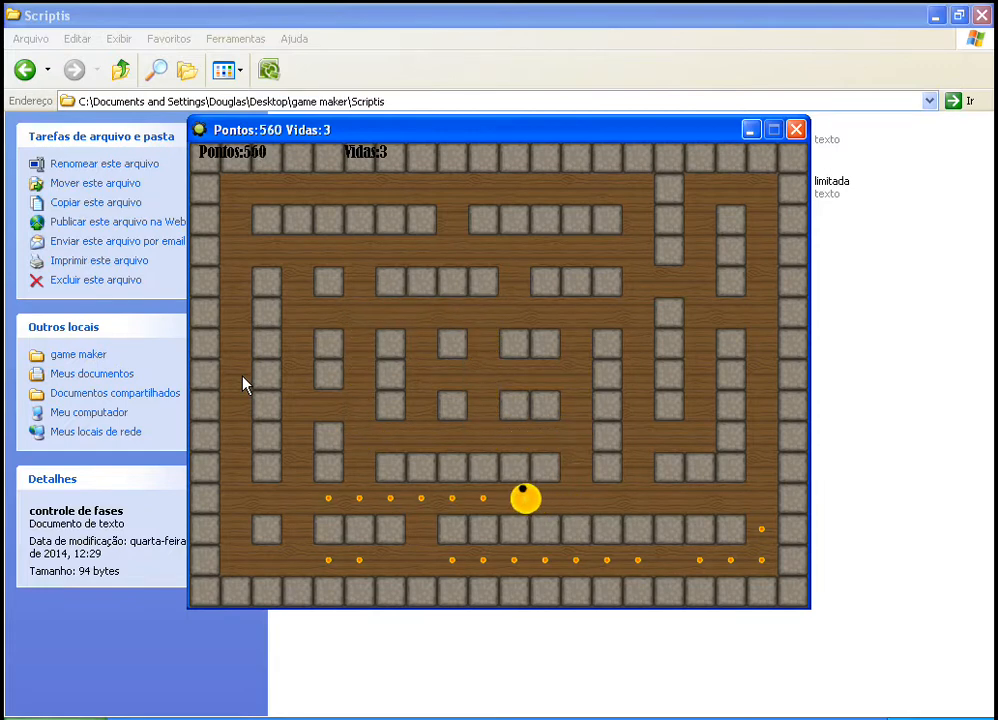
key(Right)
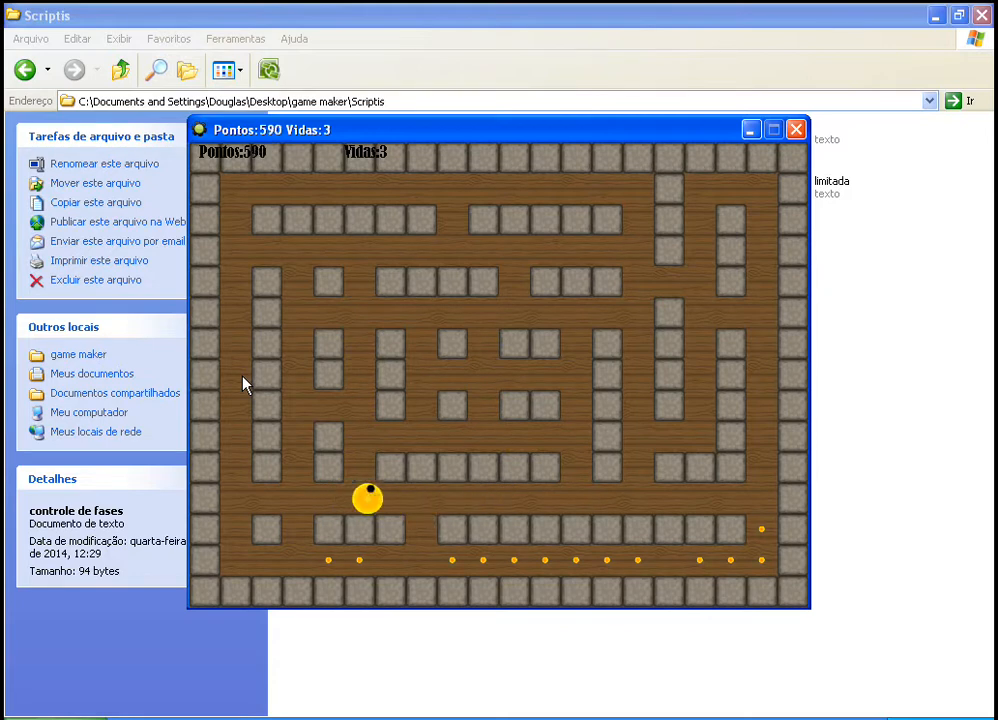
key(Down)
key(Left)
key(Right)
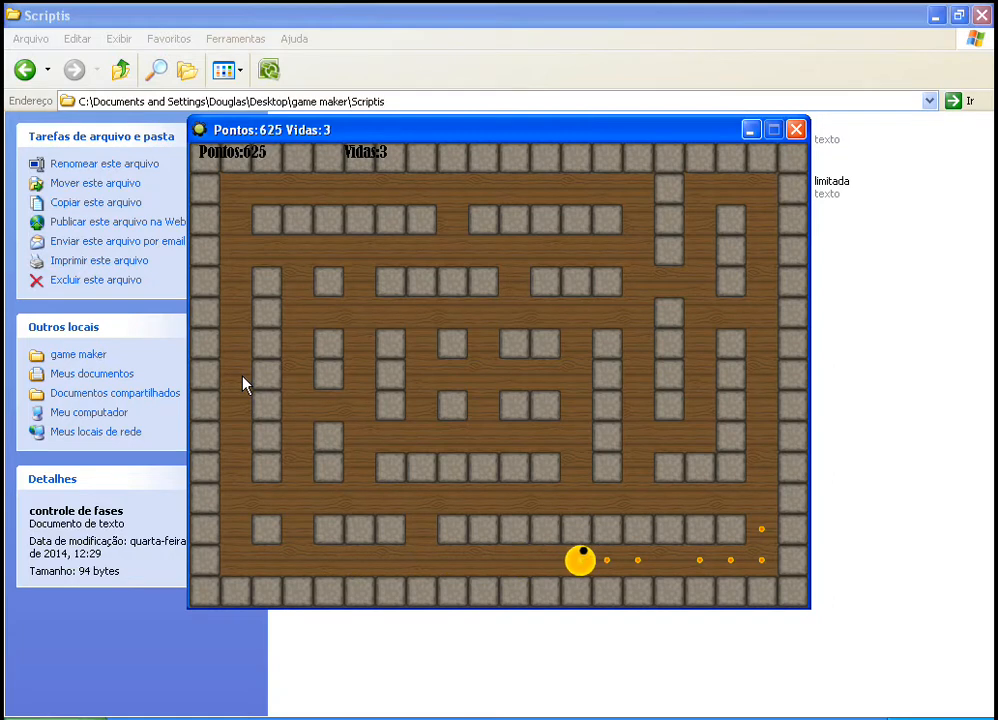
key(Up)
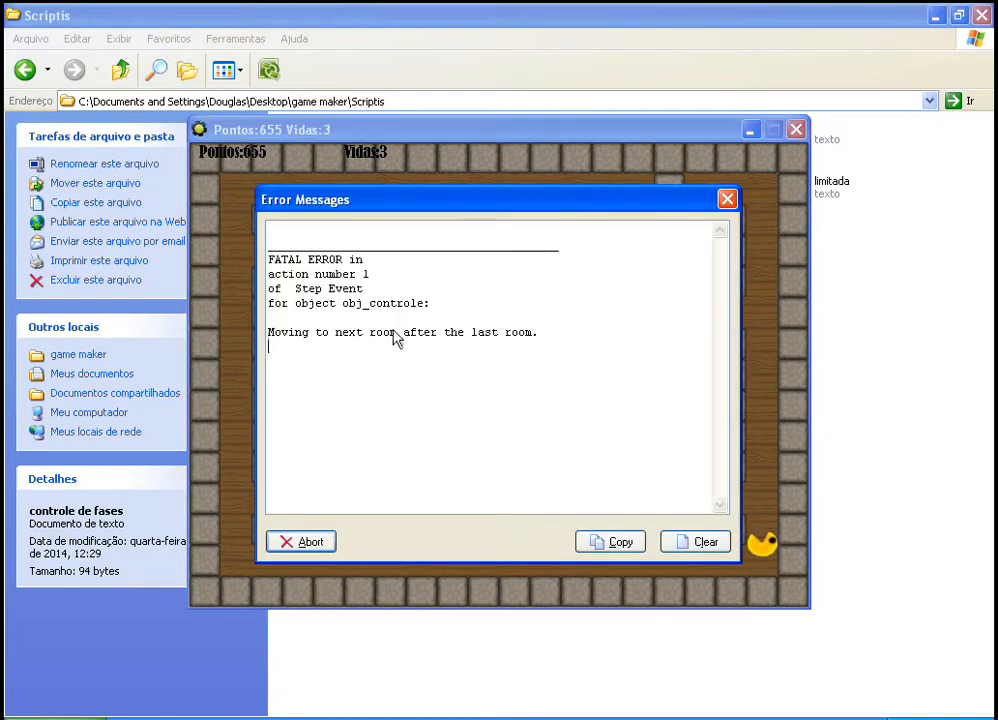
Step: Examine the error message's cause, event and object, and abort the running game
click(268, 345)
drag(268, 333, 556, 335)
click(561, 412)
click(384, 304)
click(577, 366)
click(296, 314)
drag(312, 303, 443, 303)
click(408, 304)
drag(296, 288, 376, 354)
click(495, 372)
click(302, 541)
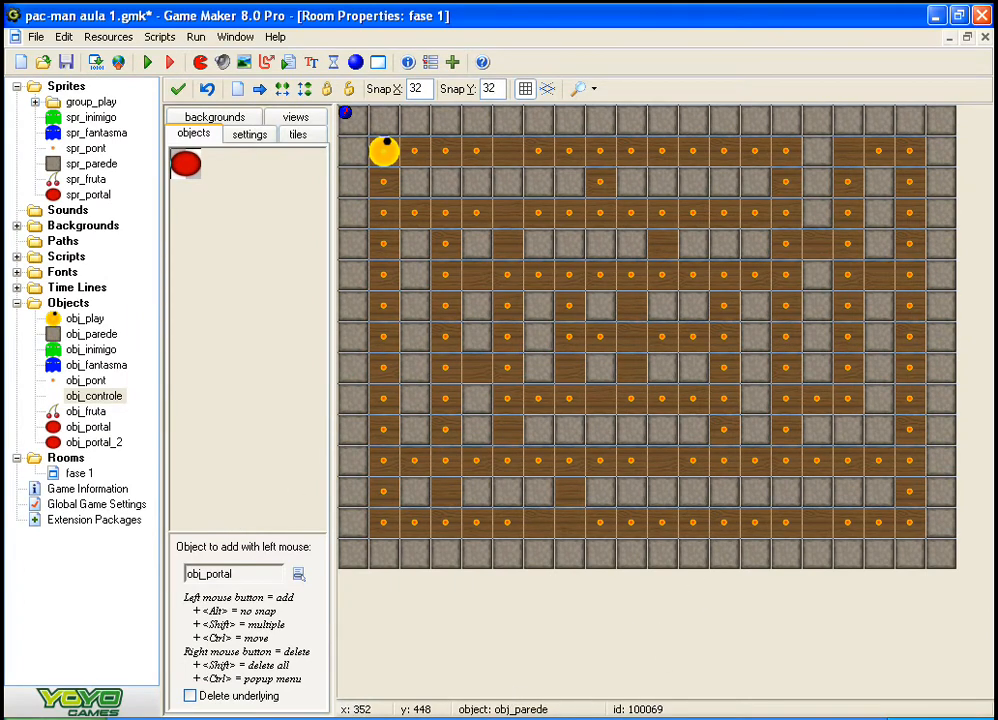
Step: Switch to Notepad and cut the recorded score so the note is empty
key(alt+Tab)
drag(264, 137, 165, 164)
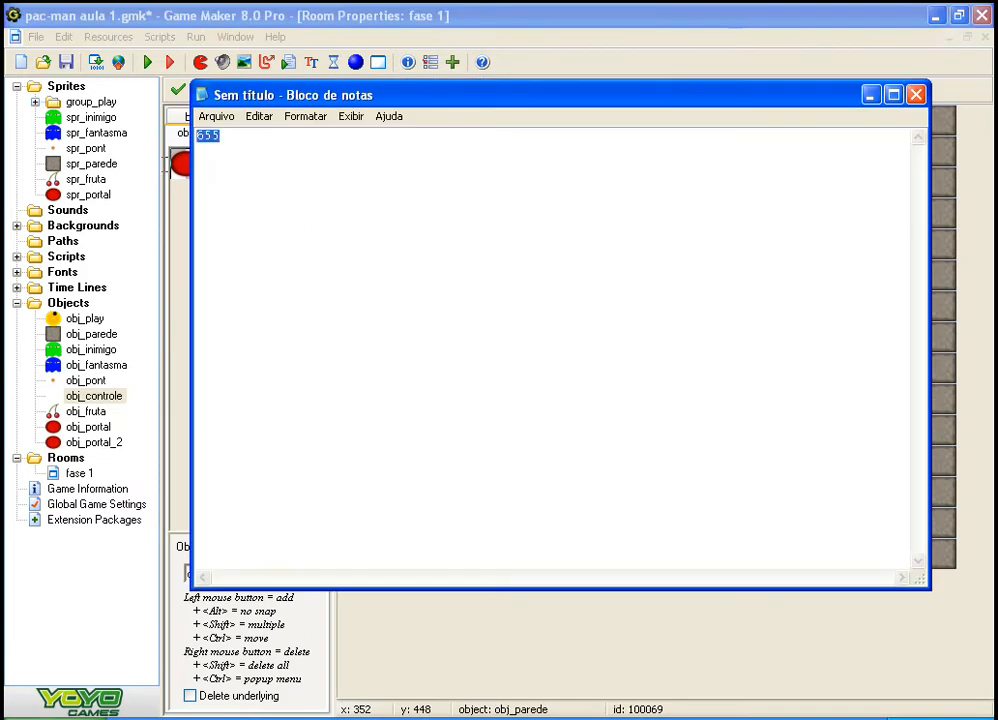
key(ctrl+x)
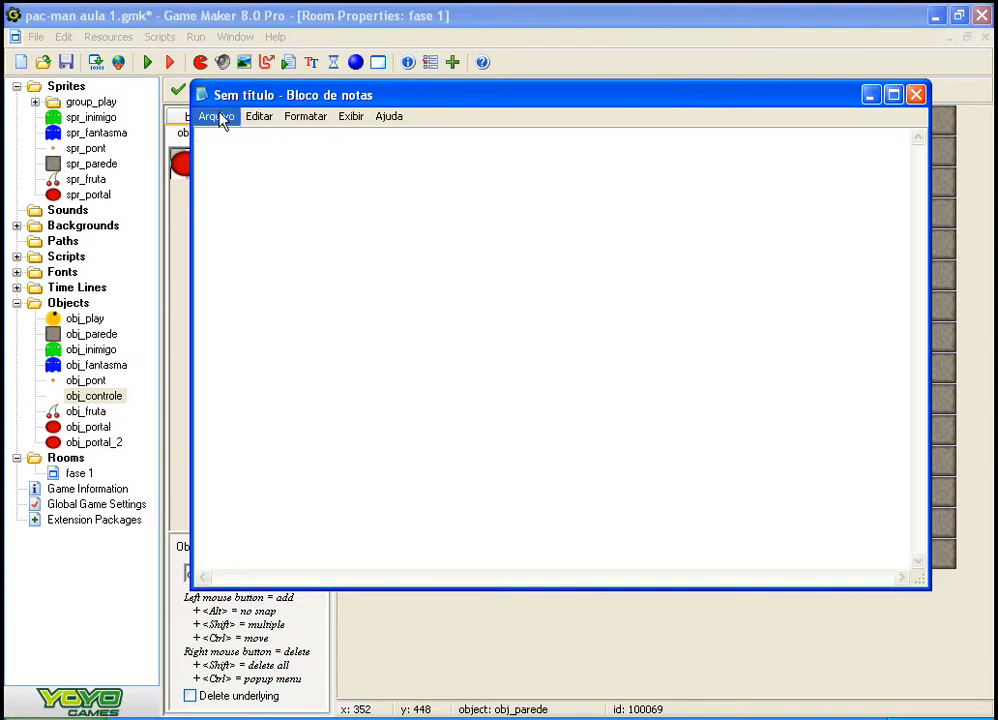
Step: Set the Notepad font size to 18
click(318, 118)
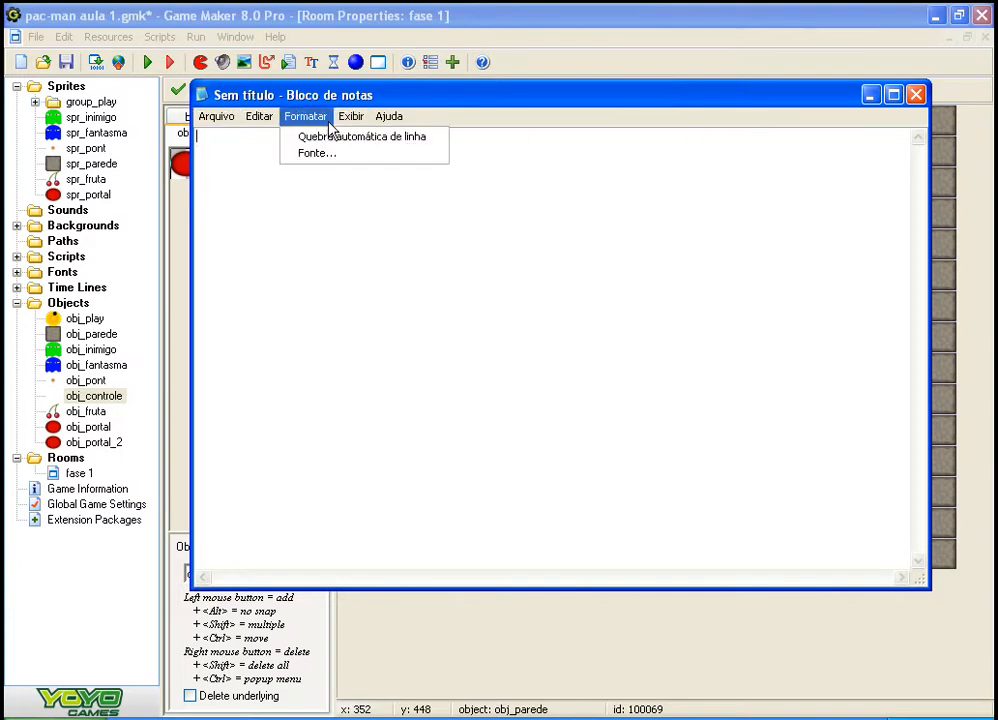
mouse_move(310, 120)
click(309, 156)
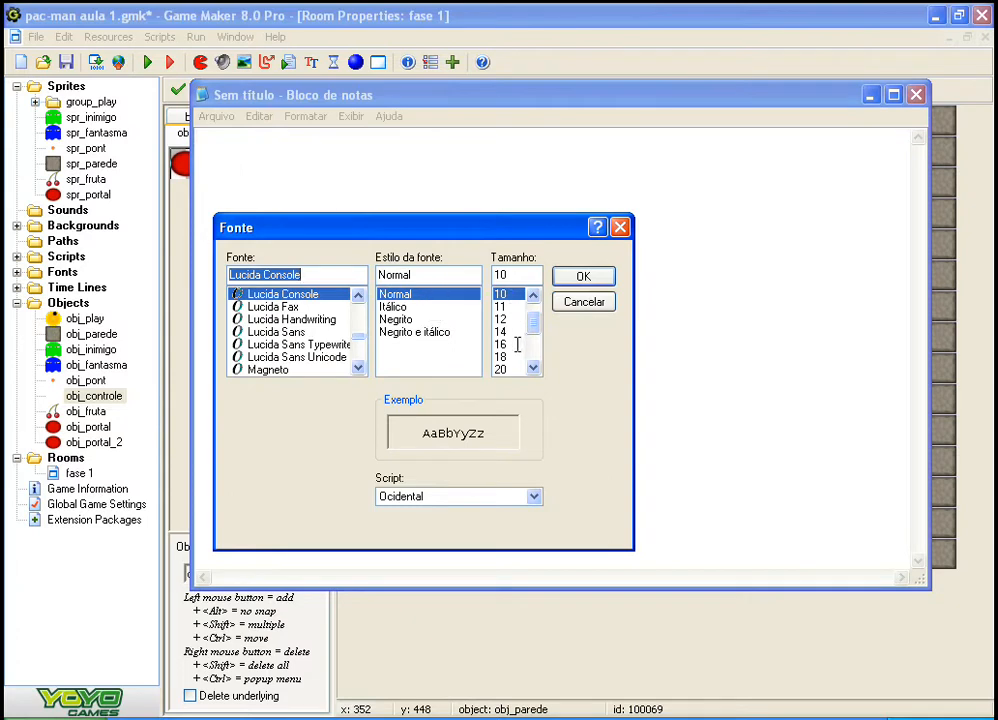
click(501, 359)
click(583, 276)
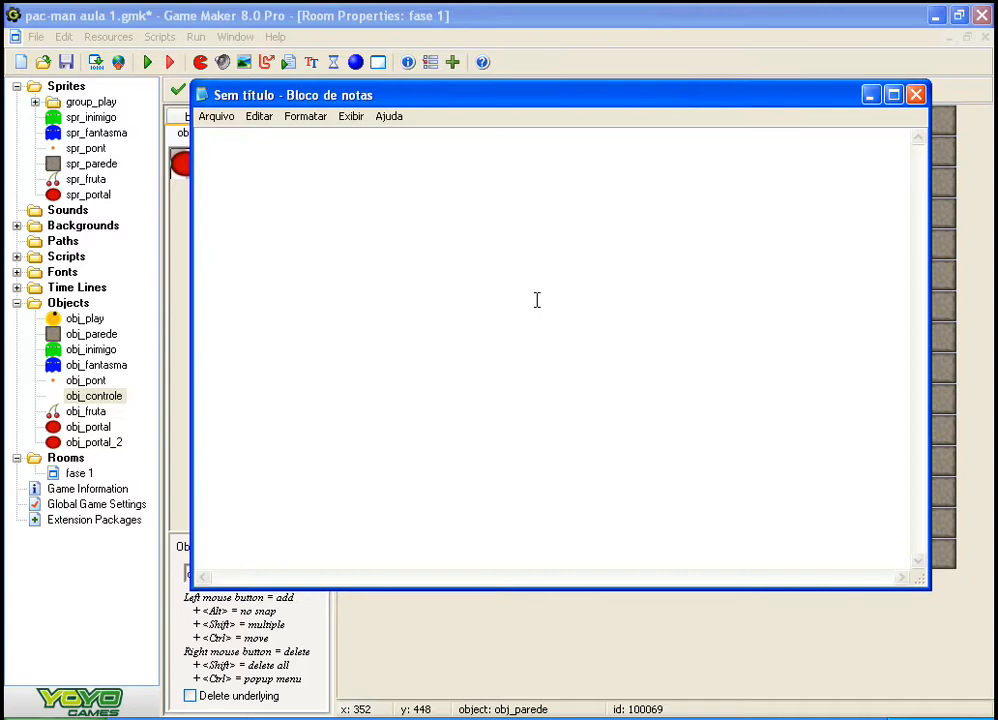
Step: Start the code example in the note with an opening brace on its own line
text({})
key(Left)
key(Return)
key(Return)
key(BackSpace)
key(BackSpace)
key(BackSpace)
text({)
key(Return)
key(Return)
key(BackSpace)
Step: Write the condition if(score=556) on the note's second line and place the note slightly lower over the room editor
text(if)
text(())
text(score)
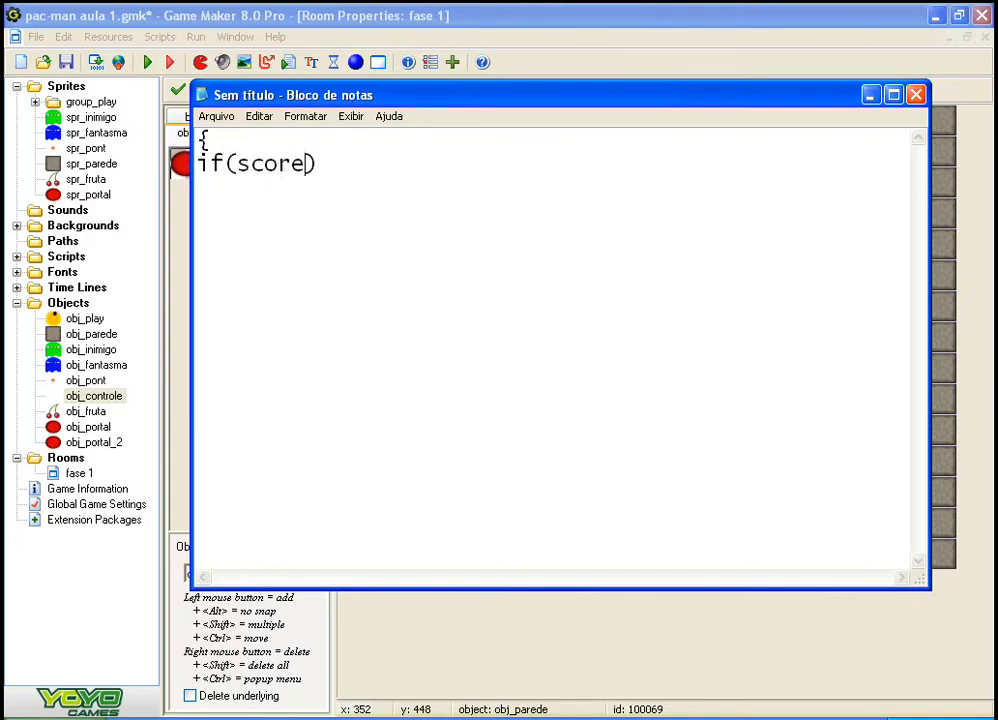
text(=)
key(alt+Tab)
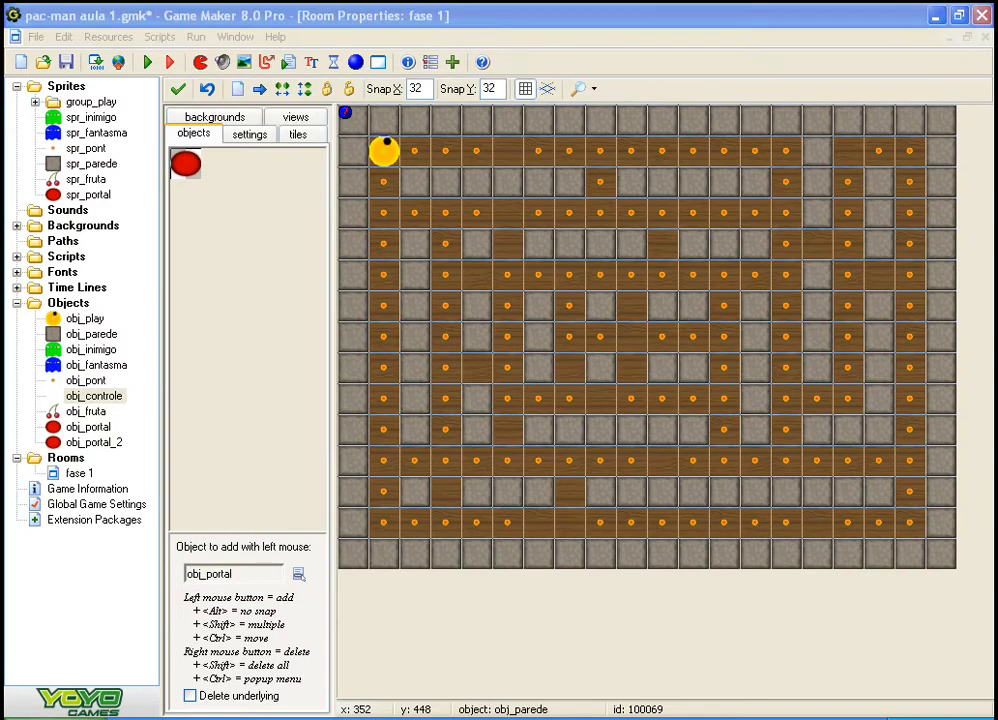
key(alt+Tab)
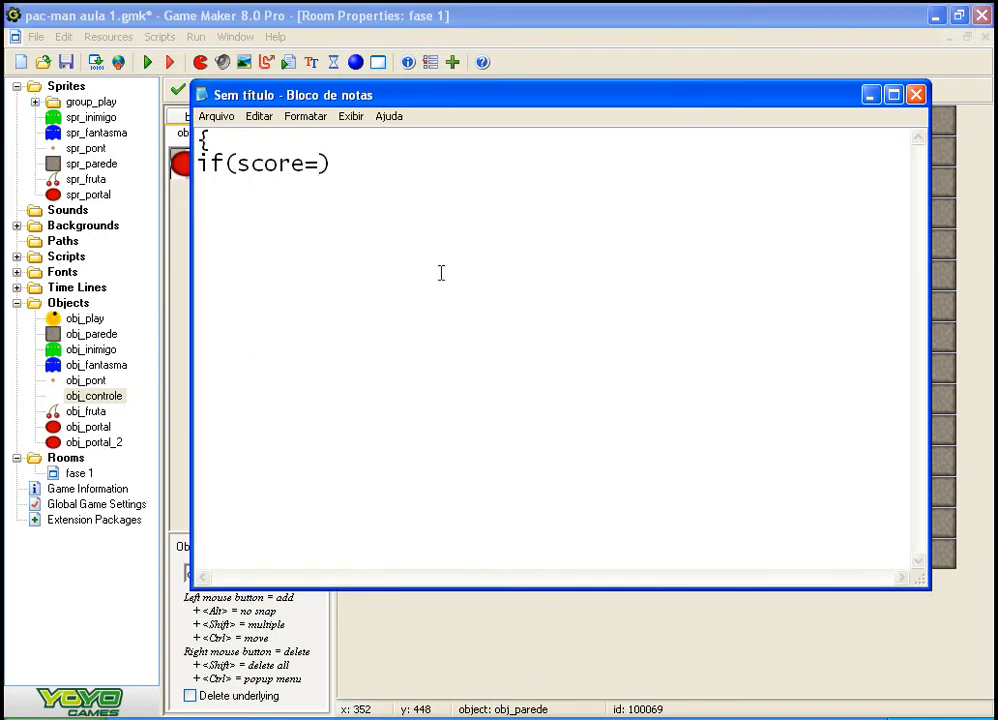
drag(544, 98, 554, 145)
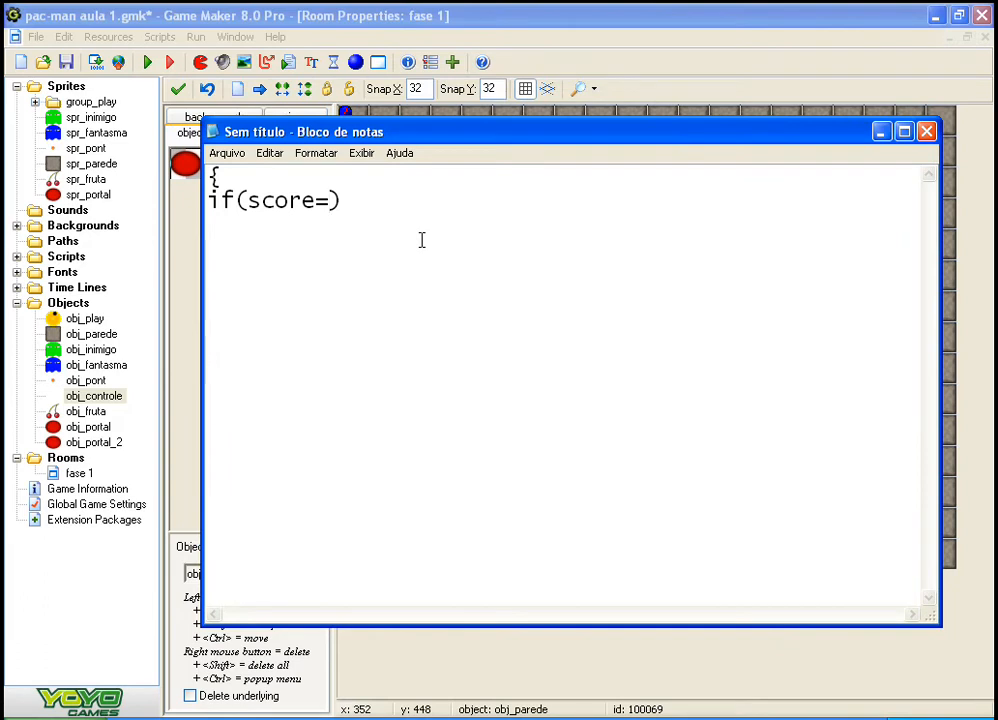
text(556)
key(Left)
key(Left)
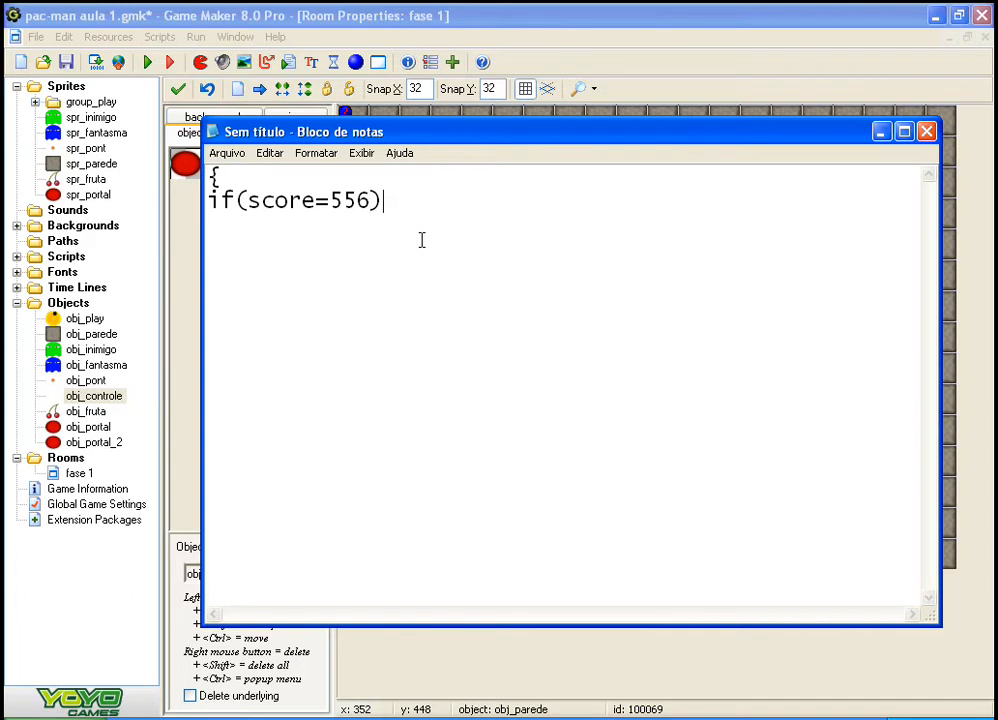
Step: Add the action {room_go_to_next} after the condition and close the code block with a brace on the third line
text({})
text(room)
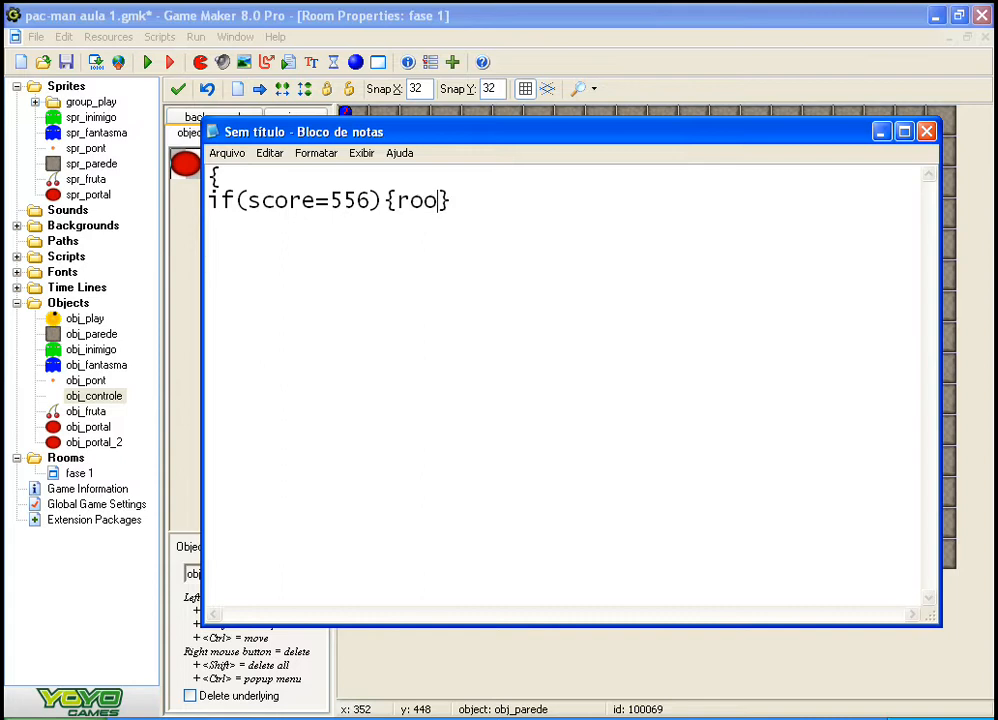
text(_go_to)
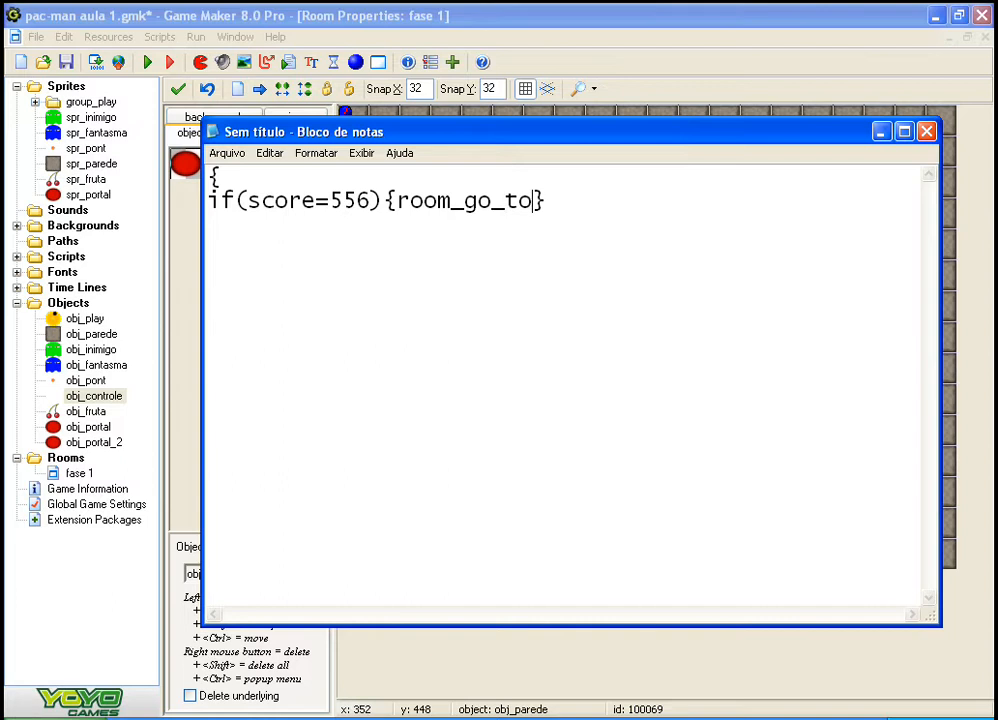
key(BackSpace)
key(BackSpace)
text(to_next)
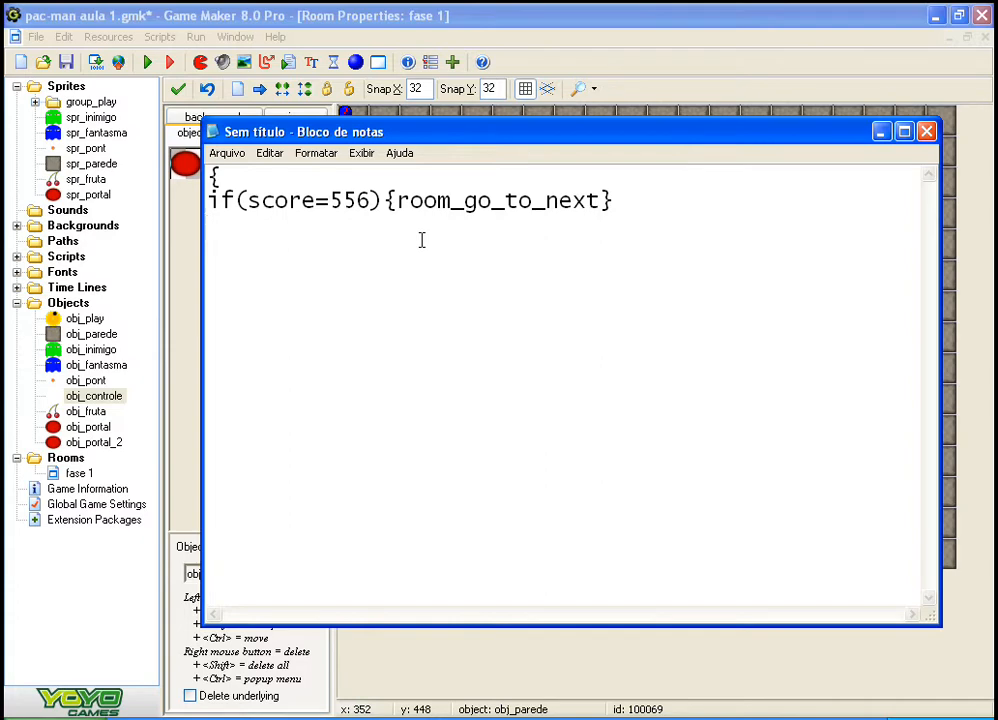
text(})
Step: Switch to Game Maker, open the code in obj_controle's Step event, and place the Notepad note below it for comparison
click(128, 632)
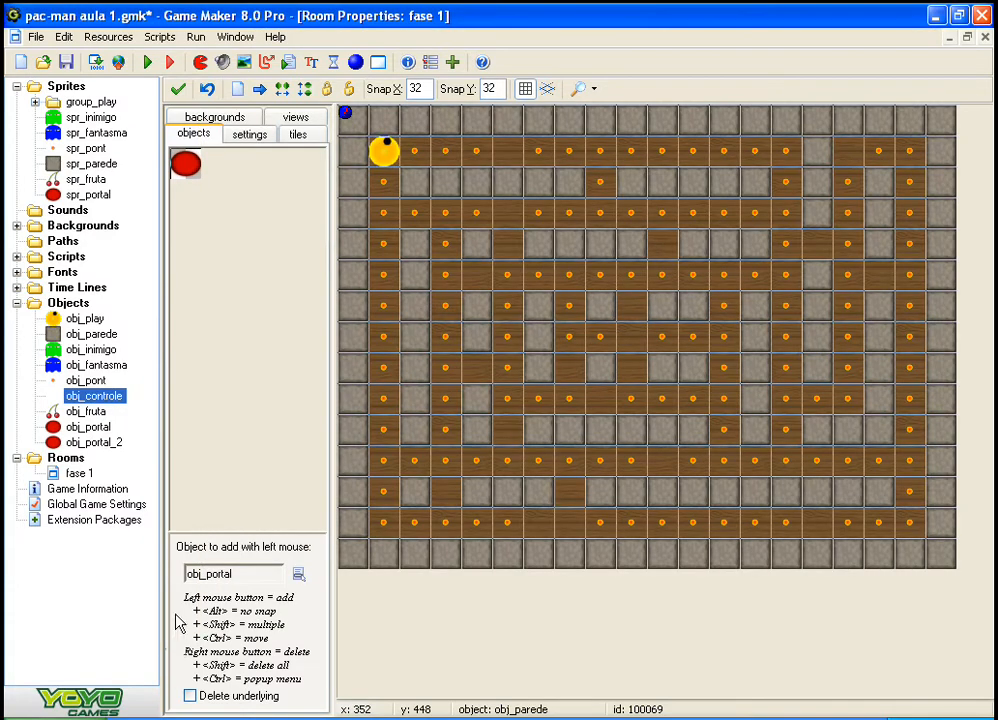
double_click(50, 398)
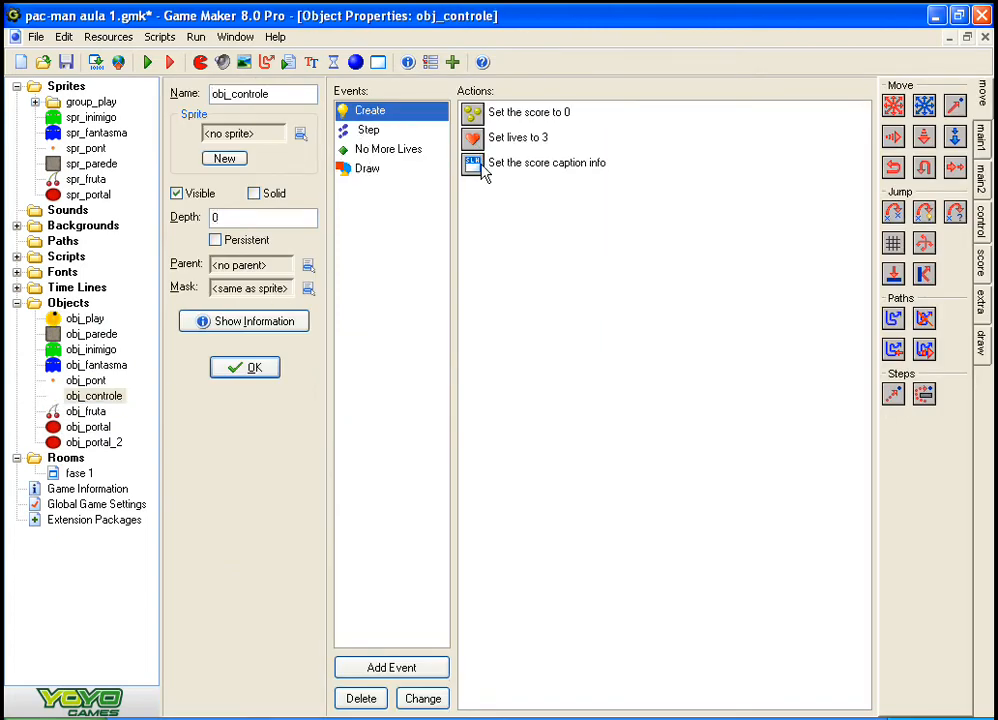
click(404, 137)
double_click(530, 112)
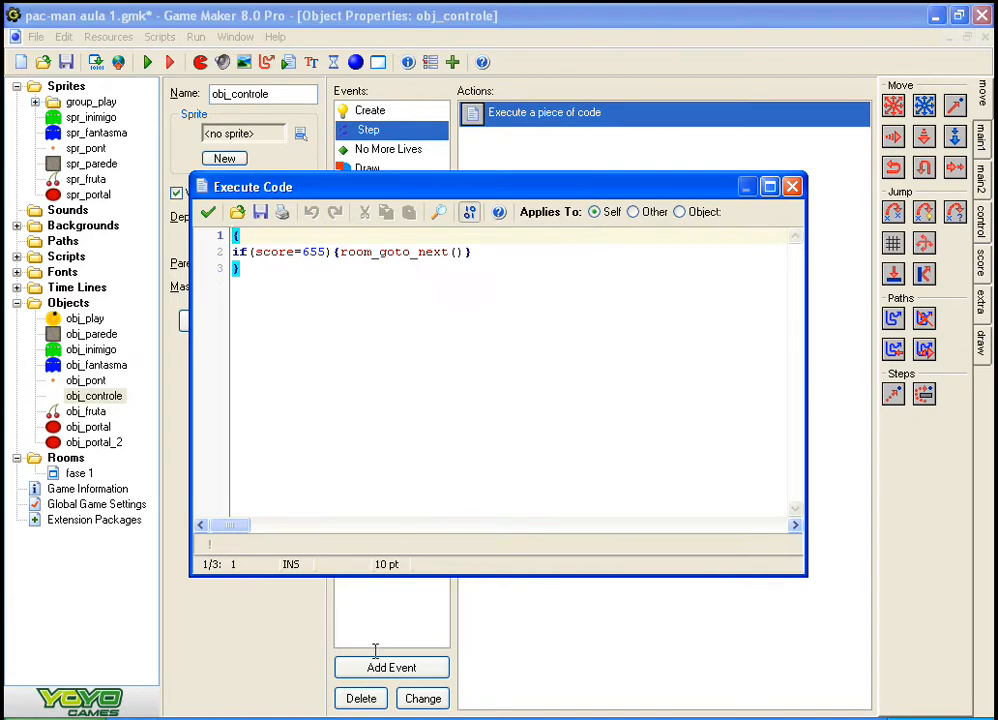
key(alt+Tab)
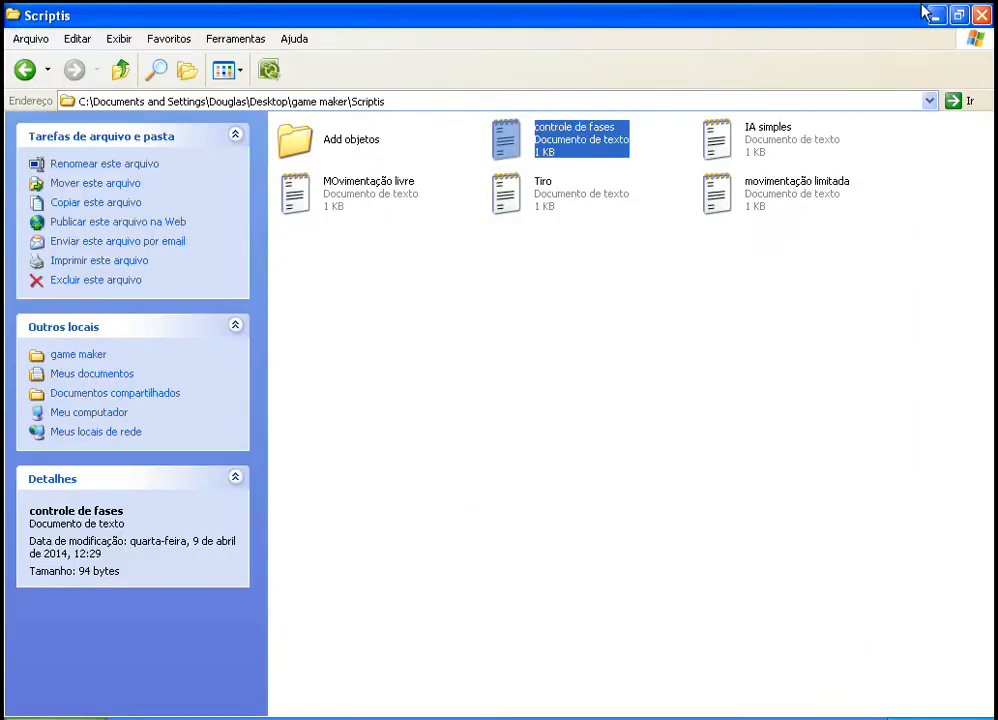
key(alt+Tab)
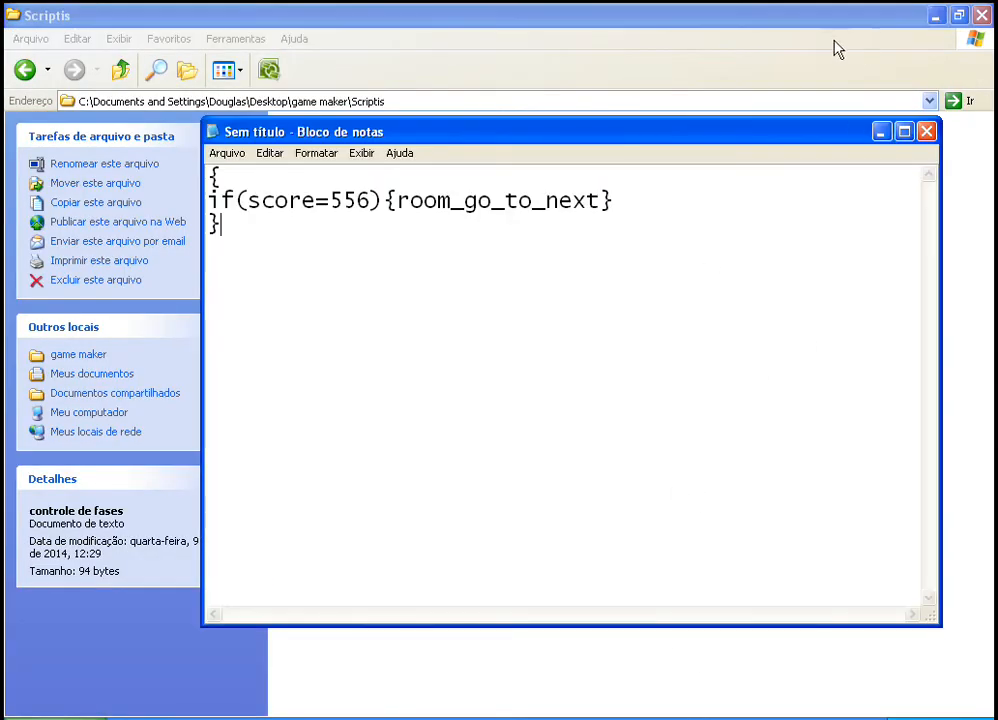
click(938, 15)
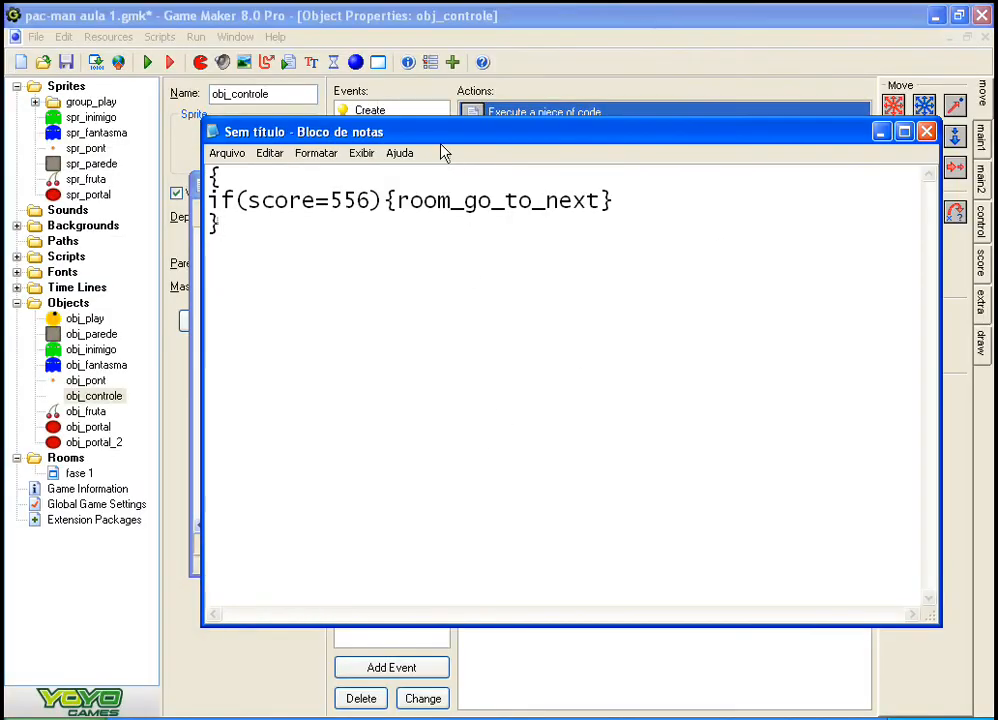
drag(441, 137, 389, 379)
Step: Replace the function in the note's if block with room_goto_next()
drag(343, 446, 547, 442)
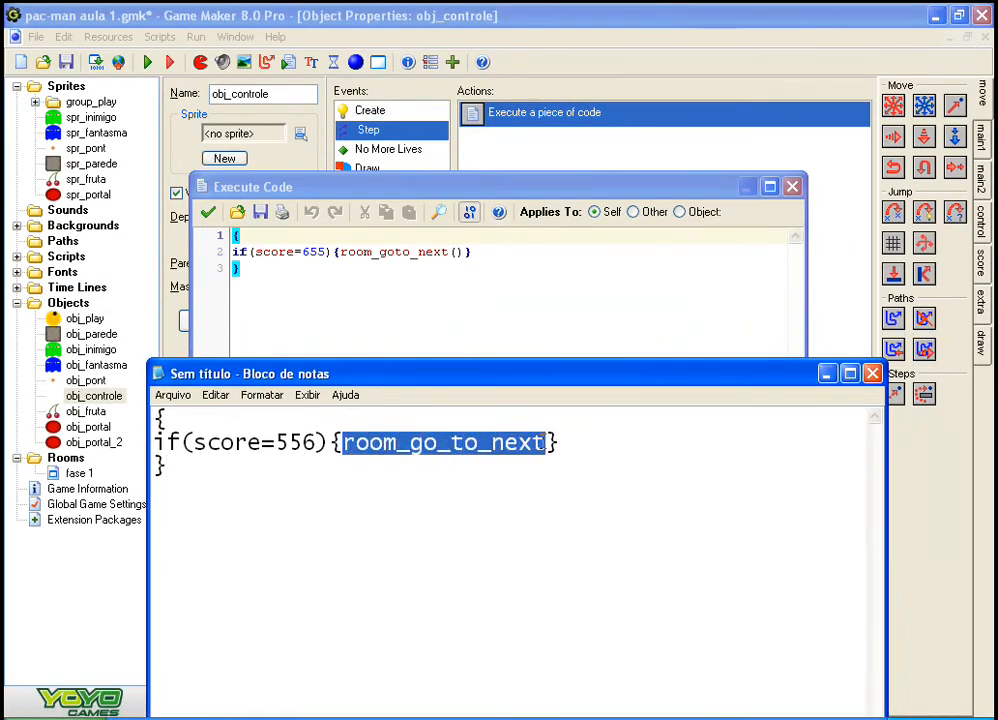
text(room_)
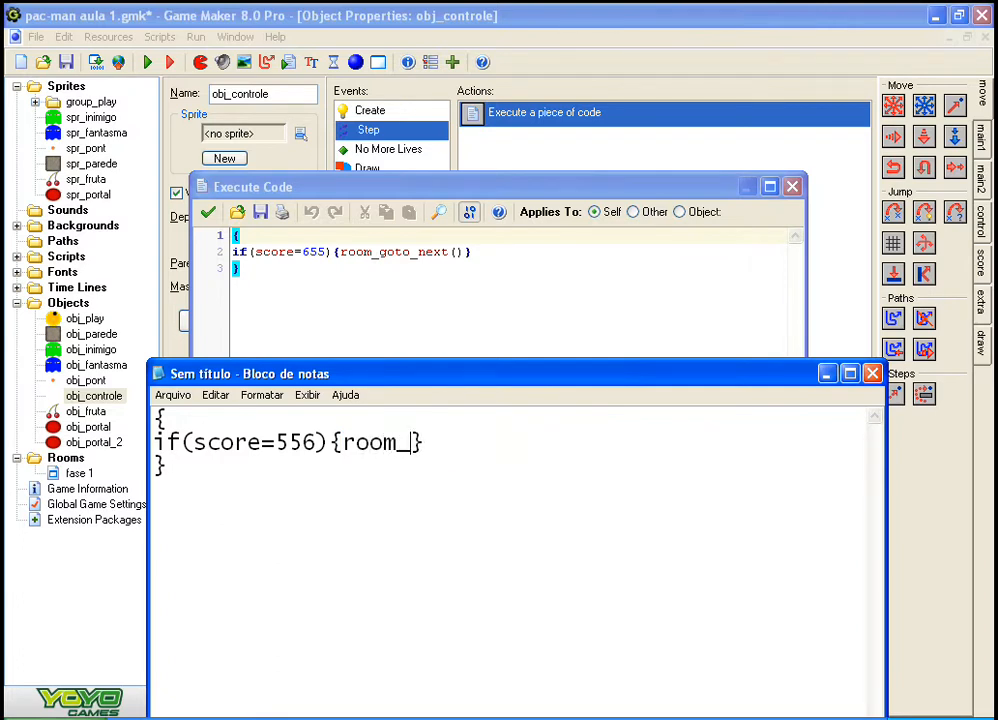
text(goto)
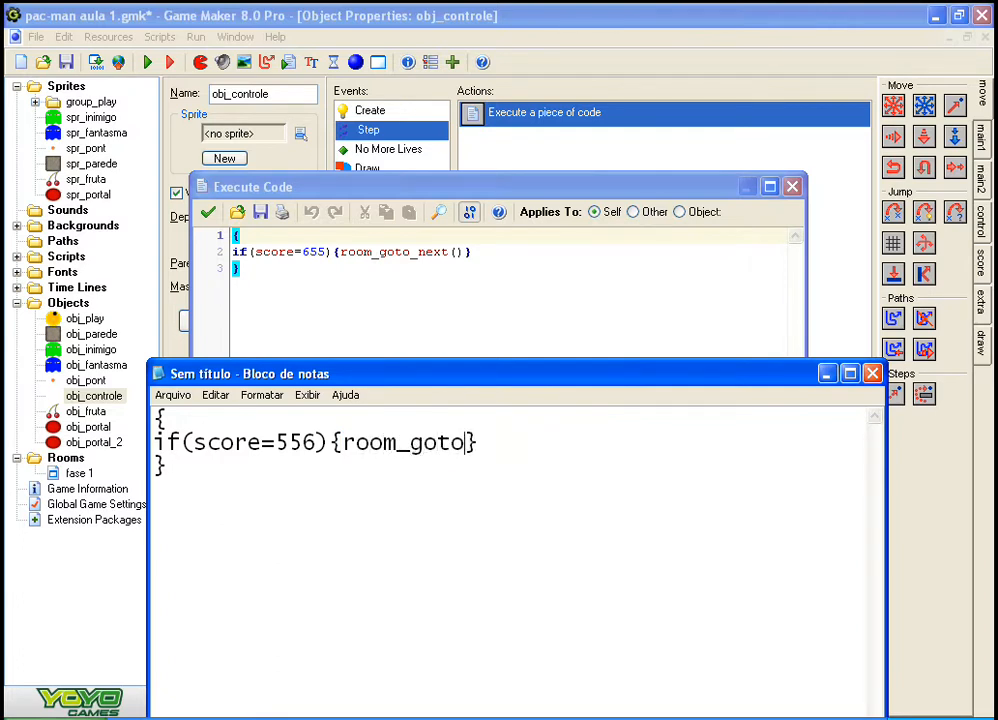
text(_next)
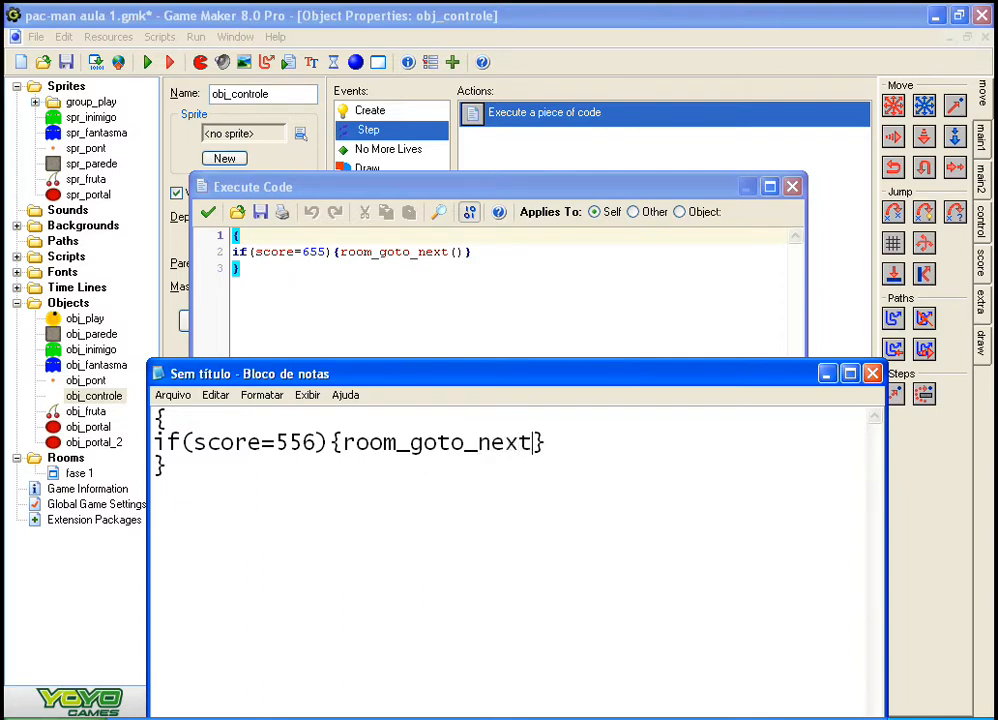
text(())
Step: Go over the note's if line, highlighting the score condition and the room_goto_next() action
mouse_move(335, 370)
mouse_down()
mouse_move(369, 350)
mouse_move(343, 368)
mouse_move(342, 354)
mouse_up()
drag(172, 421, 292, 434)
click(409, 473)
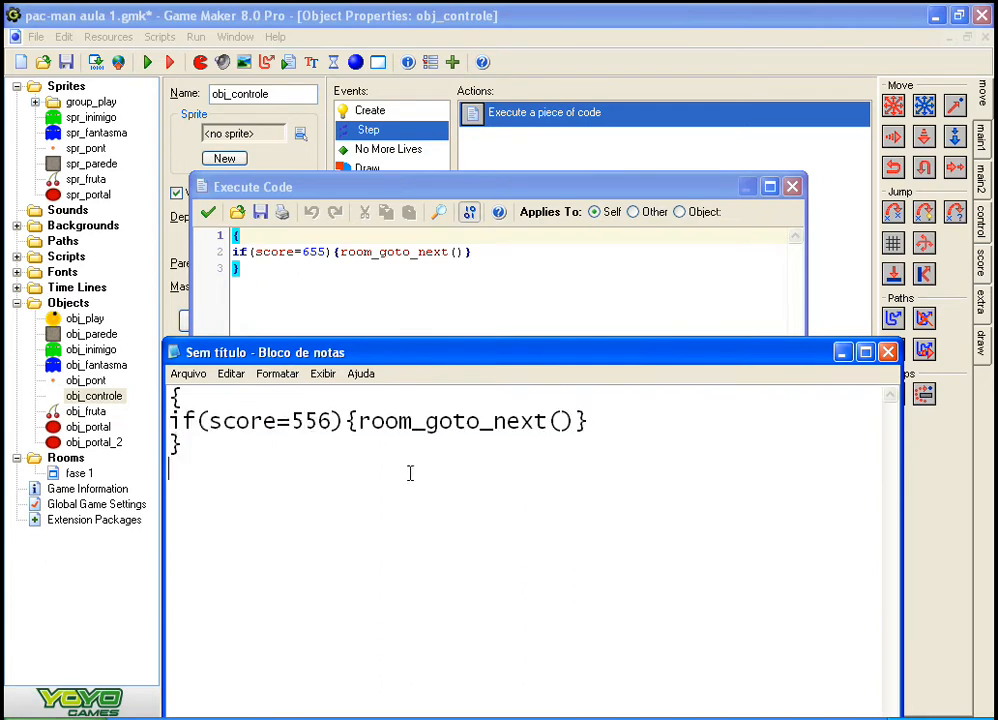
drag(181, 421, 588, 421)
click(210, 428)
click(318, 421)
click(213, 511)
Step: Return to the Execute Code window of obj_controle's Step event, review its code, and accept it
click(841, 352)
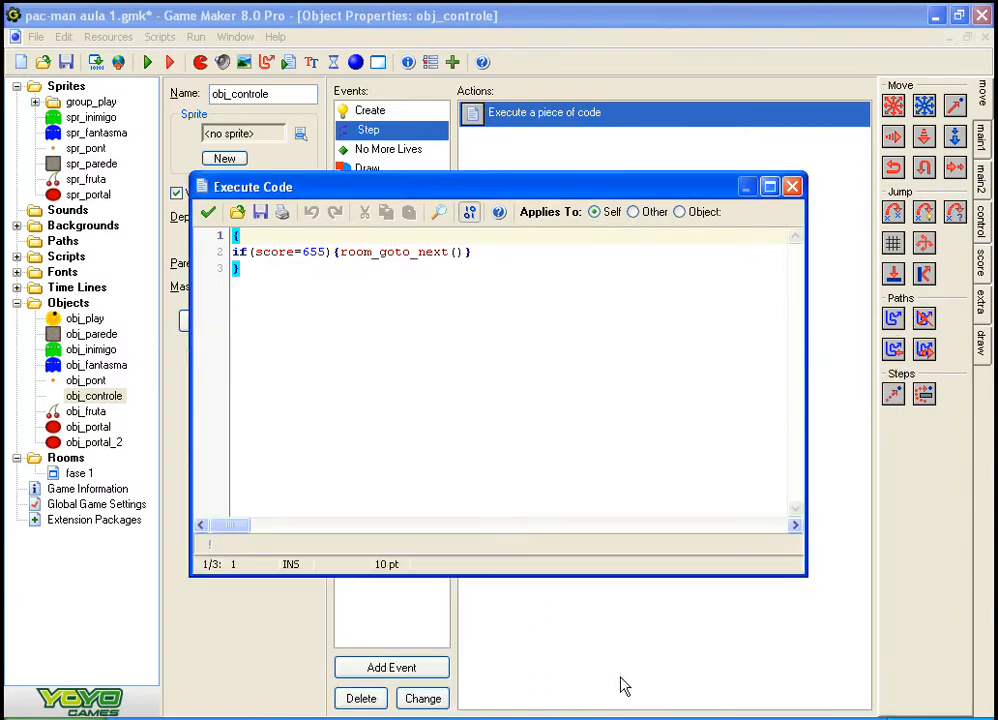
click(626, 718)
click(626, 718)
click(781, 300)
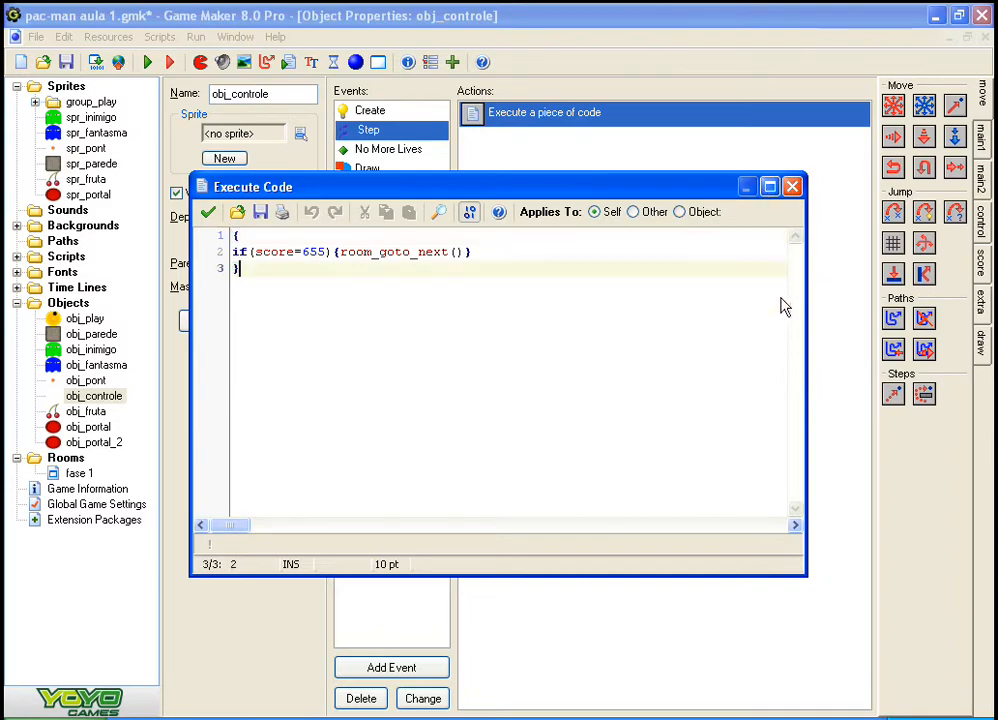
click(207, 213)
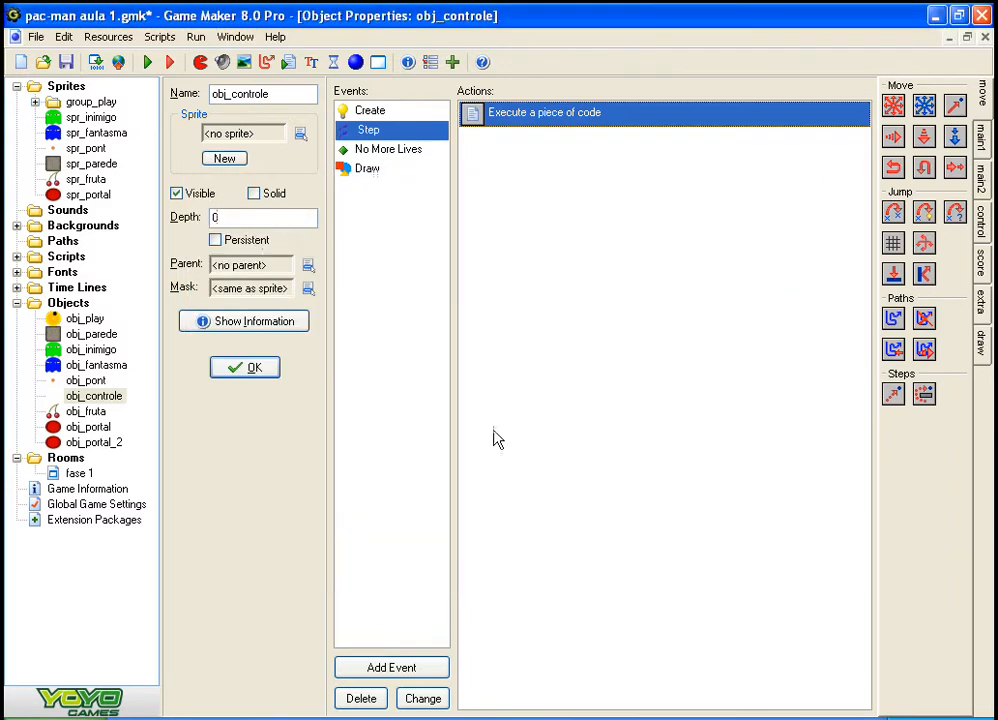
Step: Close the Notepad note without saving its changes and return to the obj_controle properties in Game Maker
click(630, 718)
click(887, 352)
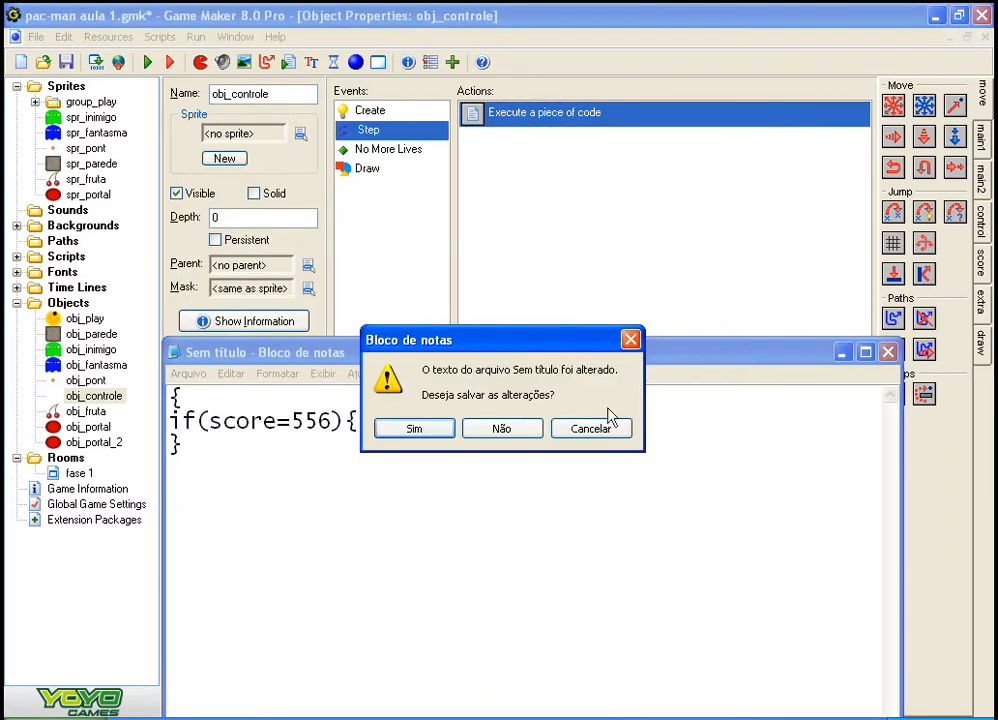
click(503, 428)
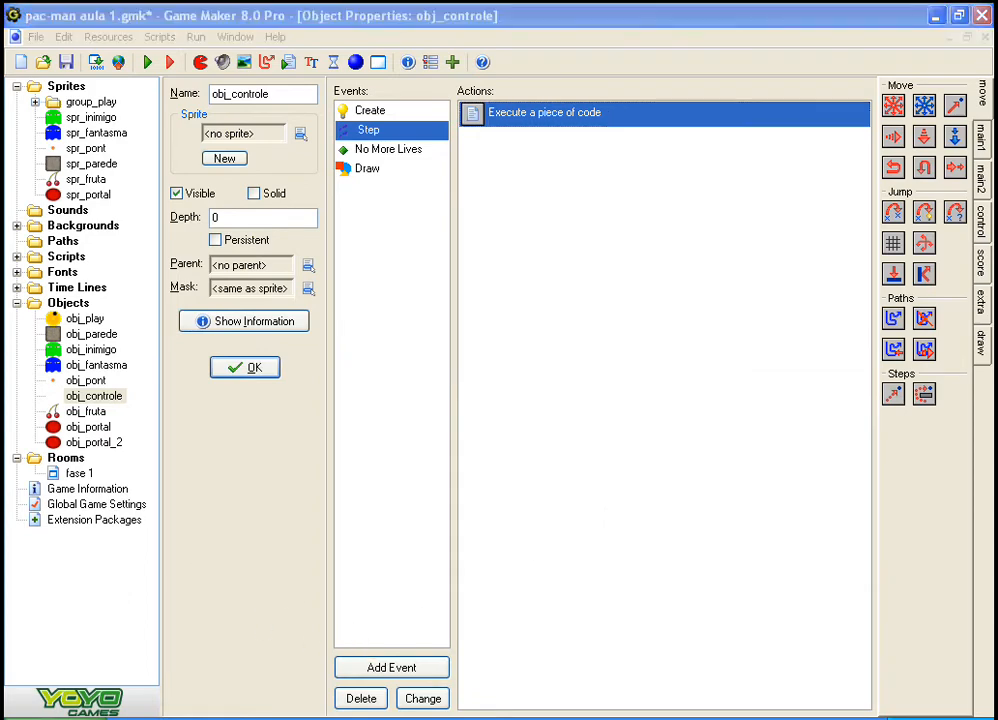
click(400, 718)
click(400, 718)
Step: Collapse the Objects group, duplicate the room fase 1, and rename the copy as fase 2
click(17, 303)
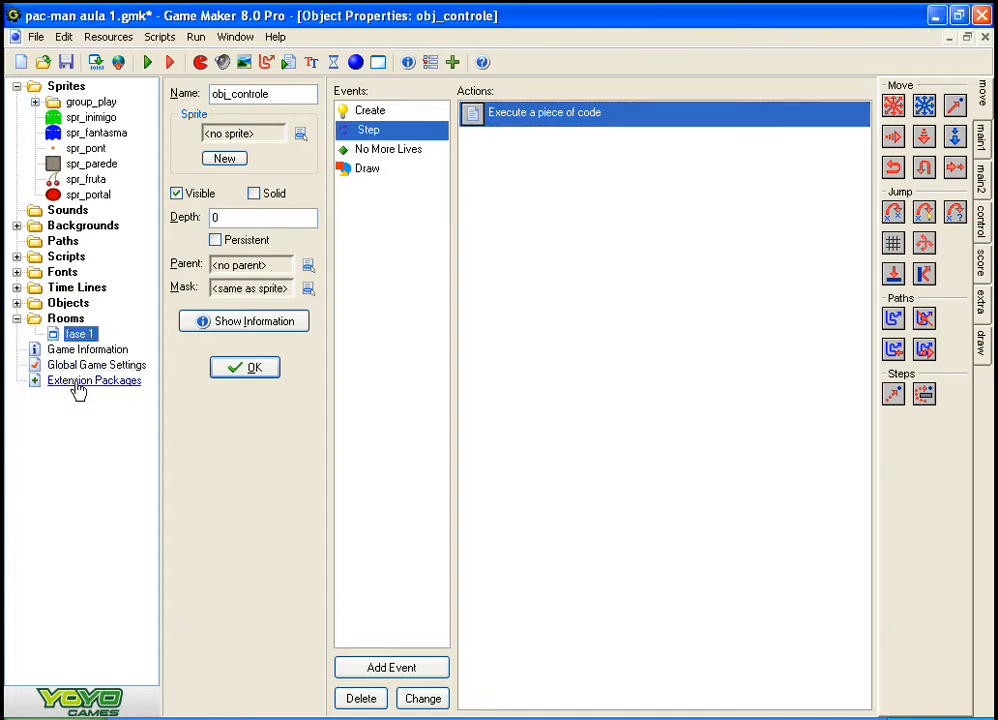
right_click(72, 337)
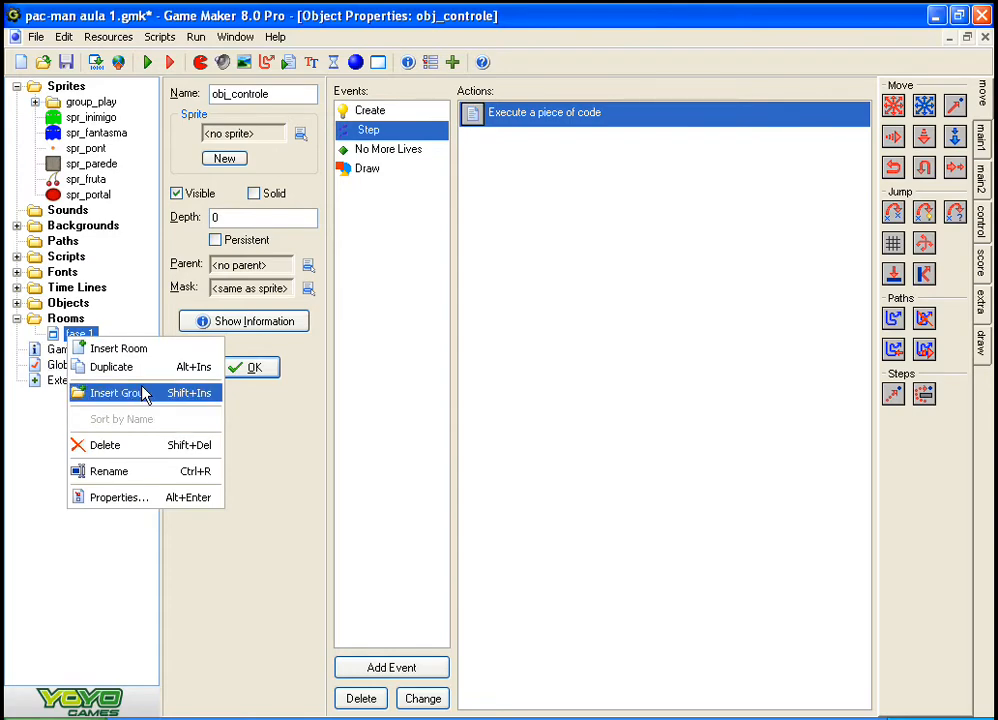
click(128, 372)
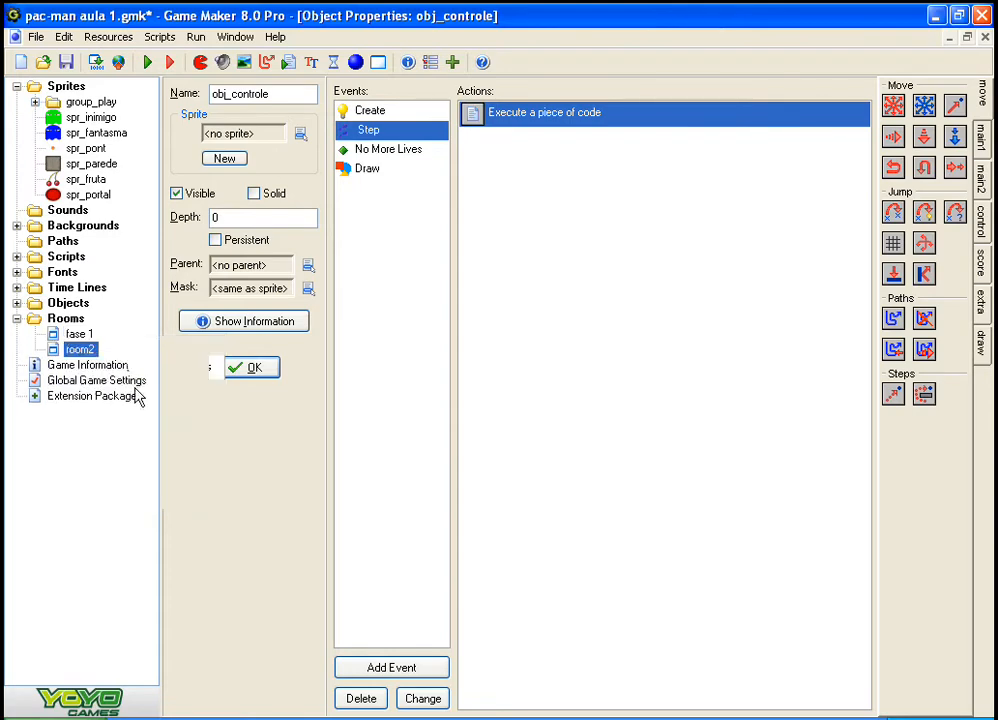
click(90, 351)
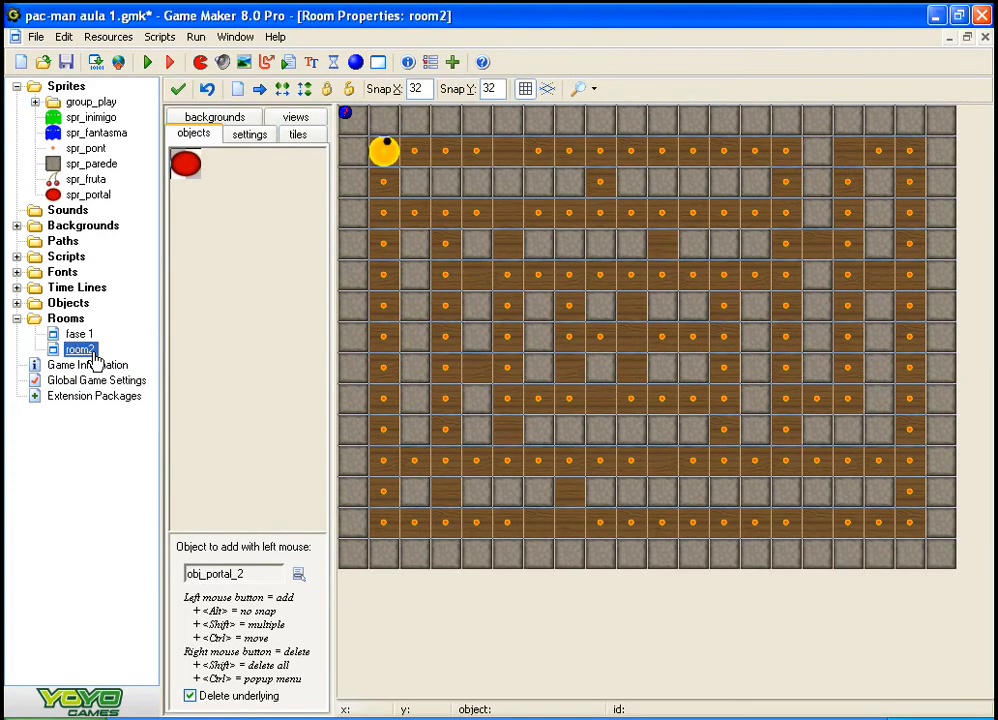
click(90, 351)
text(fase 2)
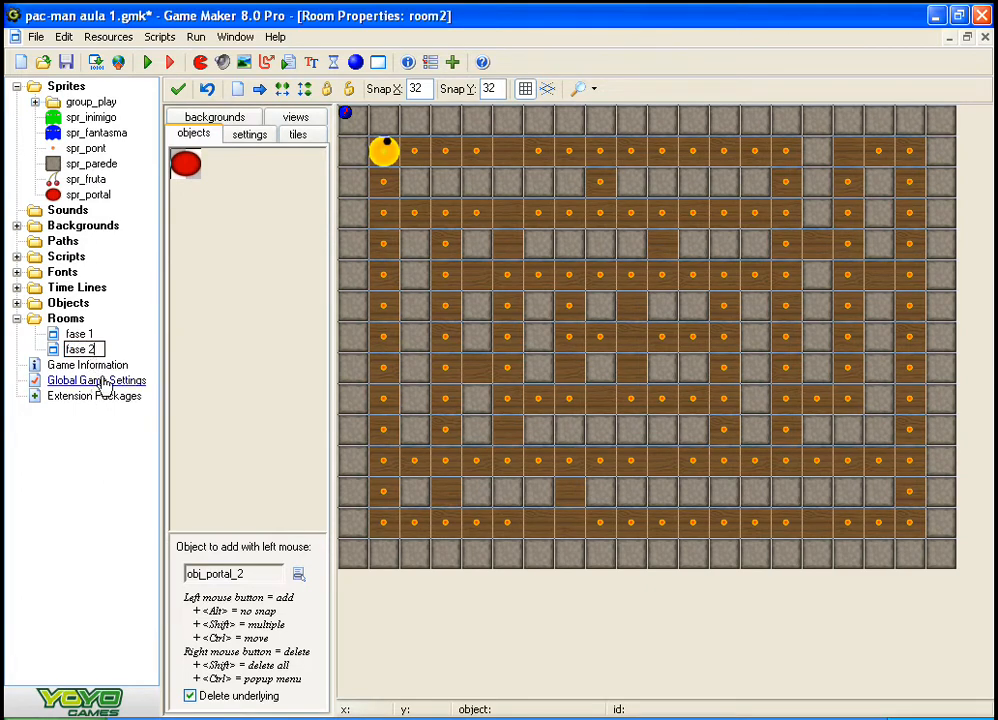
Step: Delete the Pac-Man player from its starting cell in the duplicated room
click(256, 362)
click(598, 615)
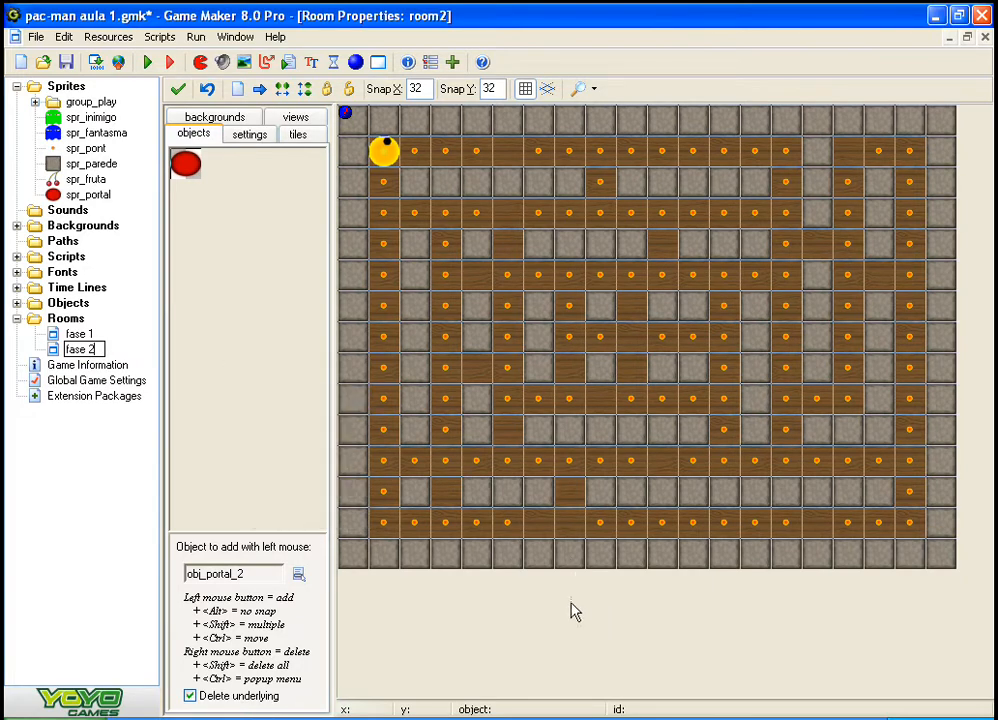
right_click(378, 154)
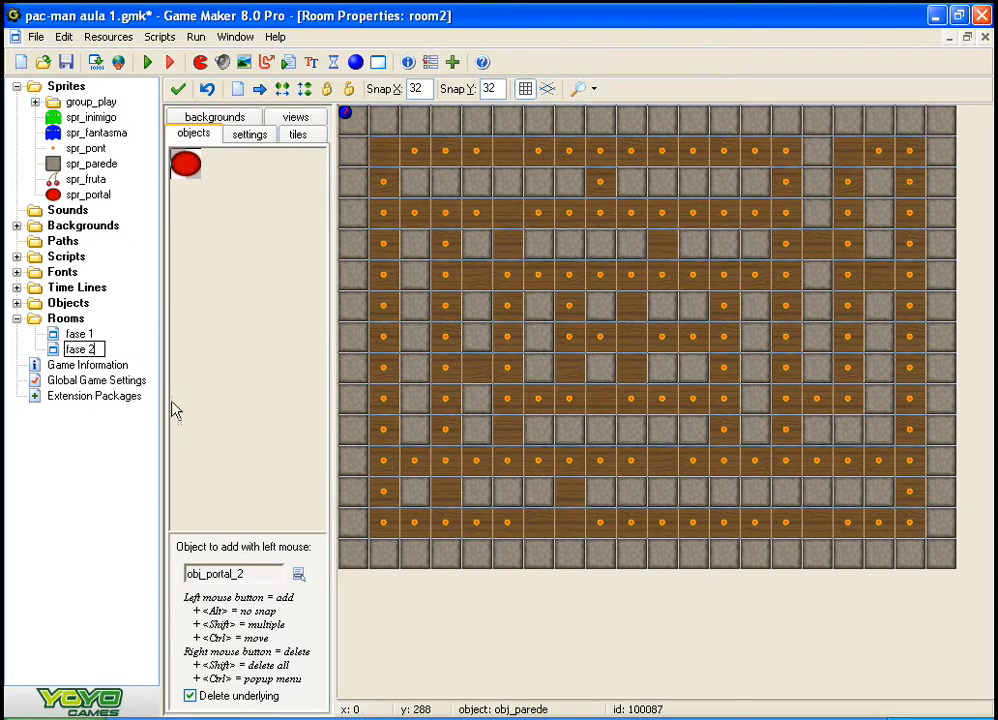
Step: Confirm the copied room's name, expand the Objects group, and select obj_controle
click(98, 443)
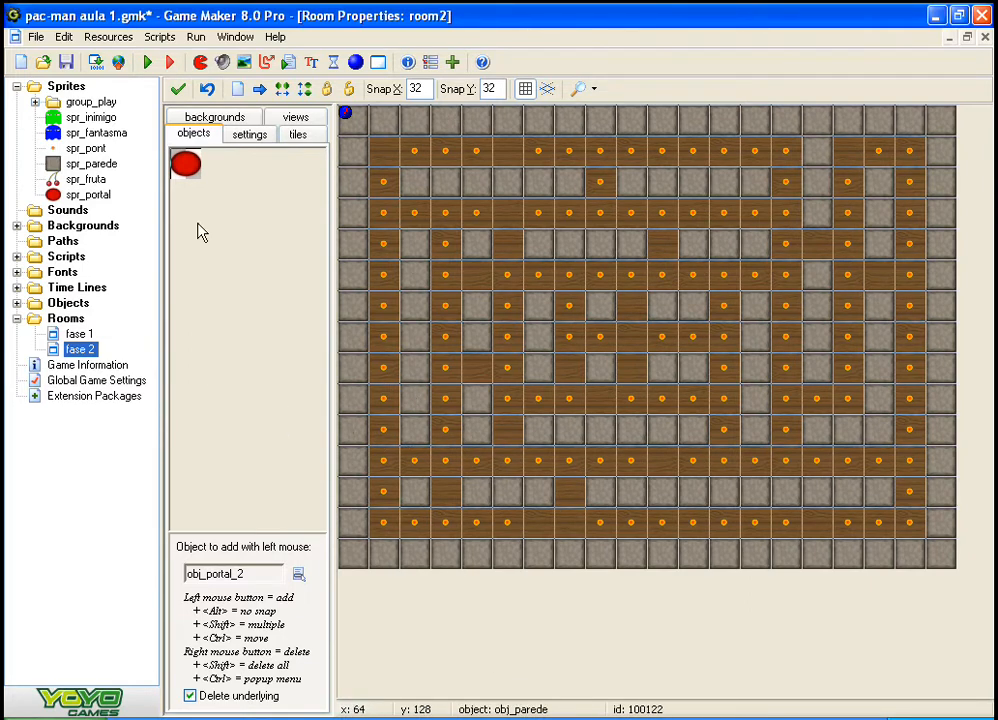
click(16, 303)
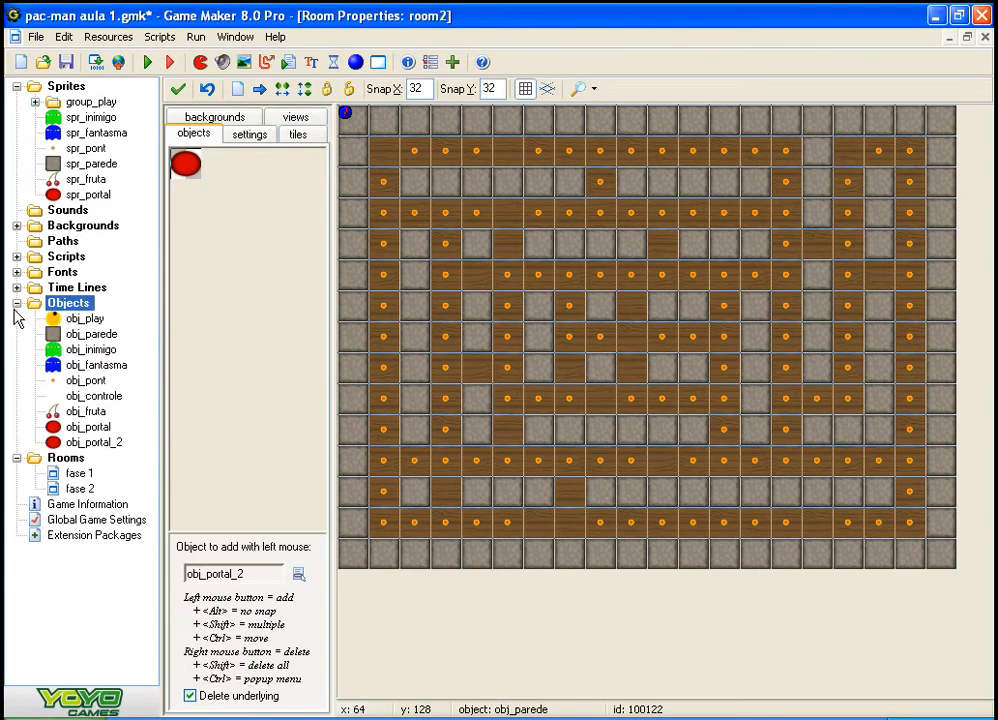
click(16, 304)
click(16, 304)
click(72, 397)
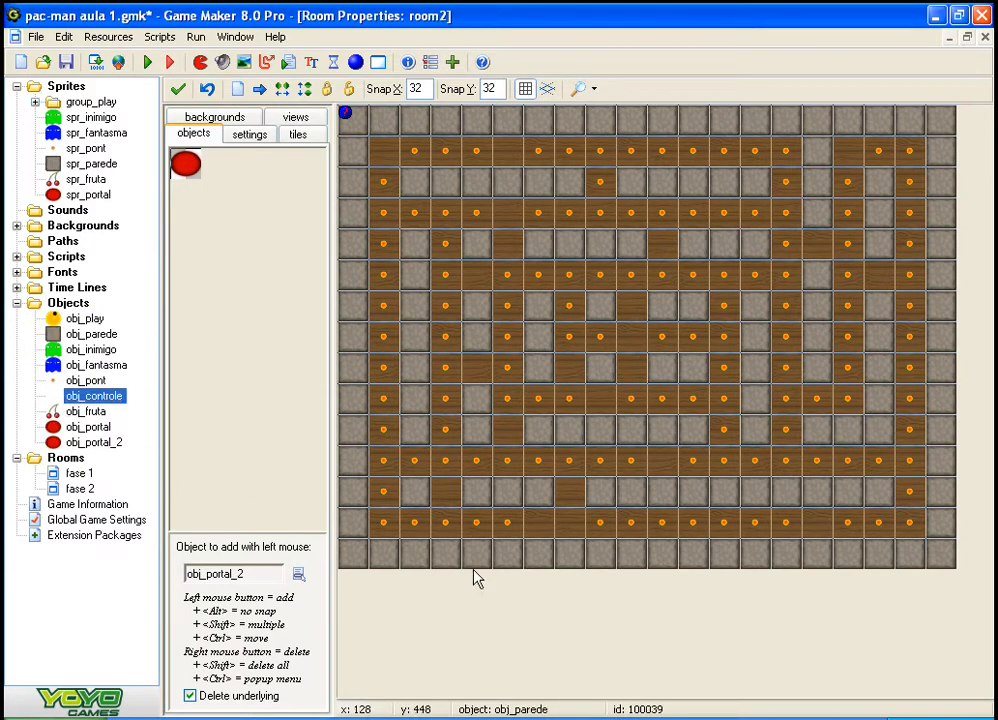
Step: Delete wall blocks from the maze of the duplicated room, in its lower rows and western columns
click(504, 500)
right_click(503, 502)
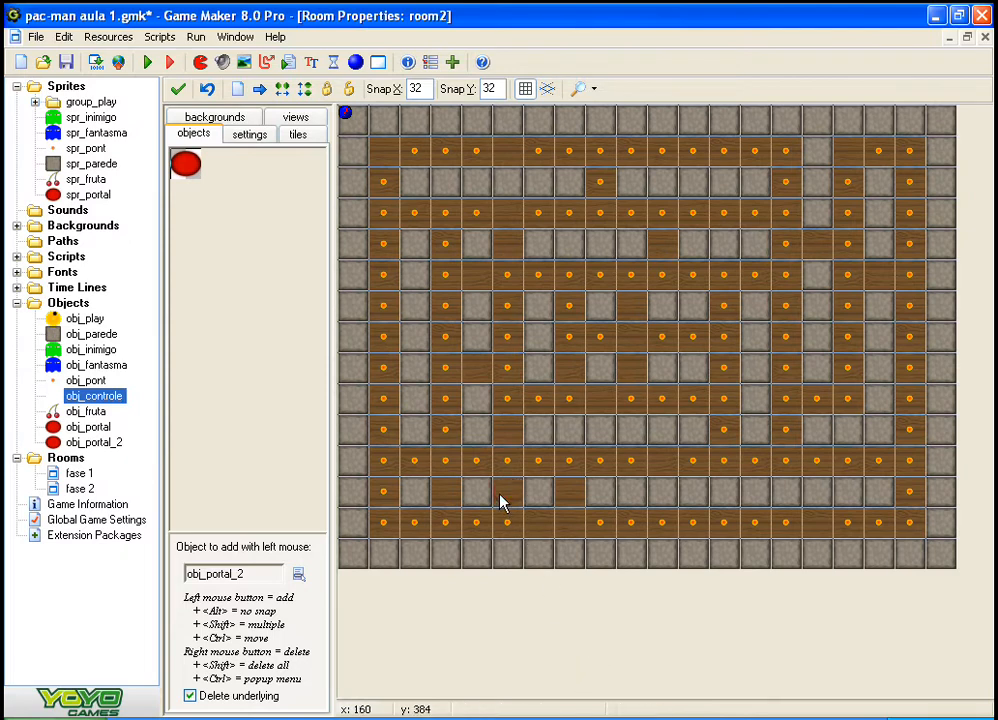
click(482, 505)
right_click(490, 503)
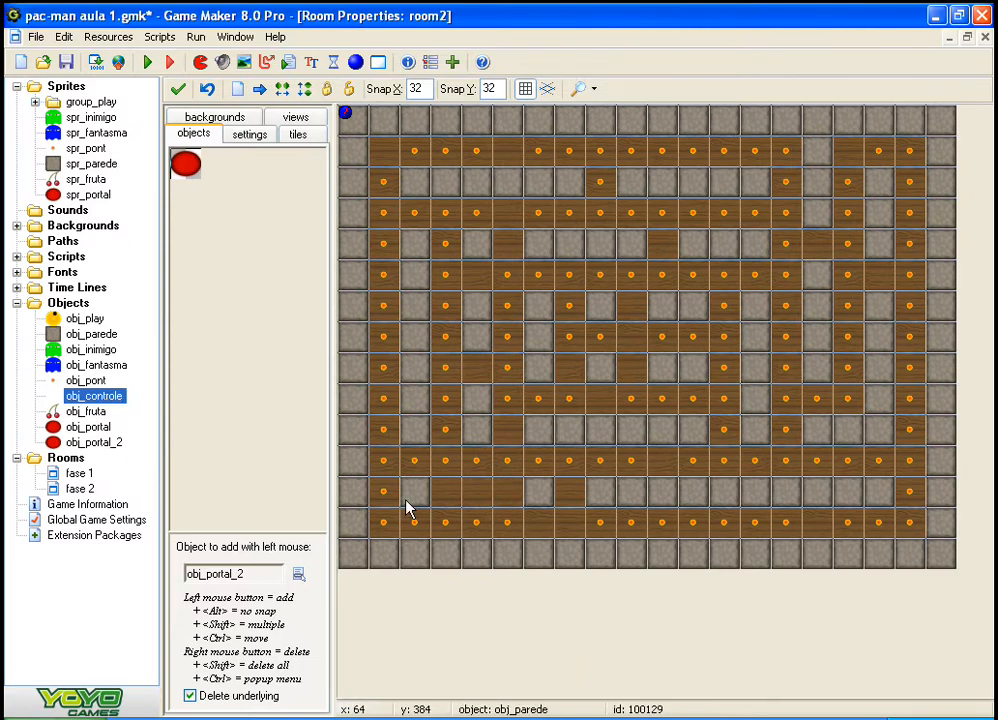
right_click(410, 506)
mouse_move(418, 443)
right_down()
mouse_move(408, 350)
mouse_move(420, 303)
mouse_move(414, 252)
mouse_move(475, 238)
mouse_move(468, 305)
mouse_move(488, 410)
mouse_move(573, 474)
mouse_move(595, 441)
mouse_move(662, 437)
right_up()
right_click(661, 430)
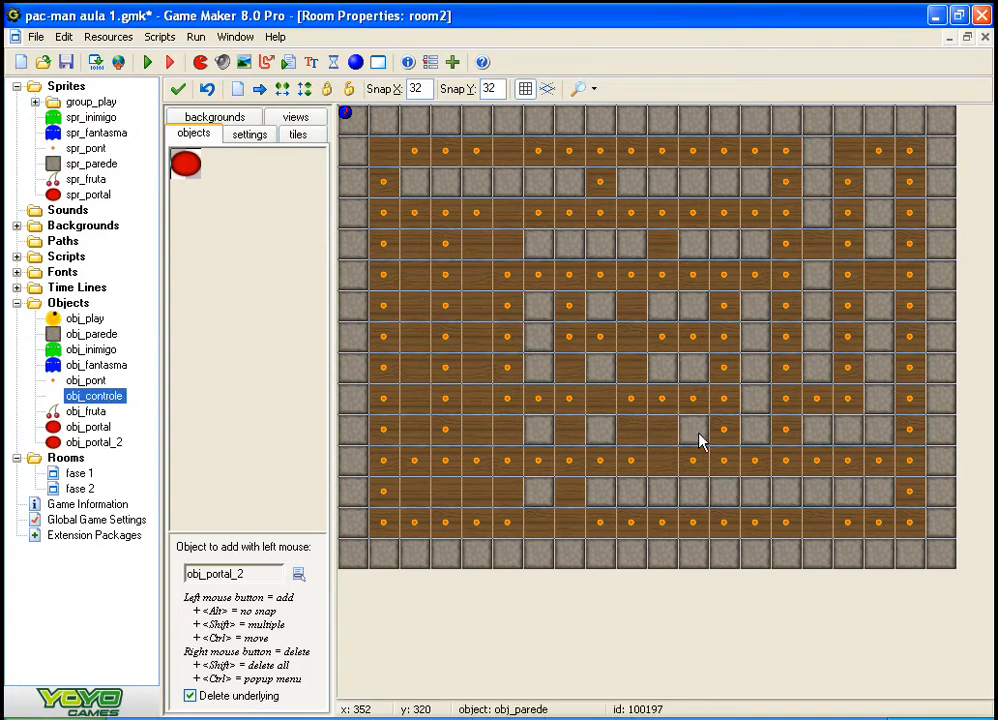
right_click(699, 433)
Step: Delete the duplicated room fase 2 permanently
click(78, 489)
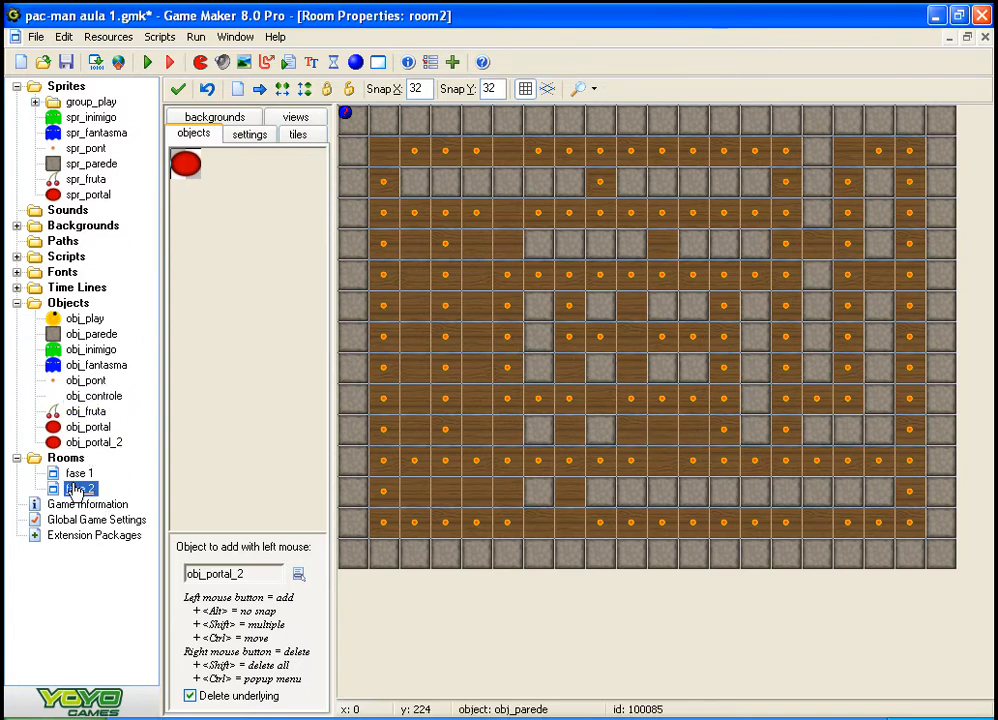
right_click(72, 489)
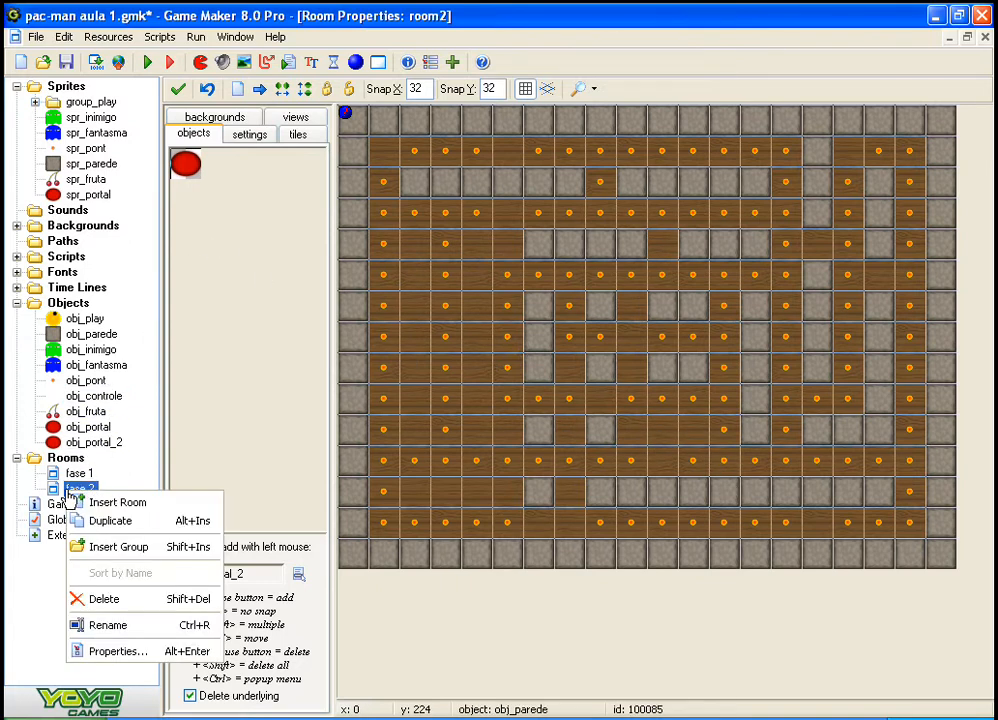
click(190, 597)
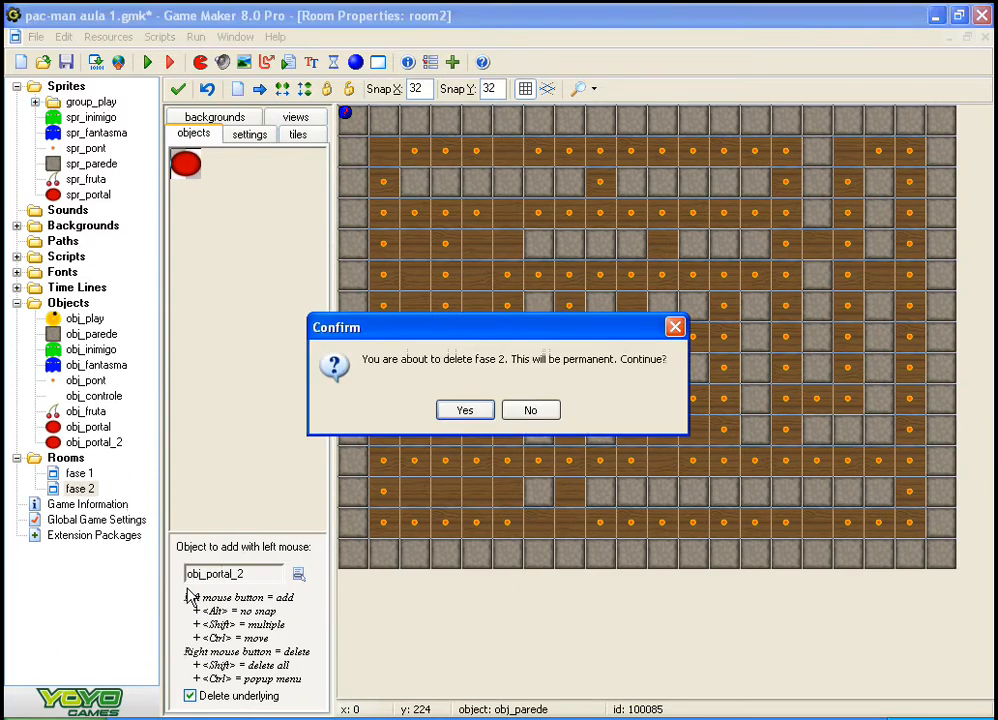
click(465, 411)
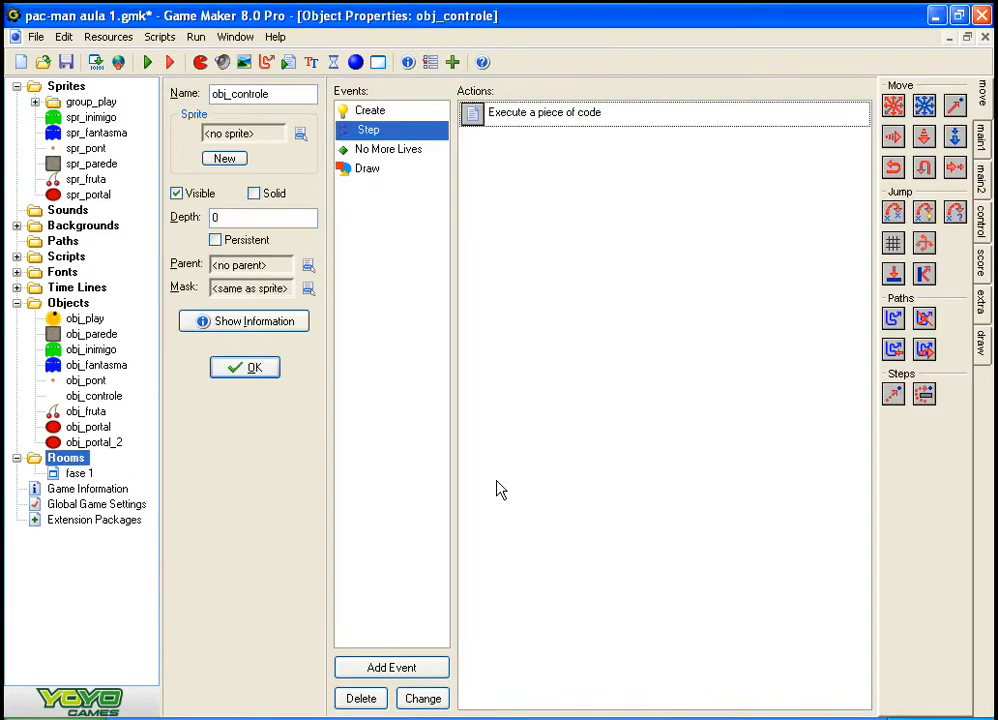
Step: Create a new empty room and rename it fase 2
right_click(41, 460)
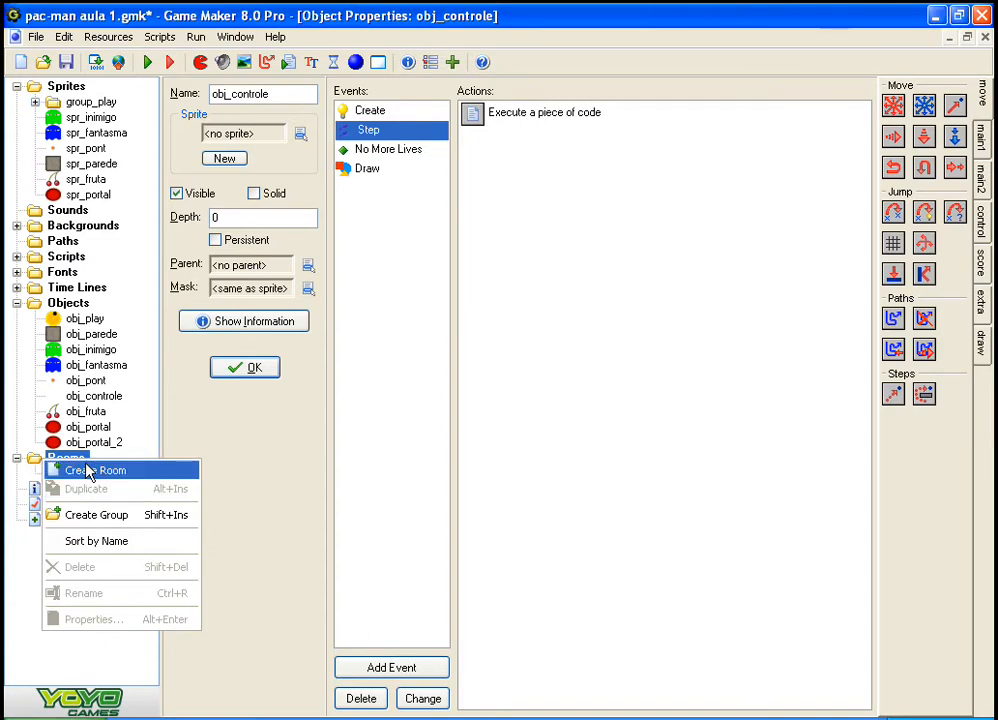
click(90, 472)
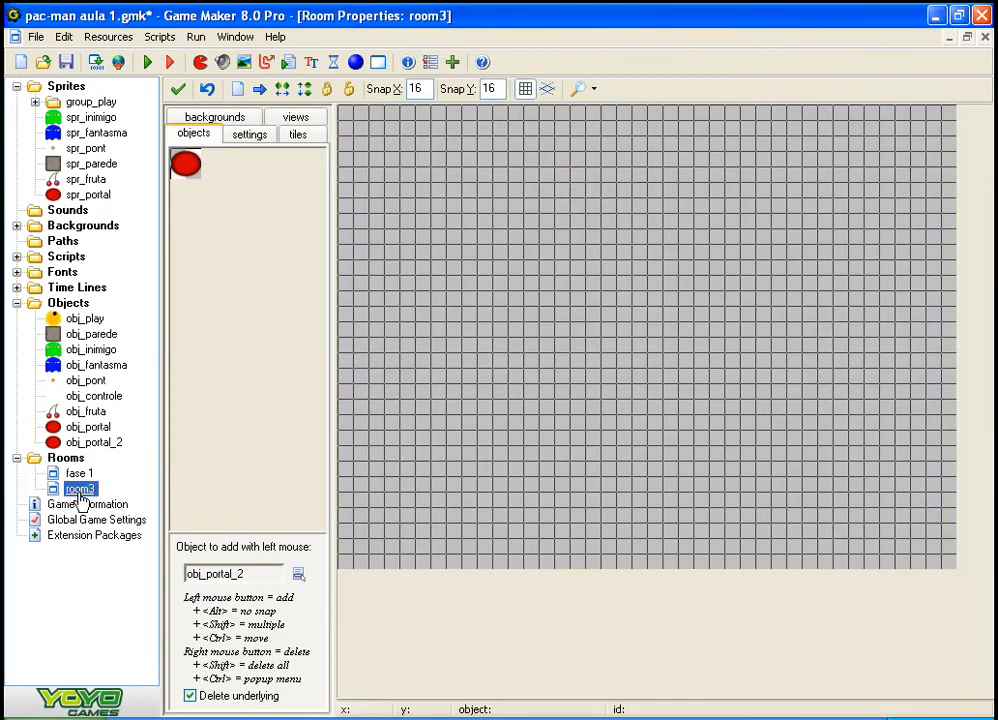
click(79, 490)
text(fase 2)
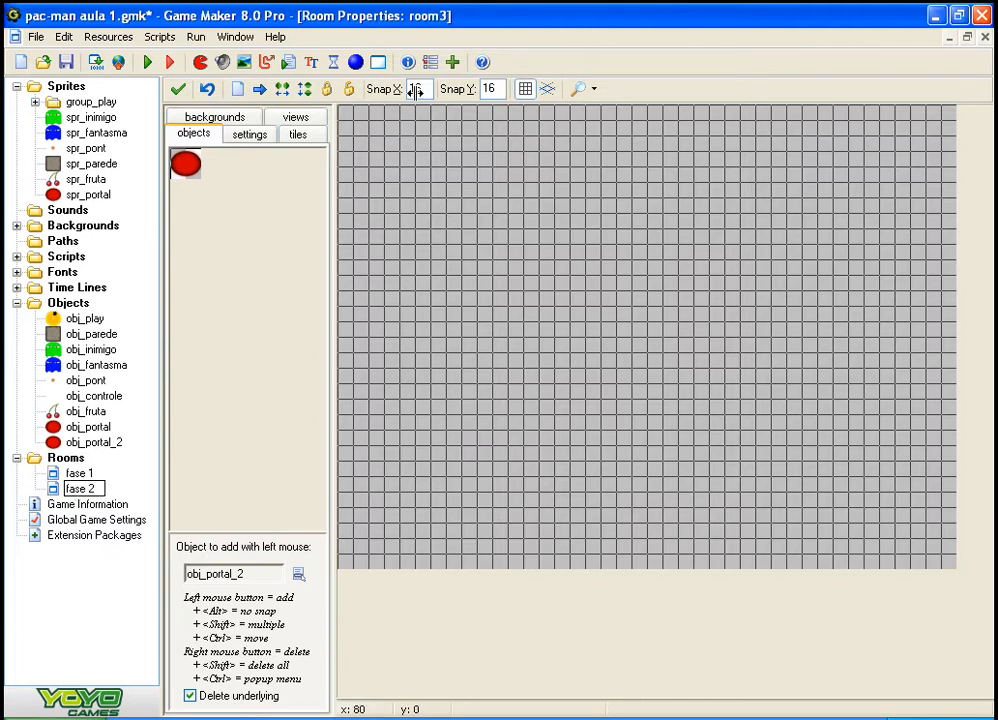
key(Return)
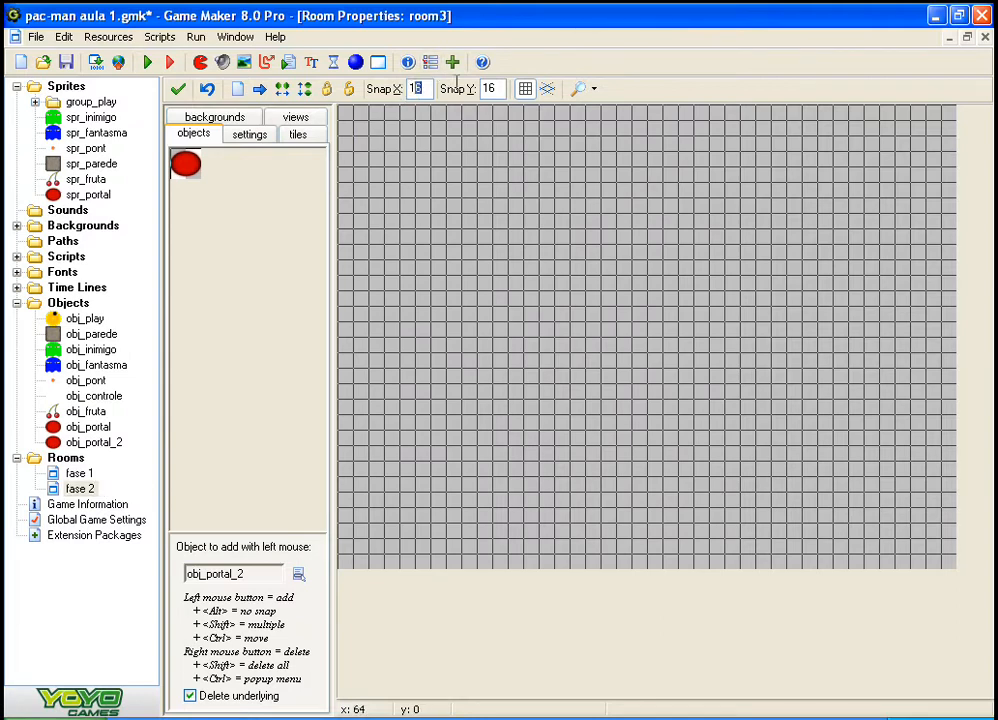
Step: Set the new room's horizontal and vertical grid snap to 32
text(32)
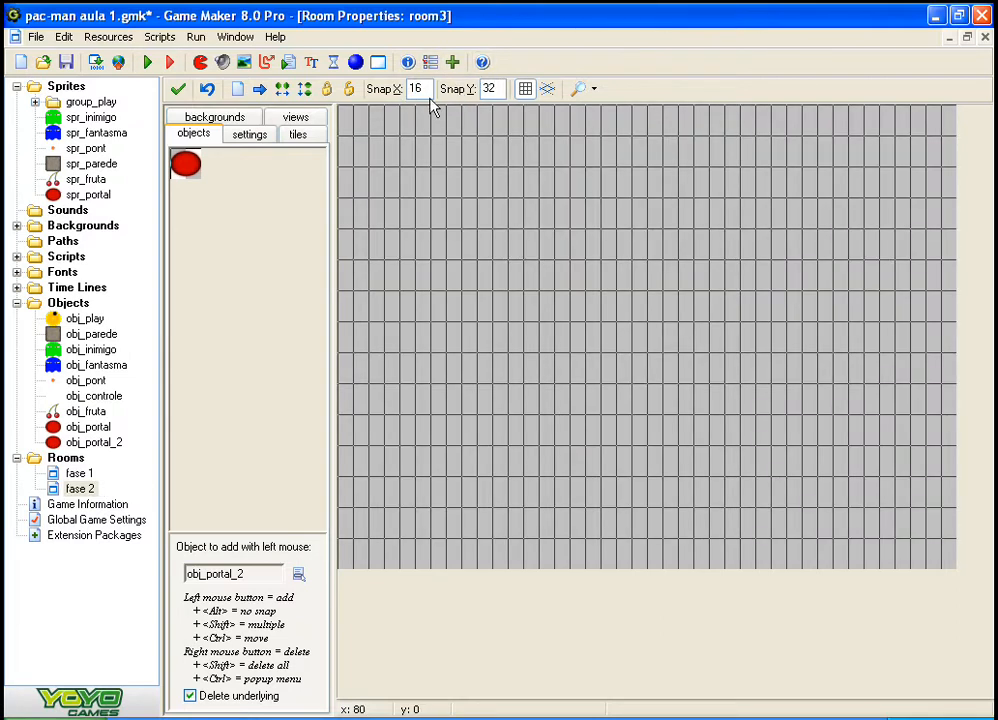
drag(424, 90, 367, 90)
text(32)
Step: Build the fase 2 maze from obj_parede blocks, with a closed outer border and inner wall segments
click(298, 574)
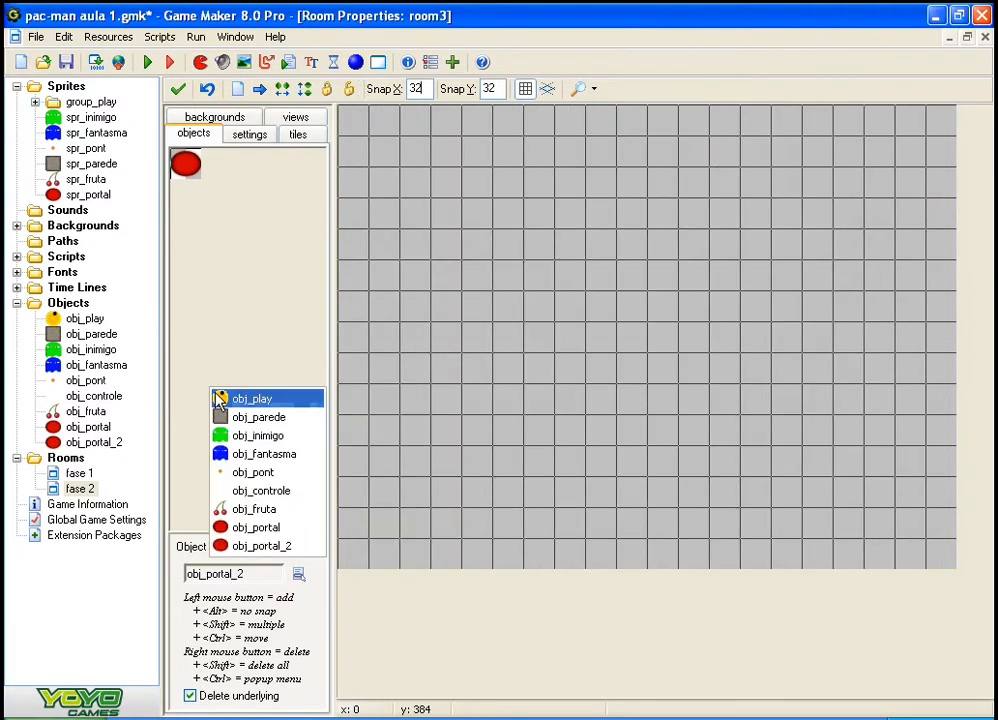
click(230, 418)
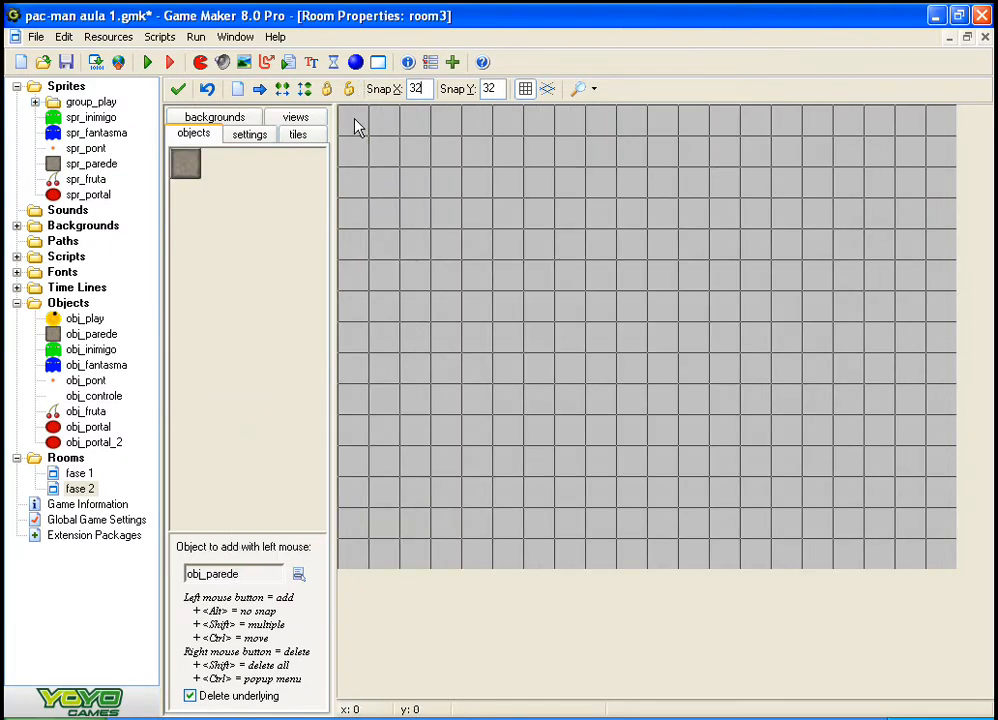
shift+drag(356, 122, 752, 121)
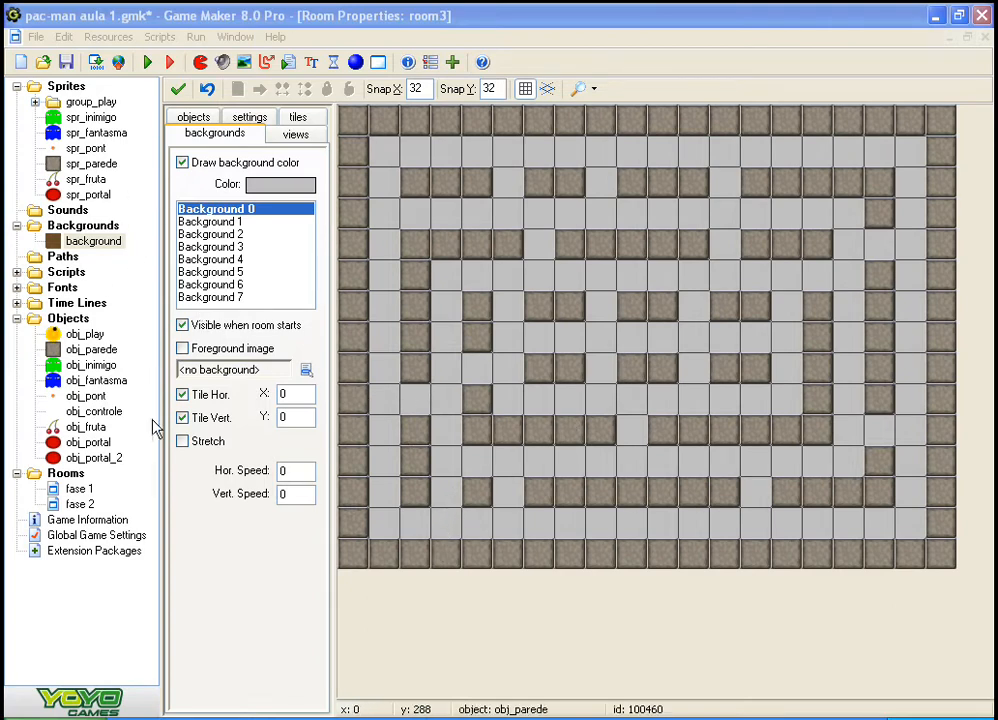
Step: Collapse the Sprites group, create a new background resource, and name it background2
click(16, 86)
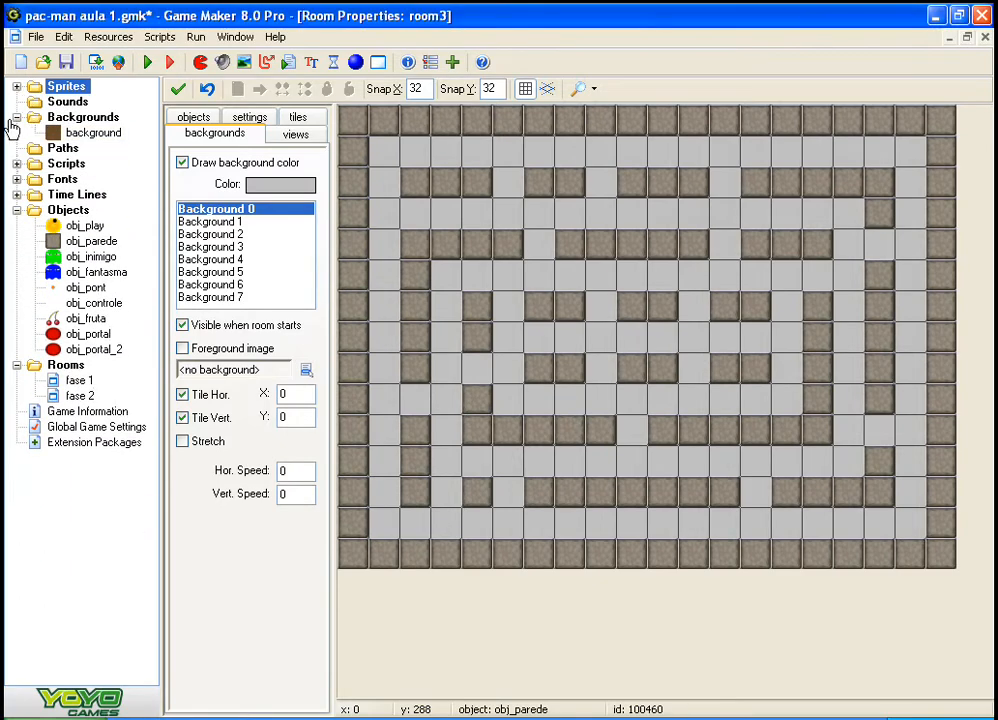
click(37, 118)
right_click(40, 118)
click(95, 125)
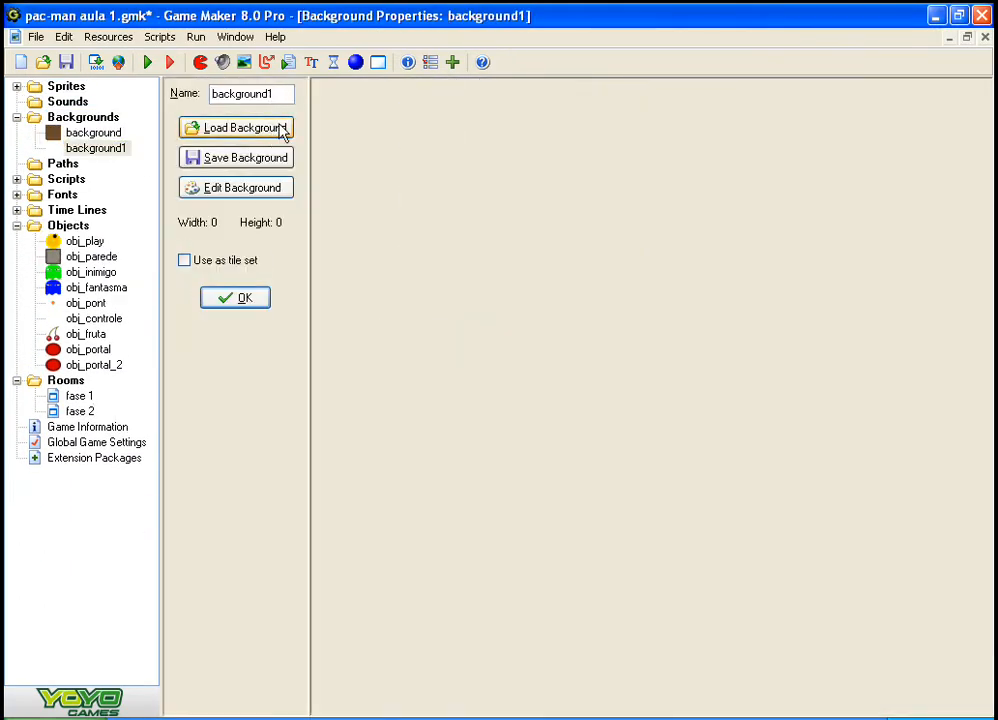
click(285, 94)
key(BackSpace)
text(2)
Step: Start loading an image for background2 and browse to the Backgrounds folder inside Arquivos de programas, Game Maker 8 Pro on drive C
click(269, 131)
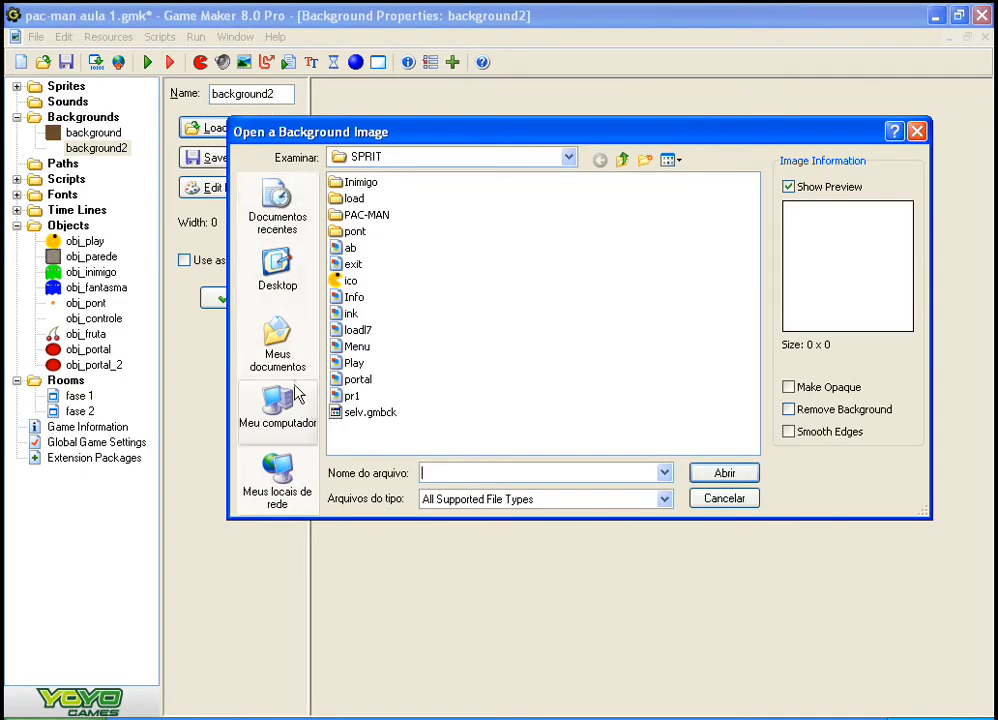
click(277, 410)
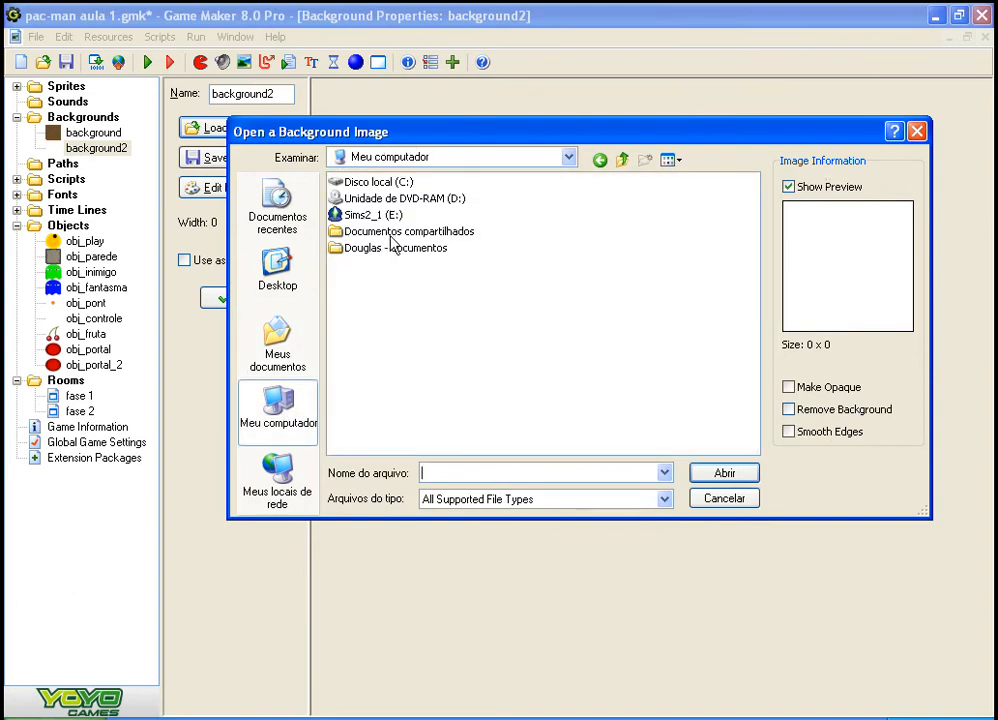
double_click(378, 184)
double_click(400, 259)
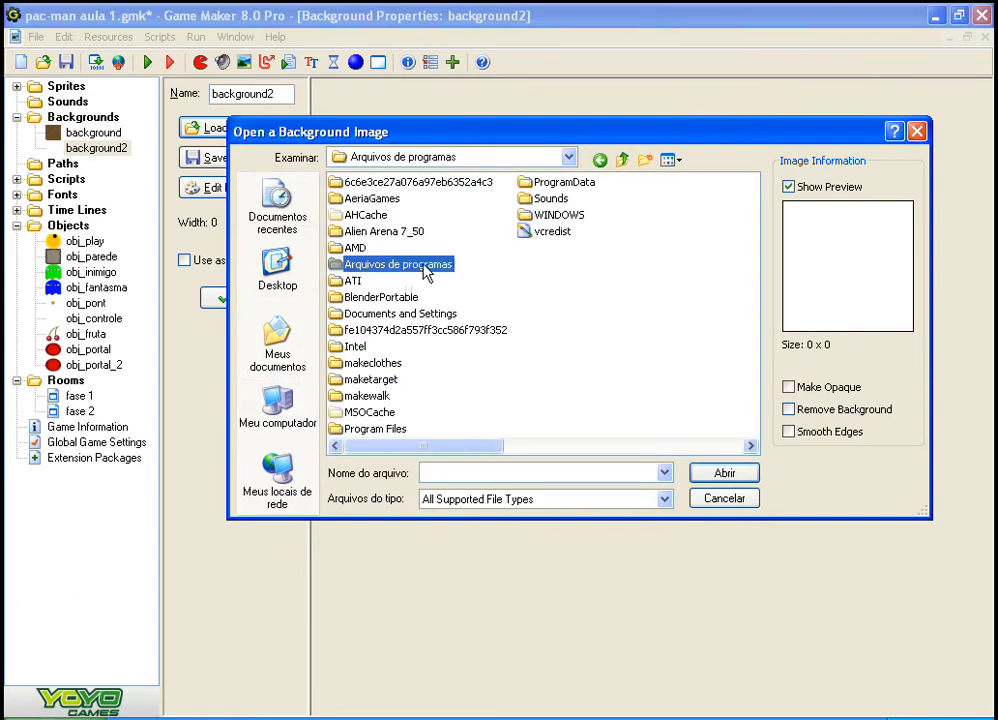
click(531, 265)
click(531, 329)
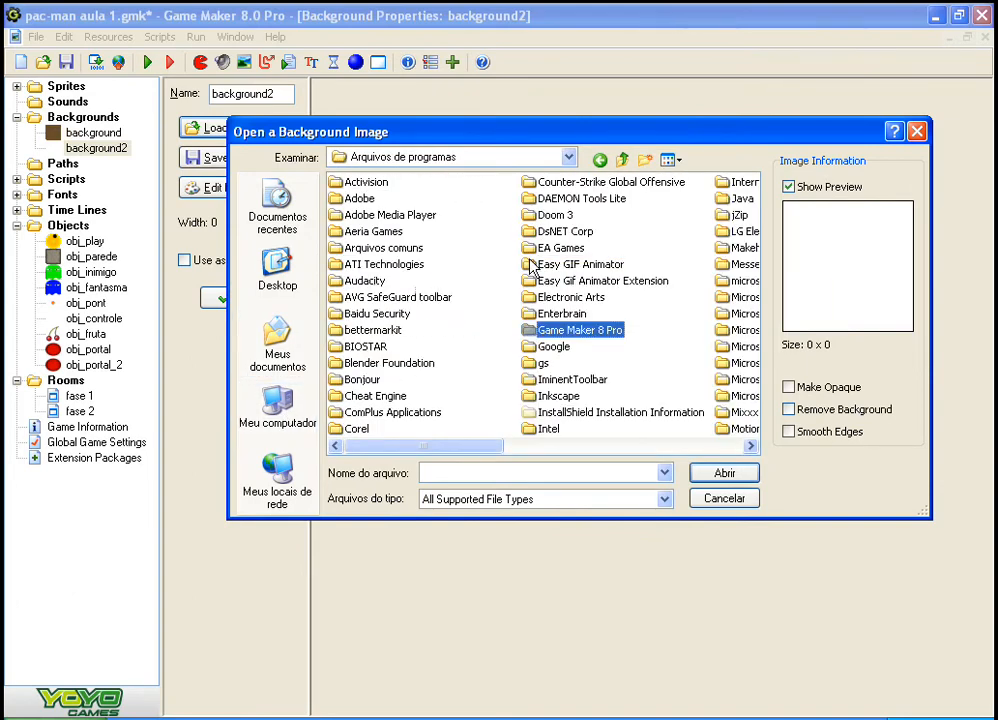
double_click(540, 333)
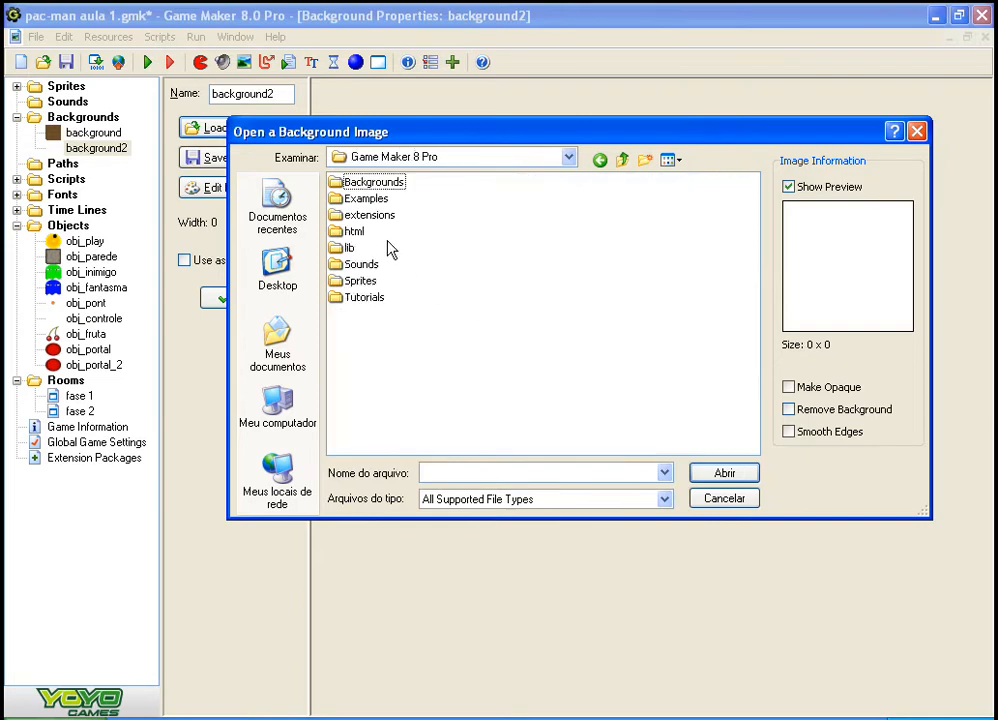
double_click(366, 184)
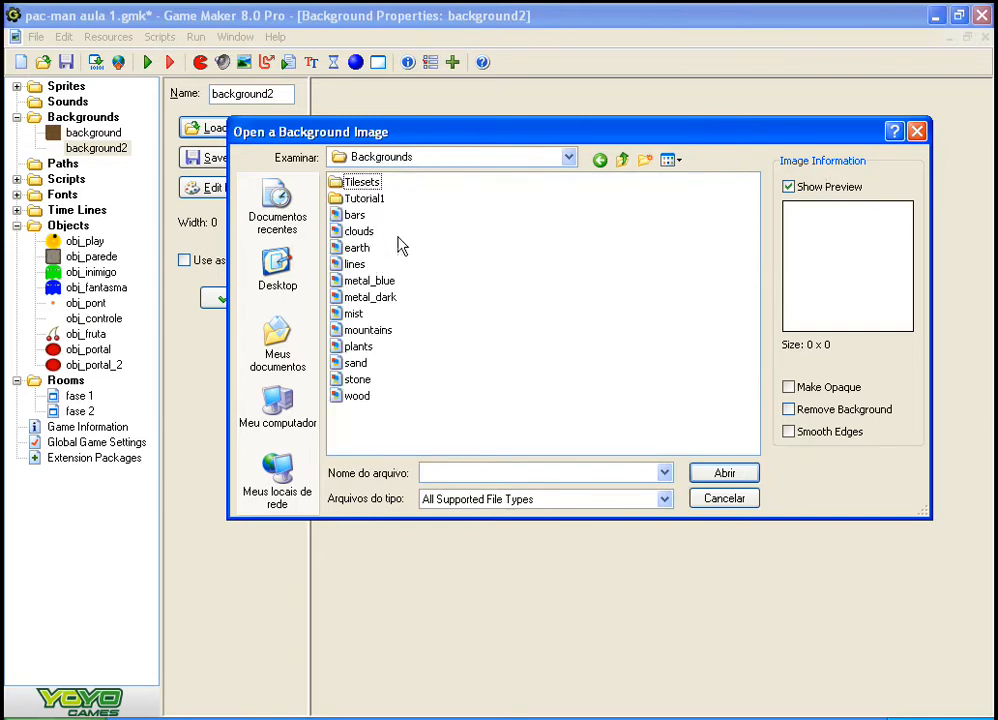
Step: Examine the images in the Tilesets folder as thumbnails and go back to the Backgrounds folder
double_click(356, 184)
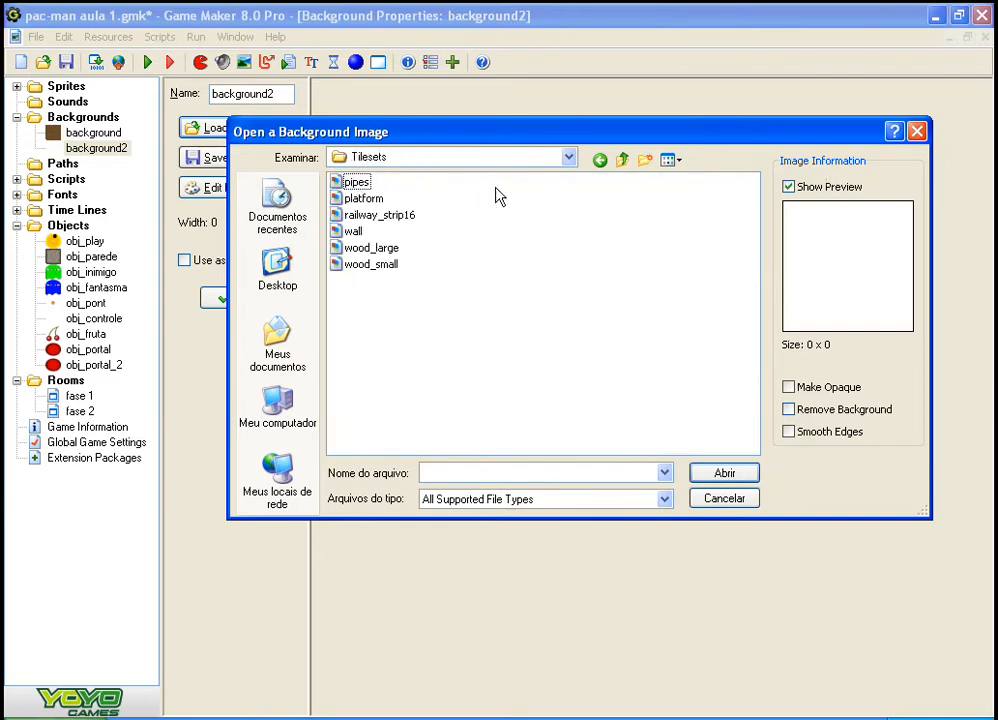
click(669, 160)
click(702, 178)
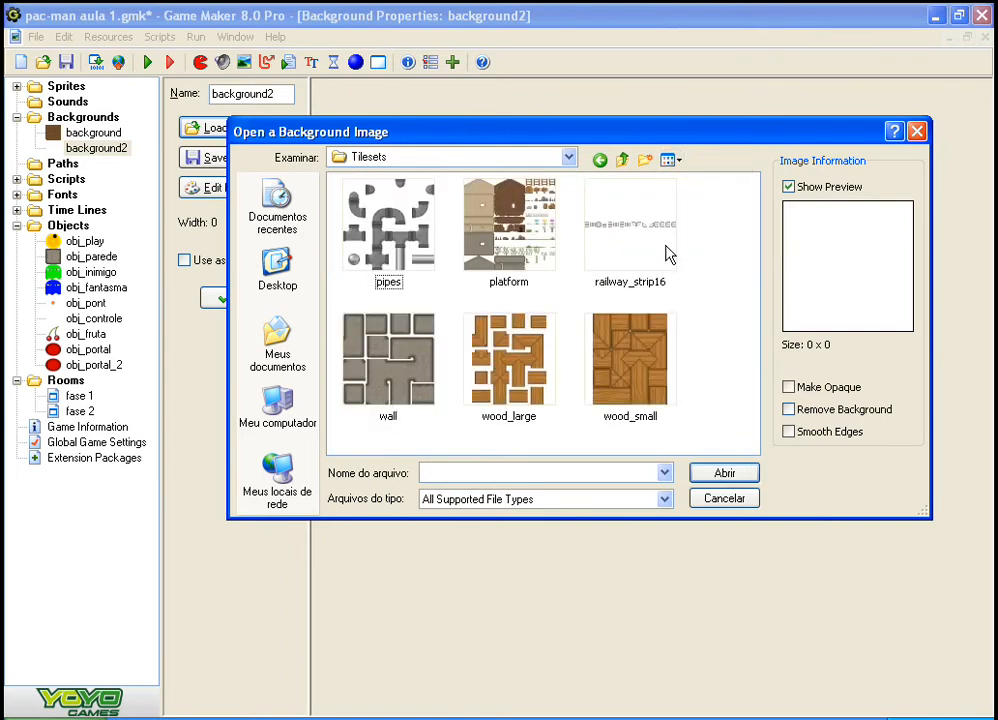
click(622, 160)
Step: Load the metal_dark image into background2, accept it, and assign it as Background 0 of the fase 2 room
click(533, 405)
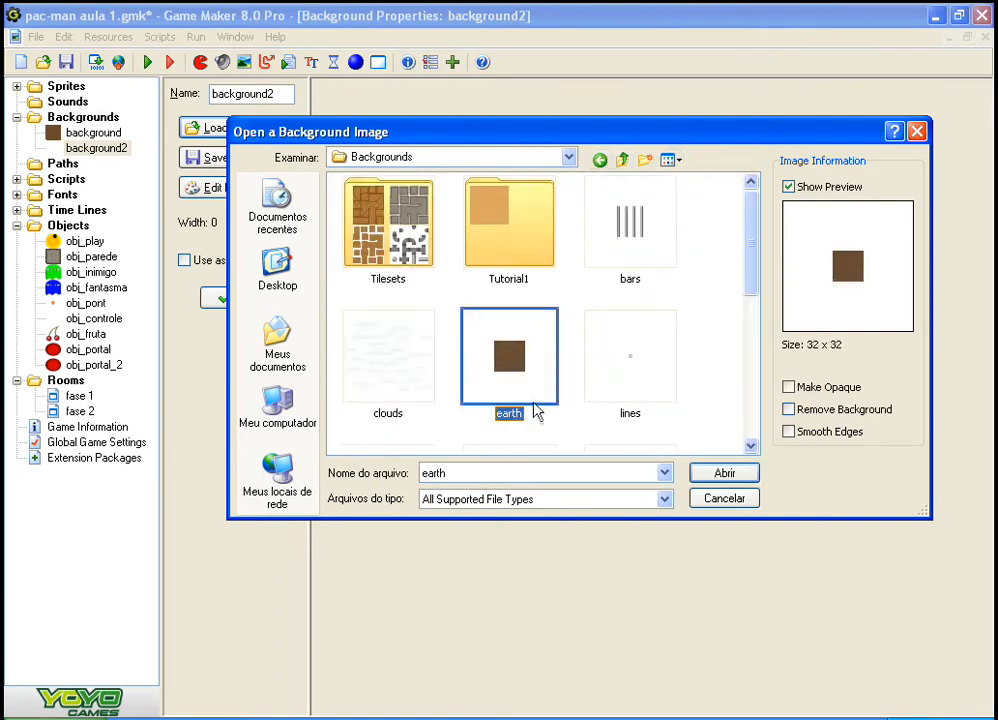
drag(757, 256, 753, 321)
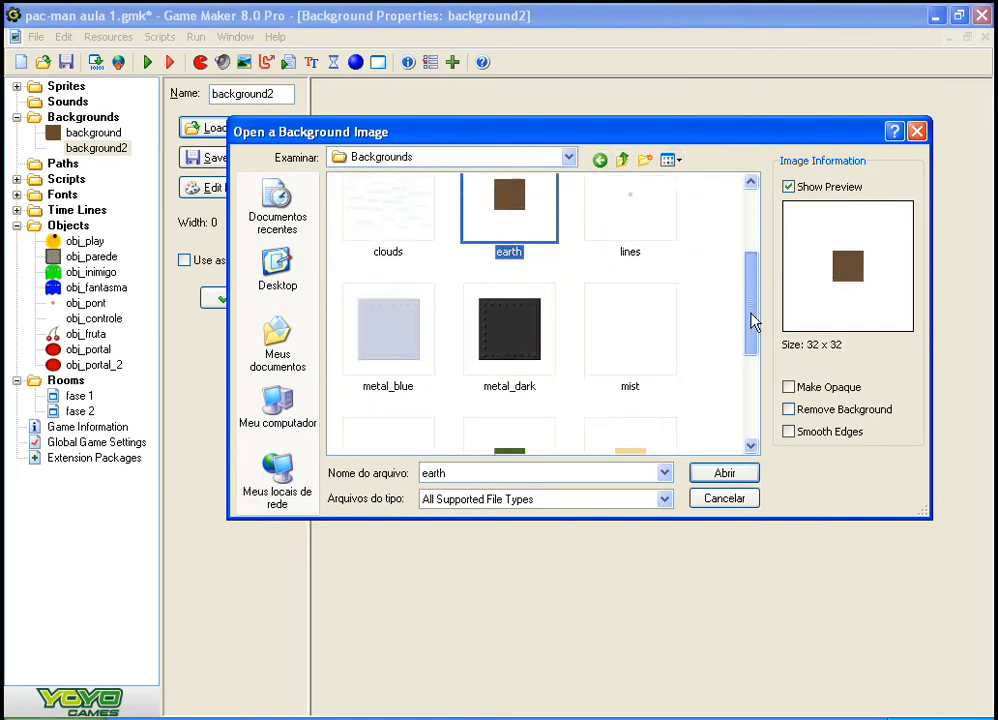
click(533, 322)
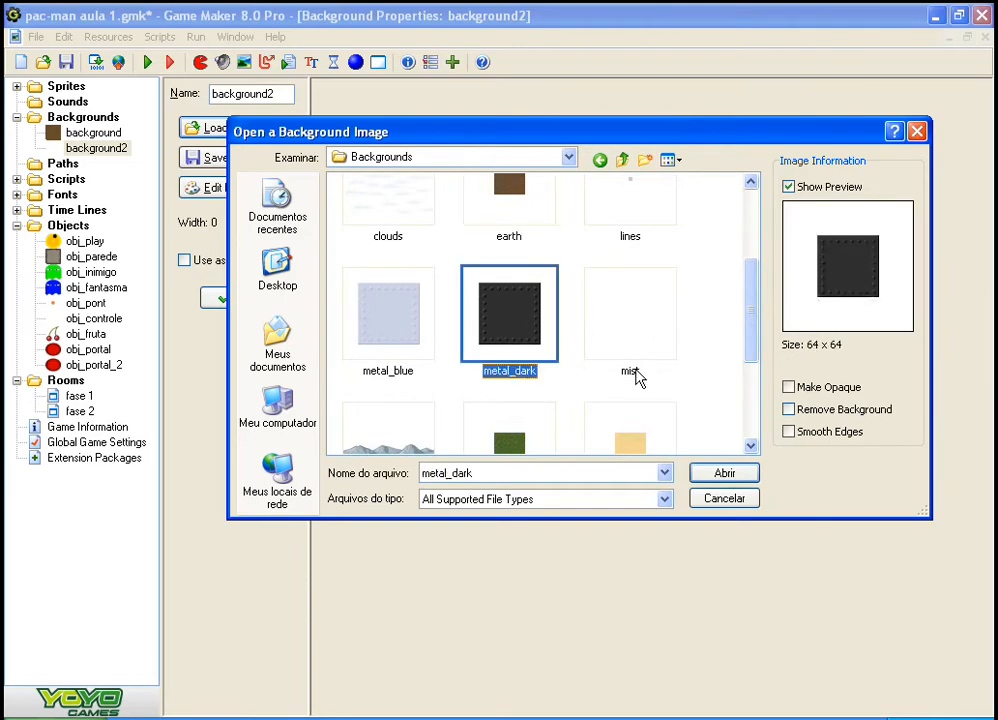
click(749, 471)
click(258, 302)
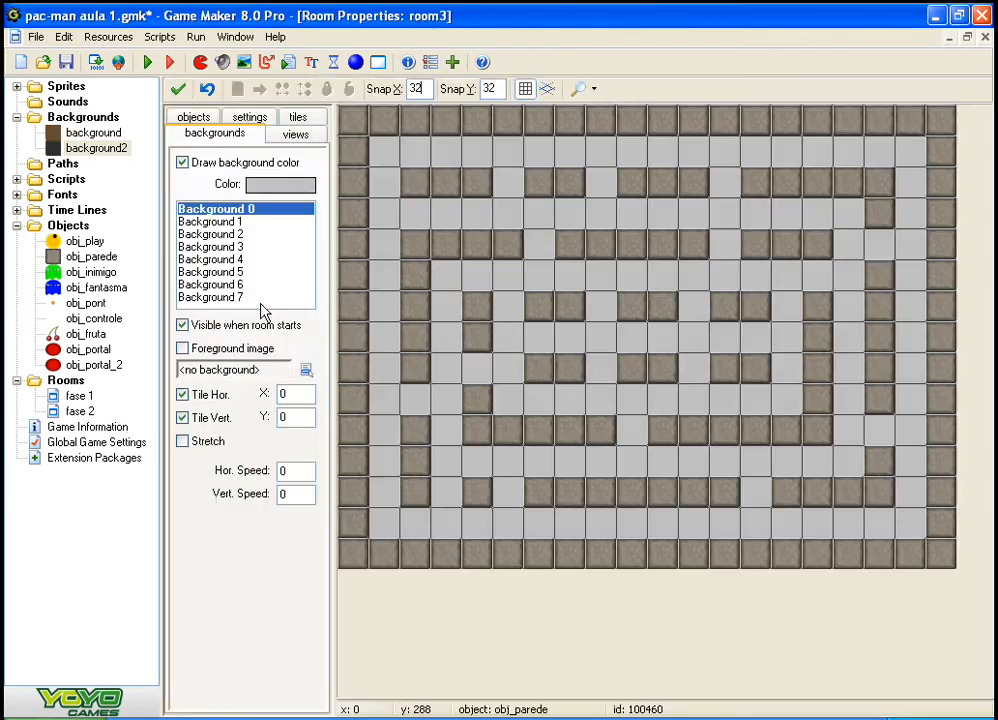
click(306, 370)
click(365, 441)
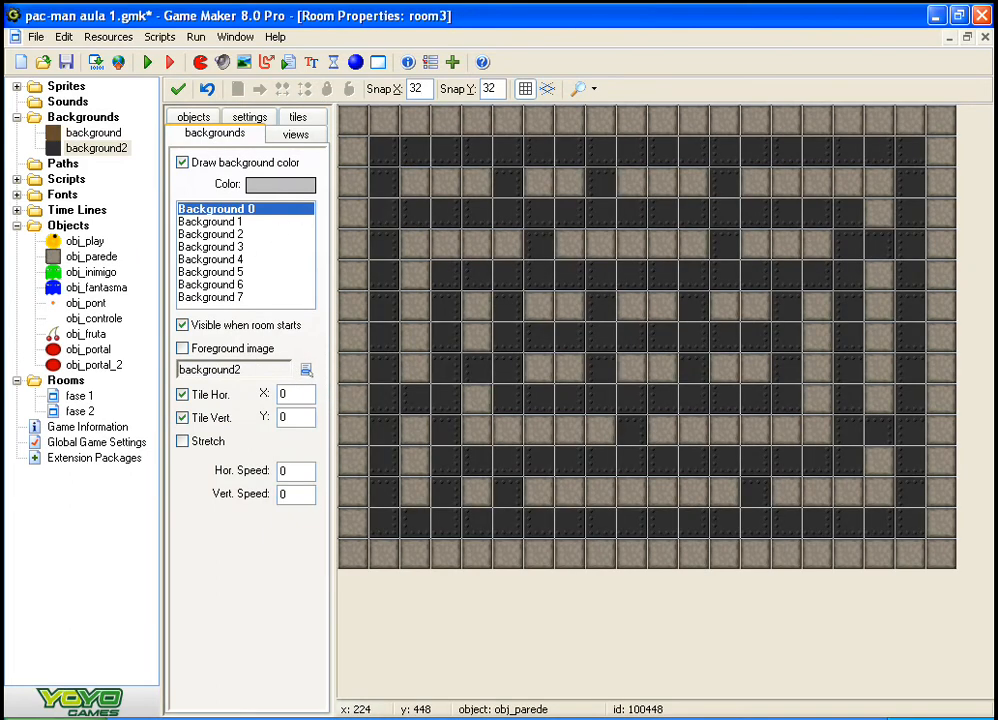
Step: Place one obj_portal instance in the open corridor cell at the middle of the fase 2 maze
click(193, 117)
click(222, 234)
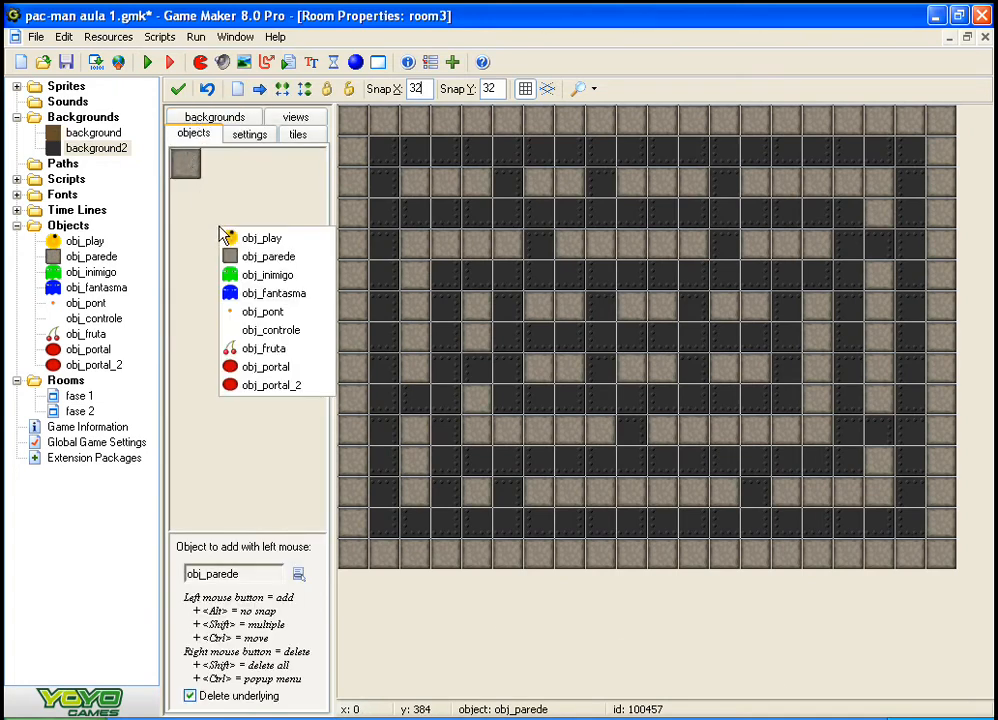
click(296, 370)
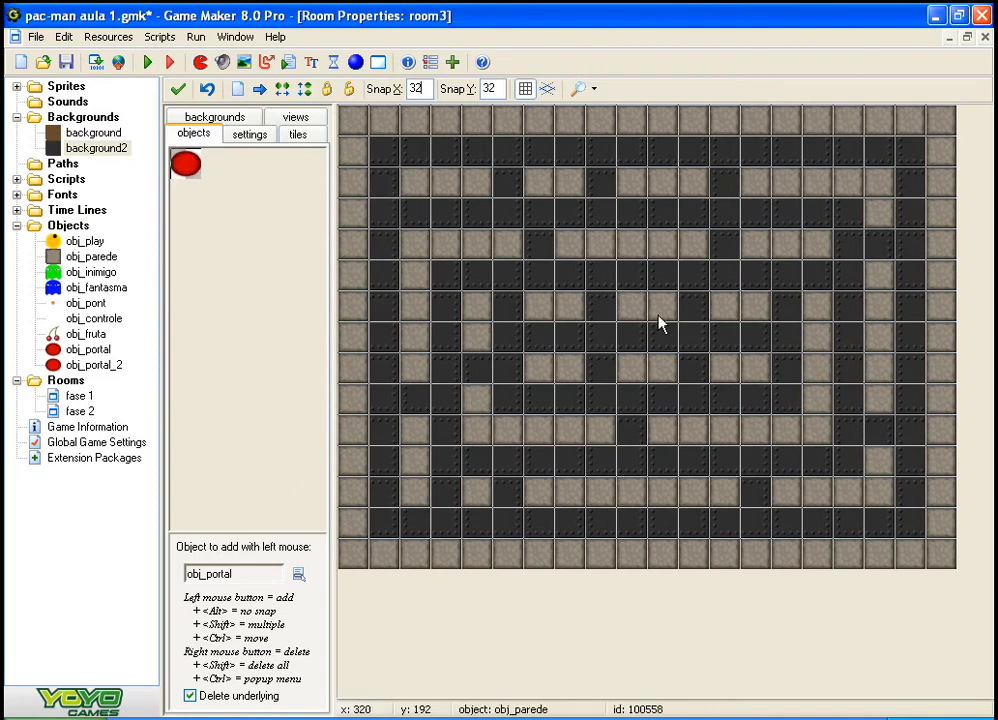
click(601, 341)
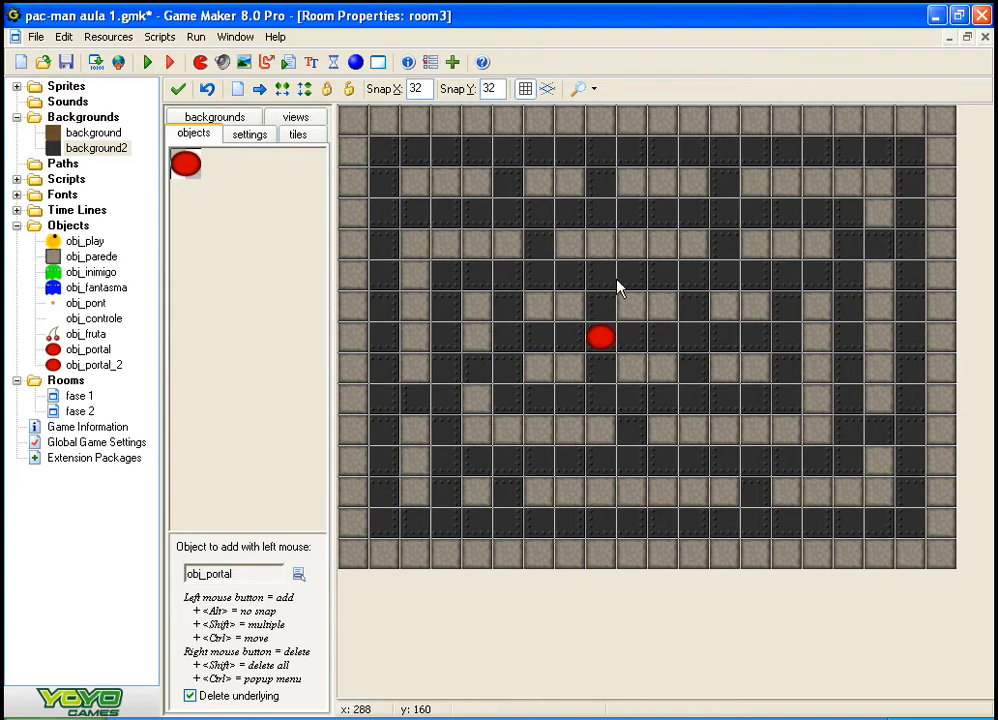
Step: Turn off deletion of underlying objects and place obj_controle on the wall block in the room's upper-left corner
click(230, 198)
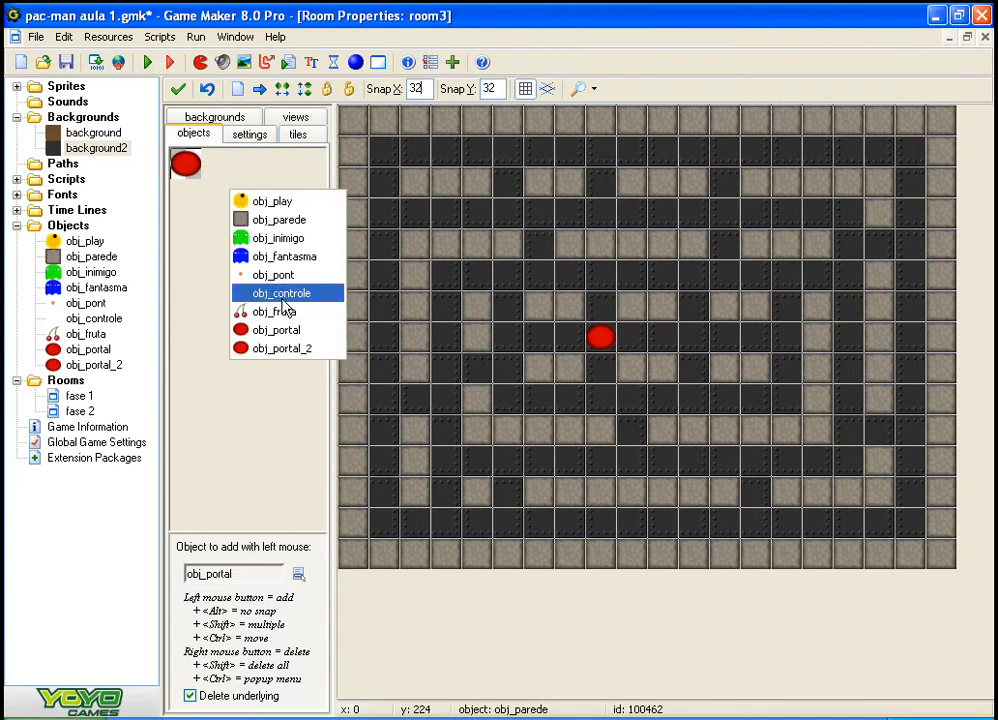
click(283, 298)
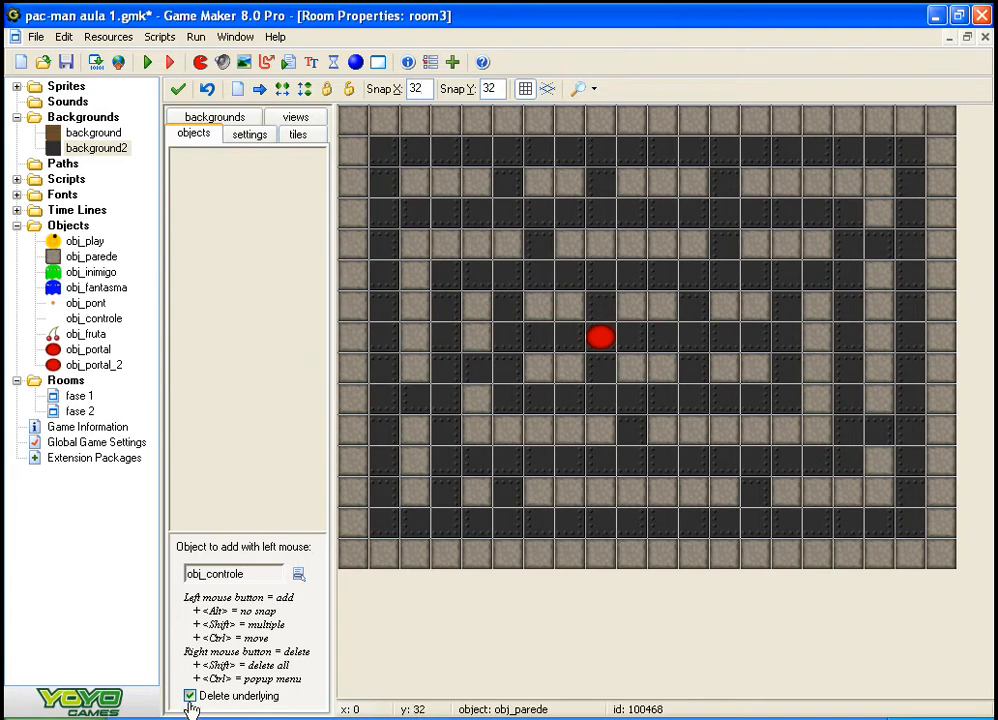
click(360, 133)
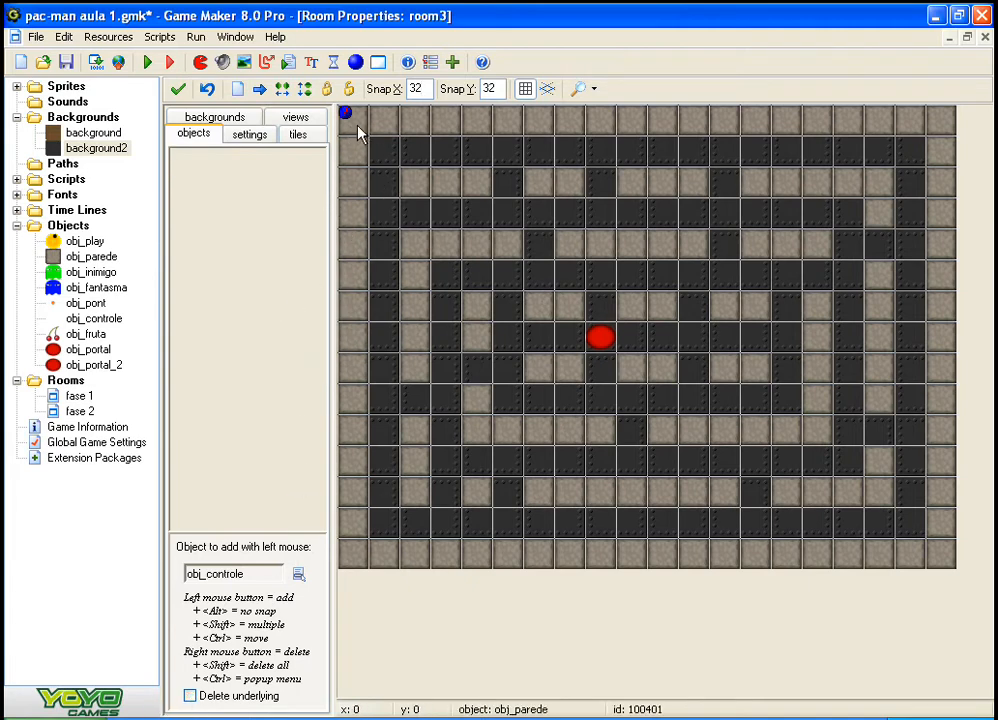
Step: Place obj_play in the first open corridor cell inside the maze's upper-left corner
click(281, 229)
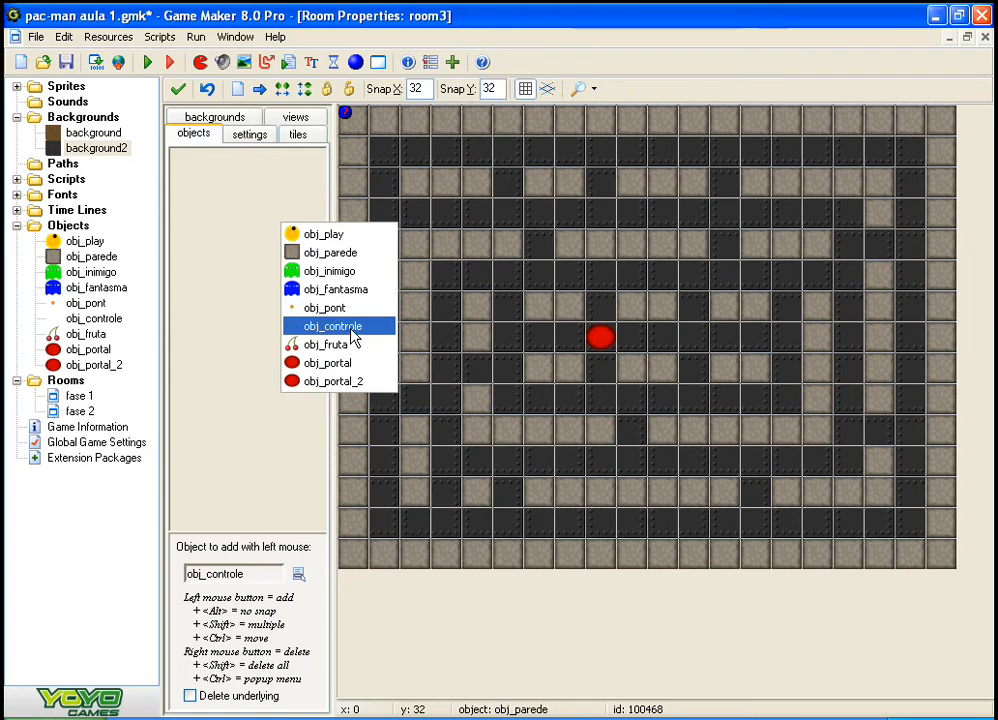
click(266, 486)
click(265, 484)
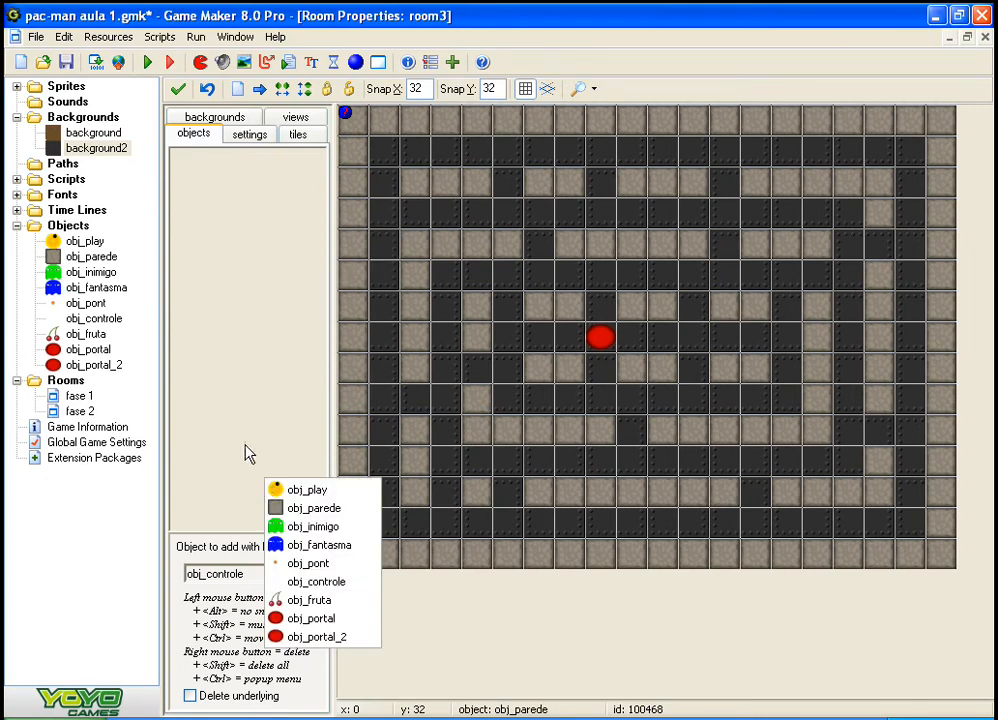
click(325, 224)
click(292, 232)
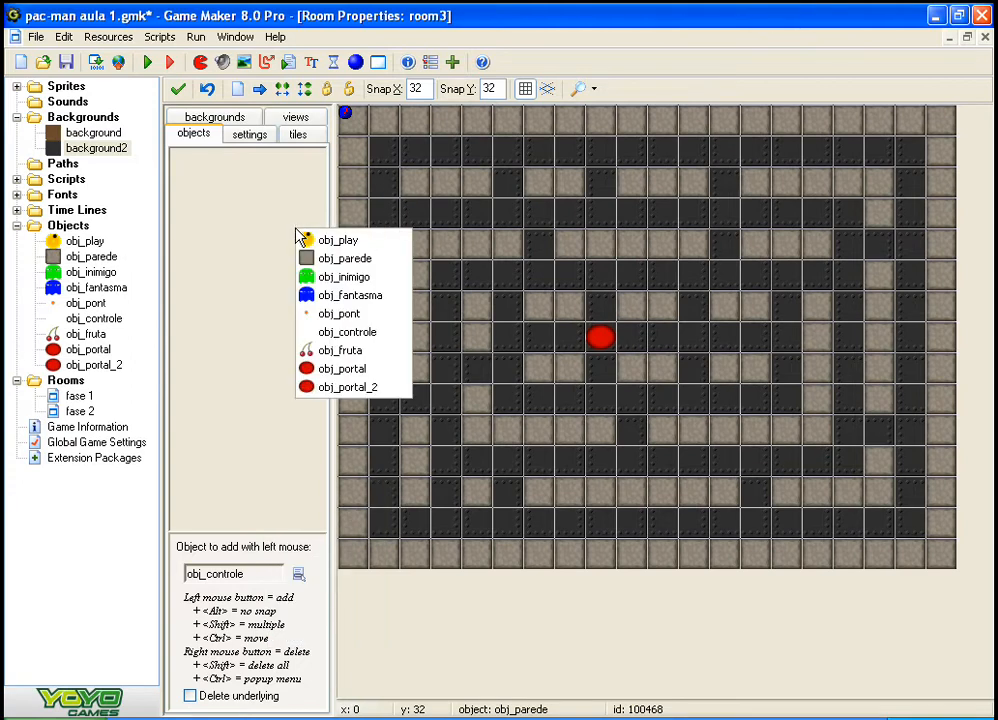
click(340, 238)
click(385, 155)
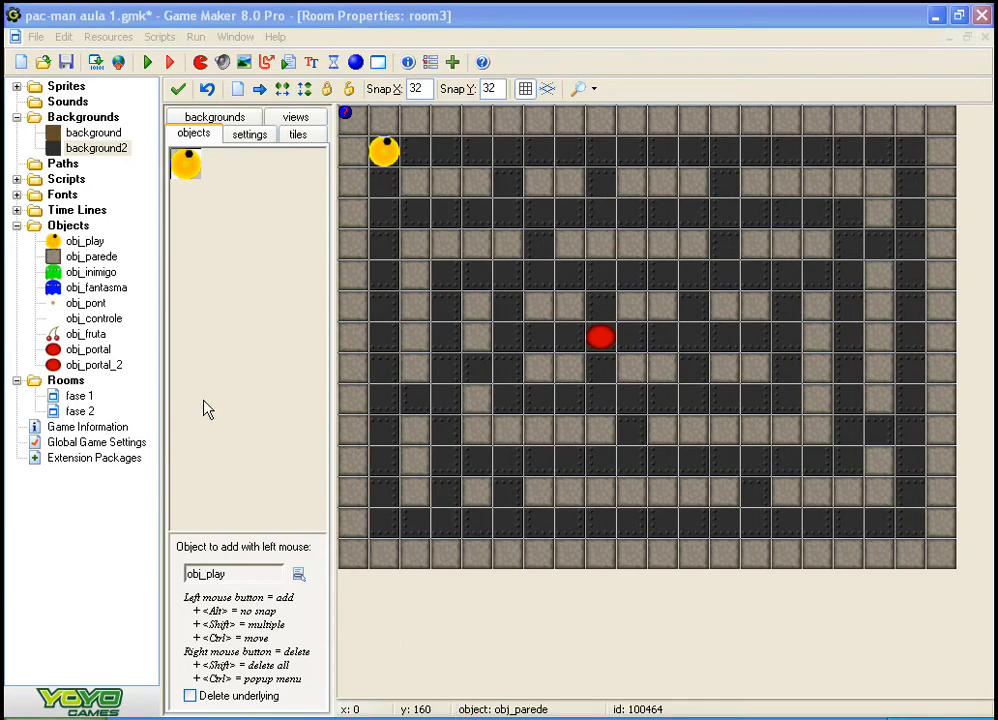
Step: Open the obj_play object's properties and examine the action in its Alarm 0 event
click(54, 242)
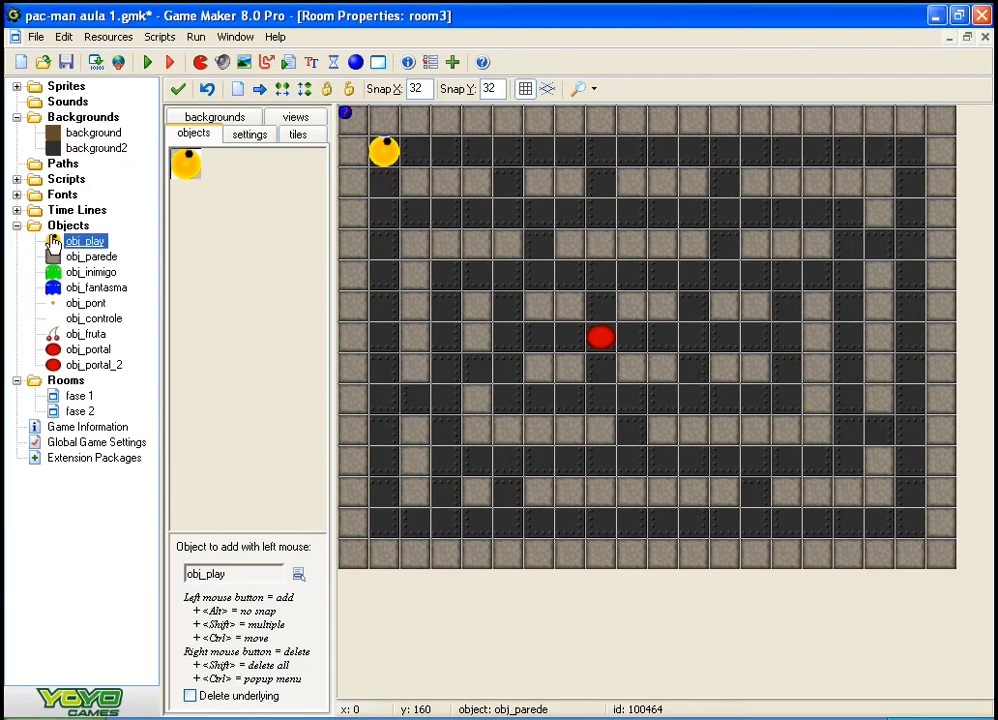
double_click(54, 242)
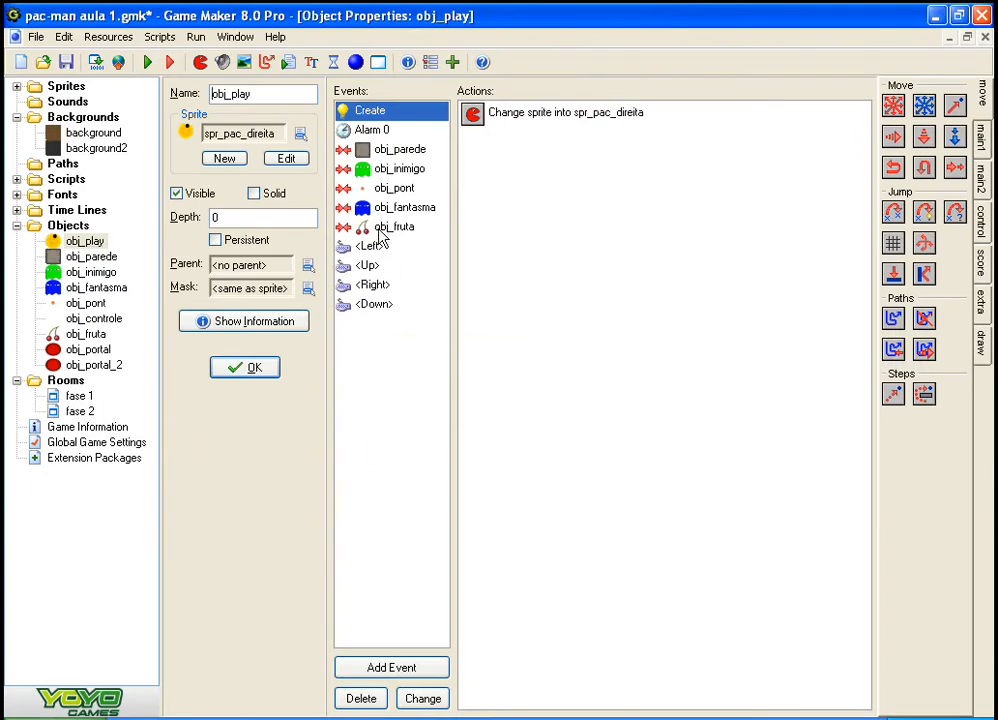
click(381, 230)
click(364, 132)
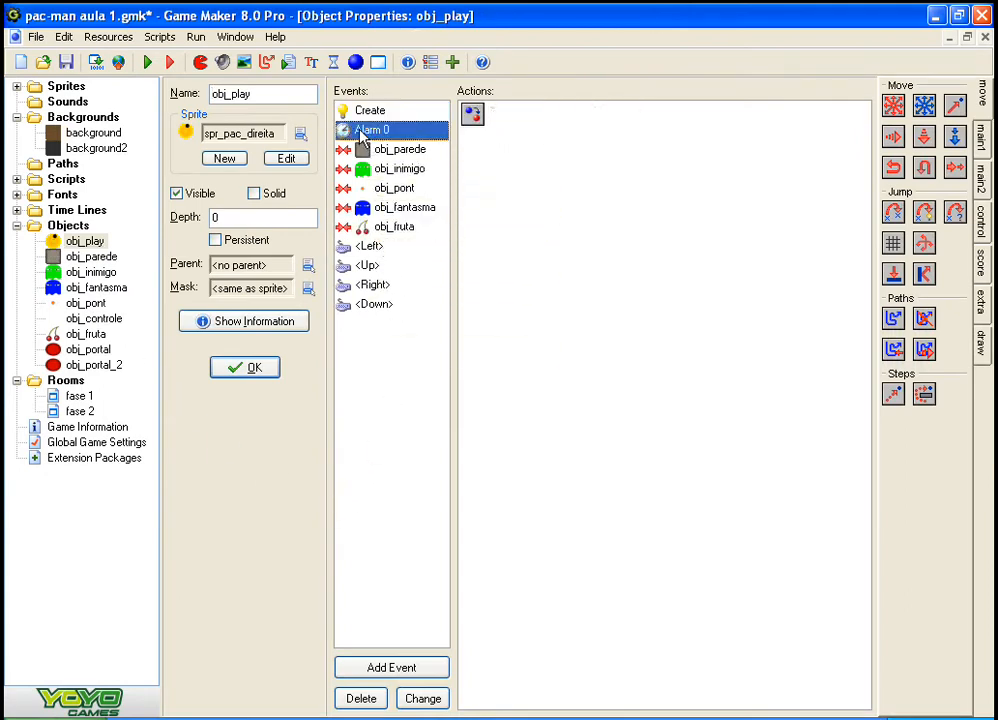
click(486, 120)
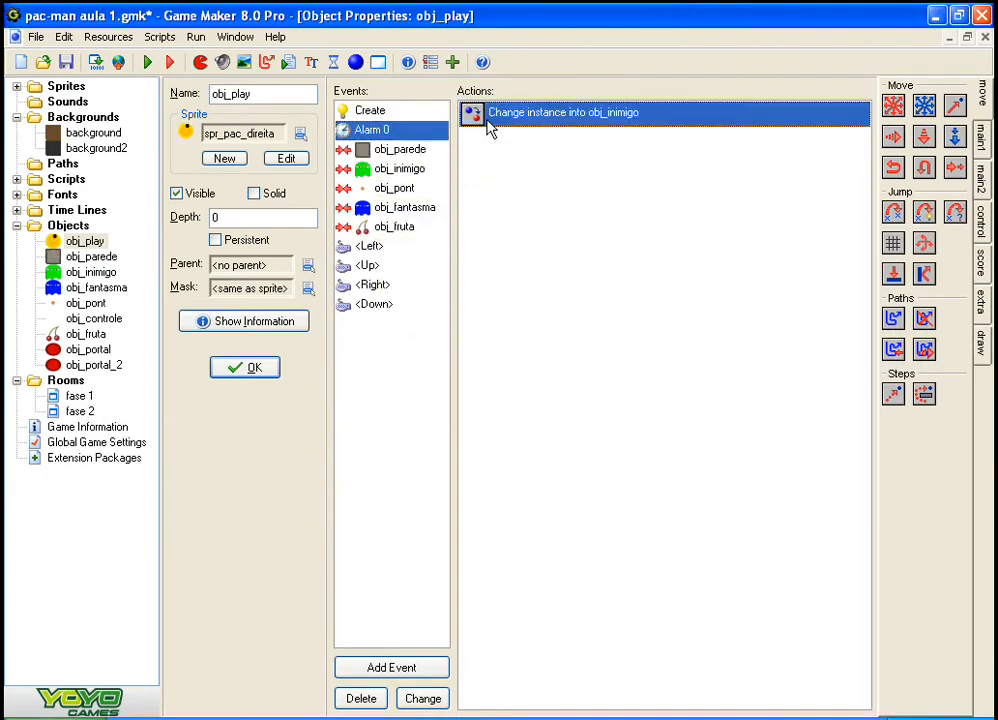
Step: Add a Set Alarm action to obj_play's collision with obj_fruta, using 500 steps in Alarm 2
click(392, 227)
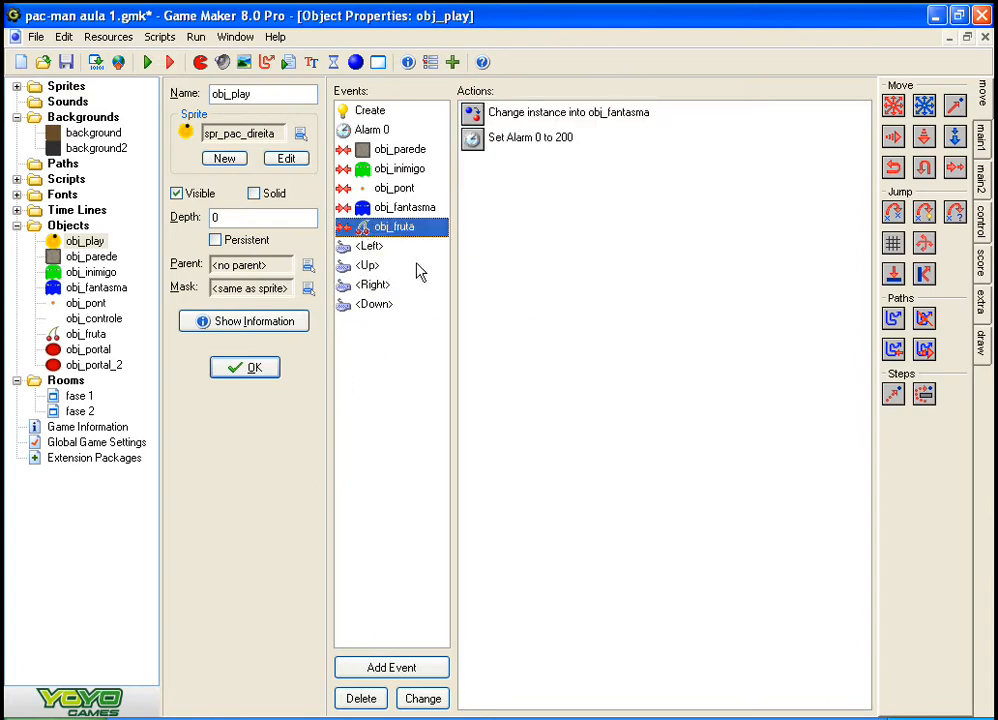
click(640, 227)
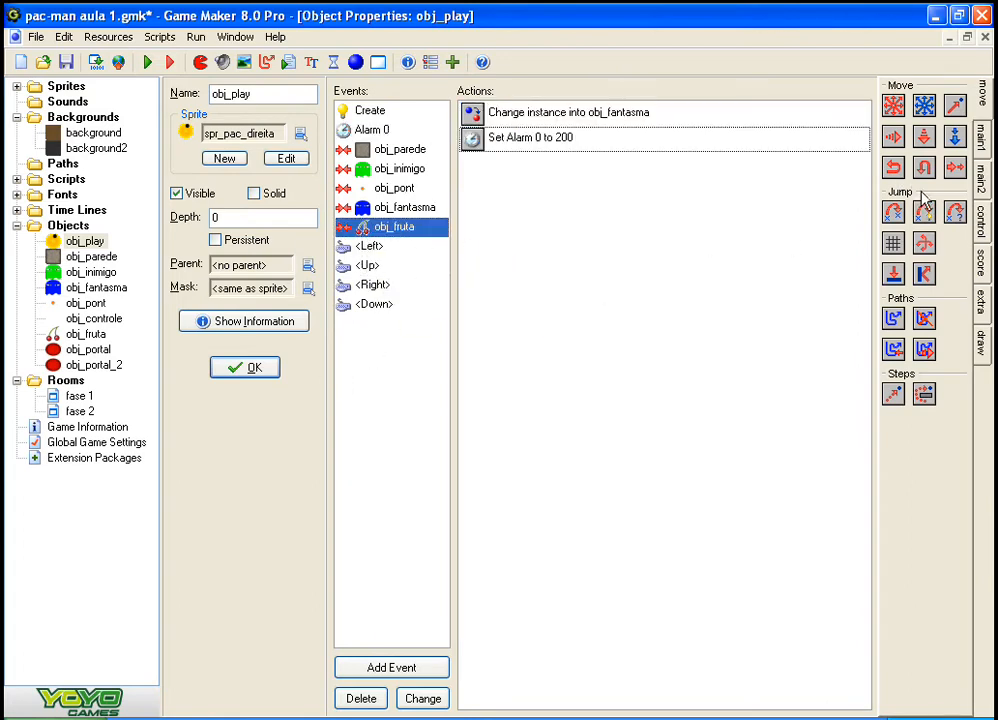
click(577, 140)
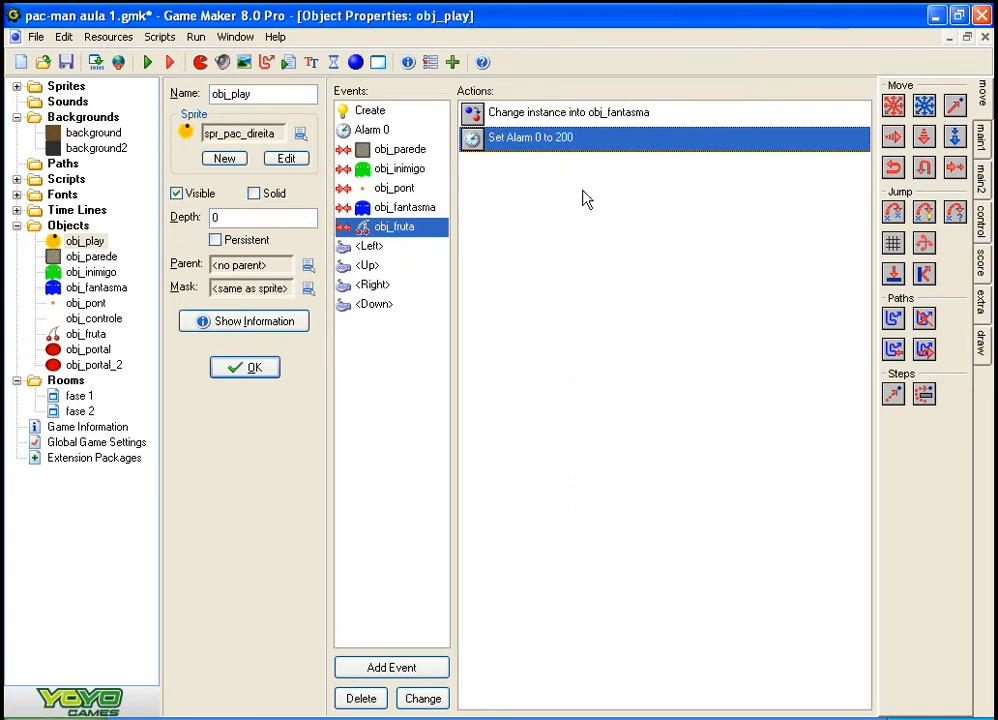
click(983, 138)
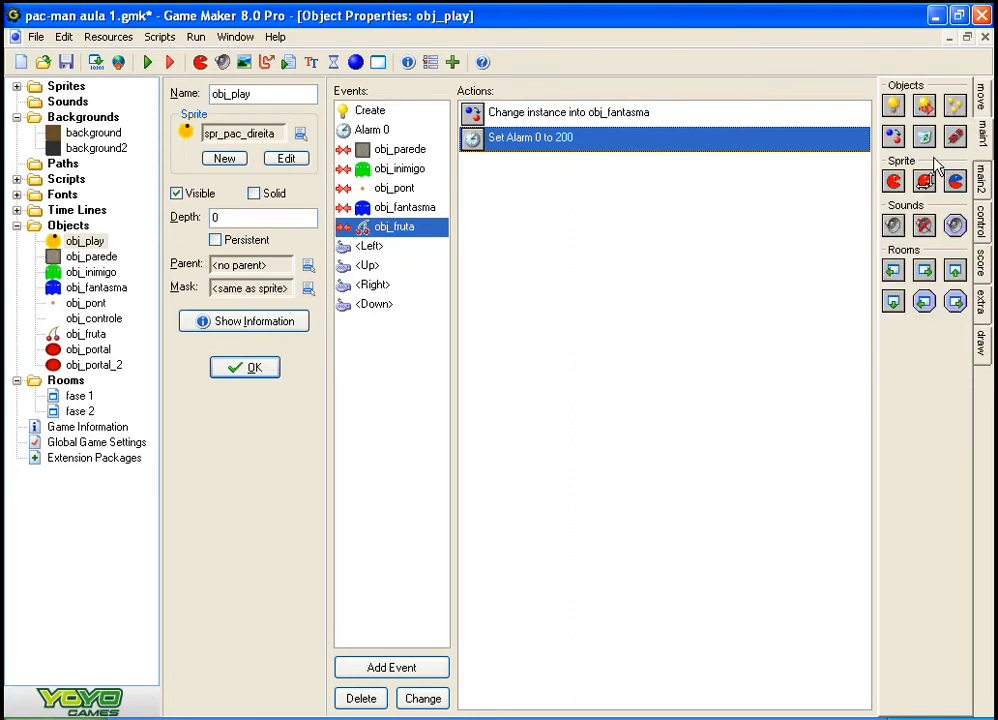
click(983, 180)
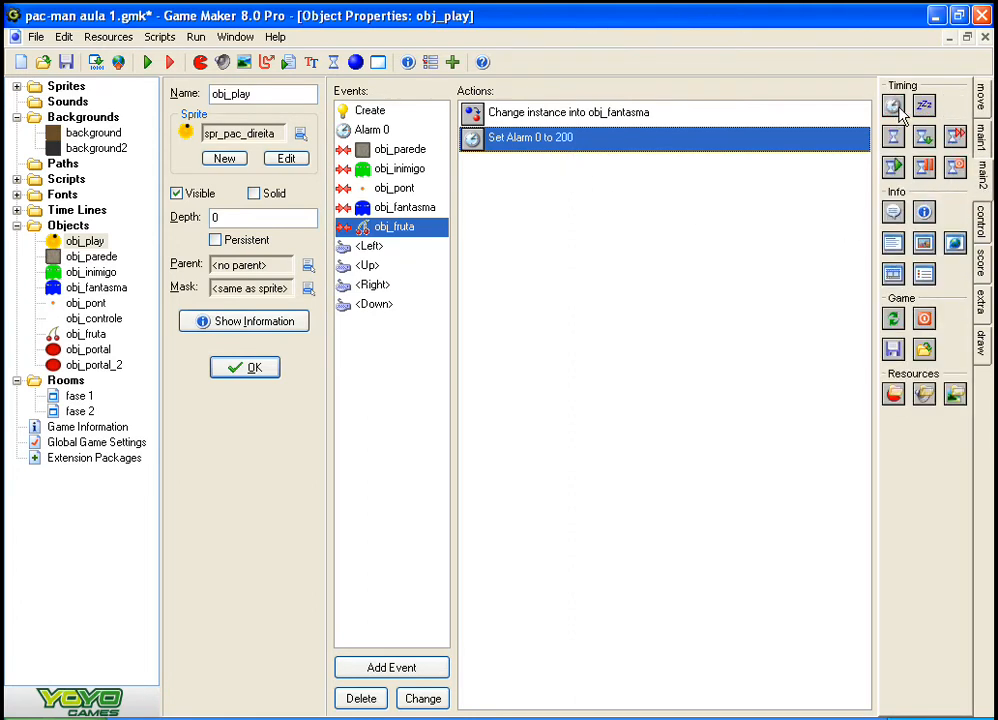
drag(617, 262, 605, 267)
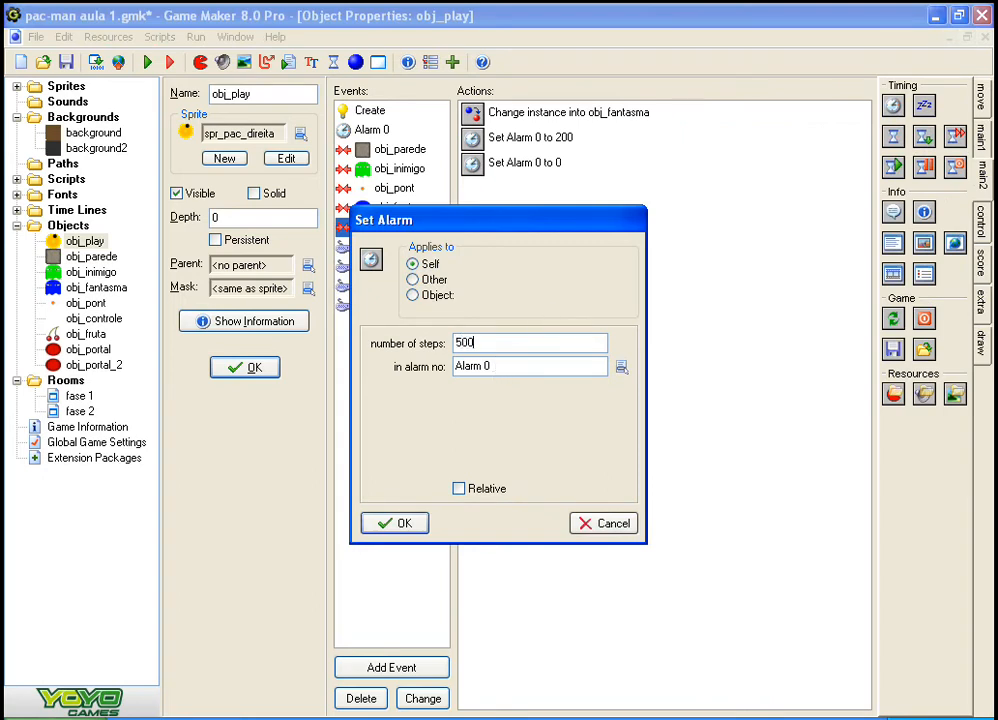
click(497, 366)
click(537, 411)
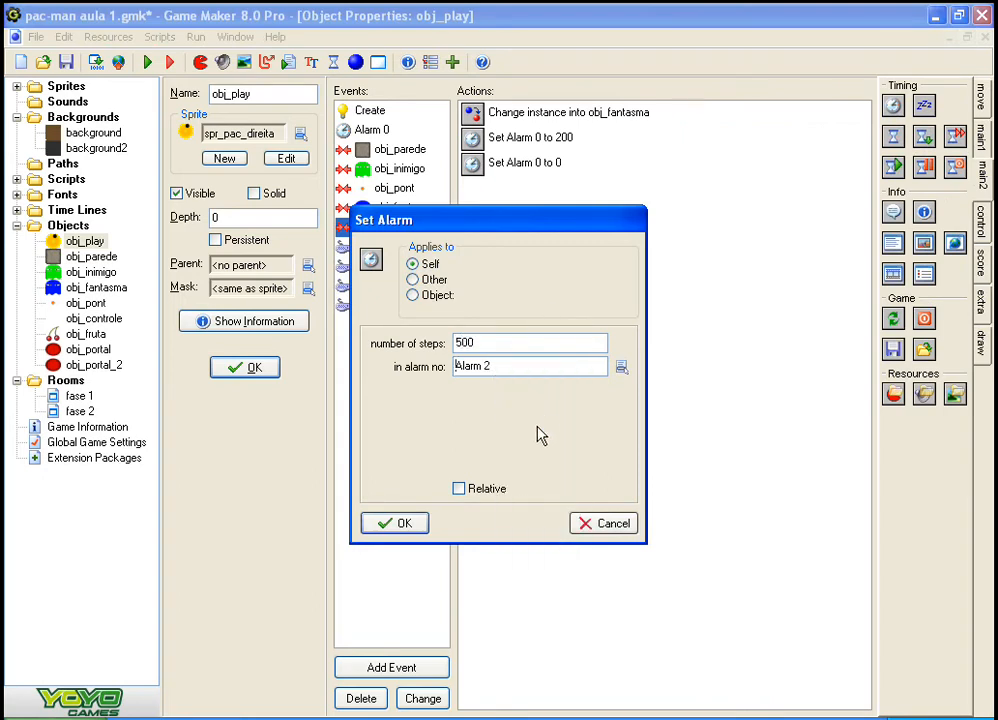
click(394, 523)
Step: Add an Alarm 2 event to obj_play
click(403, 665)
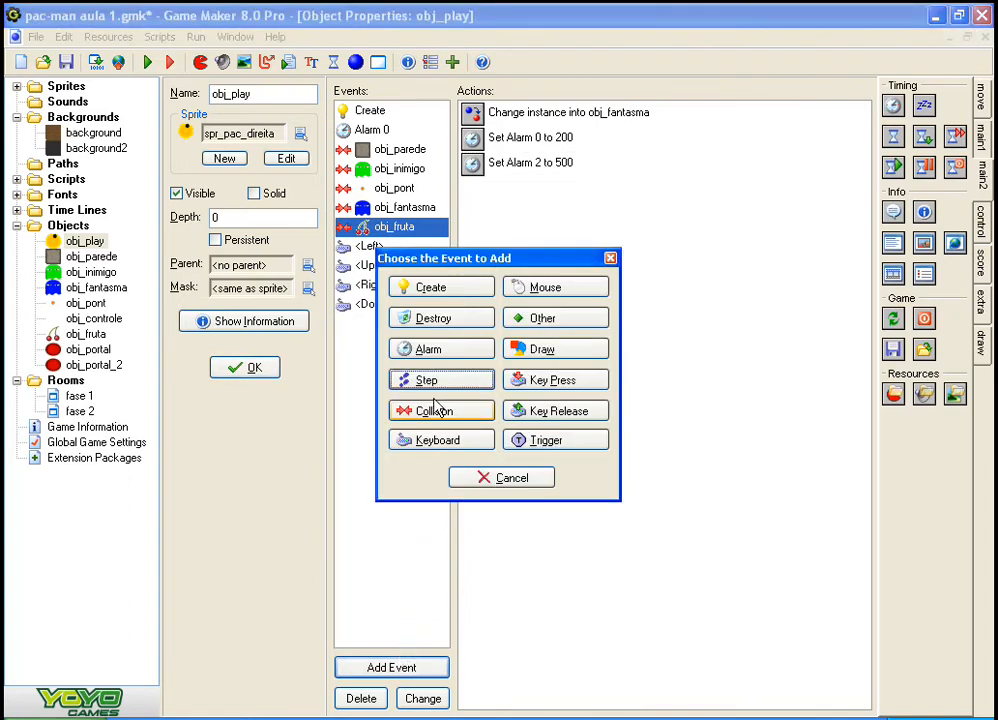
click(446, 348)
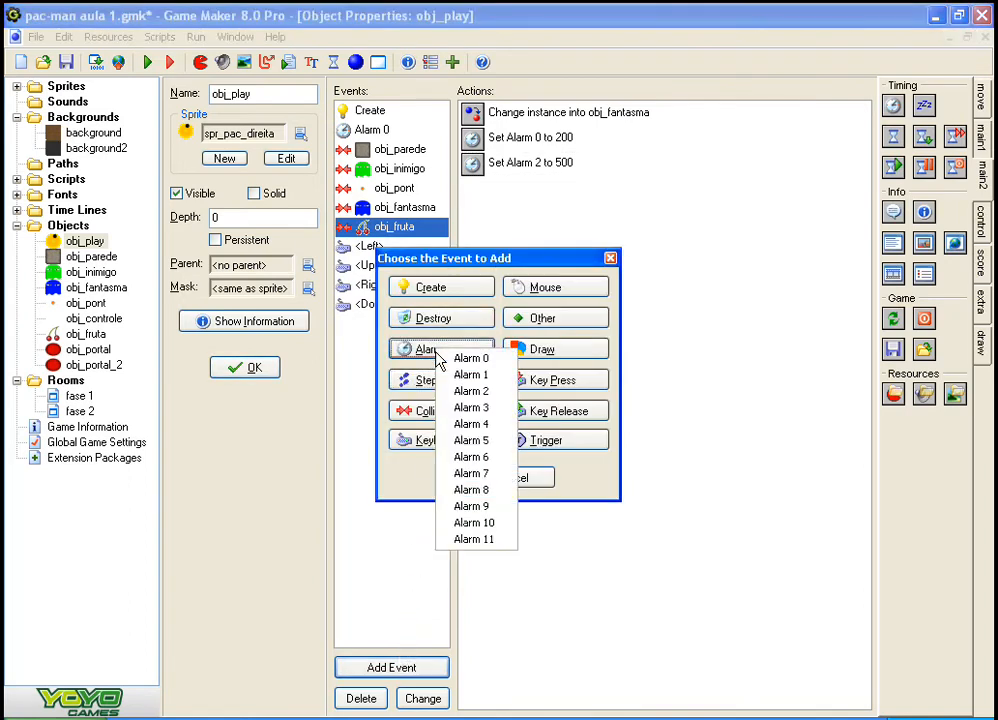
click(472, 390)
Step: Add a Create Instance action for obj_fruta to the Alarm 2 event
click(981, 97)
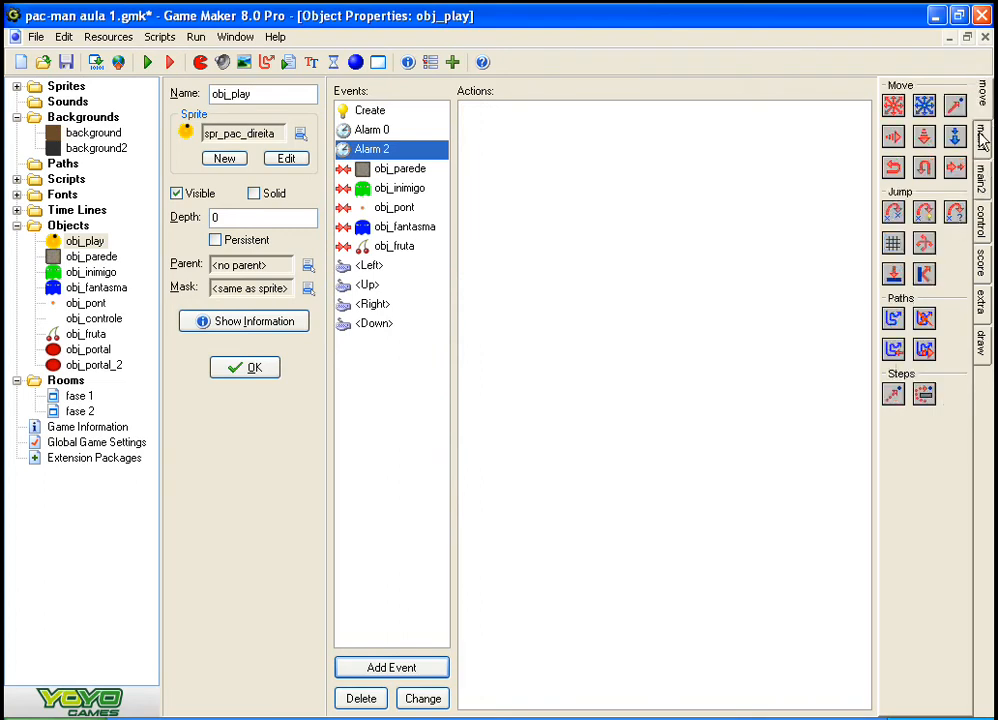
click(983, 138)
drag(893, 105, 640, 130)
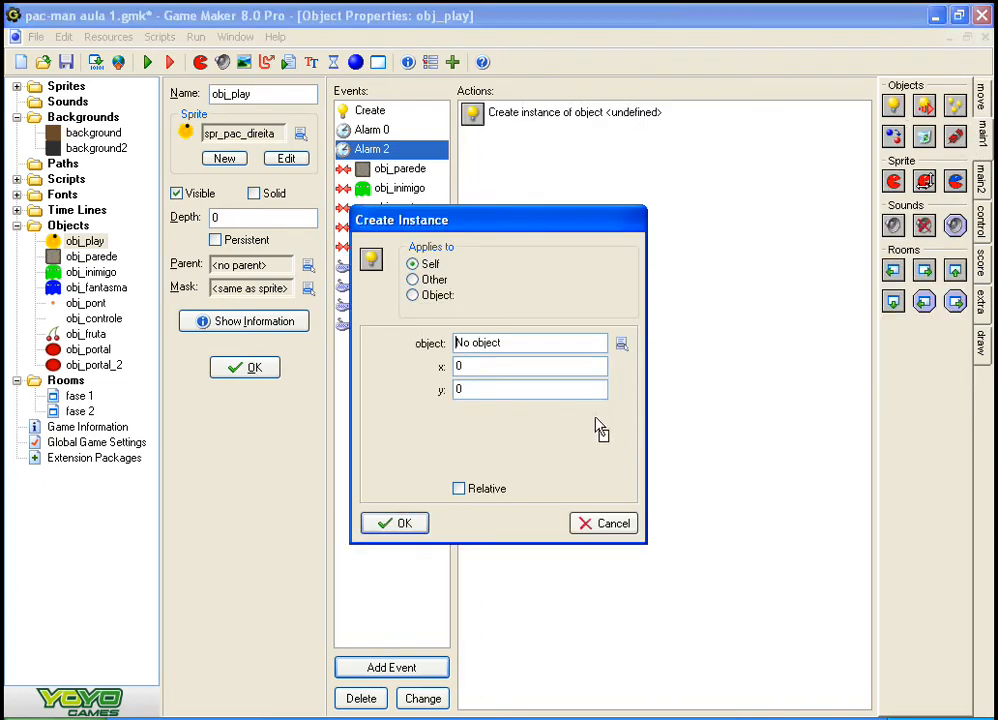
click(621, 344)
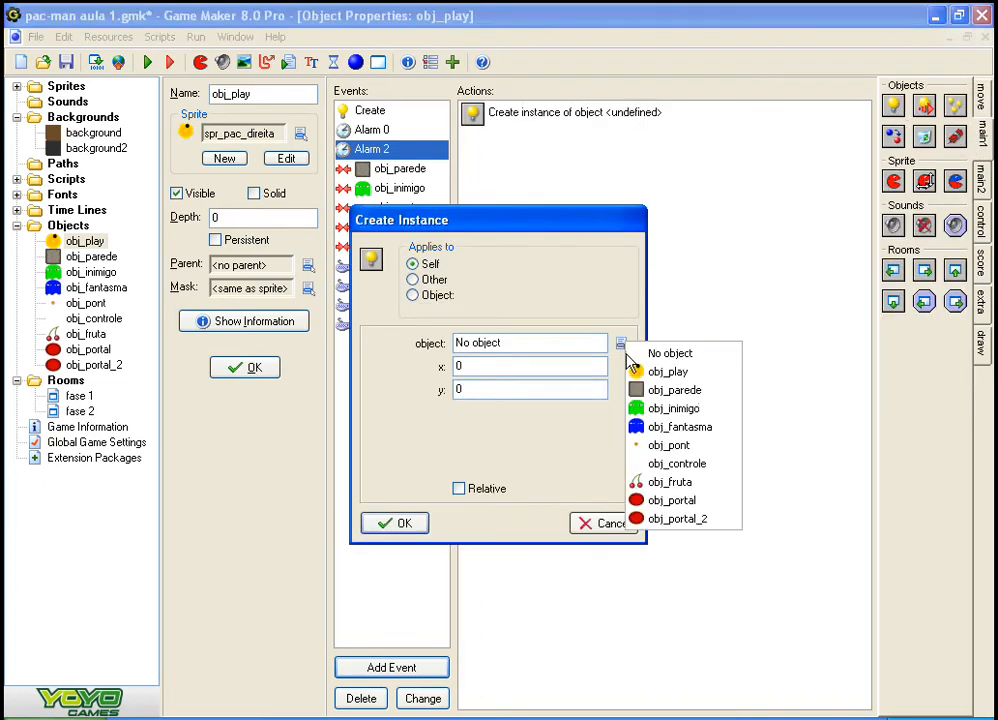
click(680, 482)
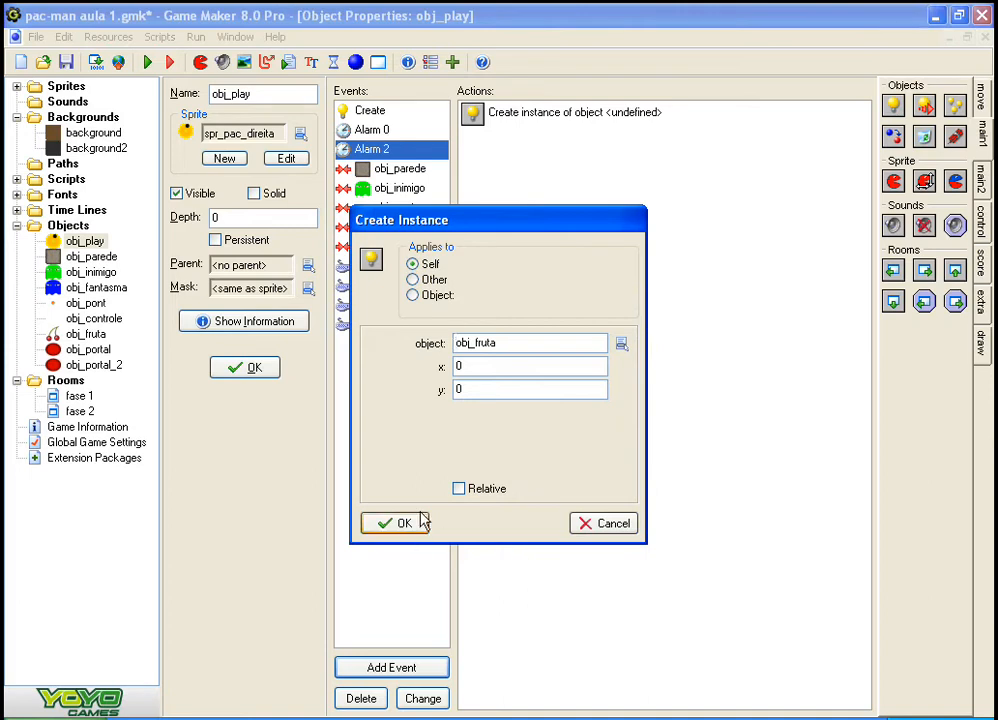
key(Tab)
click(401, 522)
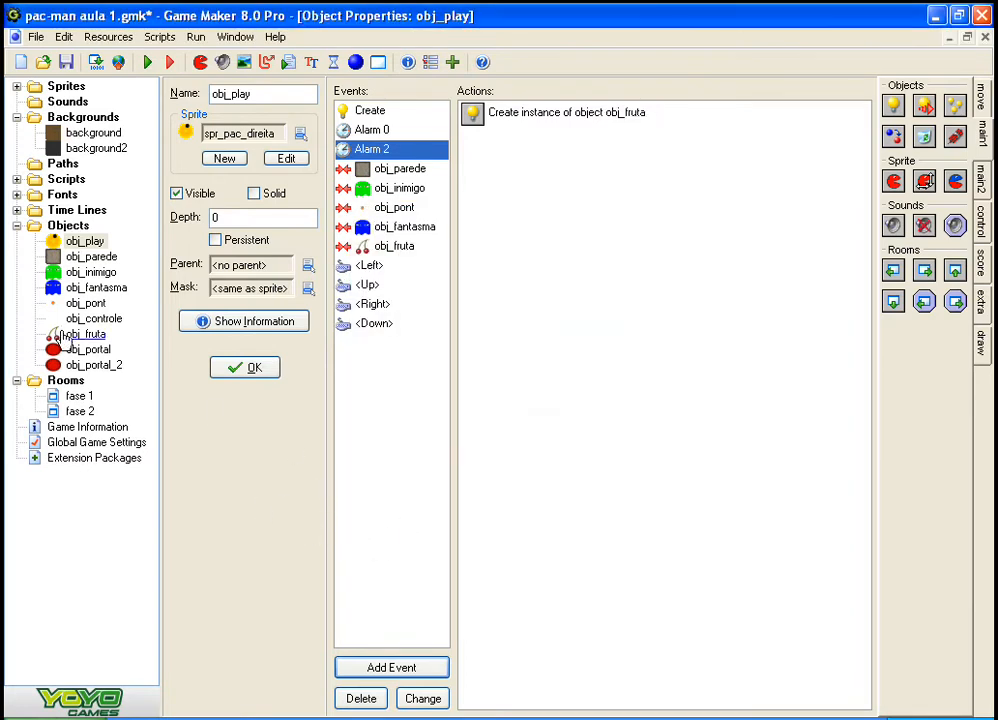
Step: Examine the actions in obj_play's collision with obj_fruta, including the settings of the Alarm 2 action
click(392, 246)
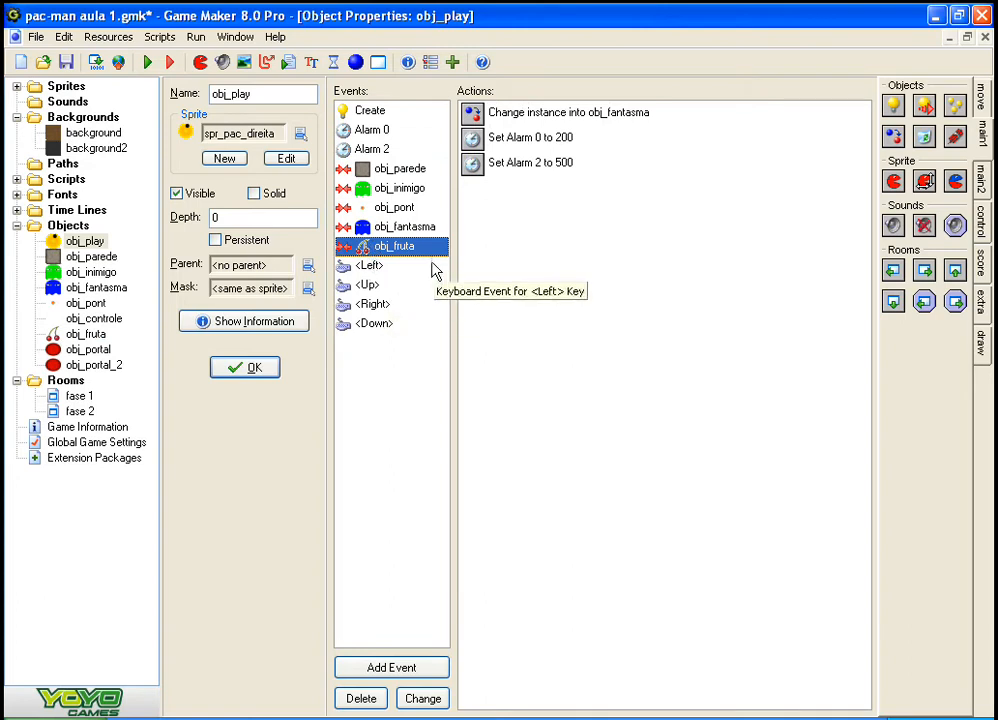
click(360, 226)
click(362, 207)
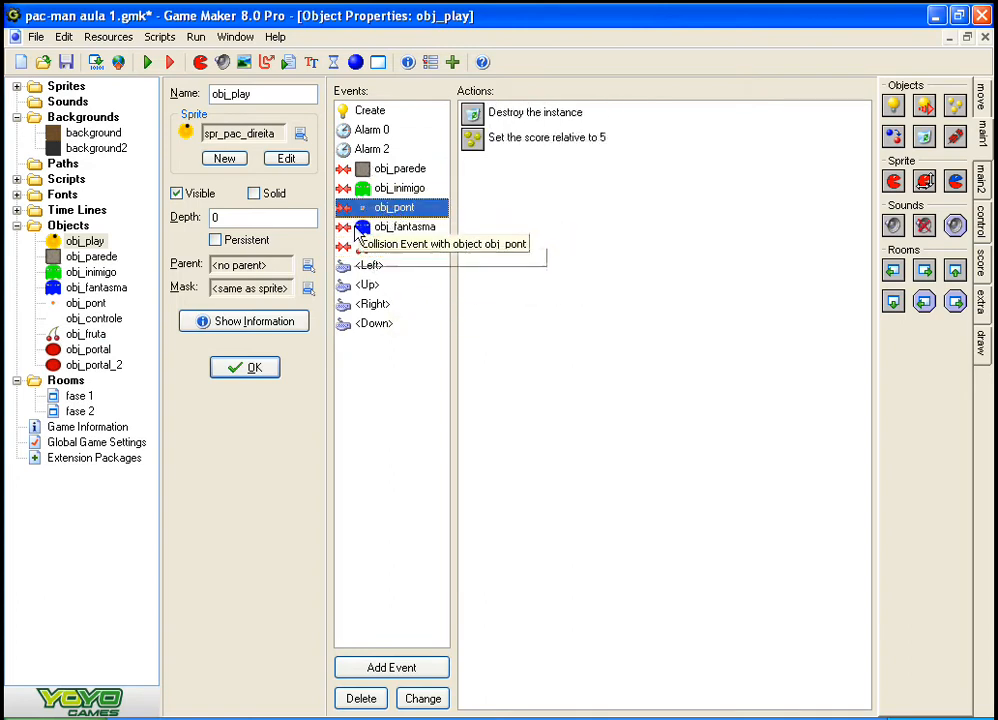
click(380, 246)
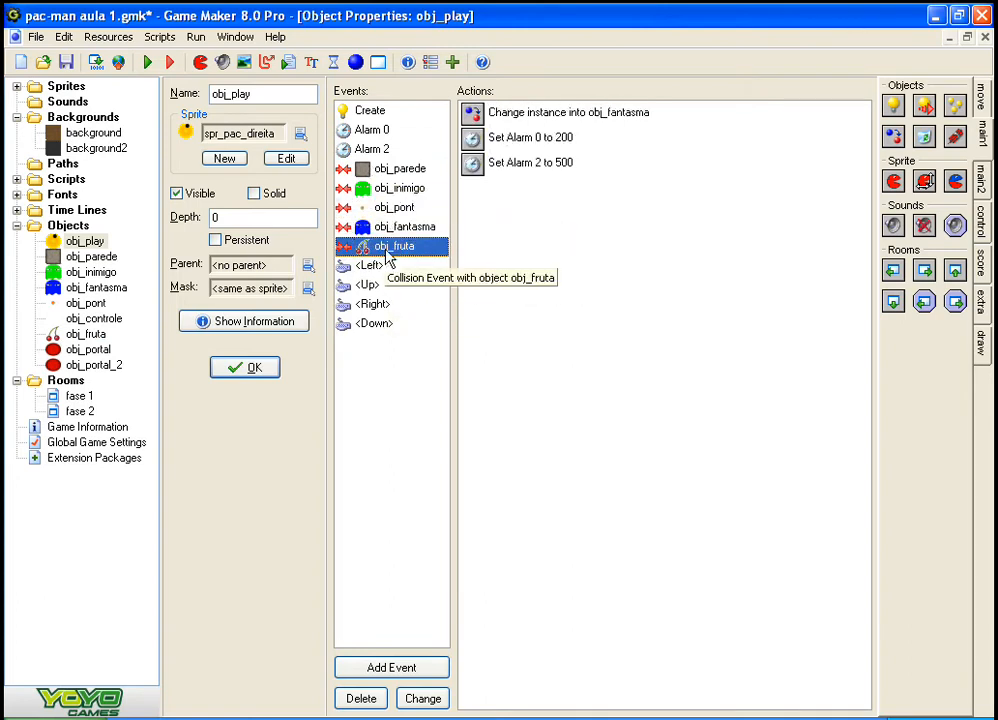
click(372, 323)
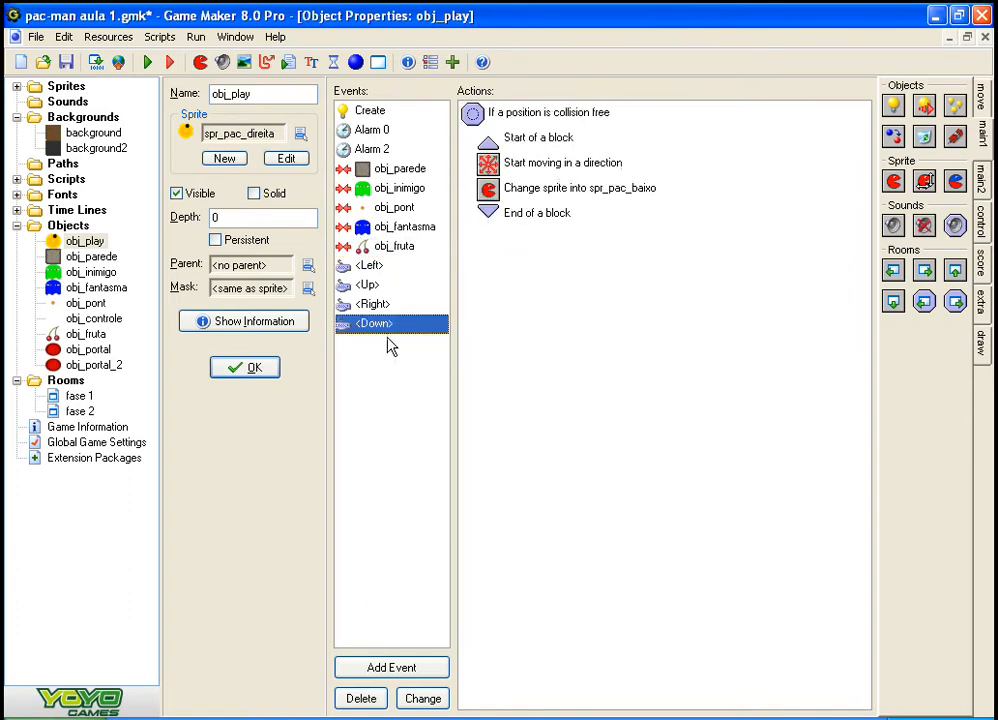
click(385, 246)
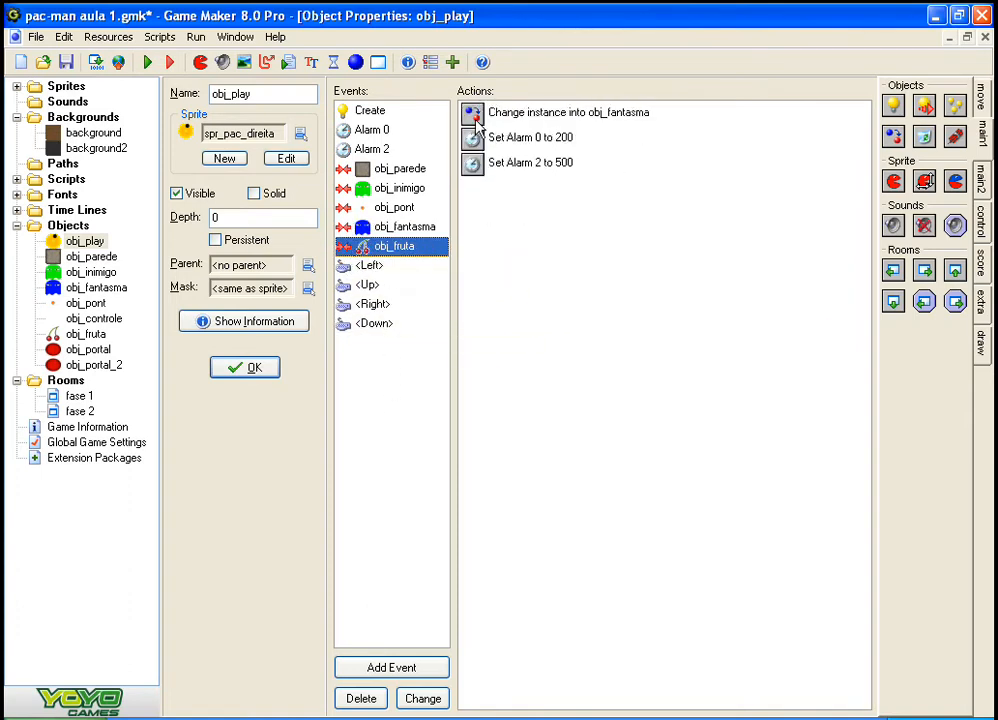
click(476, 115)
click(508, 140)
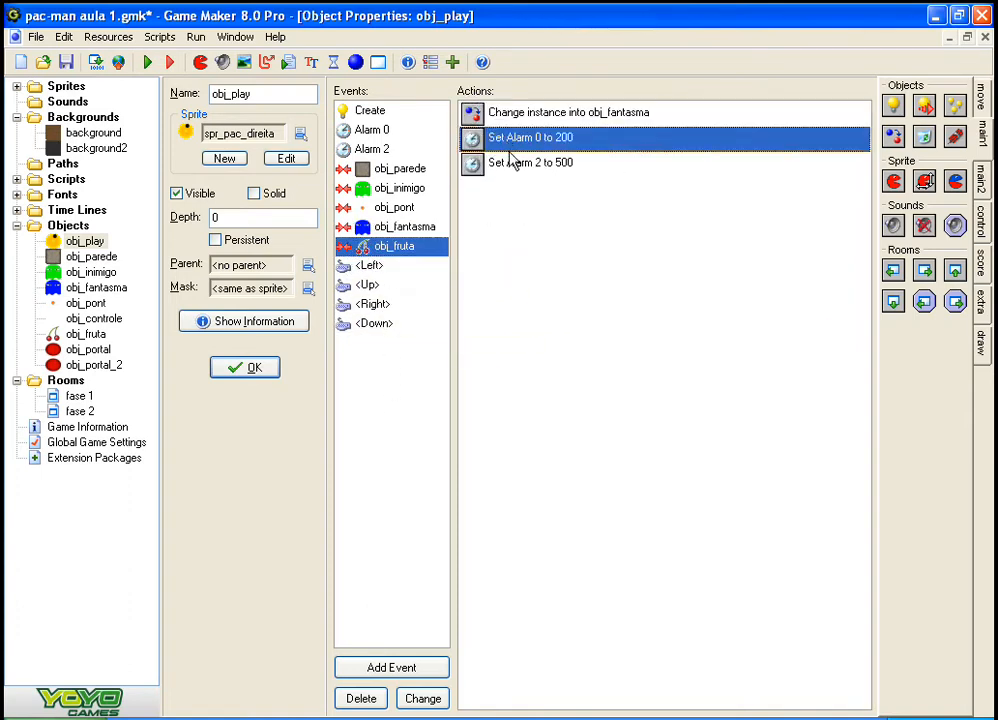
click(491, 166)
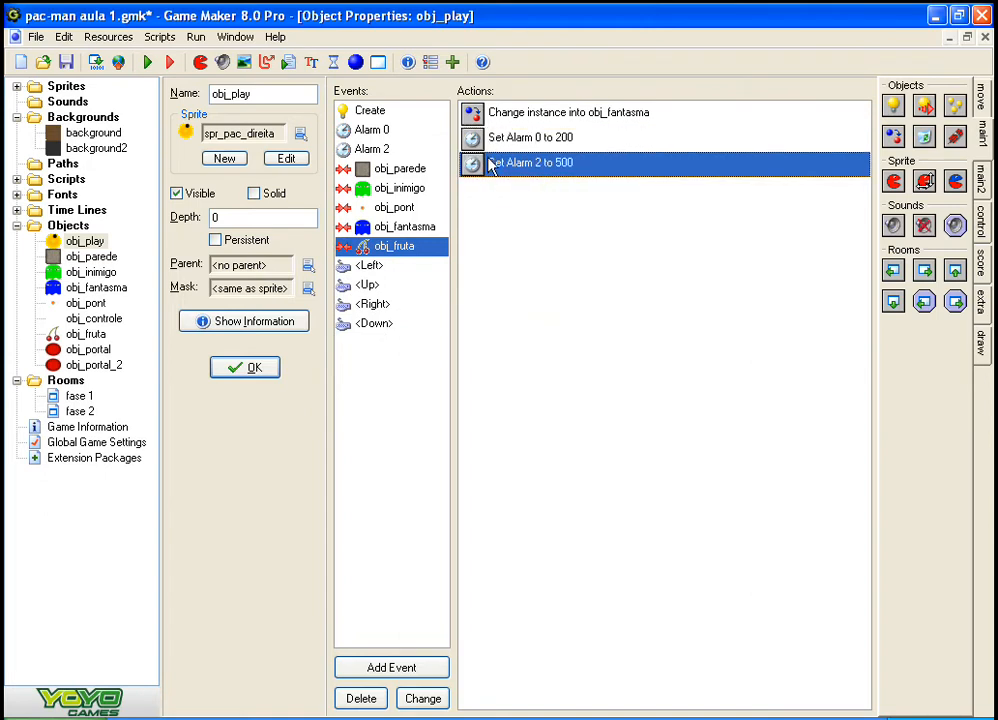
double_click(491, 166)
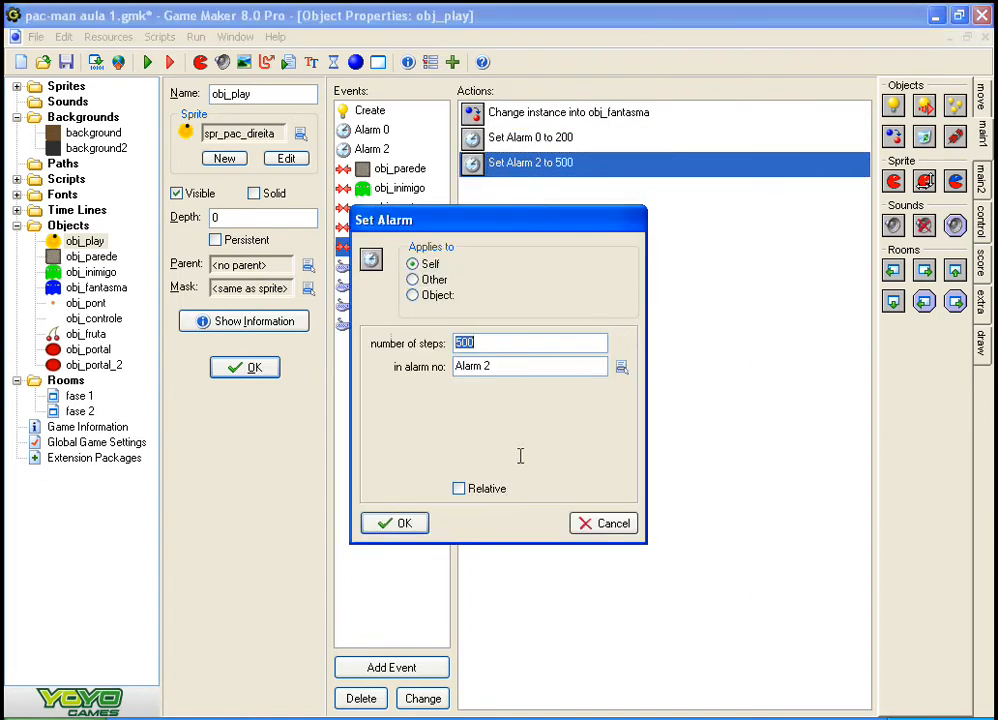
click(404, 523)
Step: Examine the Create Instance action in obj_play's Alarm 2 event
click(365, 149)
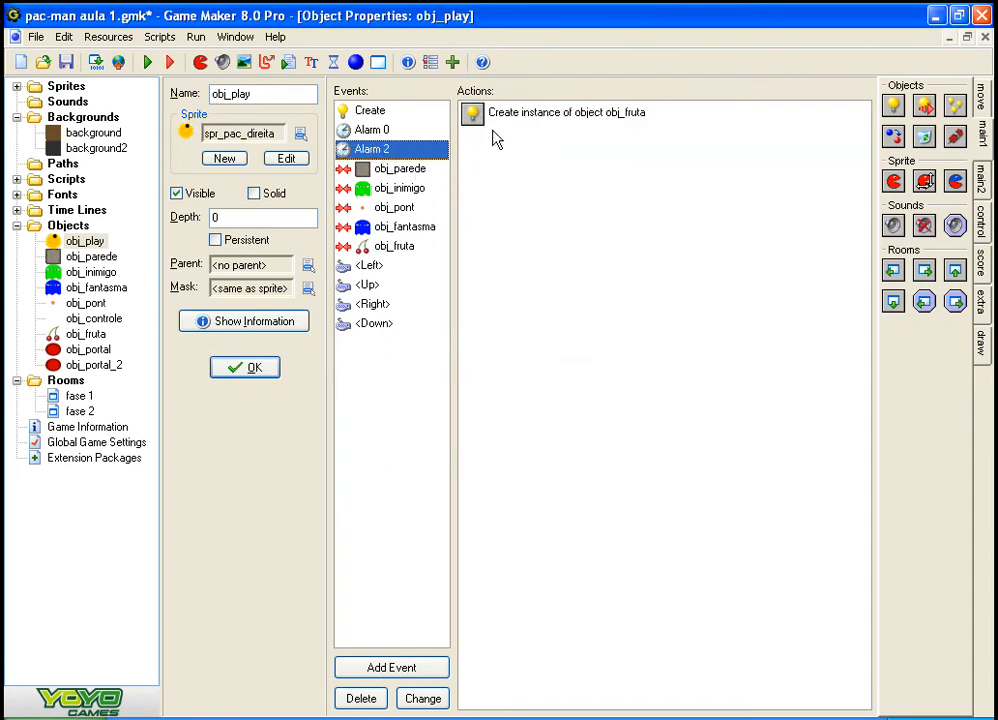
double_click(495, 115)
click(395, 525)
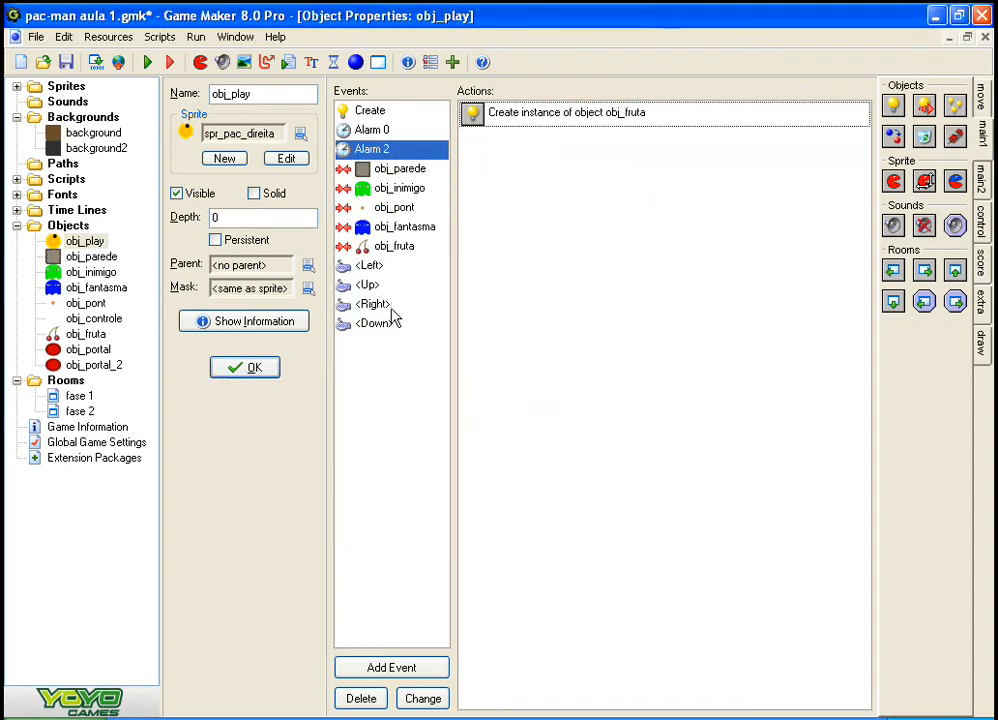
Step: Open the obj_fruta object's properties and add a Create event
double_click(70, 337)
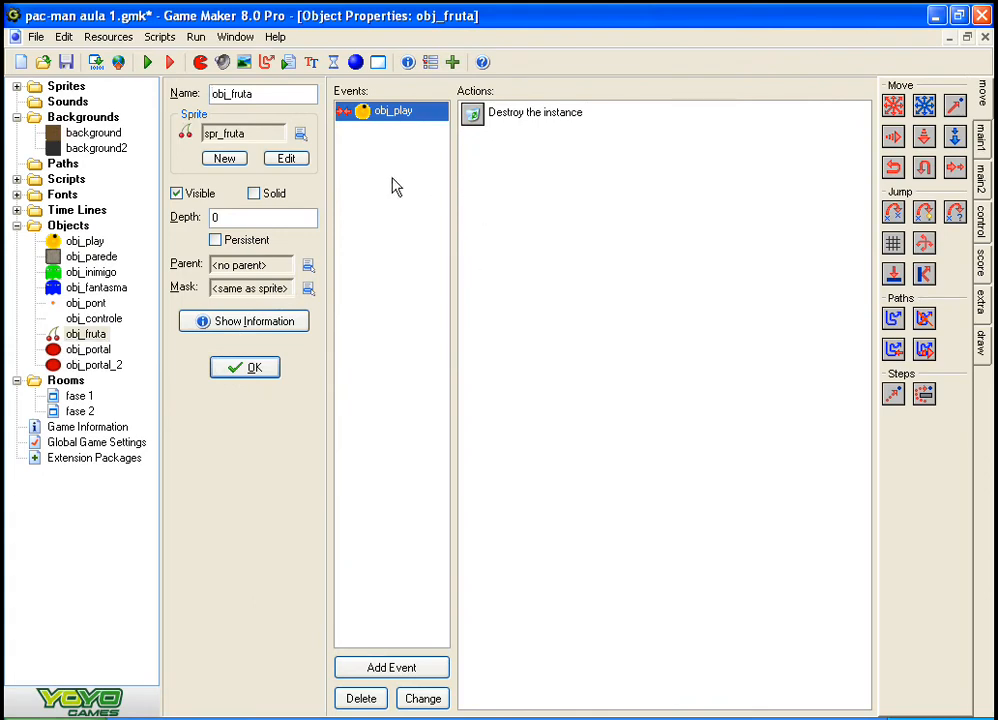
click(408, 676)
click(446, 291)
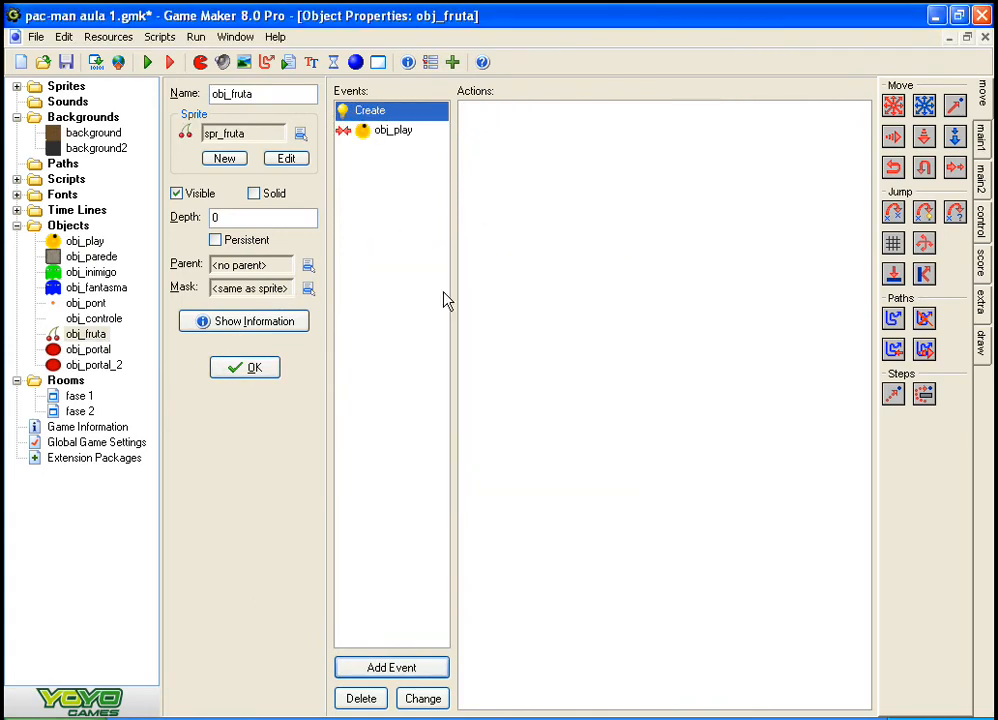
Step: Add a Jump to Random action with the default snap values to obj_fruta's Create event, and confirm both open object forms
click(980, 136)
click(982, 177)
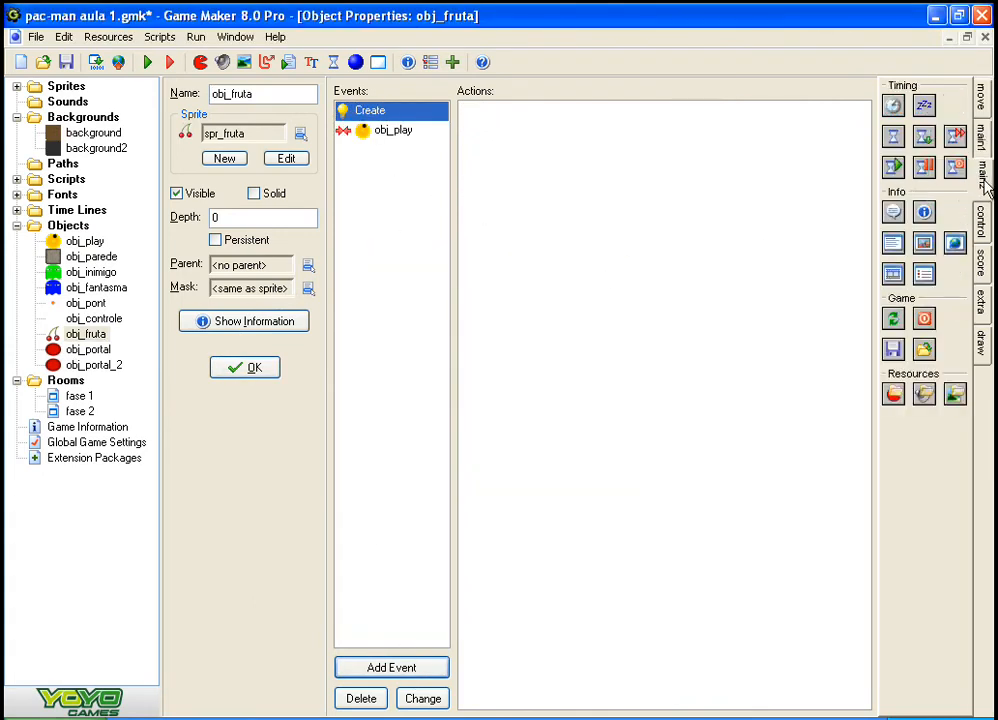
click(986, 140)
click(981, 97)
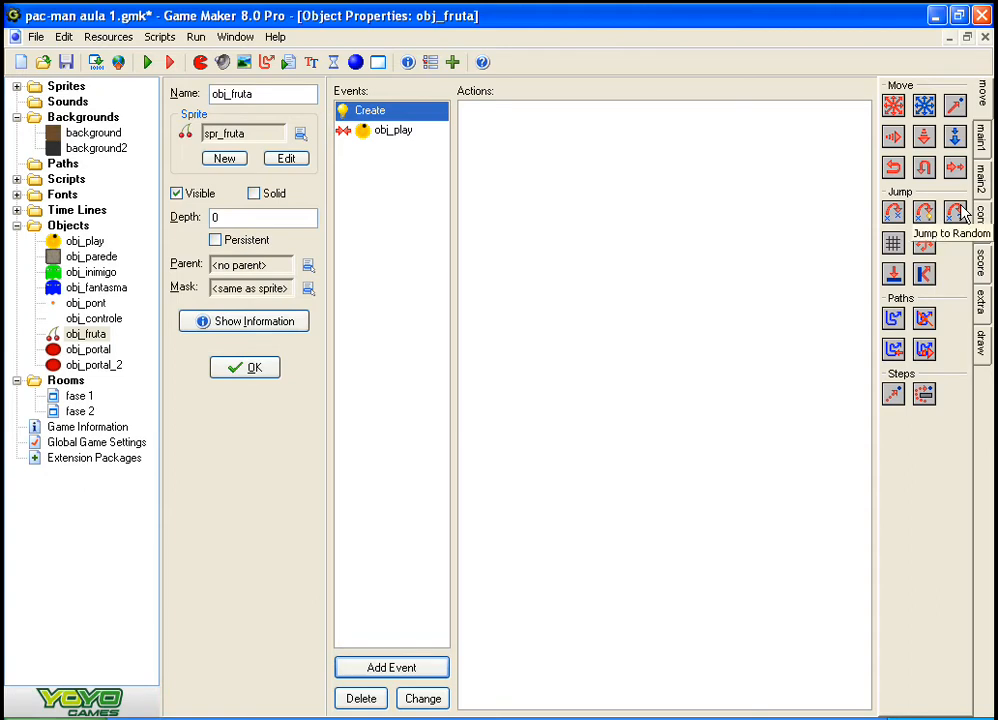
drag(955, 212, 813, 302)
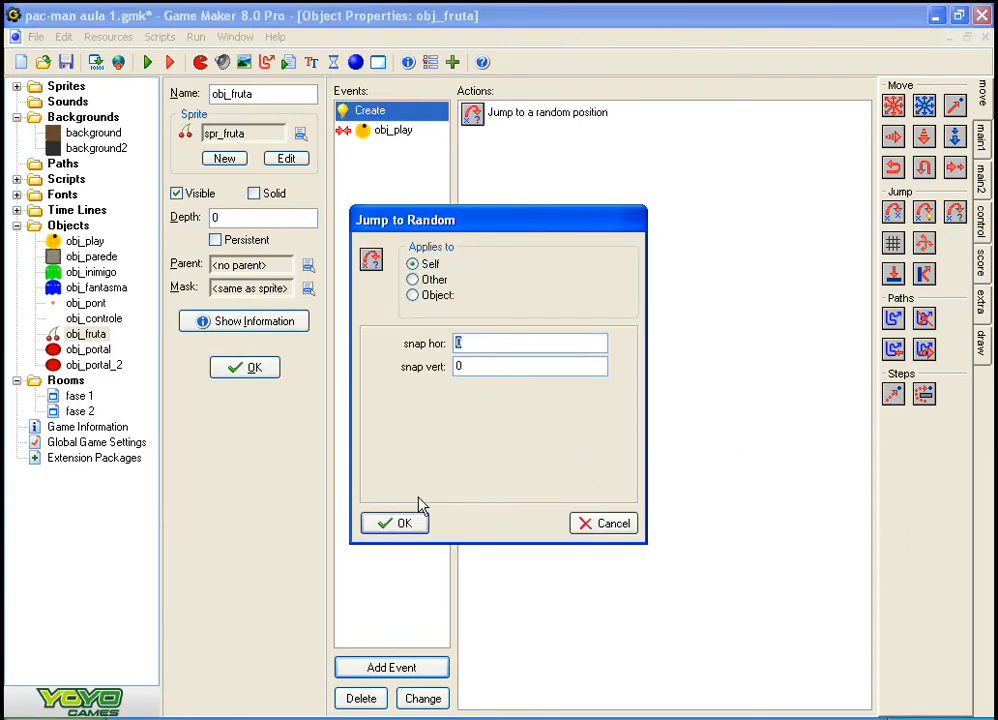
click(403, 522)
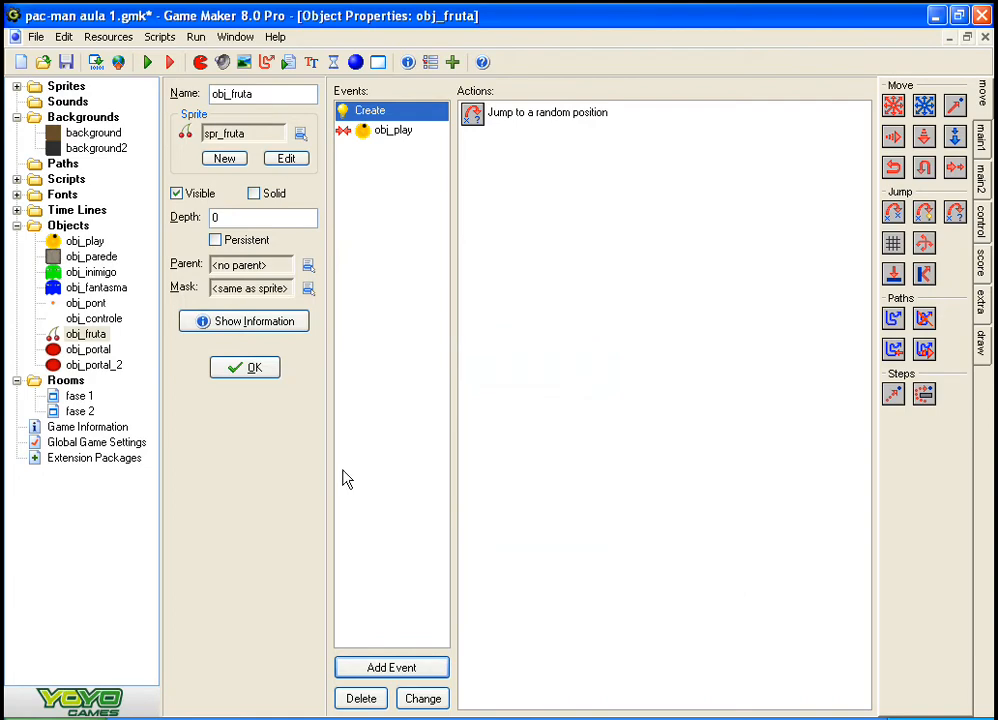
click(244, 368)
click(232, 368)
Step: Place one obj_fruta in the far-left corridor of the second phase room, below obj_play
click(258, 370)
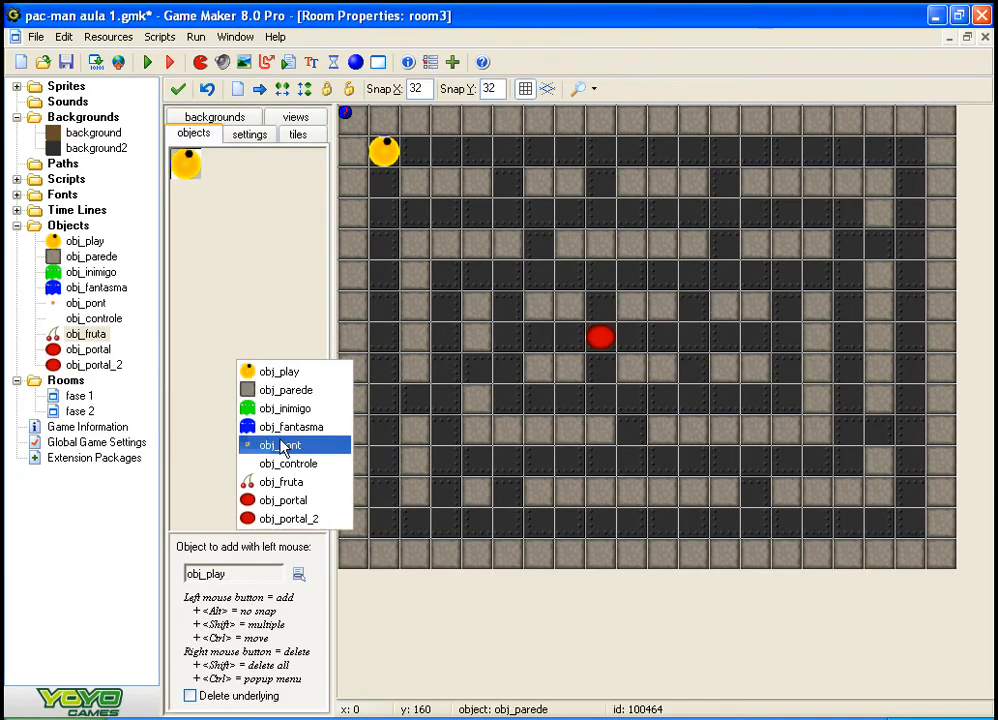
click(280, 478)
click(388, 324)
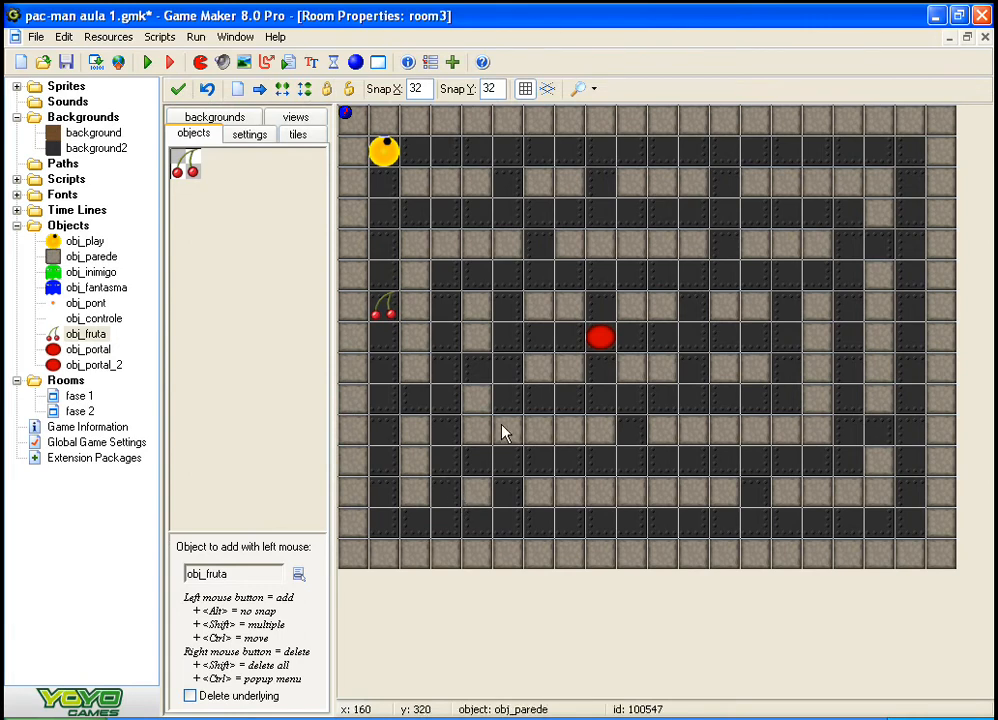
Step: Run the game to check the first phase, and exit it
key(F5)
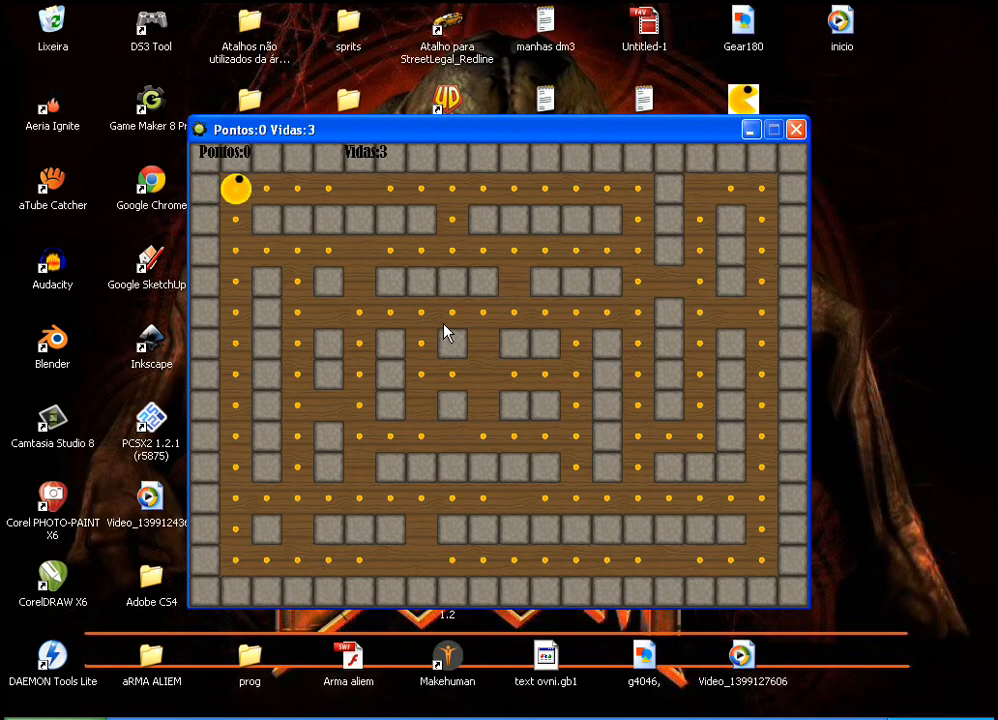
key(Escape)
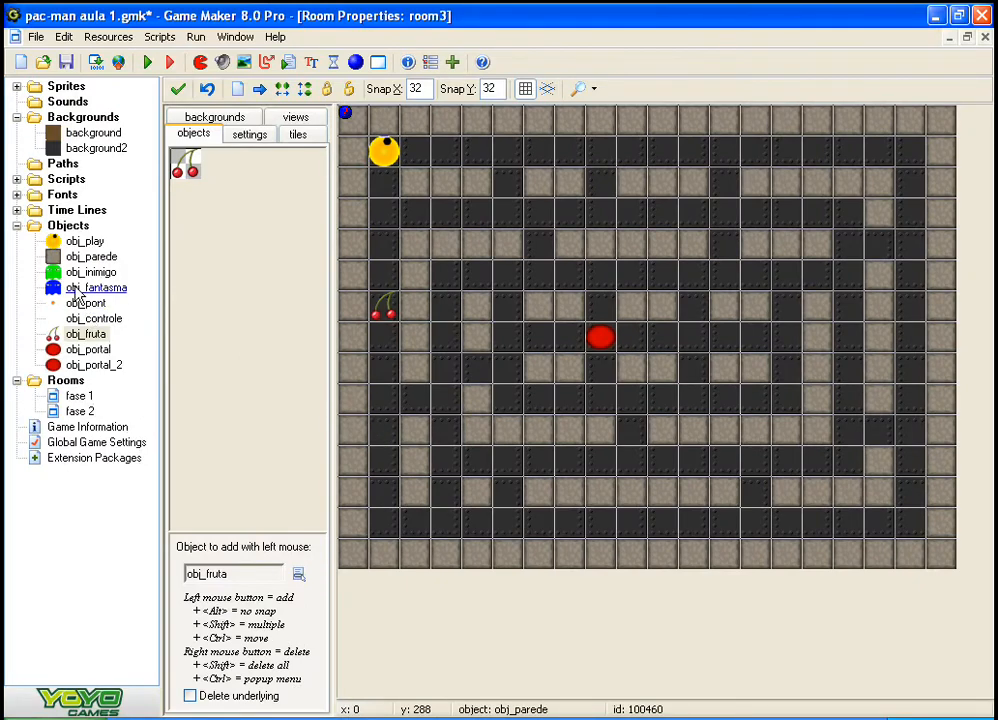
Step: In the fase 1 room, place obj_portal at the maze's centre and obj_fruta in the lower part of the far-left corridor
double_click(79, 395)
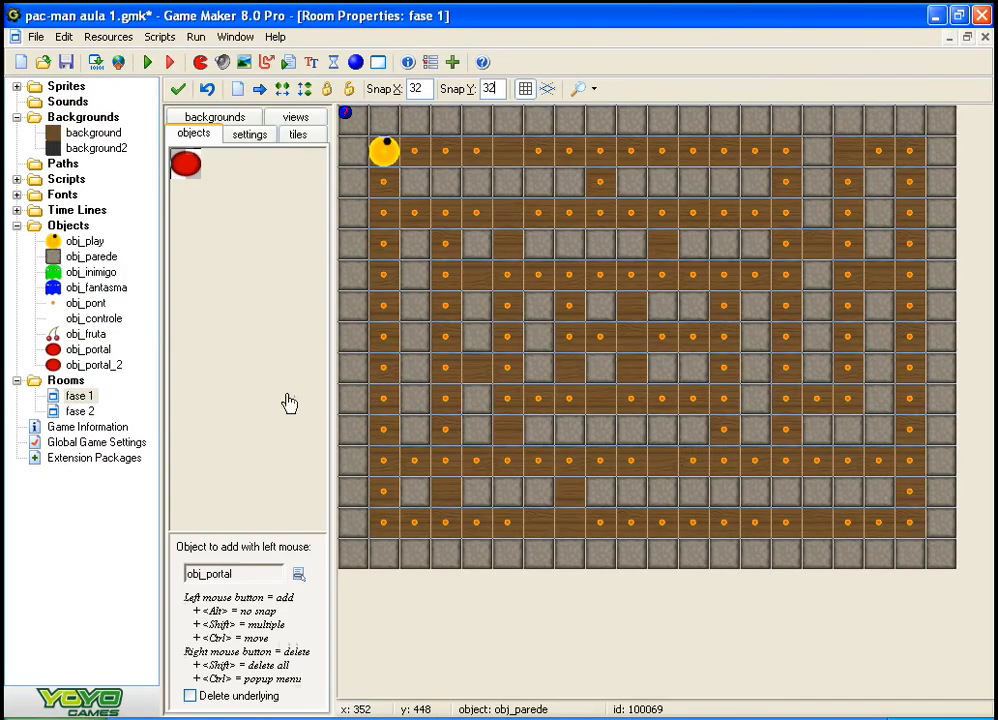
click(620, 360)
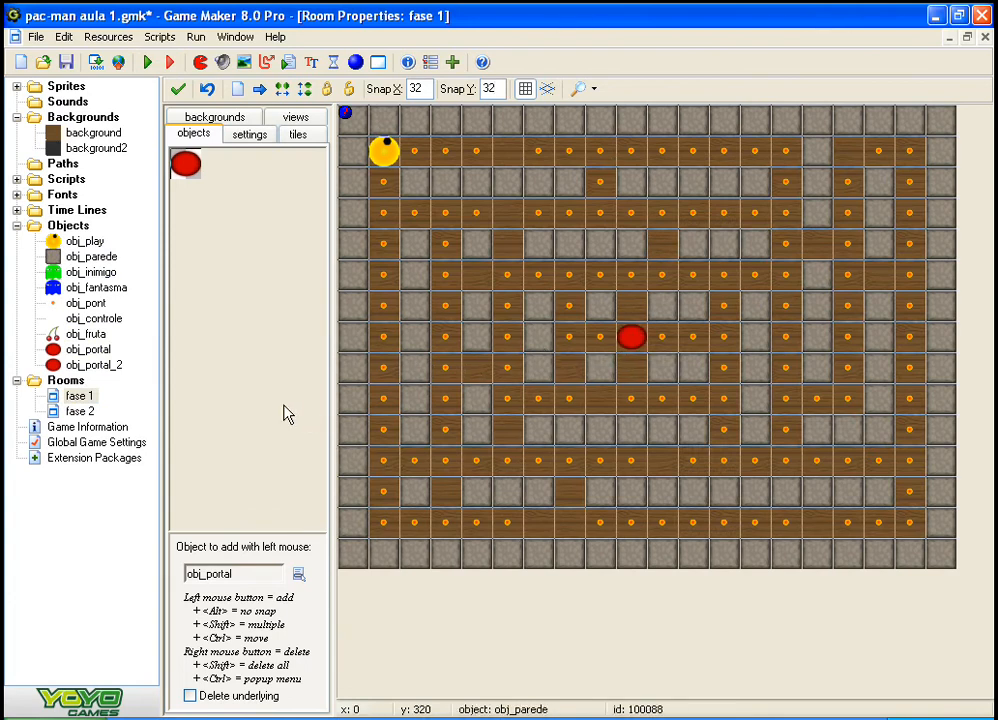
click(253, 407)
click(337, 525)
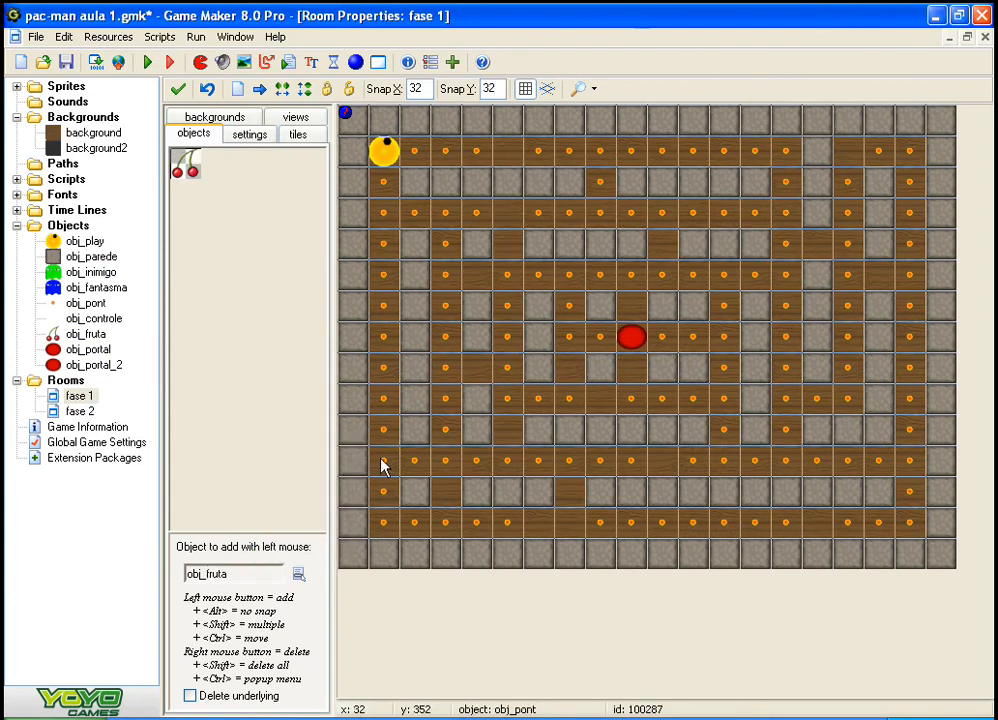
click(381, 463)
Step: Move the fase 2 room ahead of fase 1 in the room order and run the game
click(74, 411)
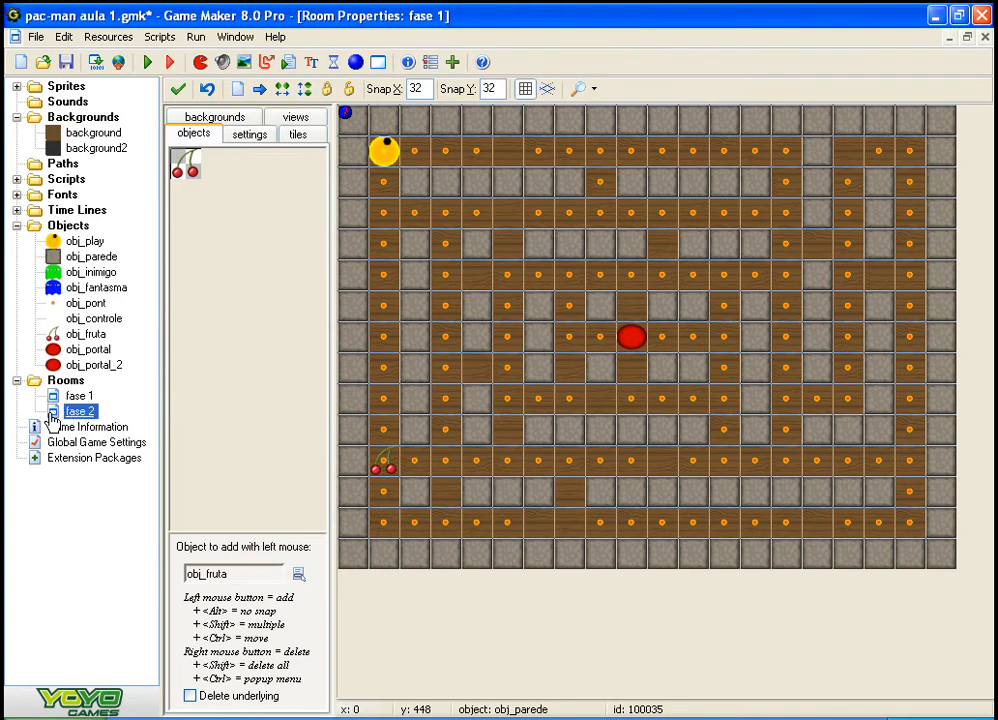
drag(52, 416, 66, 396)
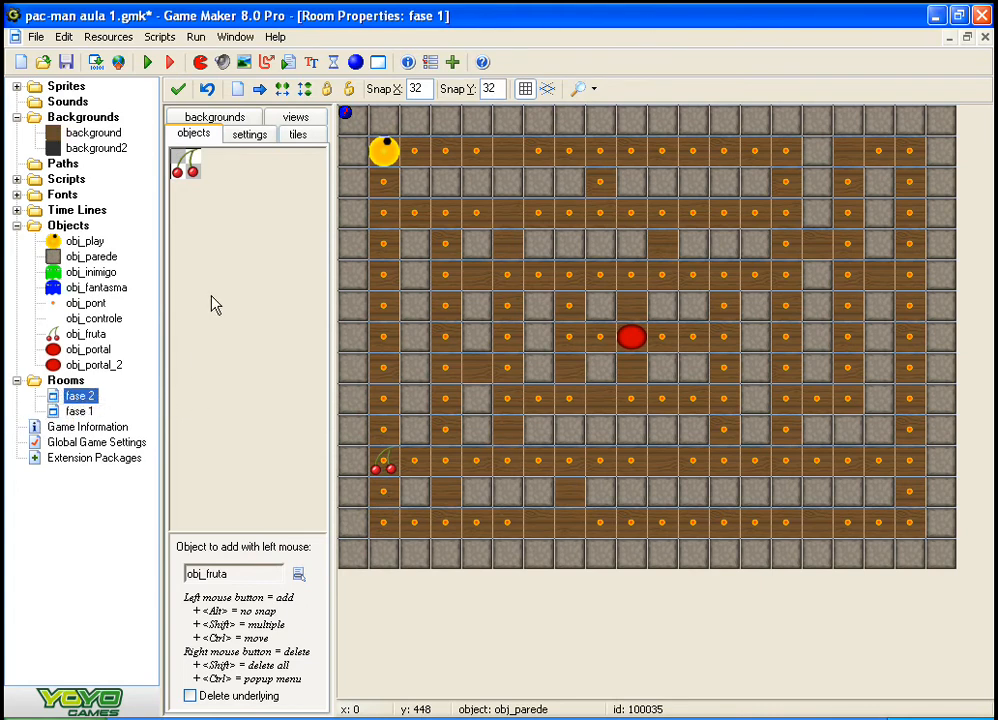
key(F5)
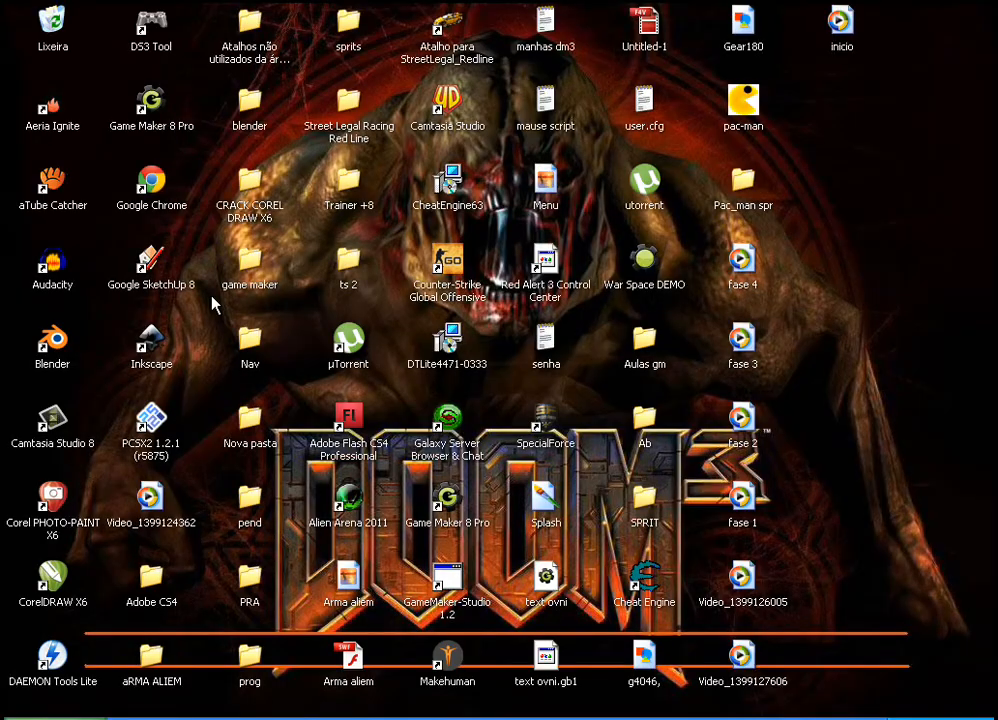
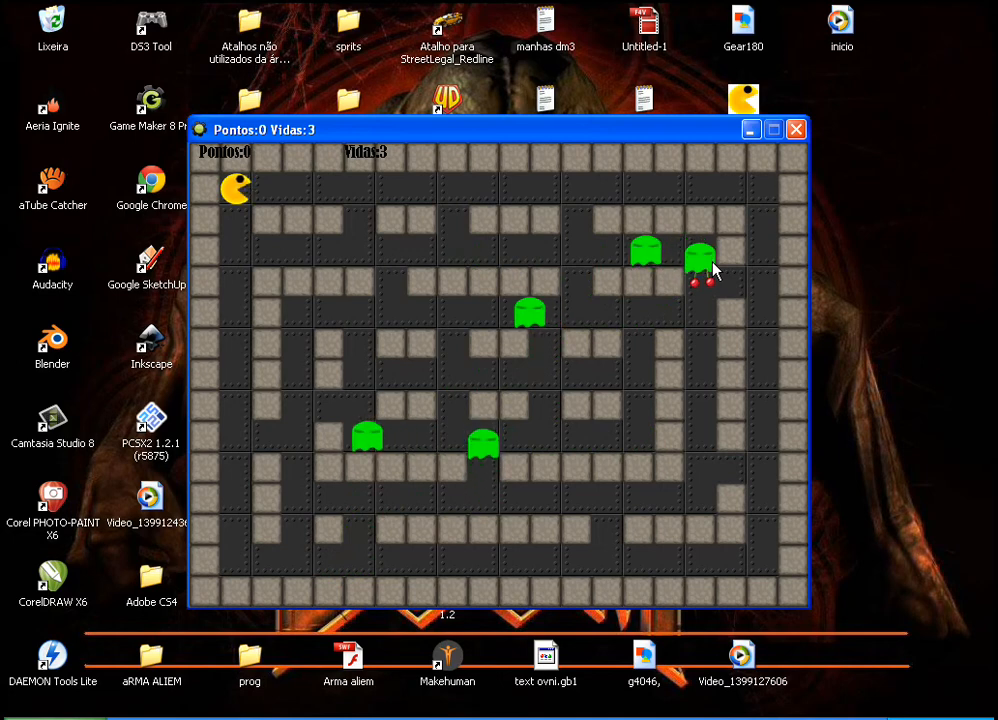
Step: Play the fase 2 maze, steering Pac-Man along the second corridor to collect the cherries
key(Down)
key(Up)
key(Right)
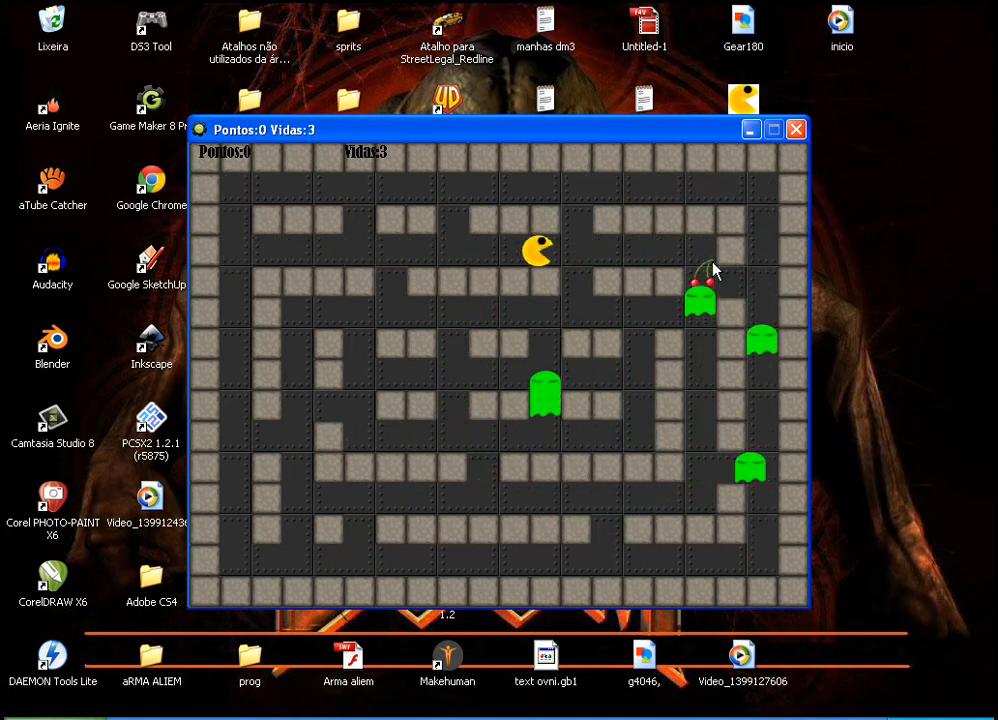
key(Left)
key(Right)
key(Left)
key(Right)
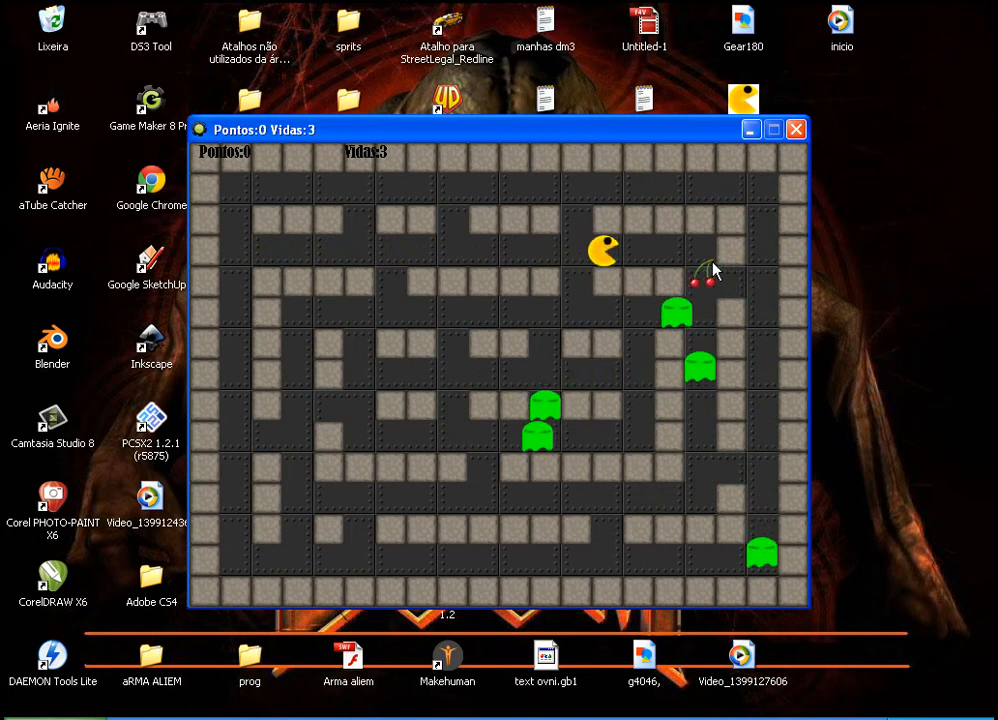
key(Left)
key(Right)
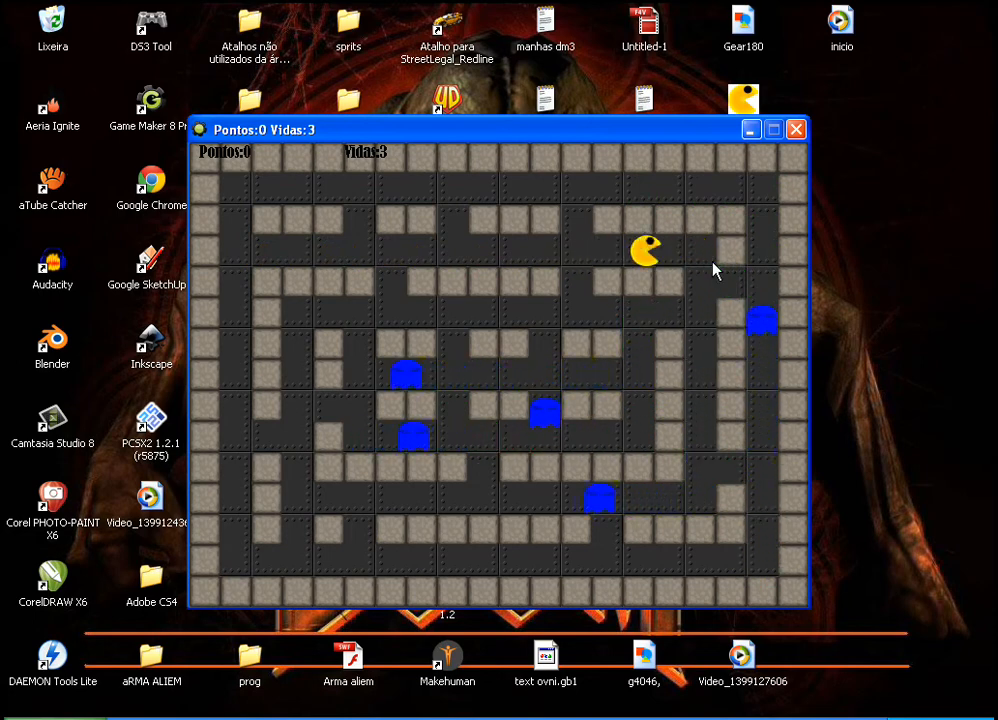
Step: Steer Pac-Man up the maze's far-right corridor and back along the top corridor to test encounters with the ghosts
key(Down)
key(Right)
key(Up)
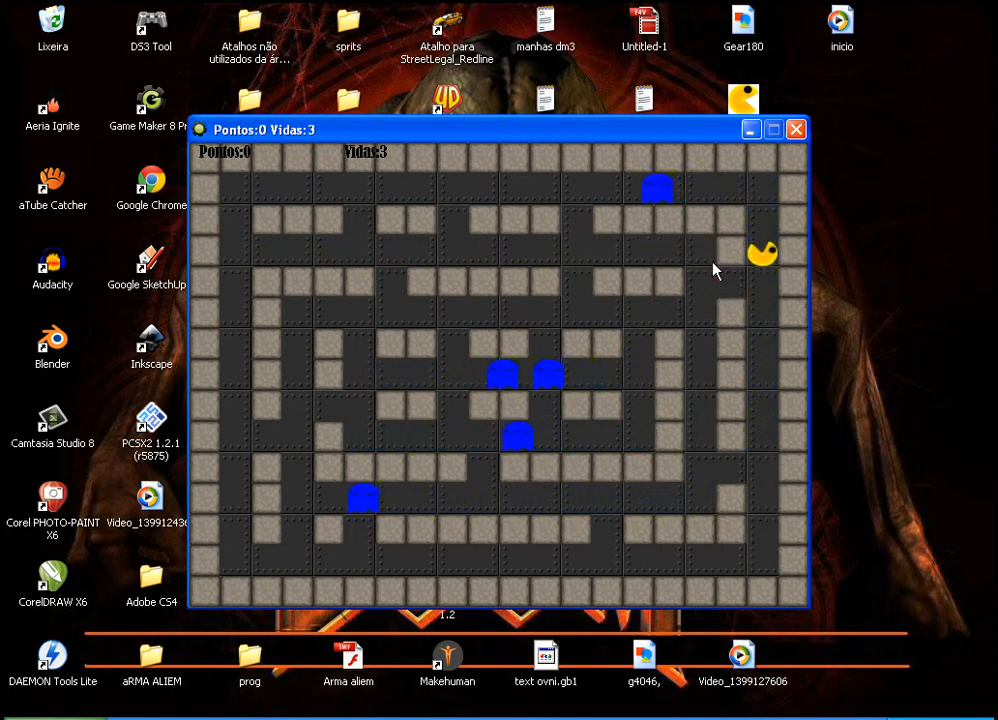
key(Left)
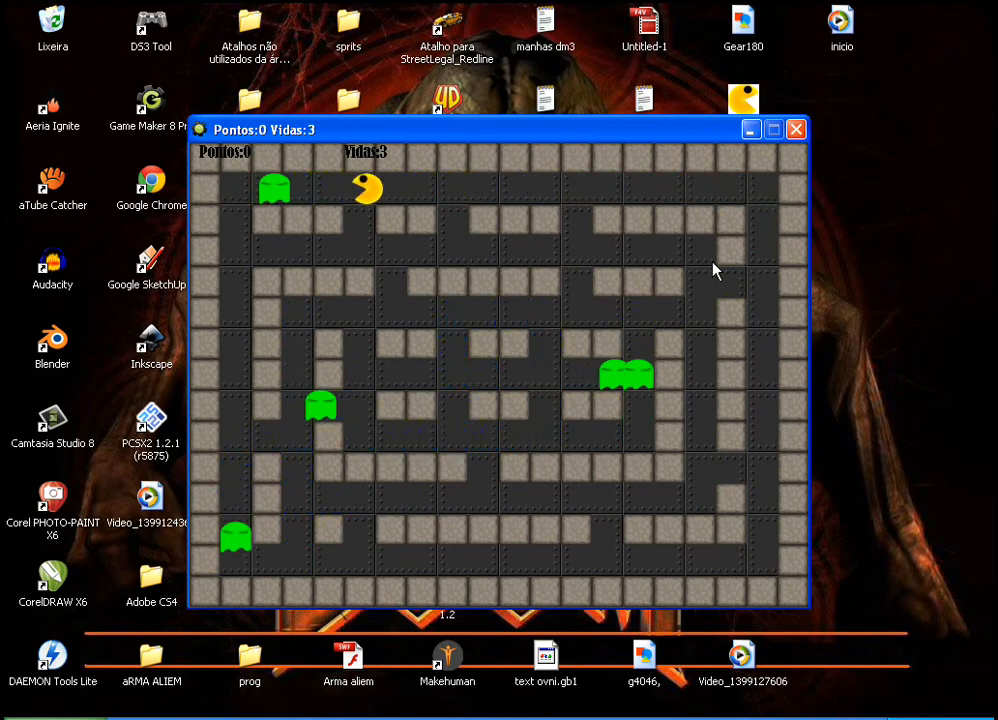
key(Down)
key(Up)
key(Right)
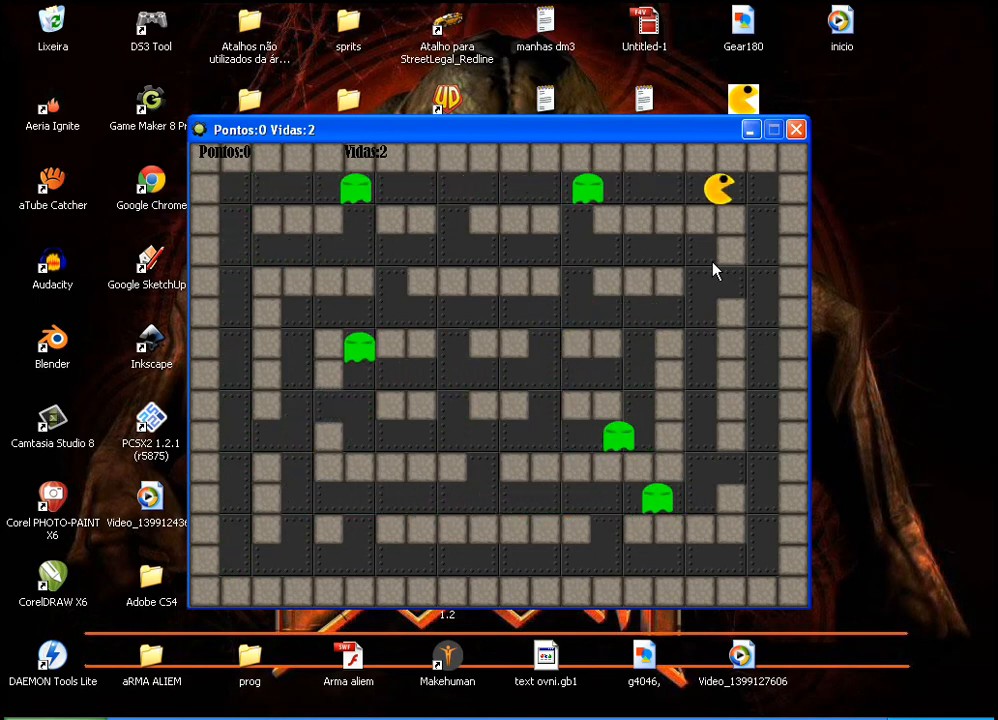
Step: Guide Pac-Man down the outer corridor and into the inner one to collect the reappeared cherries
key(Down)
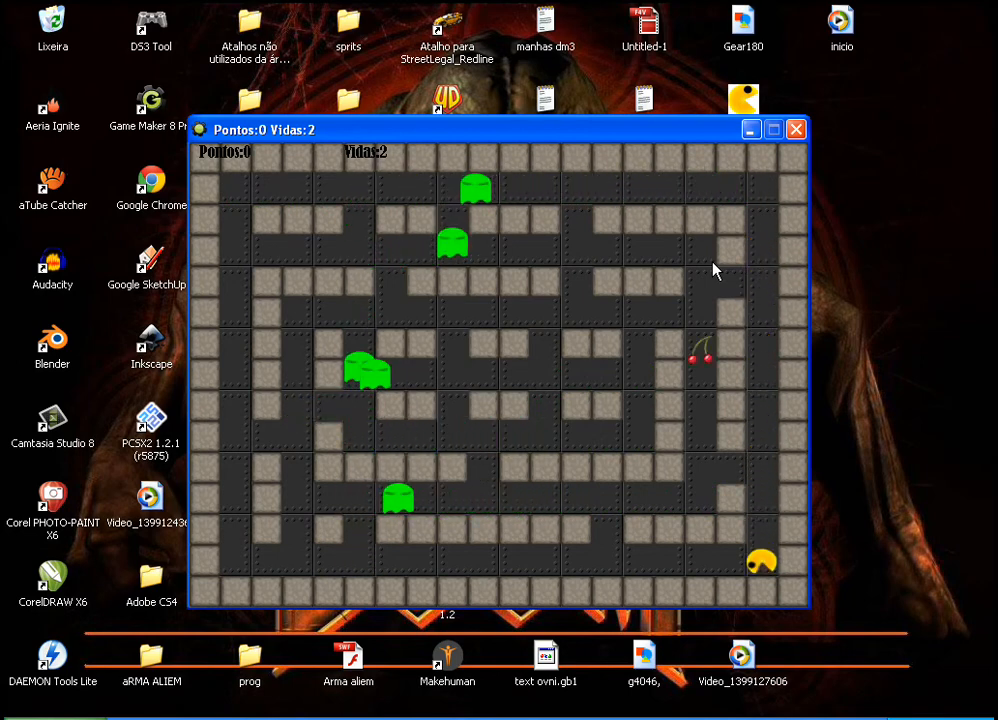
key(Left)
key(Right)
key(Up)
key(Left)
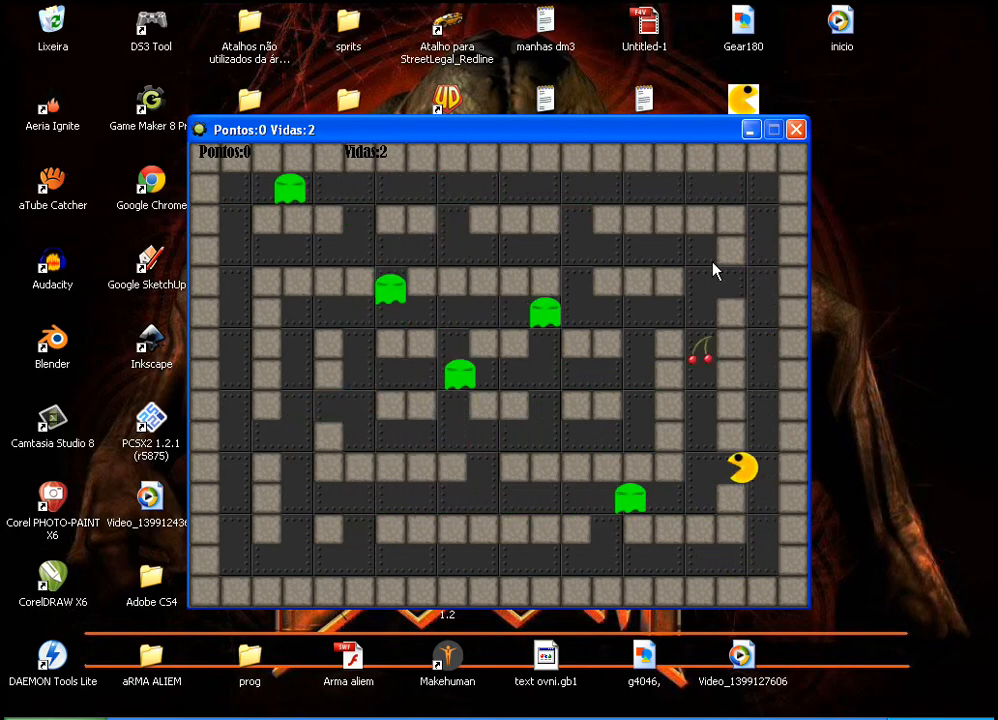
key(Up)
key(Down)
key(Up)
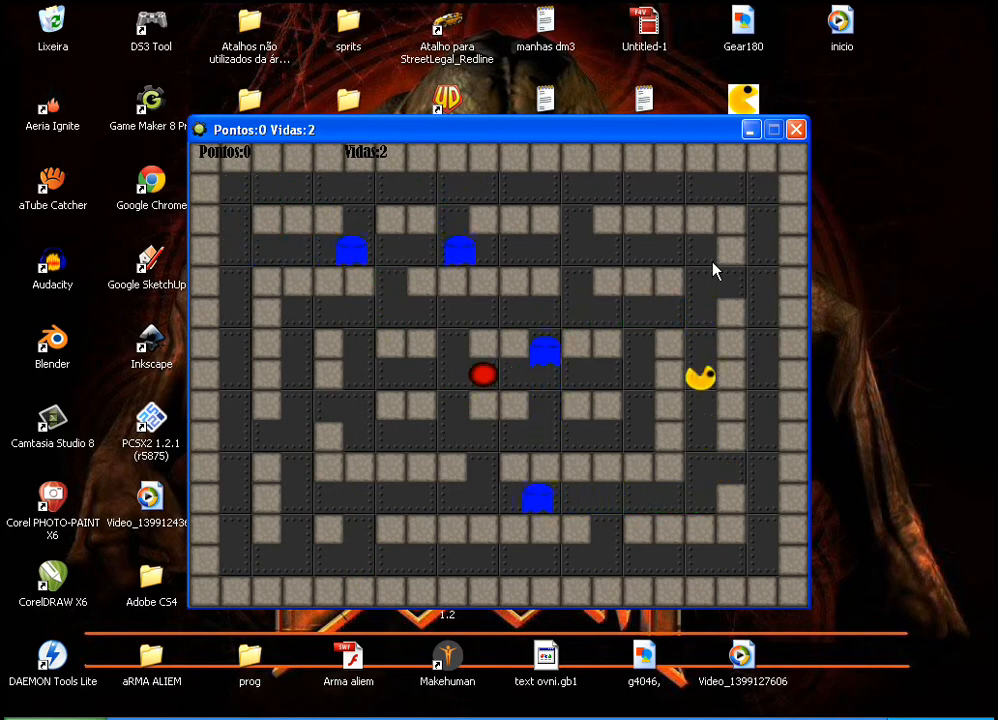
Step: Move Pac-Man through the upper maze and its far-left corridor, and close the game window
key(Left)
key(Up)
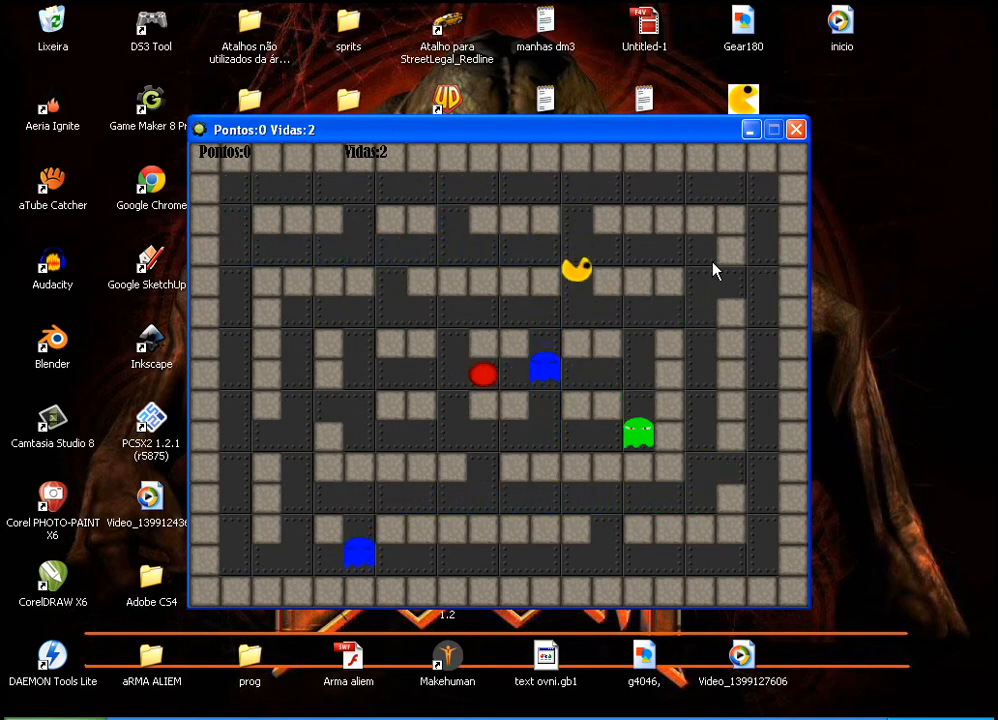
key(Left)
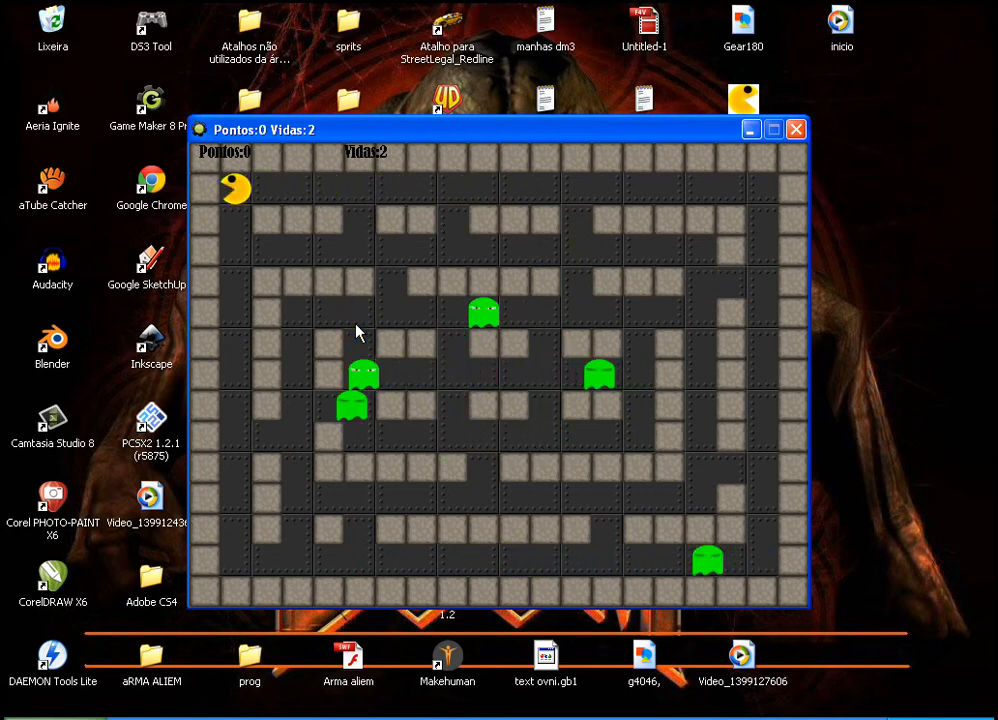
key(Down)
key(Up)
key(Down)
key(Up)
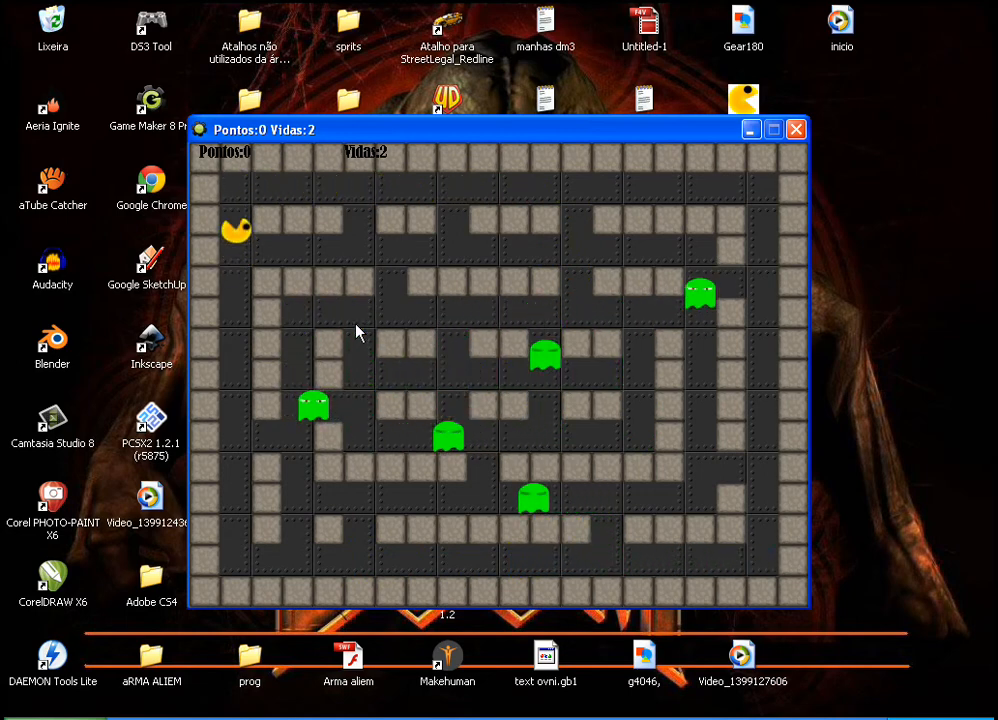
click(795, 131)
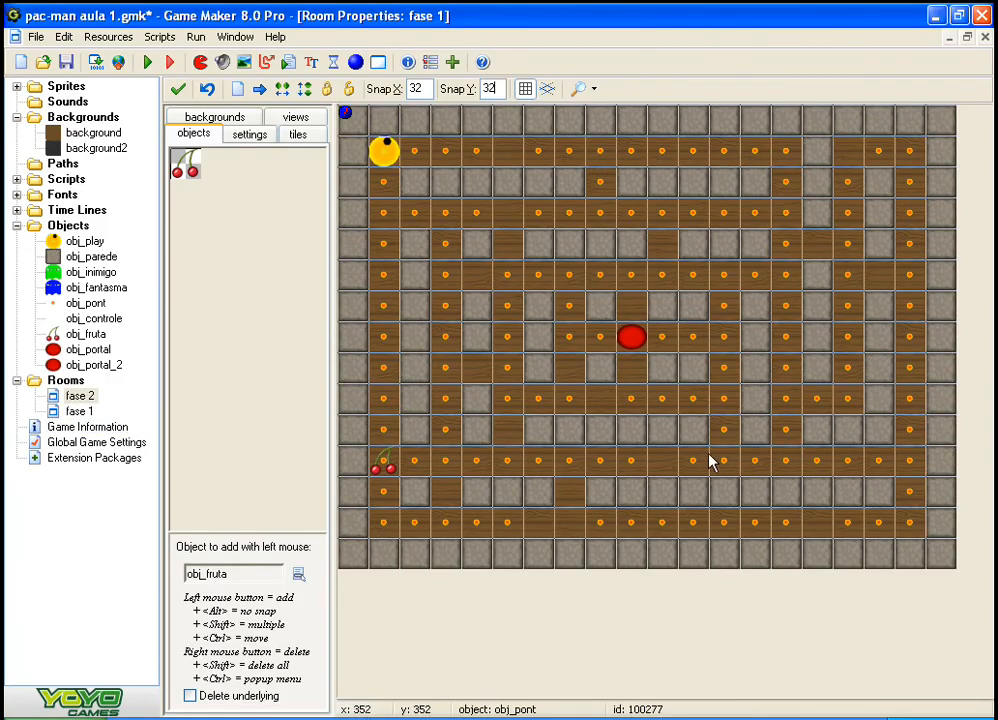
click(56, 413)
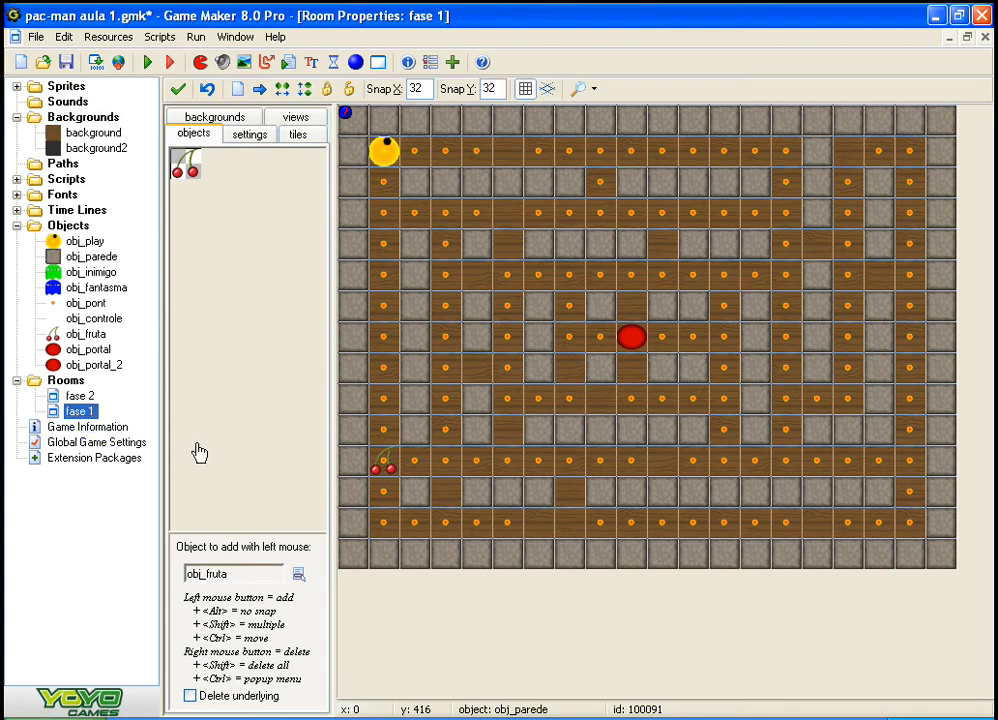
click(196, 452)
click(37, 380)
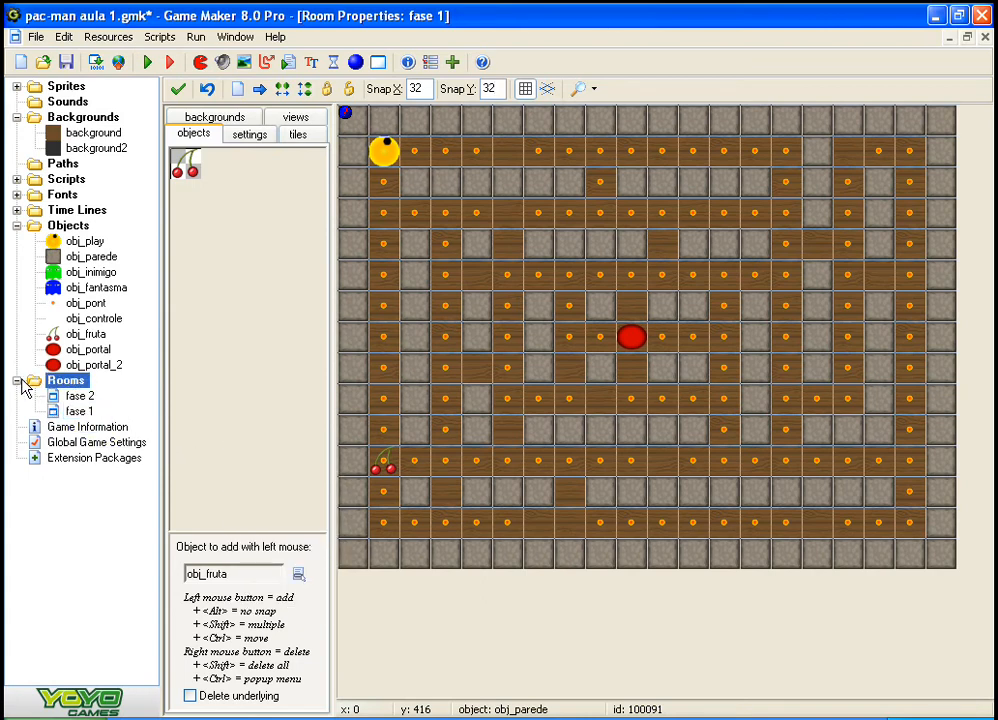
Step: Duplicate obj_controle and name the copy obj_controle_fase_2
click(64, 319)
right_click(60, 322)
click(92, 350)
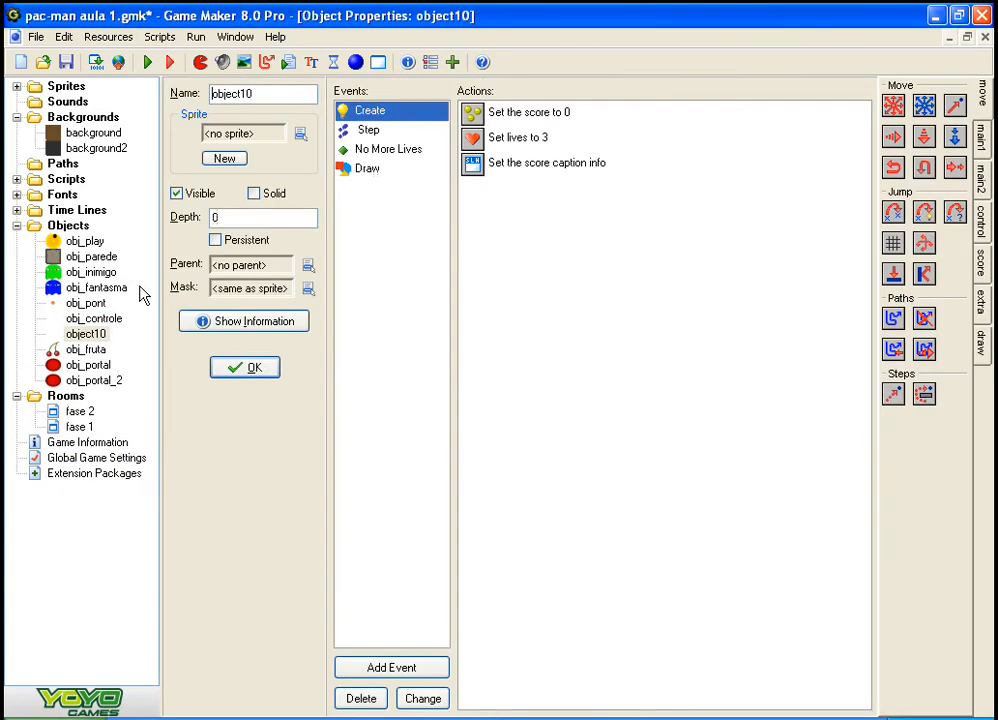
drag(255, 96, 191, 97)
text(obj)
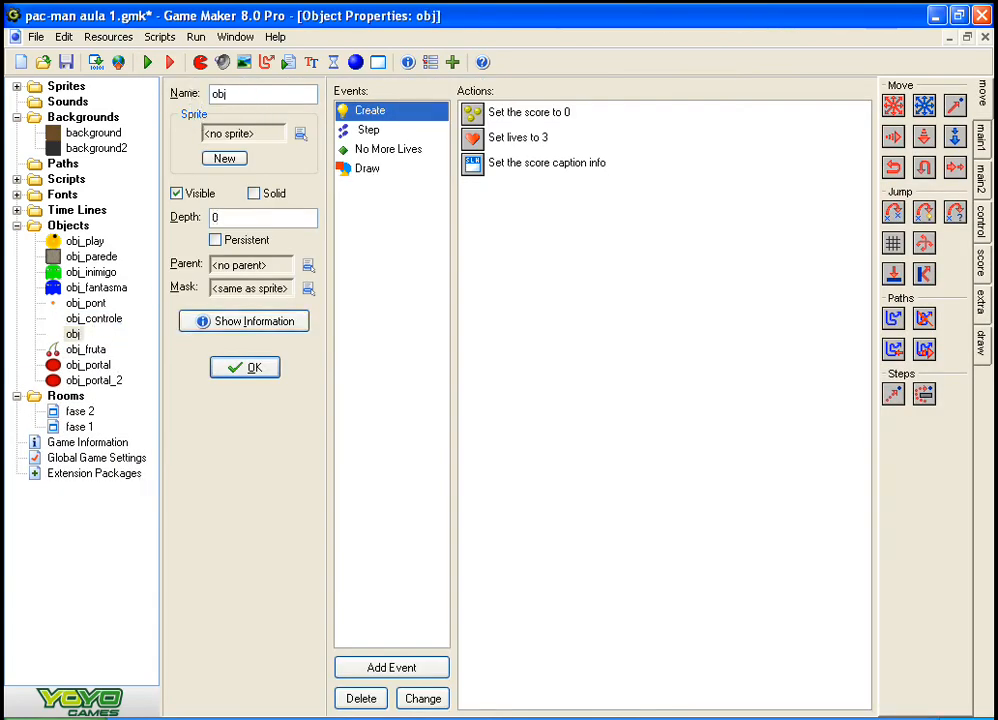
text(_controle_)
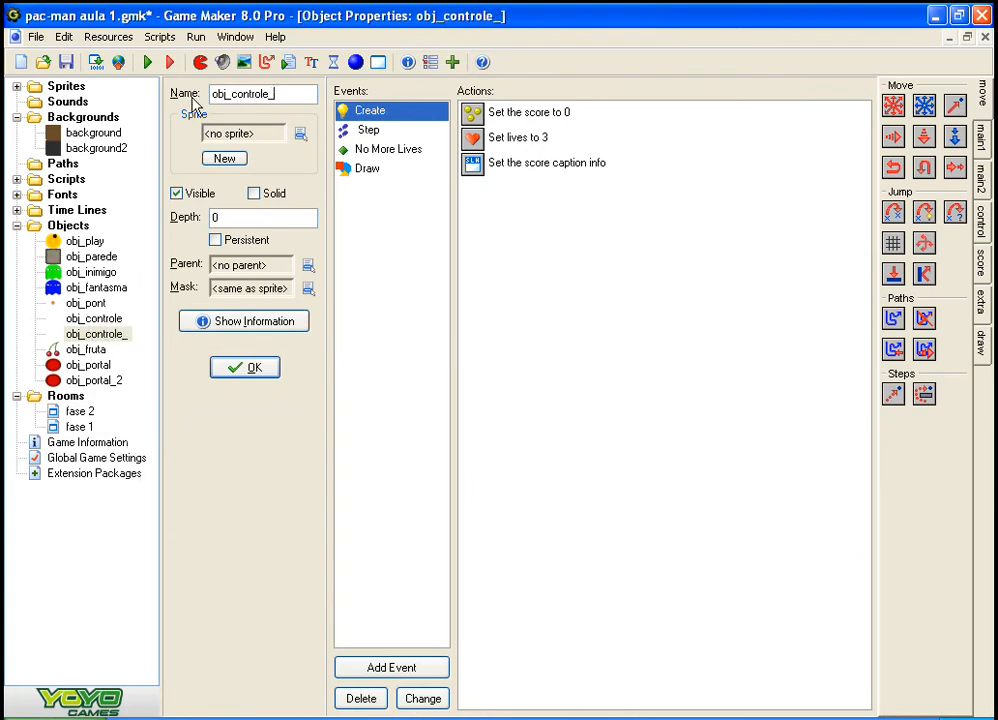
text(fase_2)
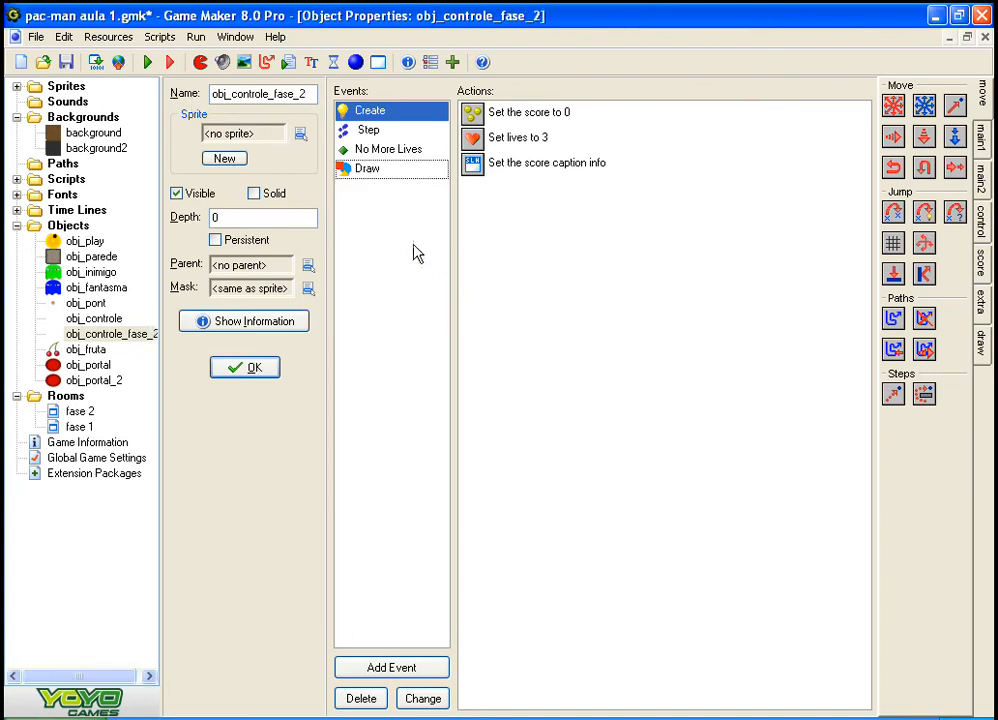
Step: Examine the actions in the Create, Step, No More Lives and Draw events of obj_controle_fase_2
click(388, 150)
click(370, 130)
click(390, 170)
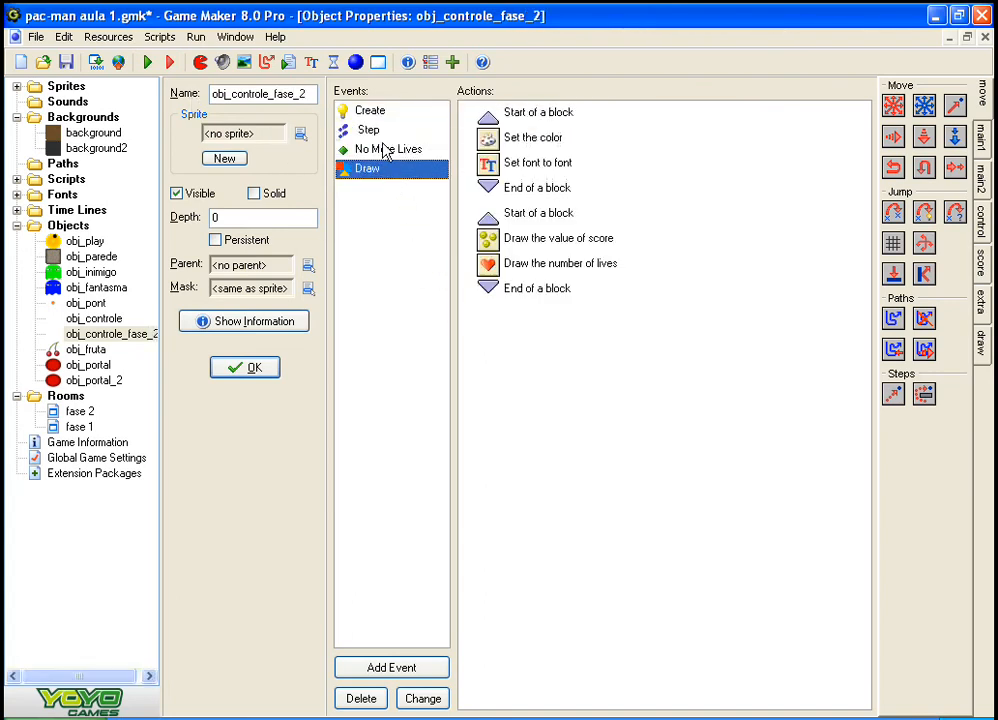
click(385, 150)
click(372, 131)
click(374, 112)
click(380, 150)
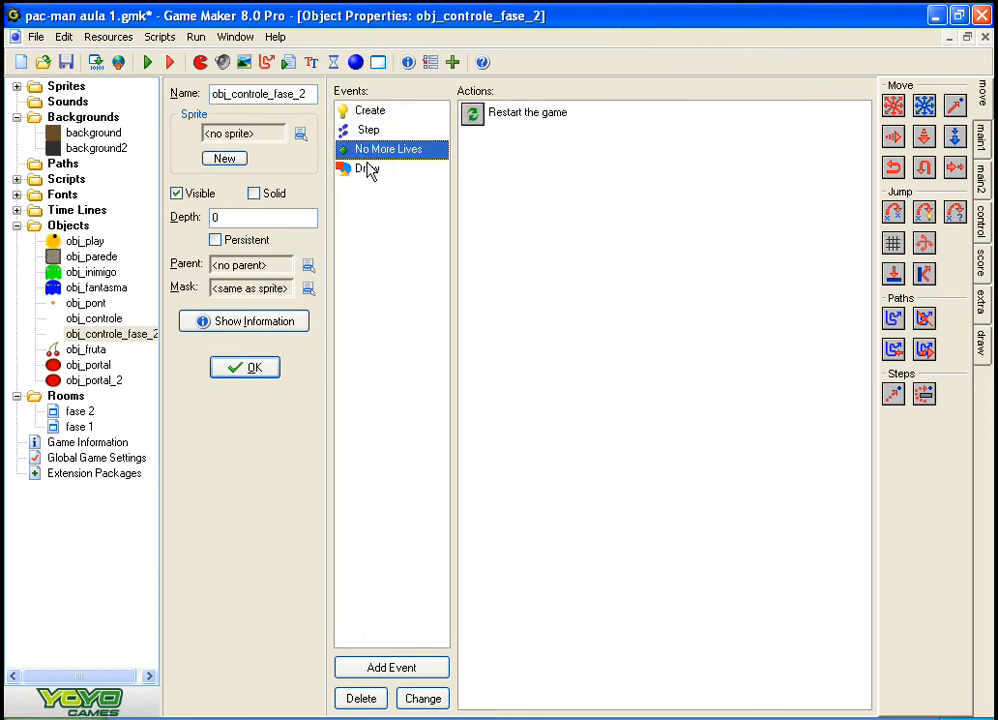
click(367, 168)
click(370, 111)
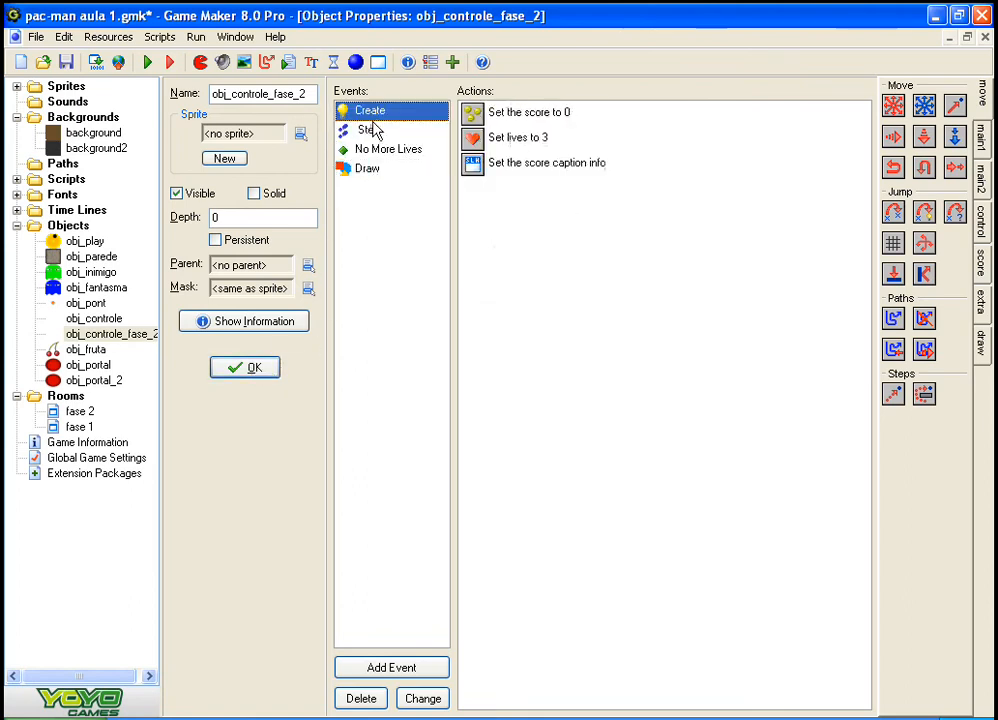
Step: Inspect the code executed in the Step event of obj_controle_fase_2, and close the code and the object
click(470, 161)
click(370, 130)
click(508, 113)
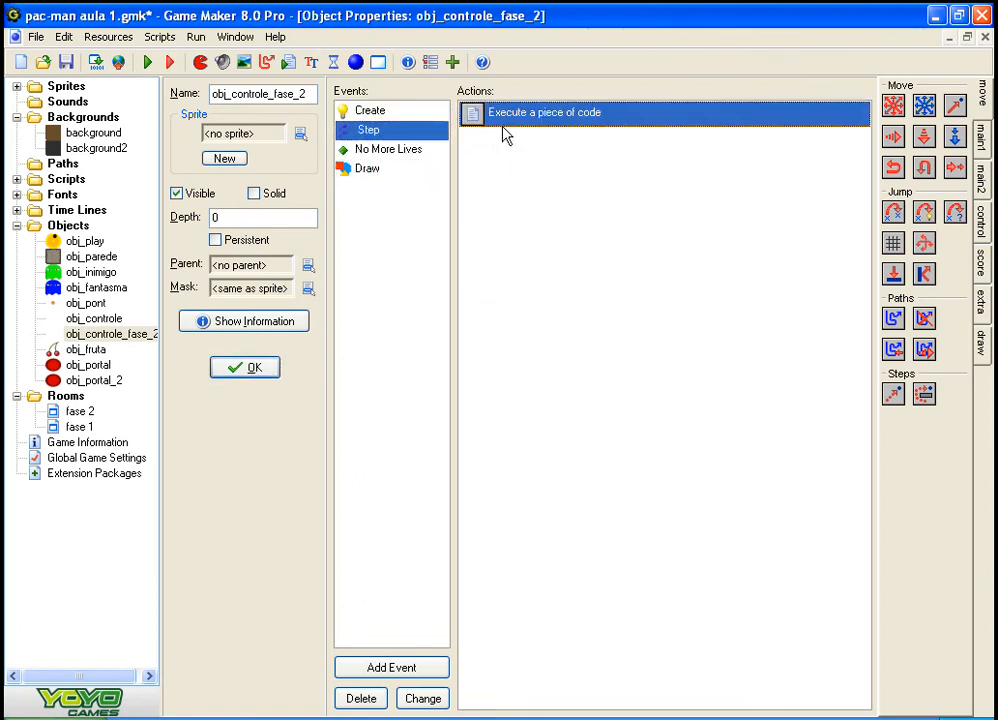
double_click(478, 115)
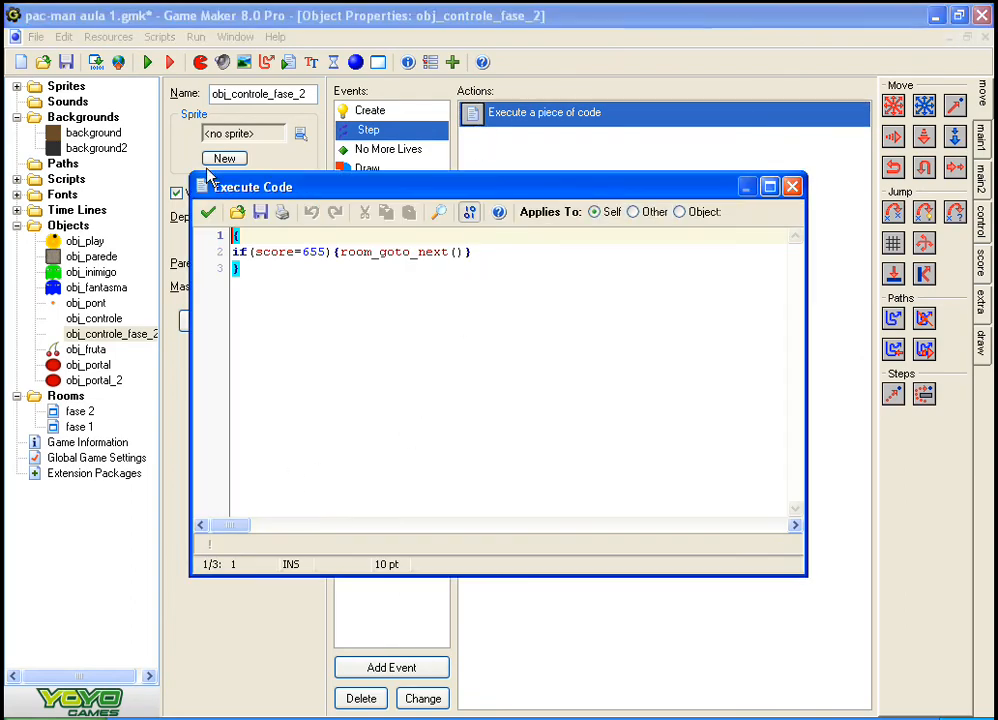
click(207, 154)
click(230, 366)
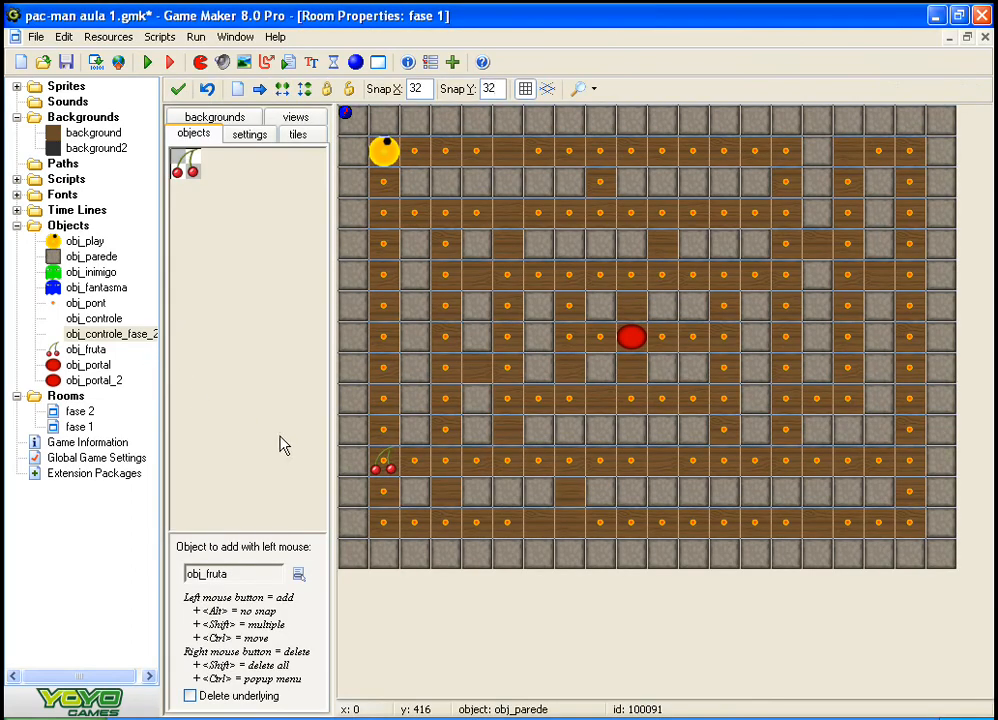
Step: Remove the central obj_portal and the obj_fruta in the far-left corridor from the fase 1 room
click(95, 318)
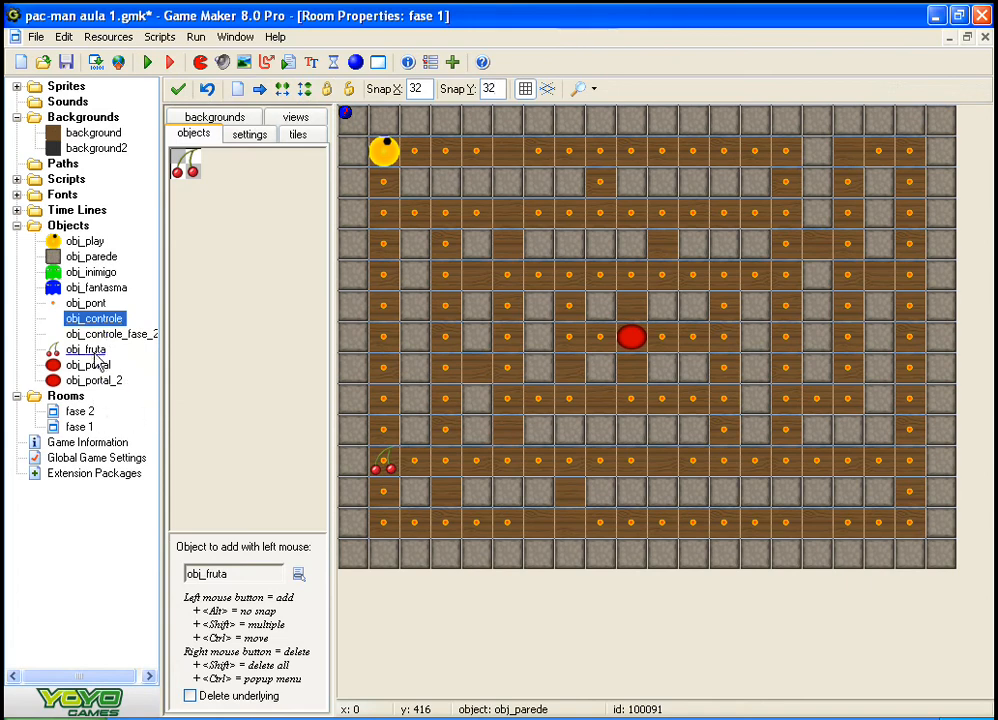
click(100, 334)
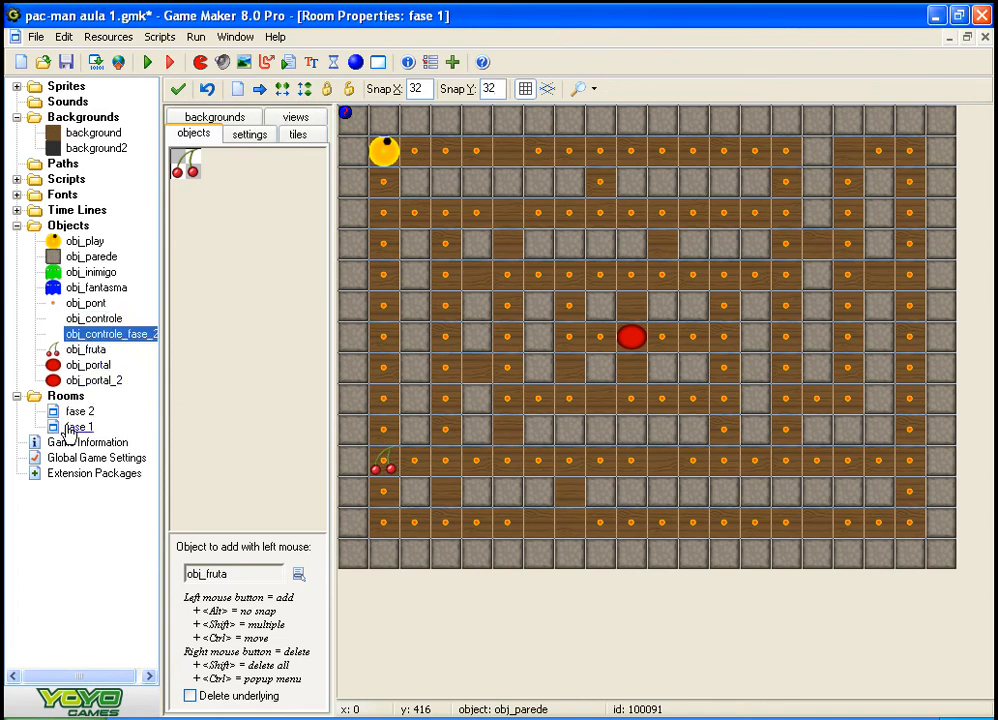
click(78, 411)
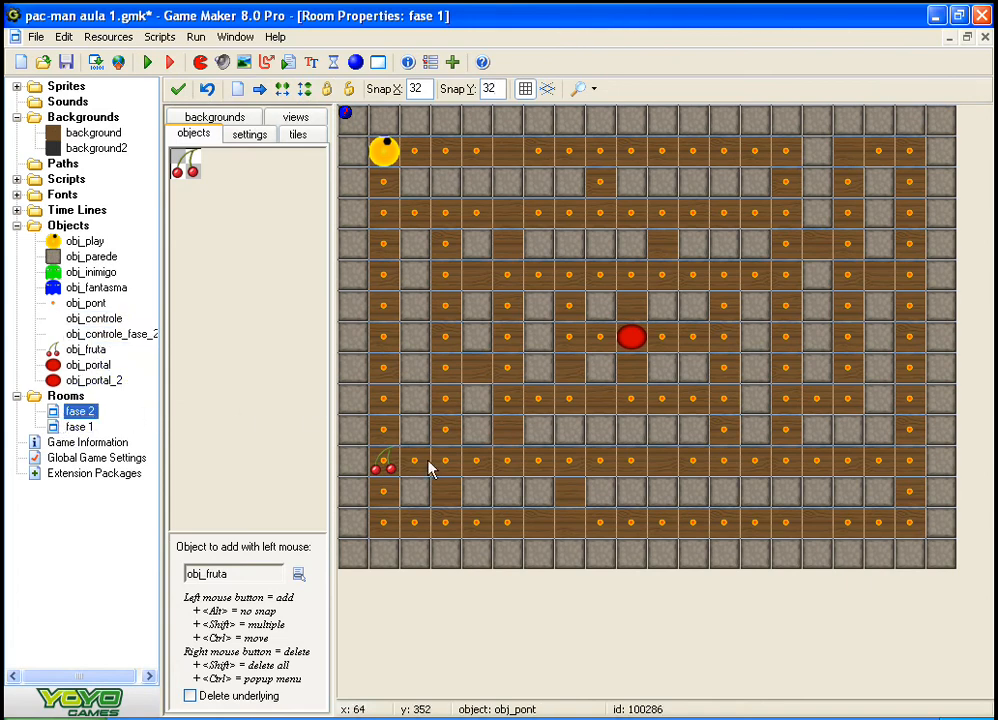
right_click(617, 340)
right_click(382, 472)
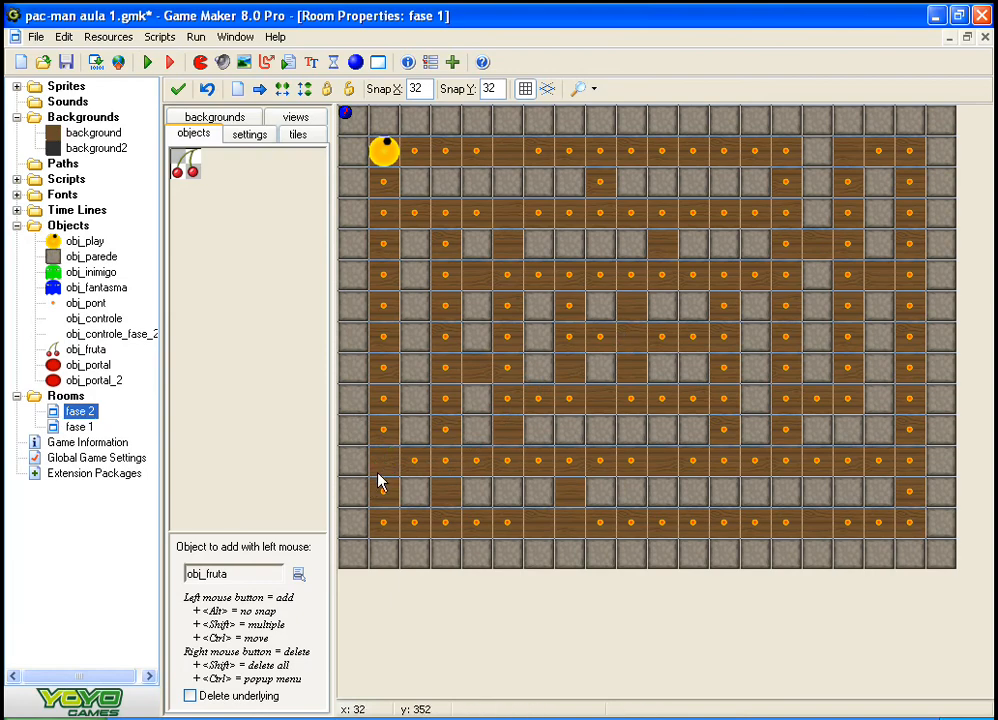
click(310, 410)
click(261, 386)
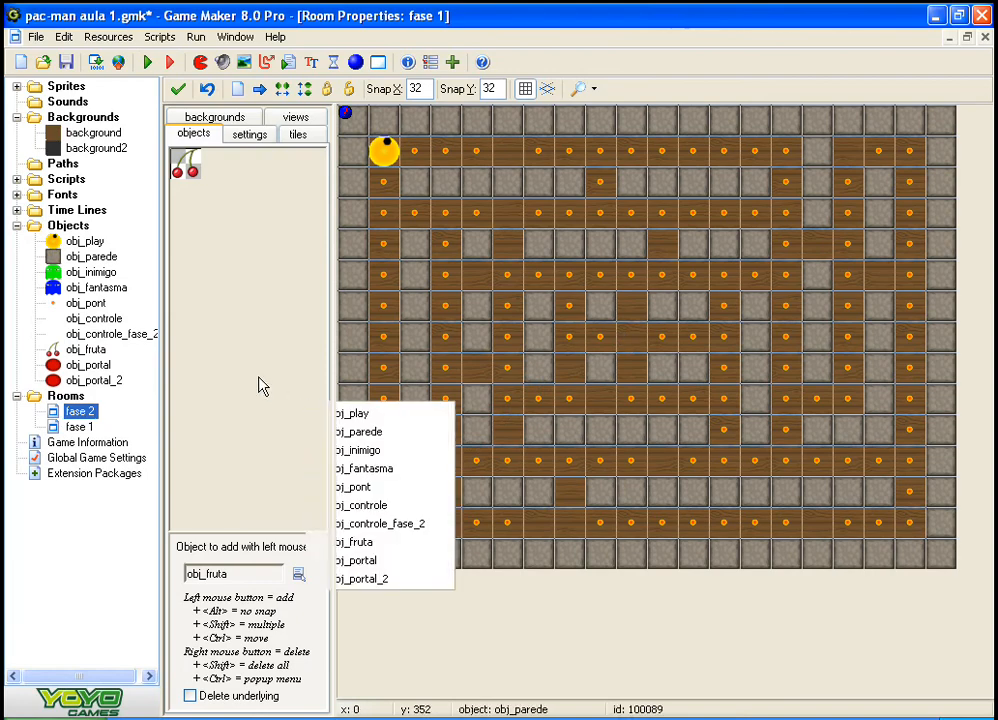
click(261, 386)
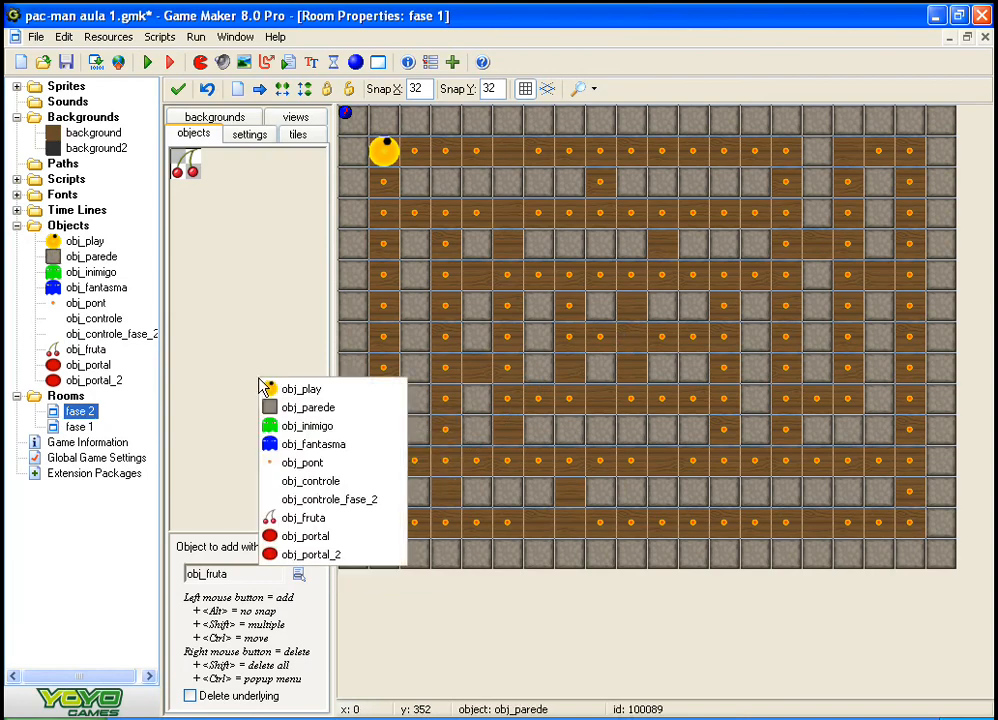
click(462, 676)
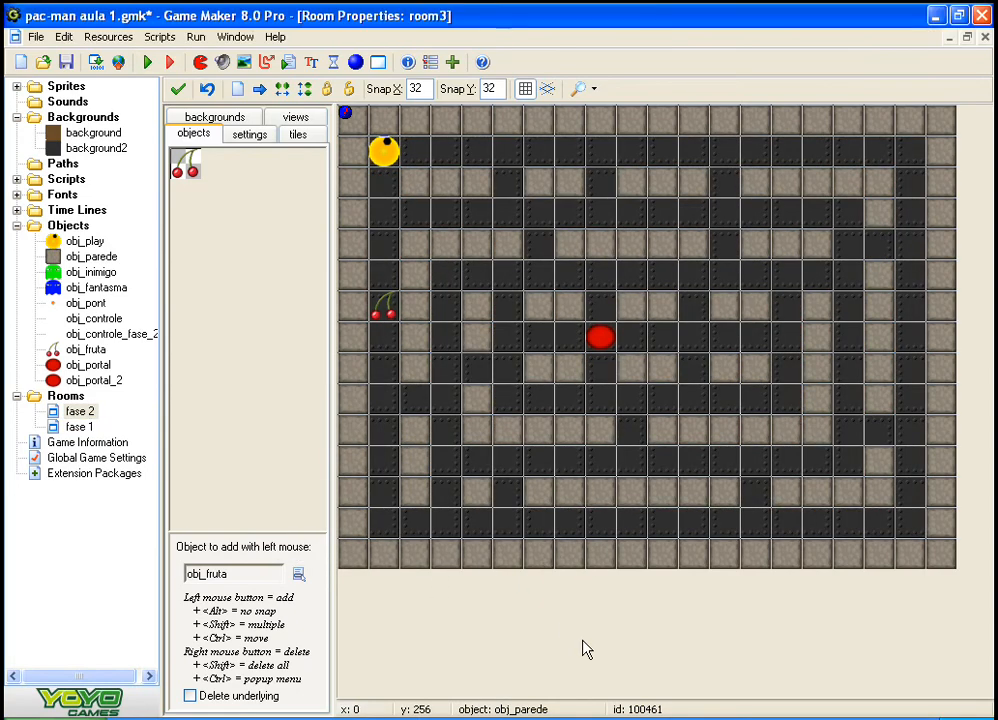
Step: Remove obj_fruta, obj_portal and obj_play from the fase 2 room, with obj_pont chosen as the object to place
right_click(392, 322)
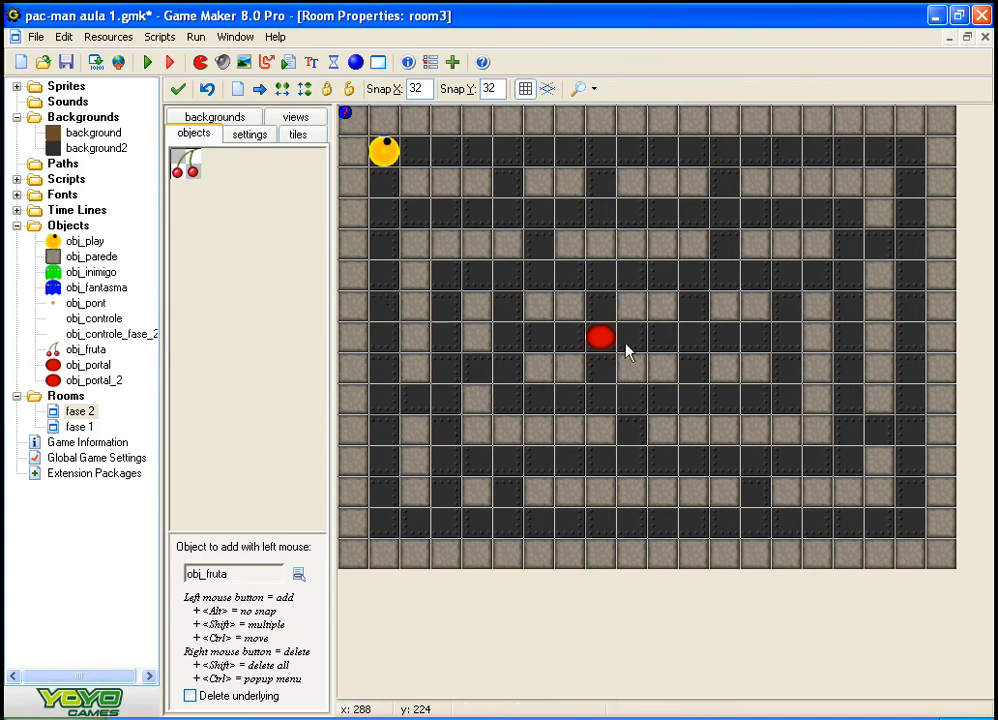
right_click(605, 342)
click(237, 370)
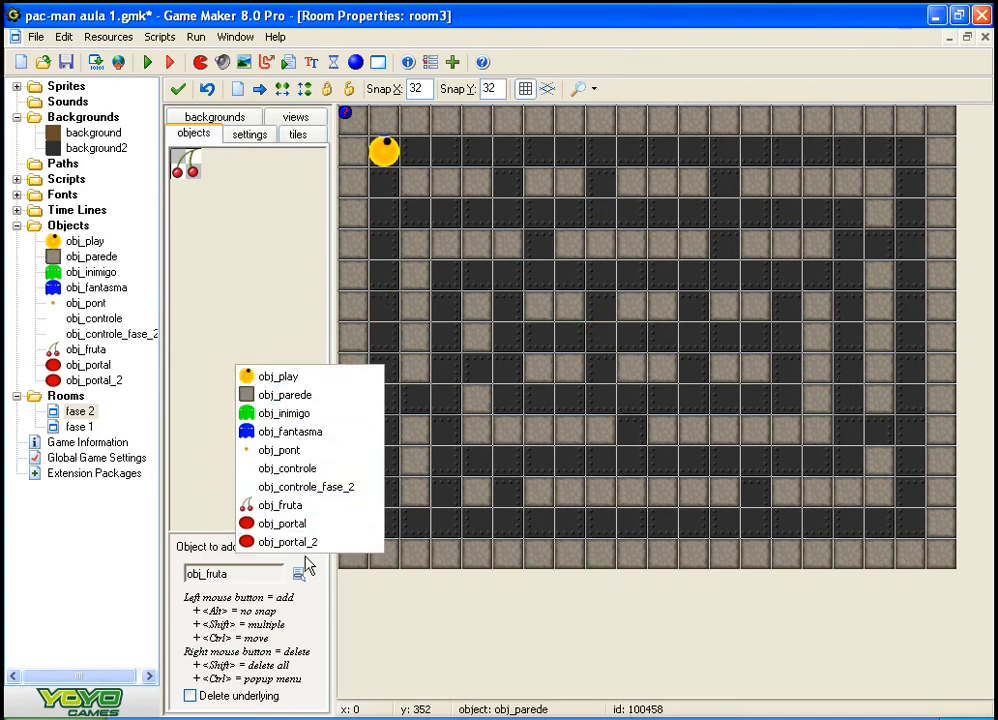
click(280, 450)
right_click(381, 162)
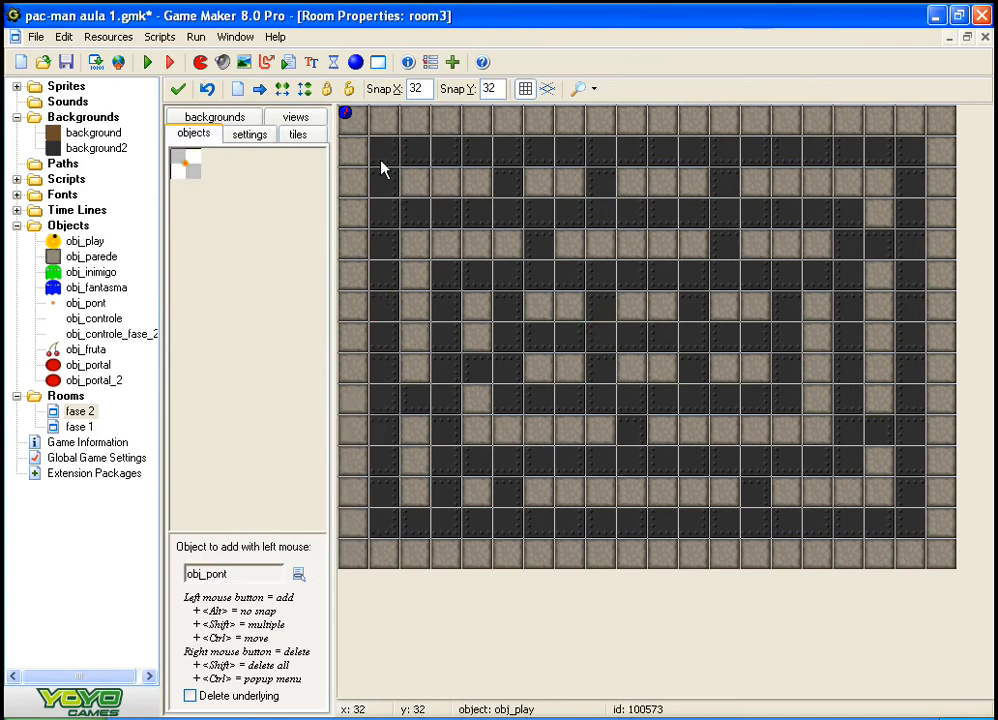
Step: Fill the corridors of the fase 2 maze with obj_pont, removing the point misplaced on the outer wall
click(385, 163)
mouse_move(416, 163)
shift+mouse_down()
mouse_move(873, 151)
mouse_move(918, 276)
mouse_move(916, 414)
mouse_move(931, 506)
mouse_move(943, 480)
shift+mouse_up()
click(940, 489)
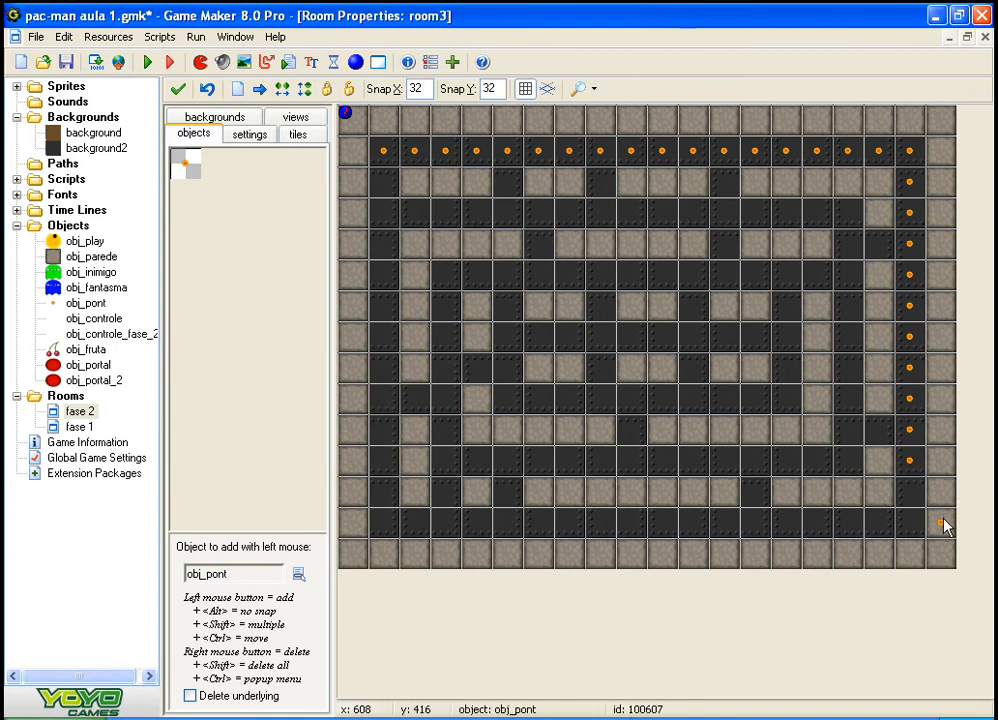
right_click(943, 524)
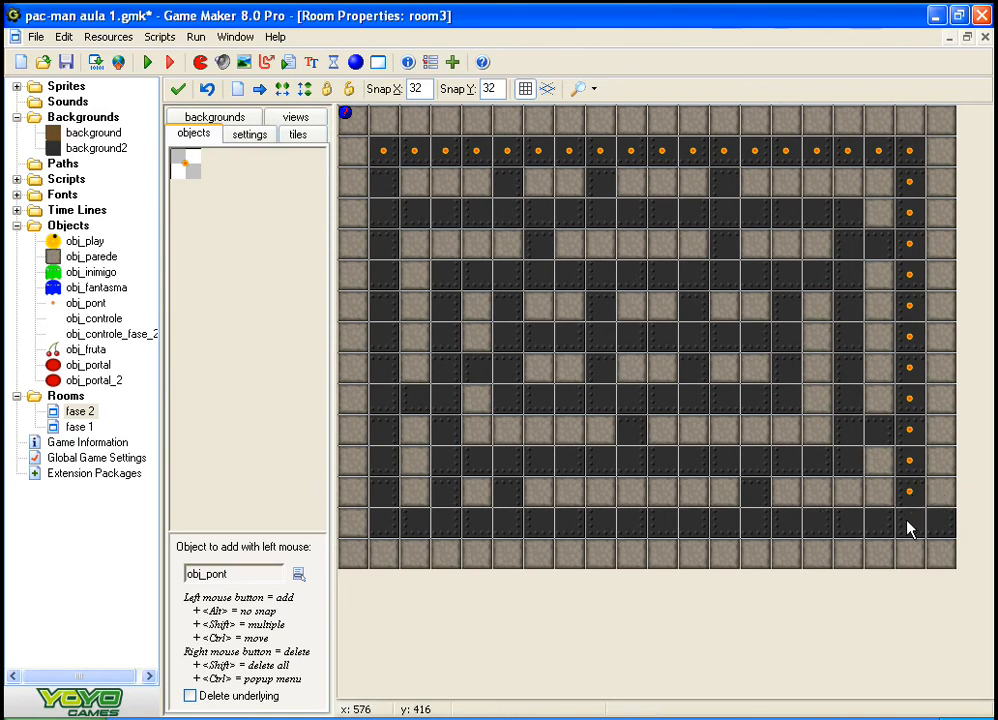
shift+drag(908, 528, 548, 538)
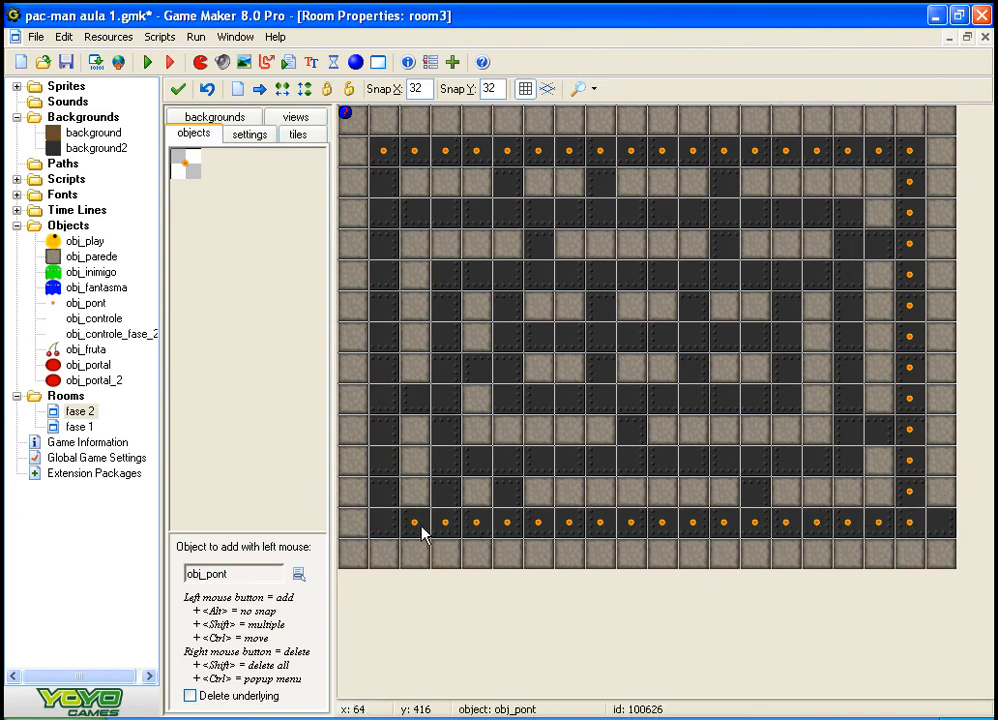
mouse_move(421, 535)
shift+mouse_down()
mouse_move(379, 513)
mouse_move(377, 175)
shift+mouse_up()
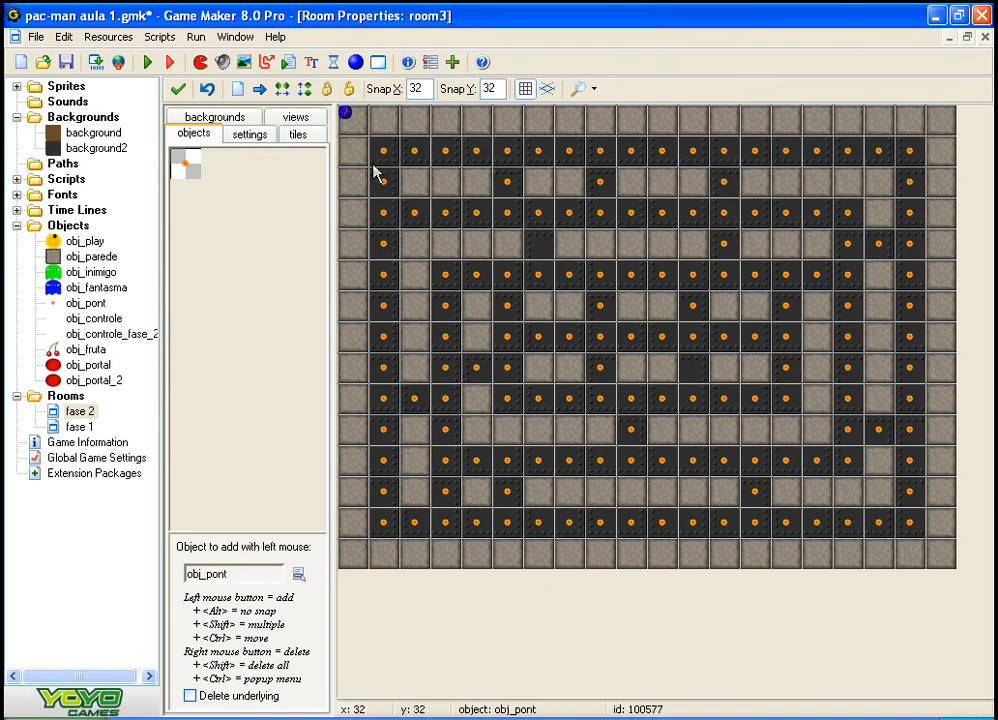
Step: Place obj_play in the upper-left corridor cell of the fase 2 maze
click(246, 230)
click(295, 238)
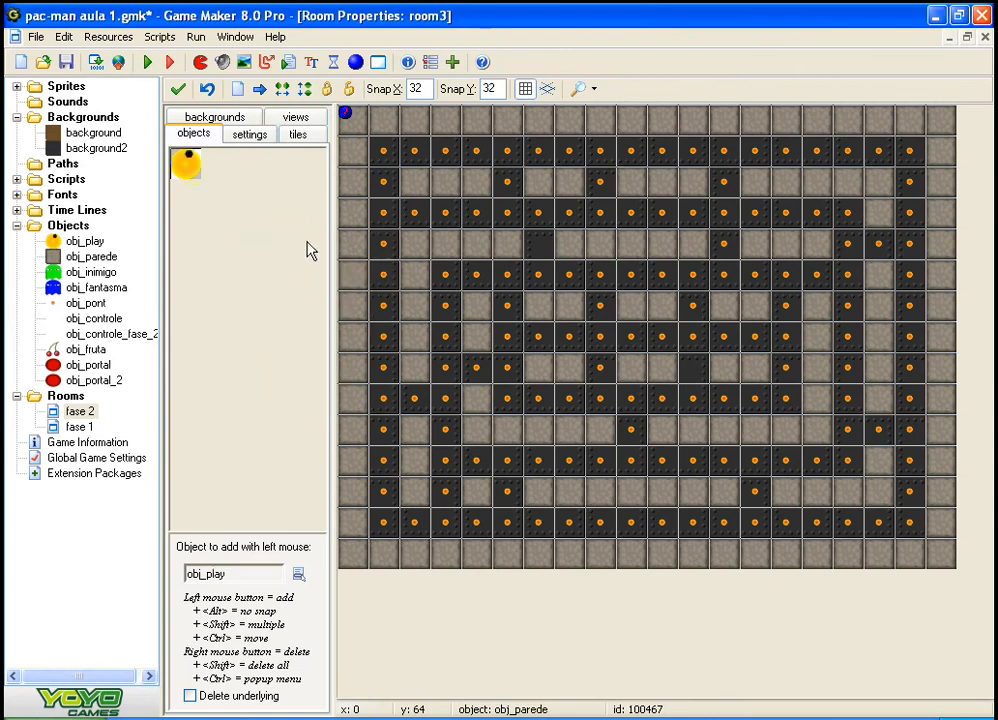
click(385, 165)
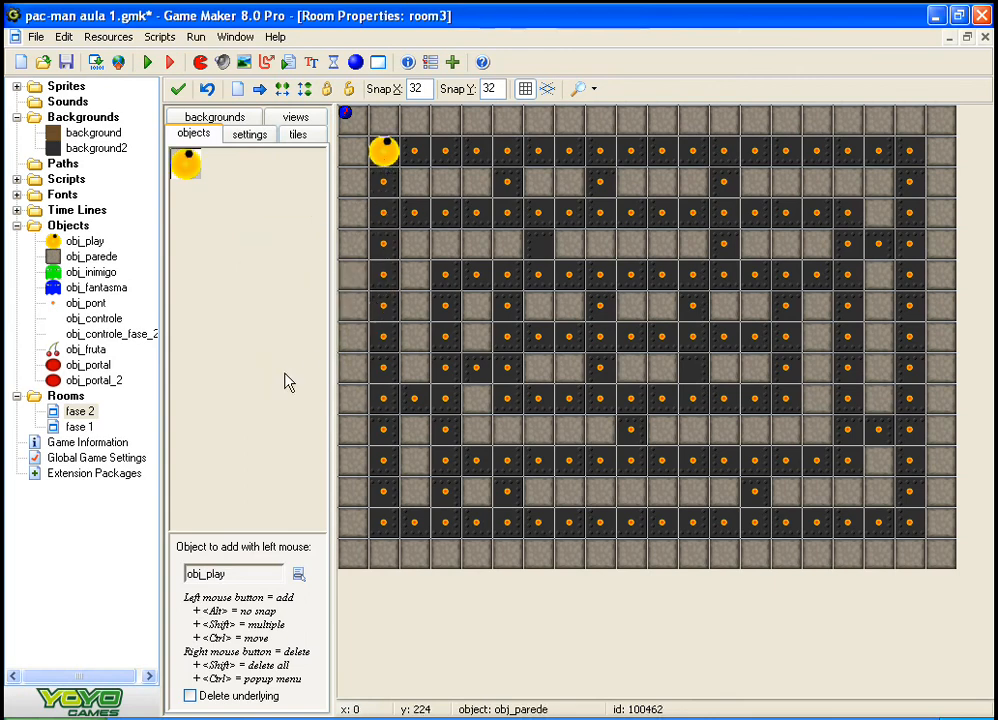
click(580, 612)
Step: Review the events of obj_controle_fase_2 and copy all the code executed in its Step event
click(70, 335)
double_click(62, 335)
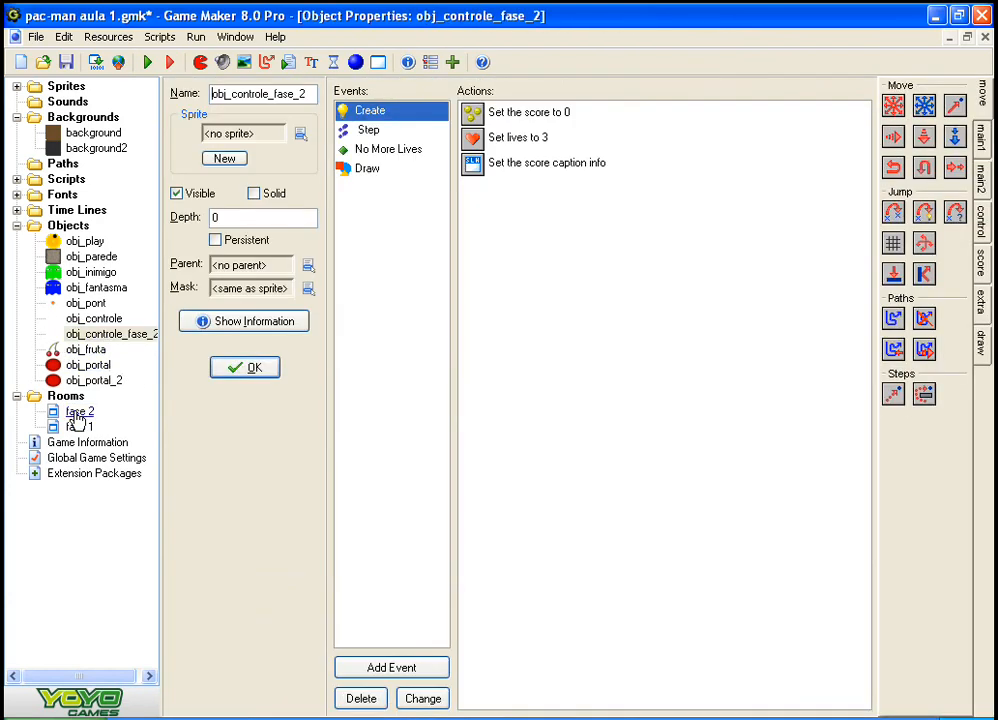
click(398, 152)
click(393, 170)
click(385, 150)
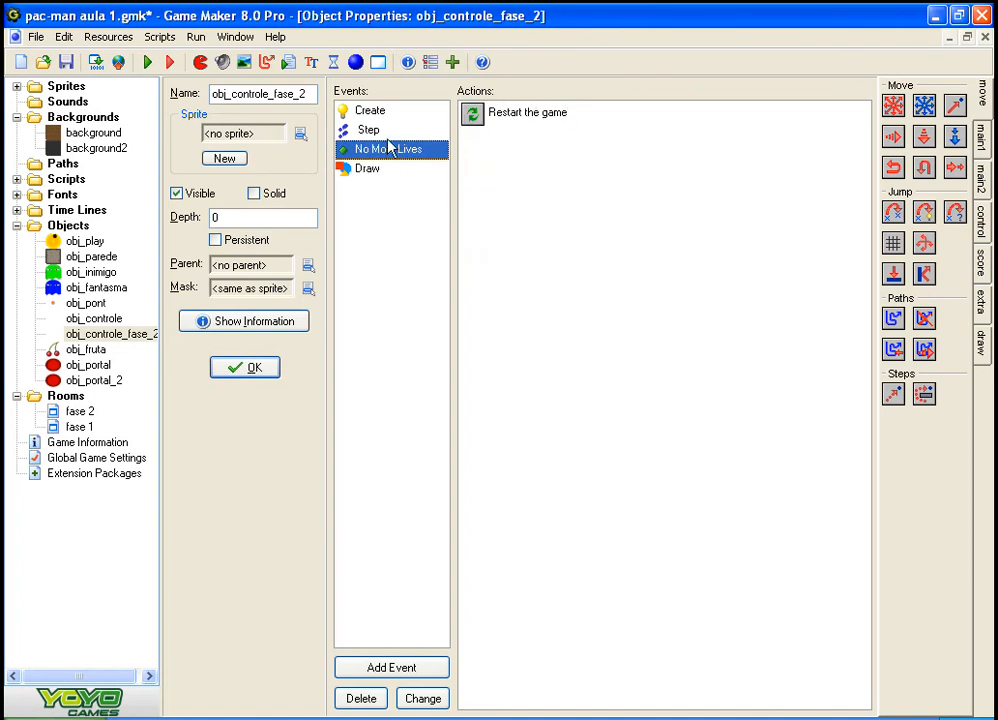
click(385, 132)
double_click(487, 118)
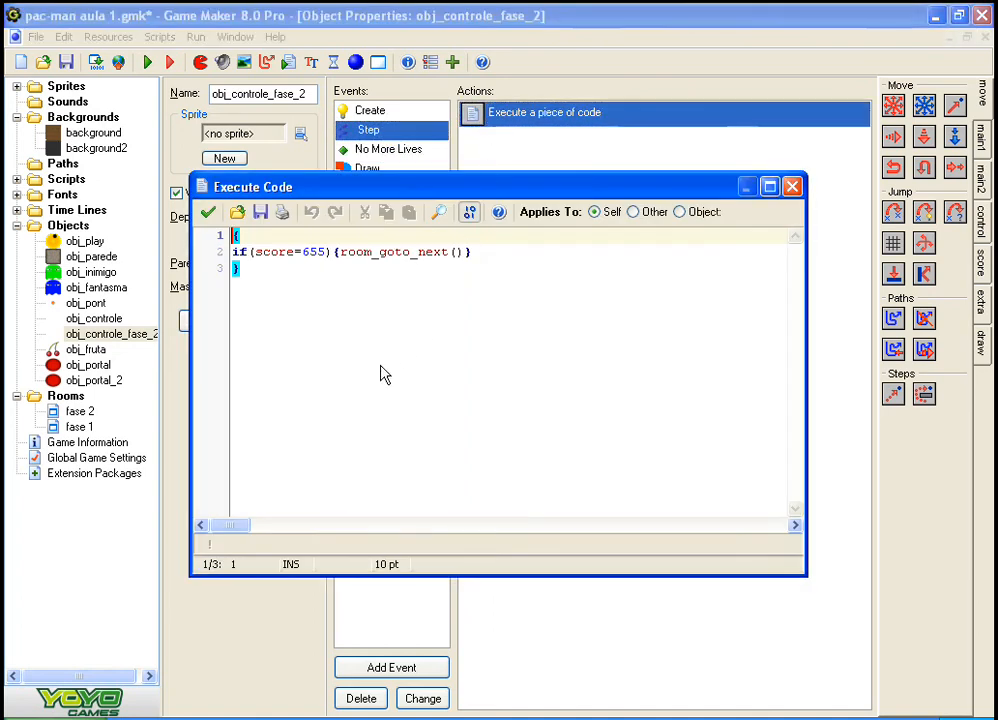
click(255, 303)
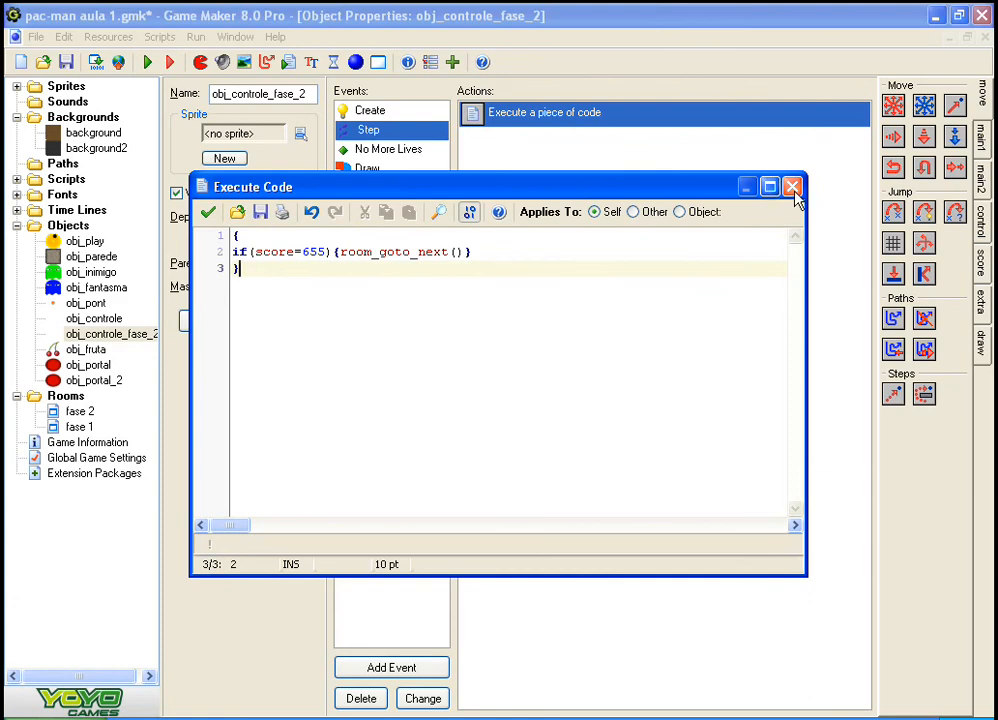
key(ctrl+a)
key(ctrl+c)
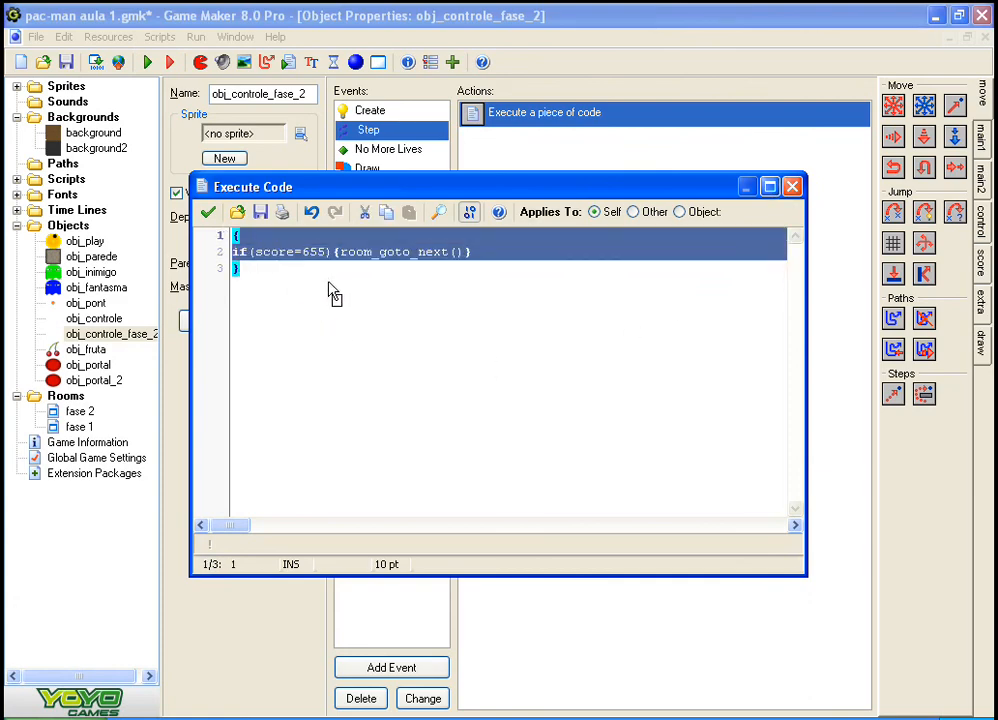
Step: Close the code, delete the code action from the Step event of obj_controle_fase_2 and accept the object
click(790, 187)
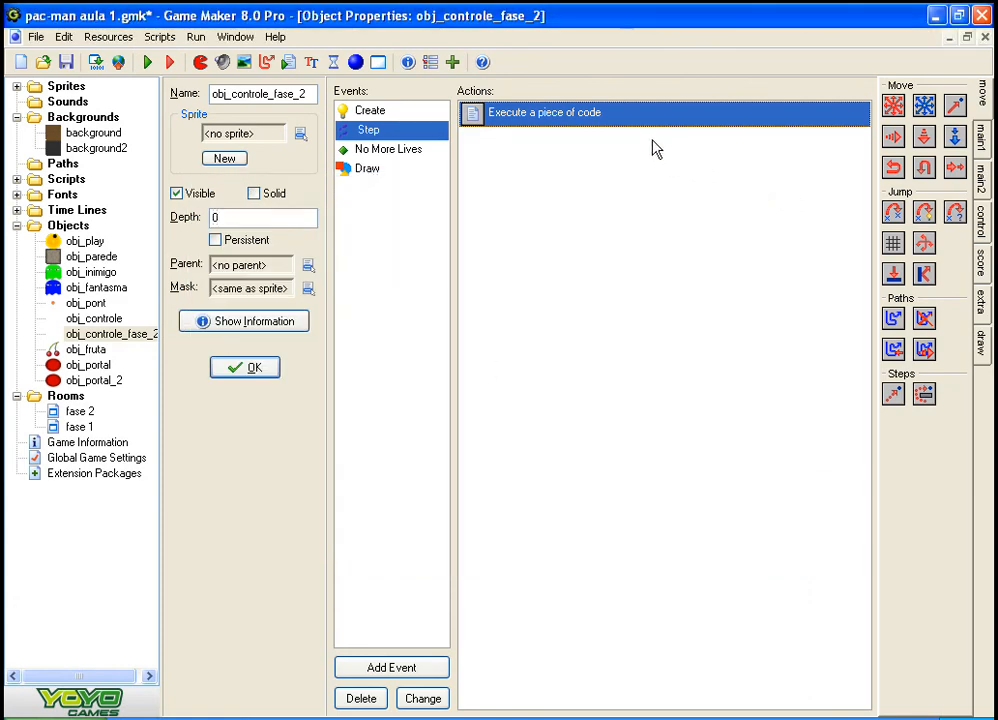
key(Delete)
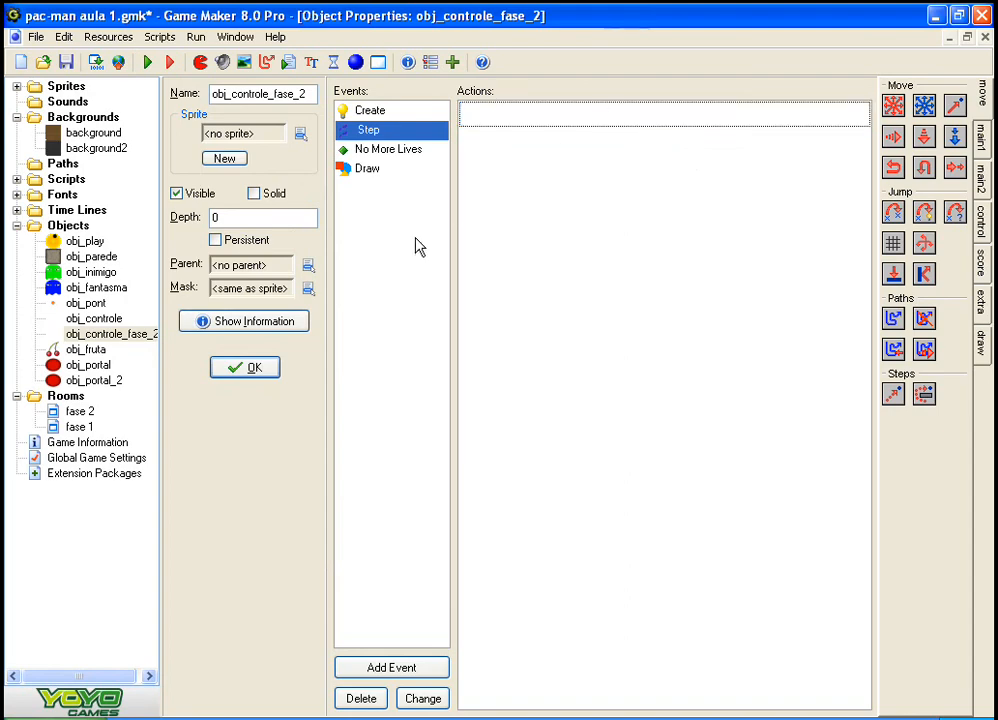
click(240, 368)
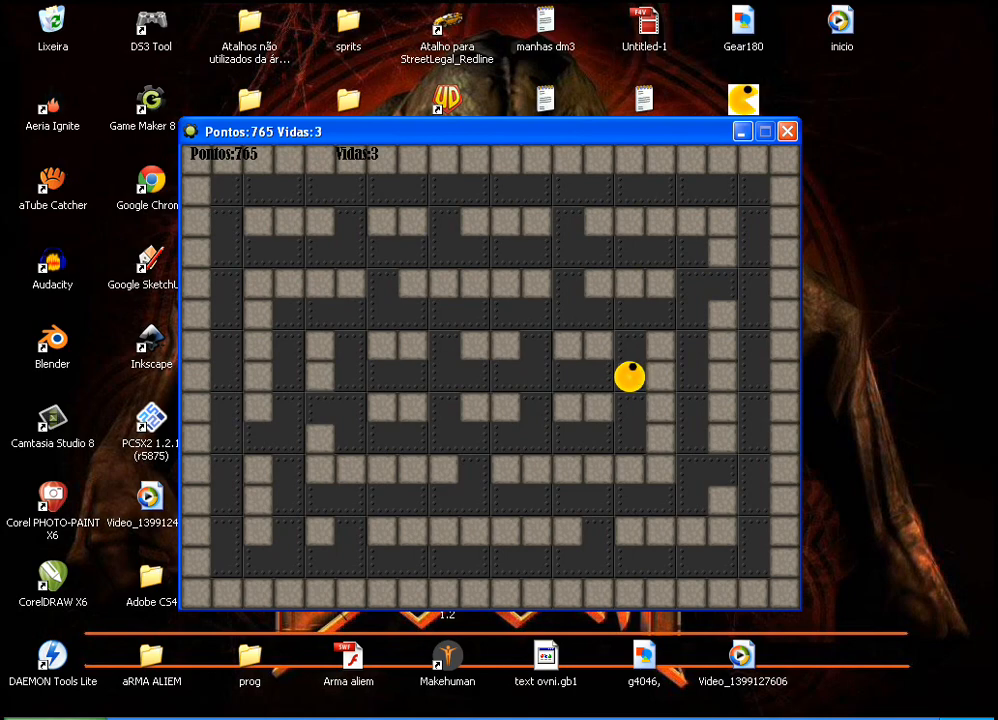
Step: Note the score 765 in a new Notepad (Bloco de notas) document and close the running game
key(super)
click(89, 461)
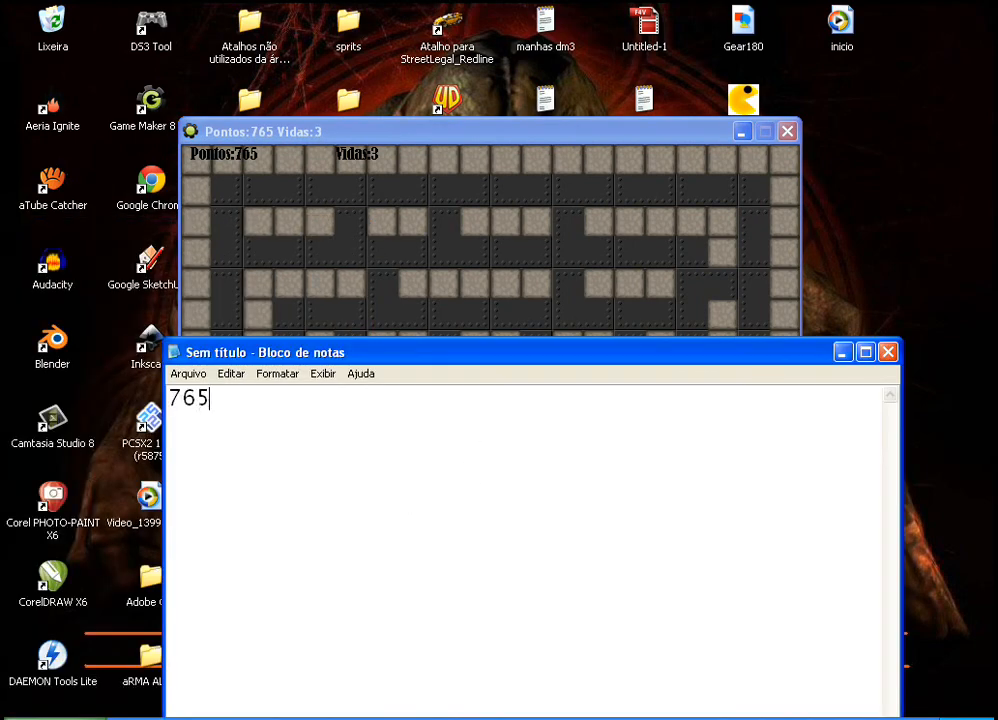
click(425, 306)
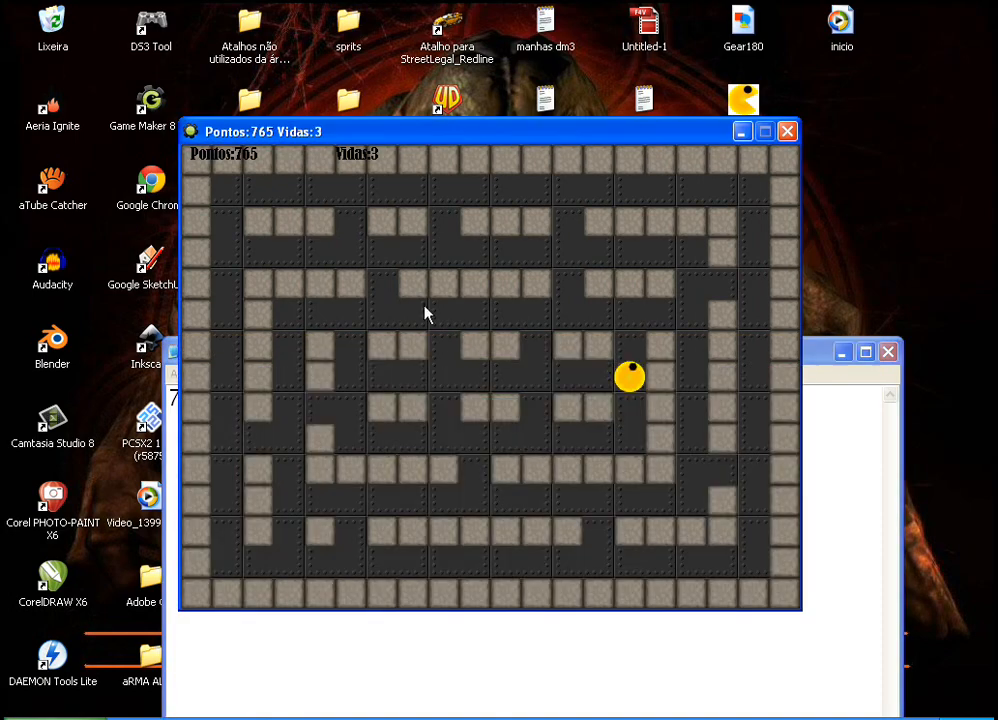
click(788, 132)
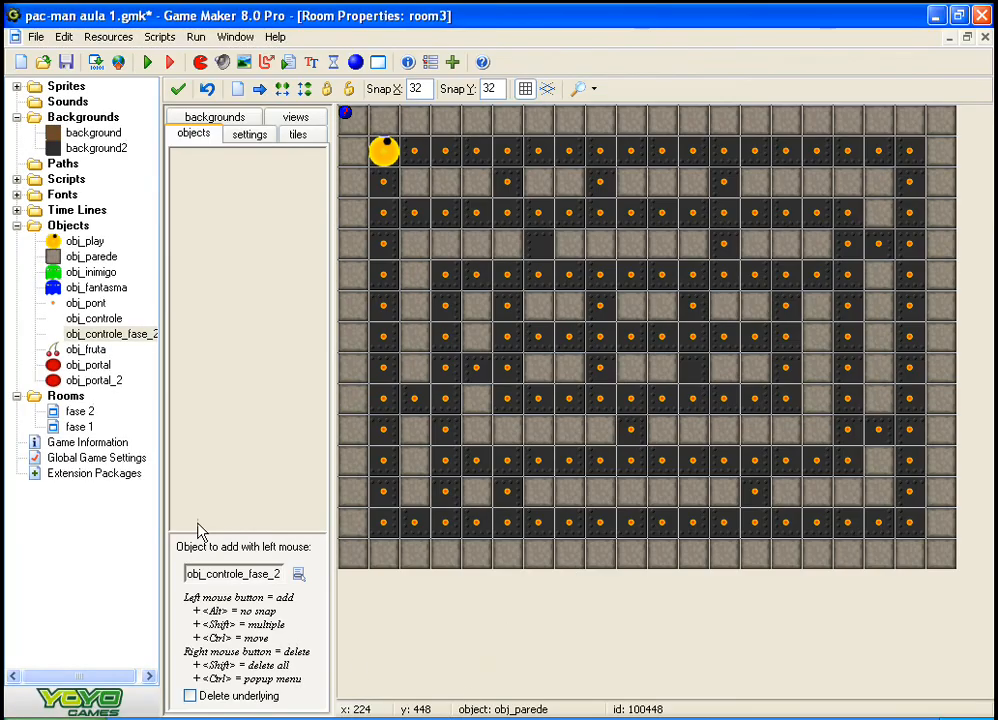
Step: Reopen obj_controle_fase_2 and add a Step event to it
click(58, 335)
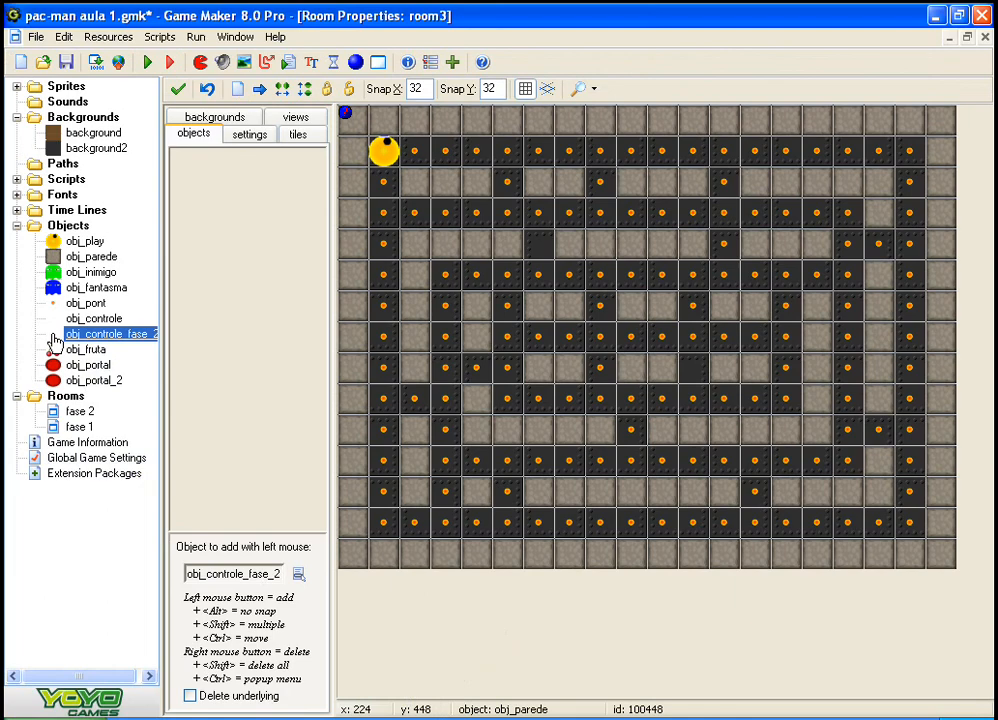
double_click(53, 337)
click(405, 134)
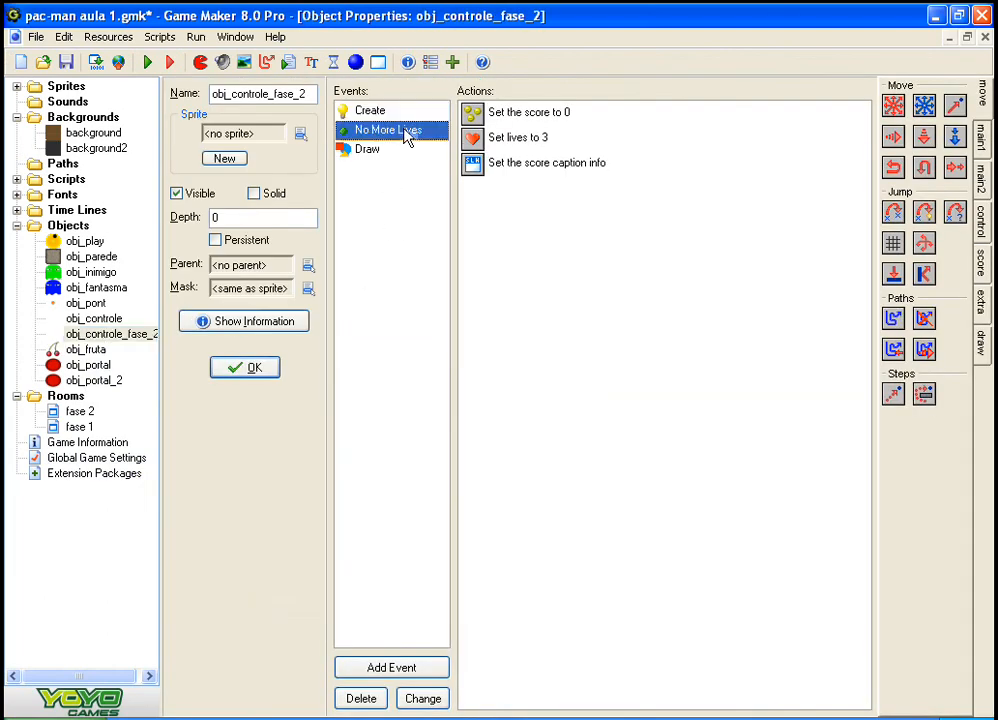
click(378, 112)
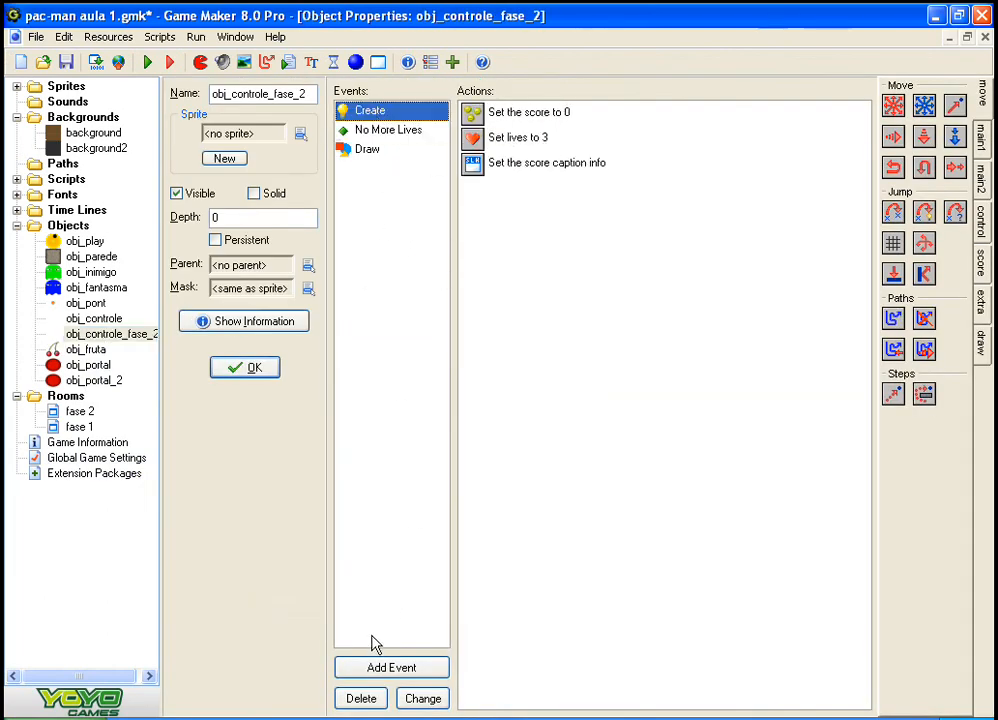
click(380, 665)
click(420, 381)
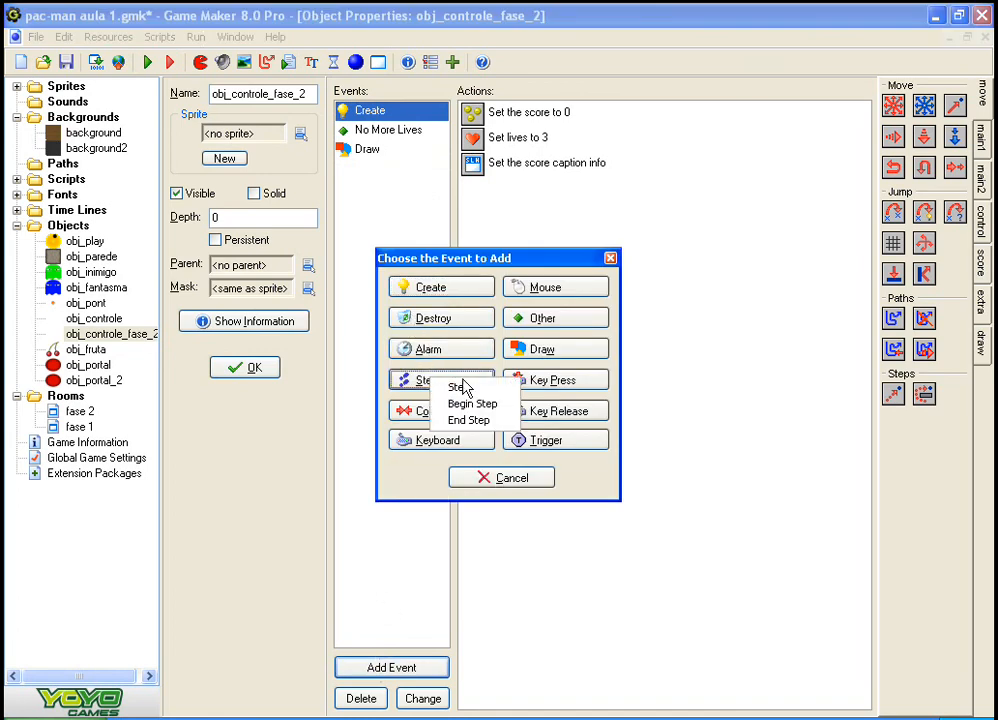
click(461, 392)
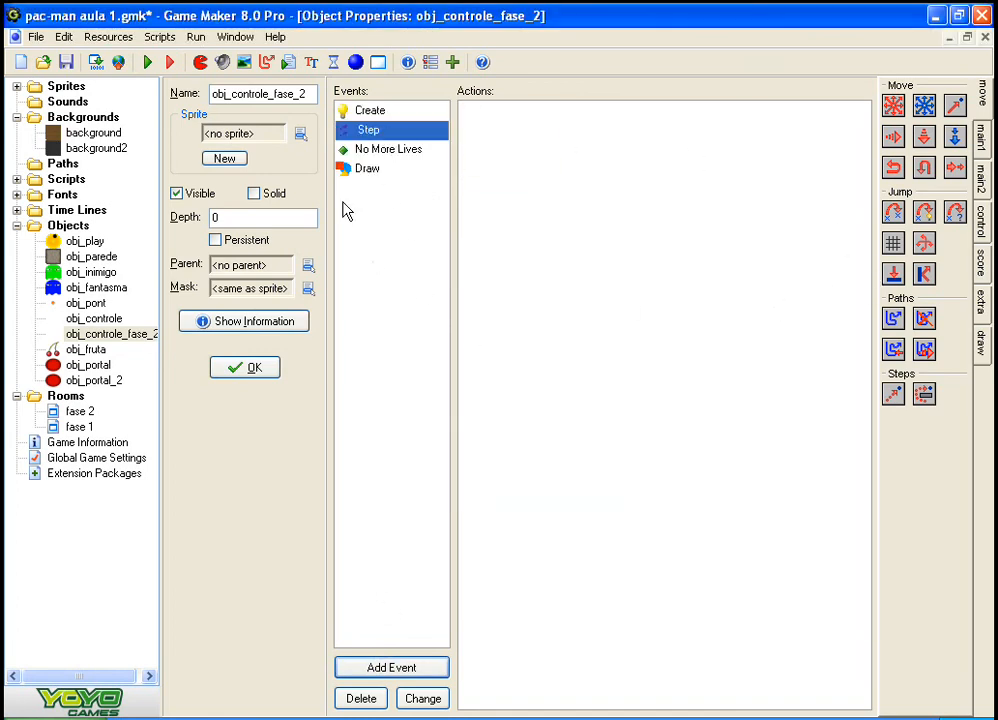
Step: Add an Execute Code action to the Step event and paste the copied room_goto_next() condition into it
click(983, 260)
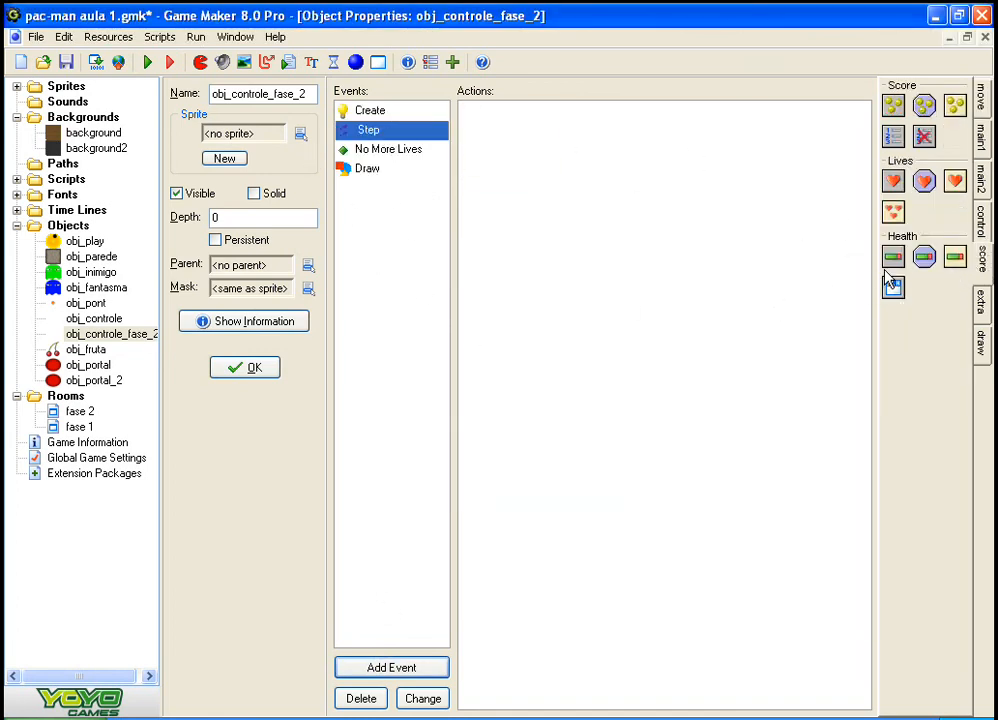
click(983, 222)
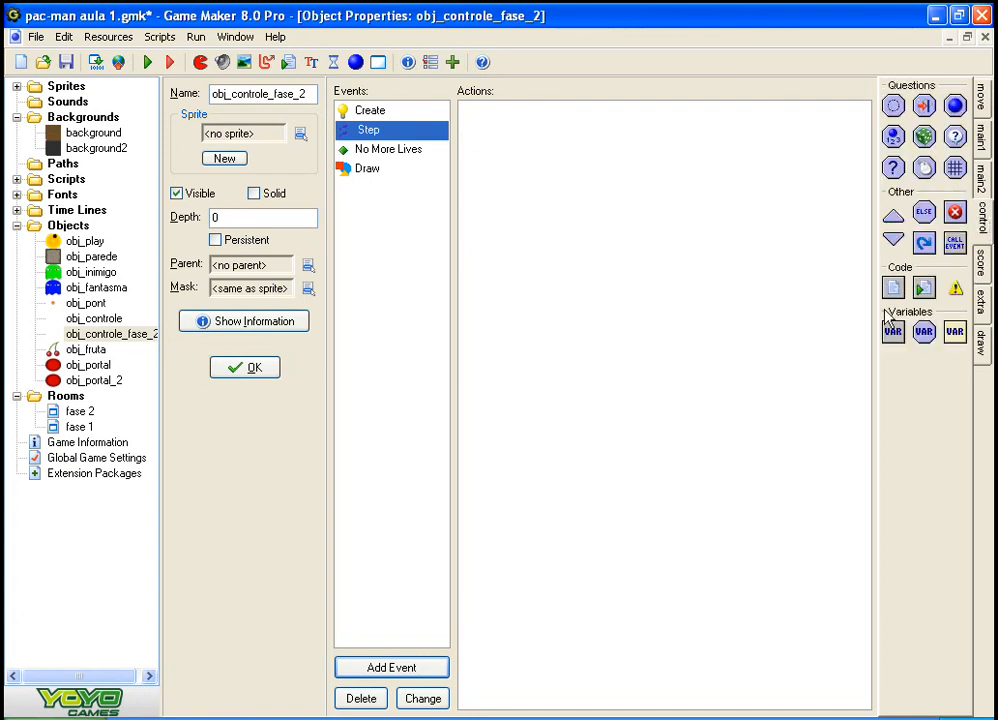
drag(893, 288, 702, 341)
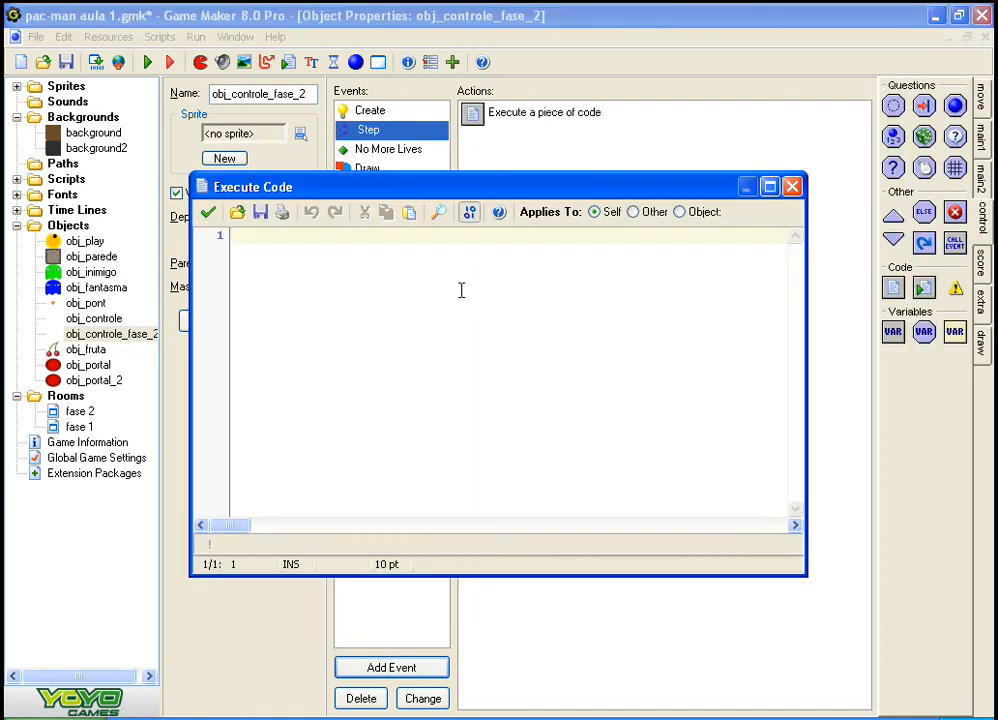
key(ctrl+v)
click(264, 233)
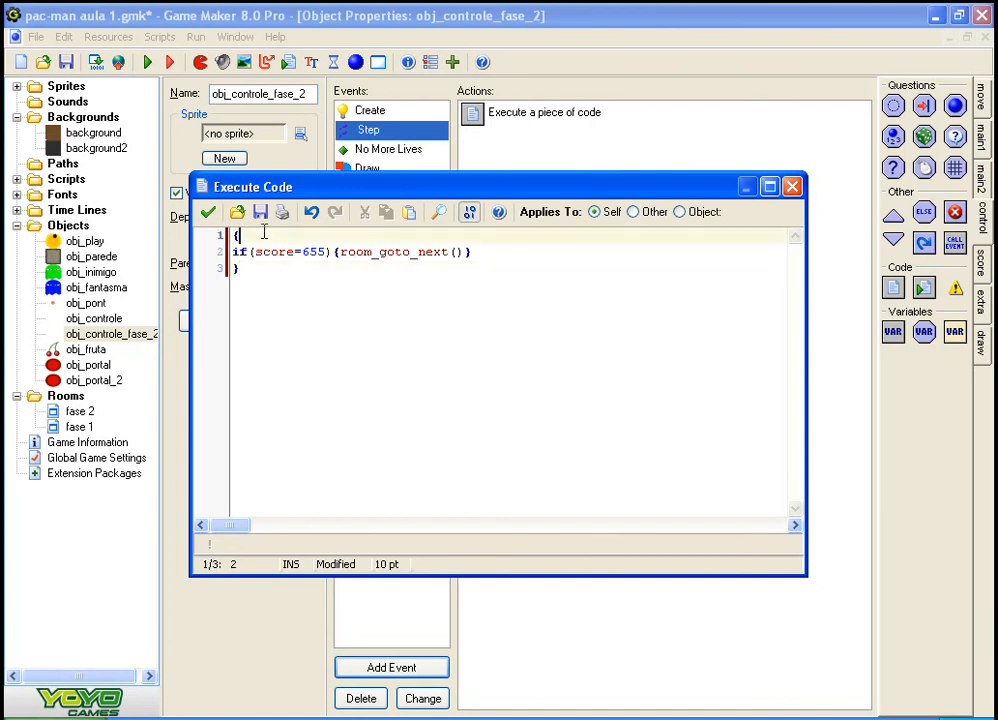
Step: Change the score condition in the code to 765, consulting the Notepad note, and accept the code and the object
drag(302, 252, 325, 252)
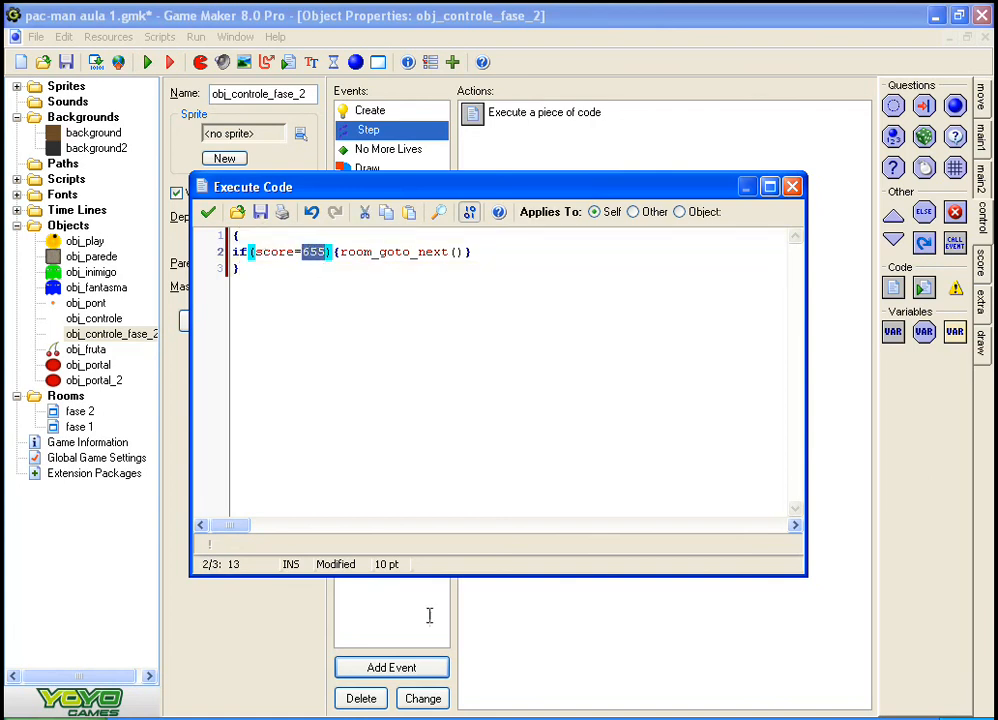
key(alt+Tab)
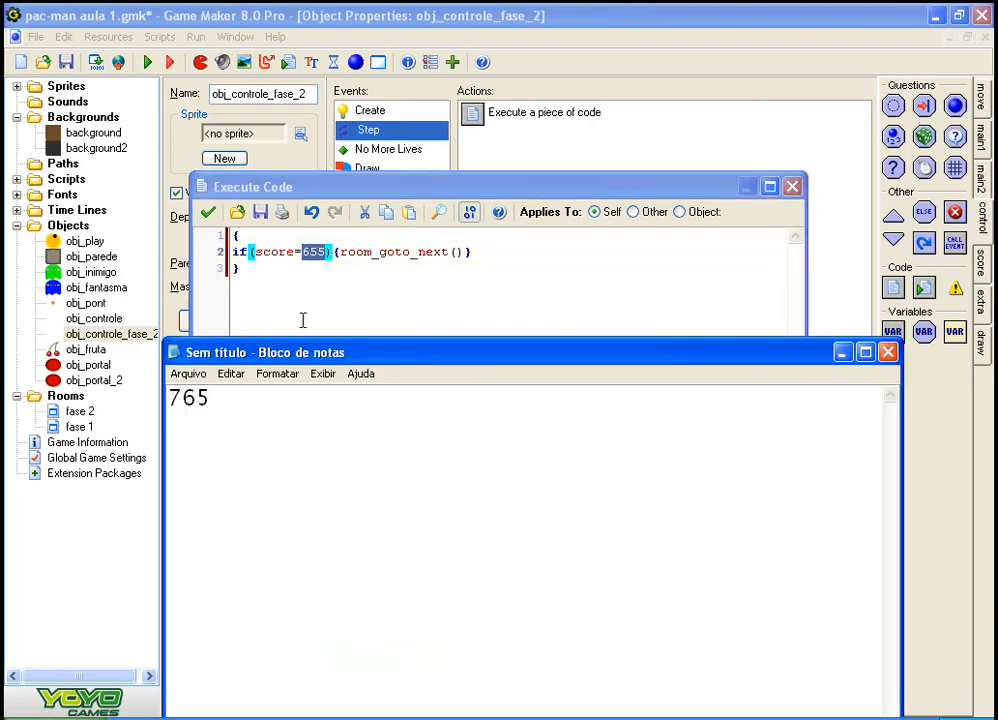
text(7)
key(alt+Tab)
text(7)
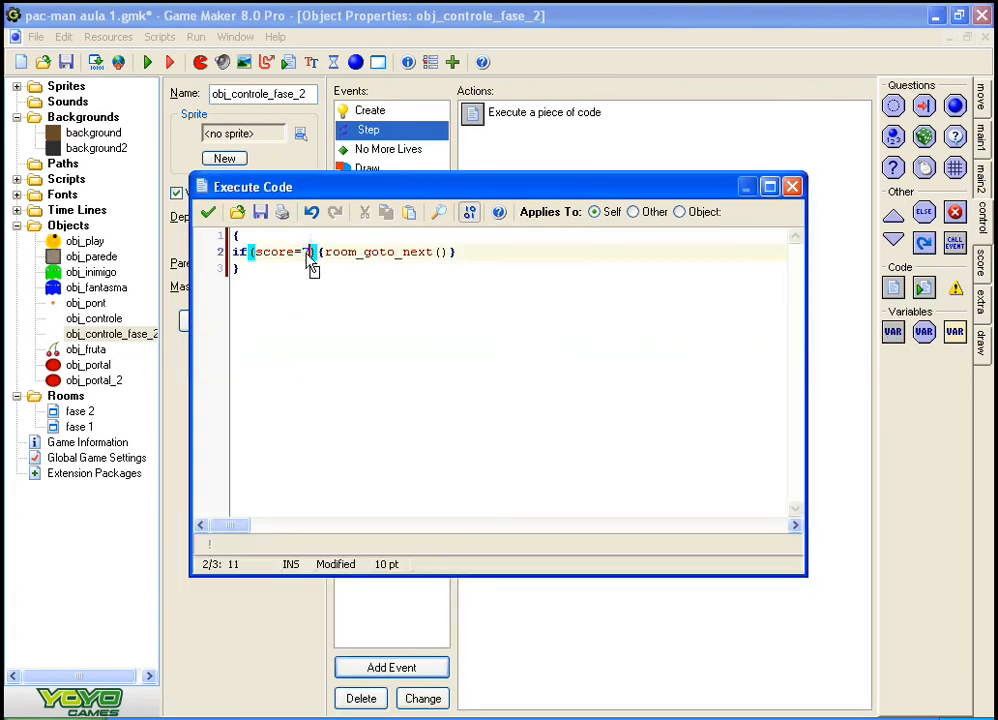
text(65)
click(361, 316)
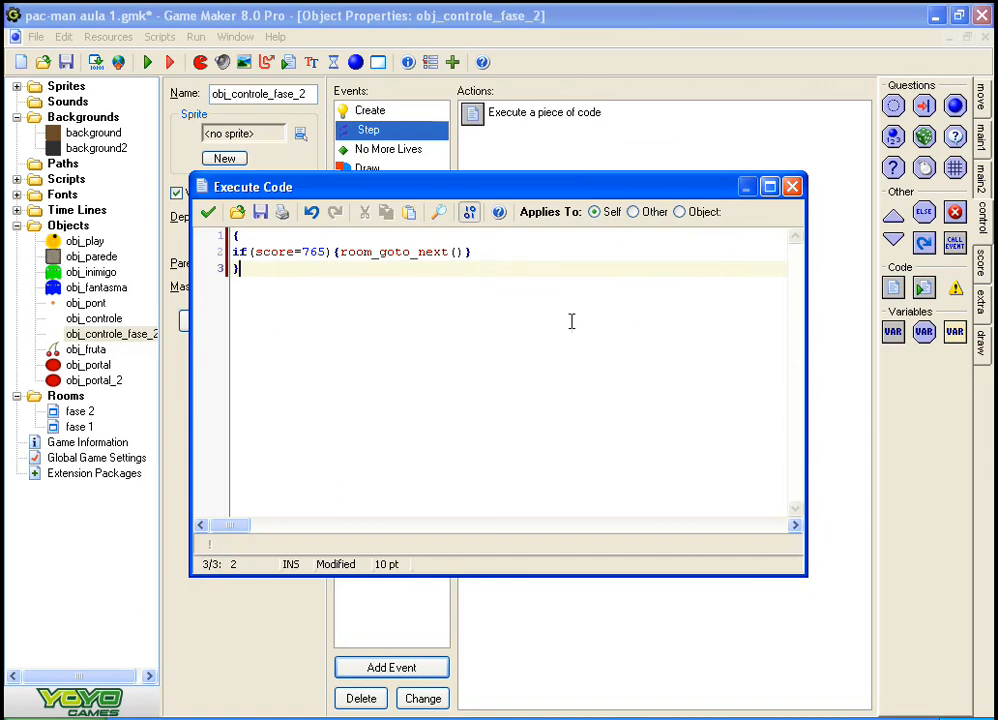
click(208, 212)
click(276, 369)
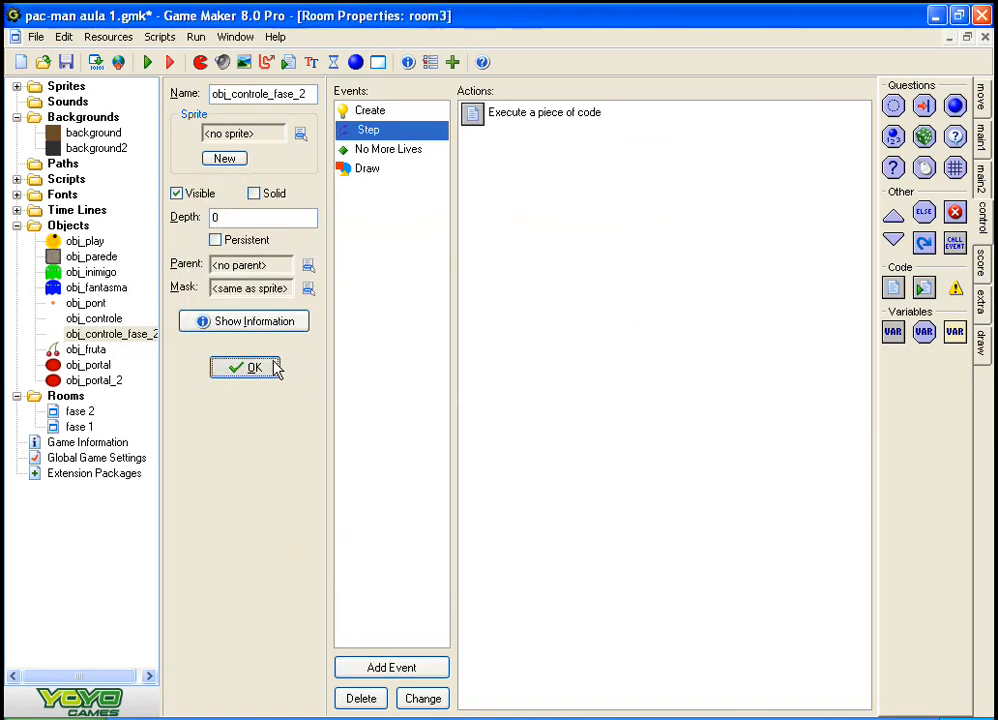
Step: Place an instance of obj_controle_fase_2 in the upper-left corner cell of room3
click(268, 336)
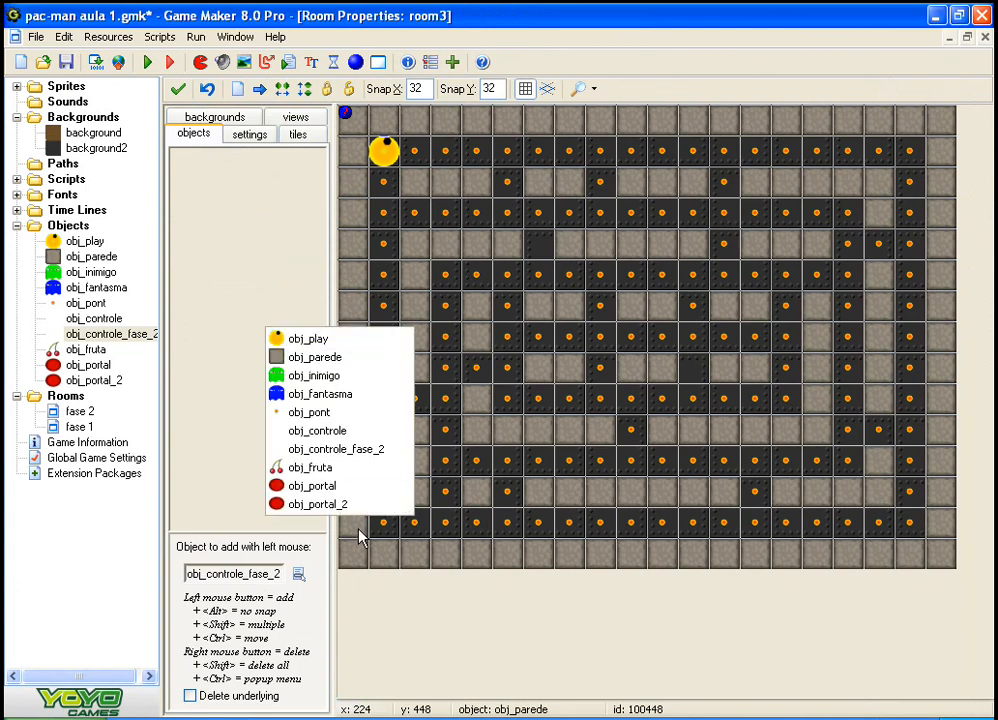
click(340, 450)
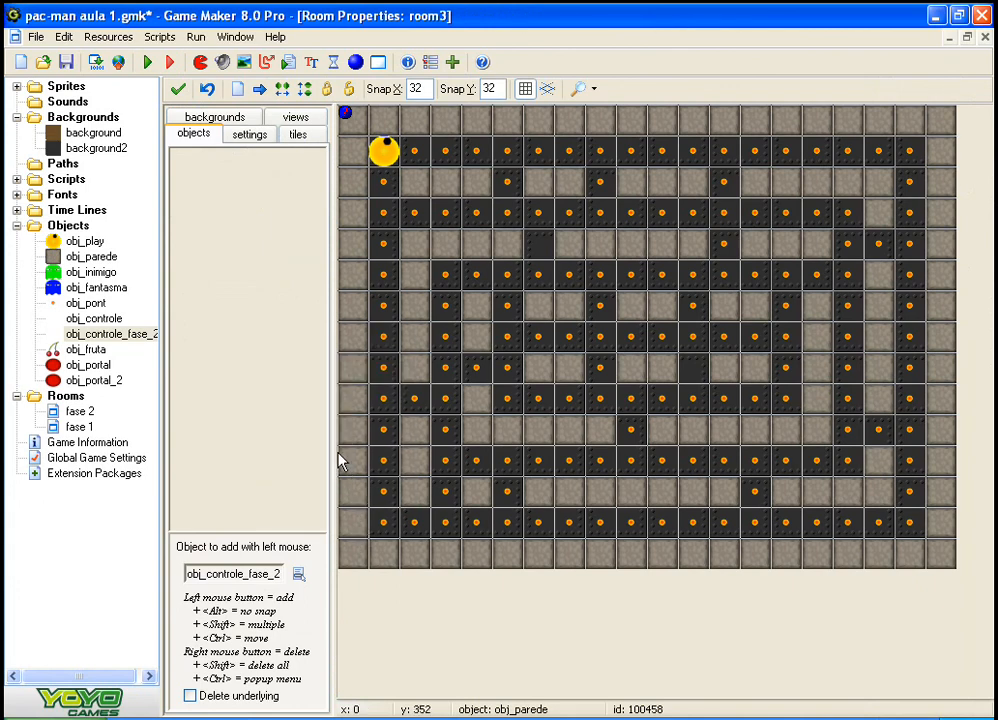
click(345, 117)
Step: Try placing an obj_portal instance in the central corridor of room3 at x 256, y 224
click(245, 441)
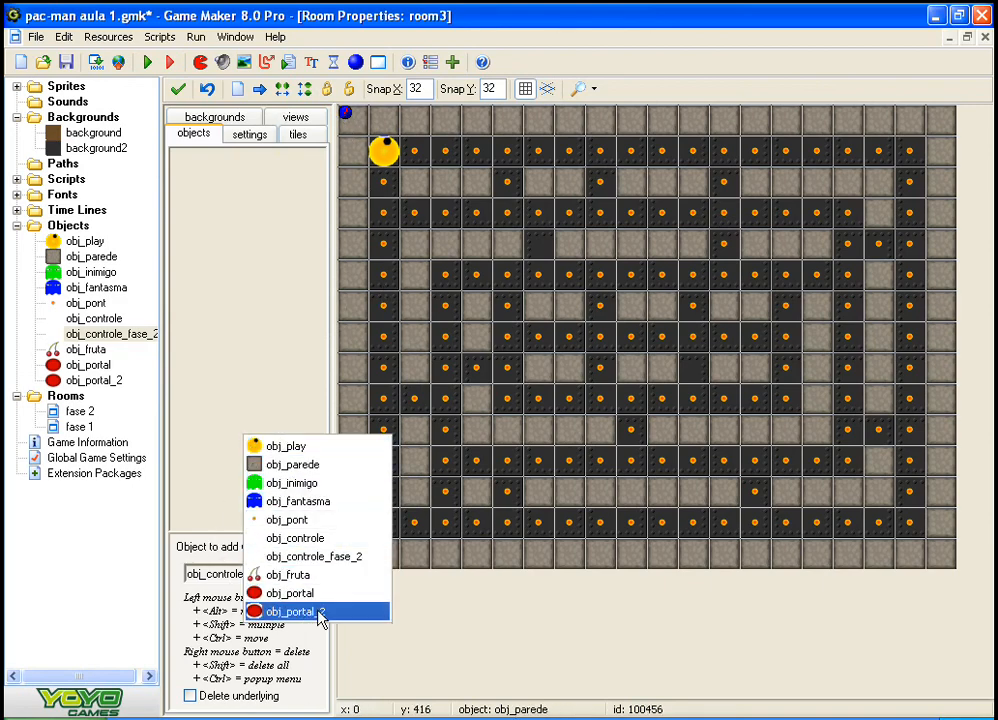
click(319, 576)
click(281, 416)
click(334, 564)
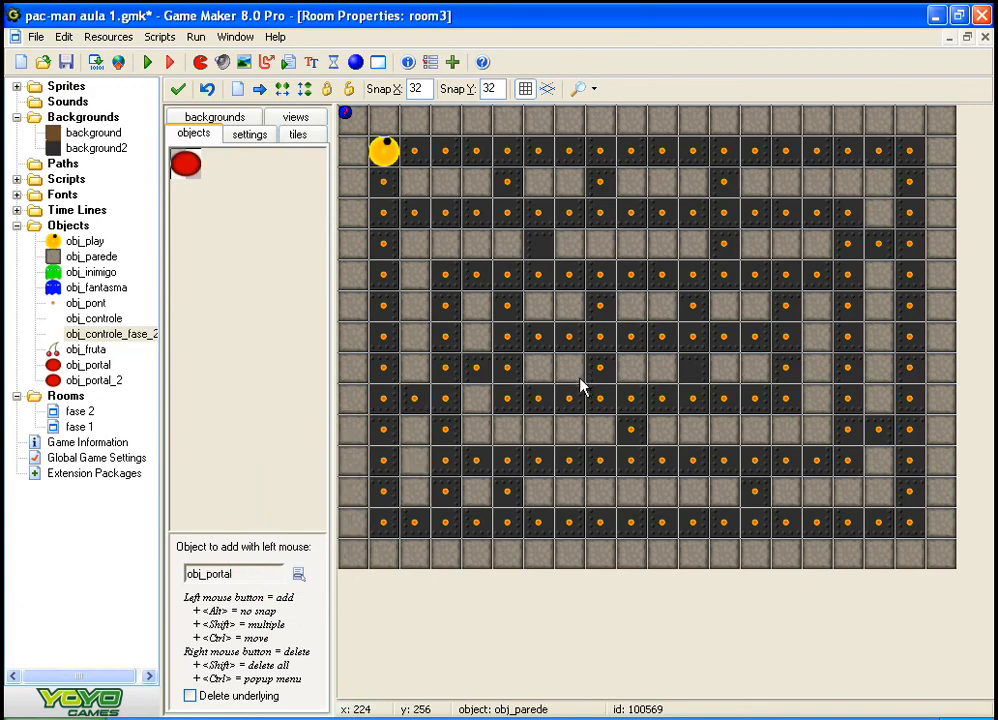
click(601, 338)
Step: Place an obj_fruta instance in the leftmost corridor of room3, on the same row as the portal
click(276, 371)
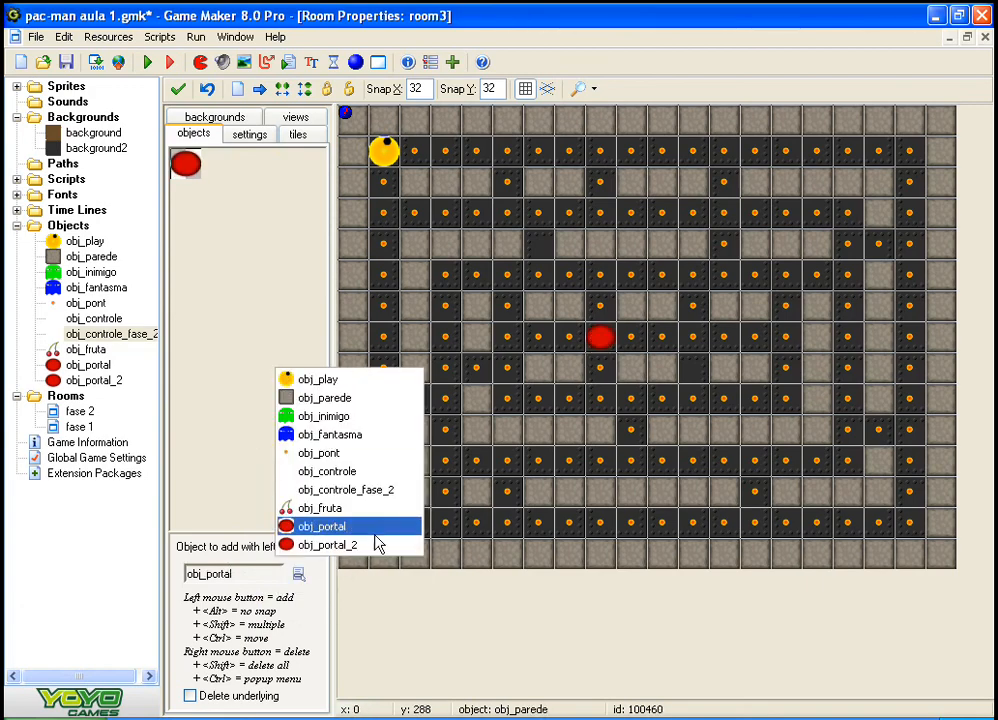
click(373, 516)
click(384, 345)
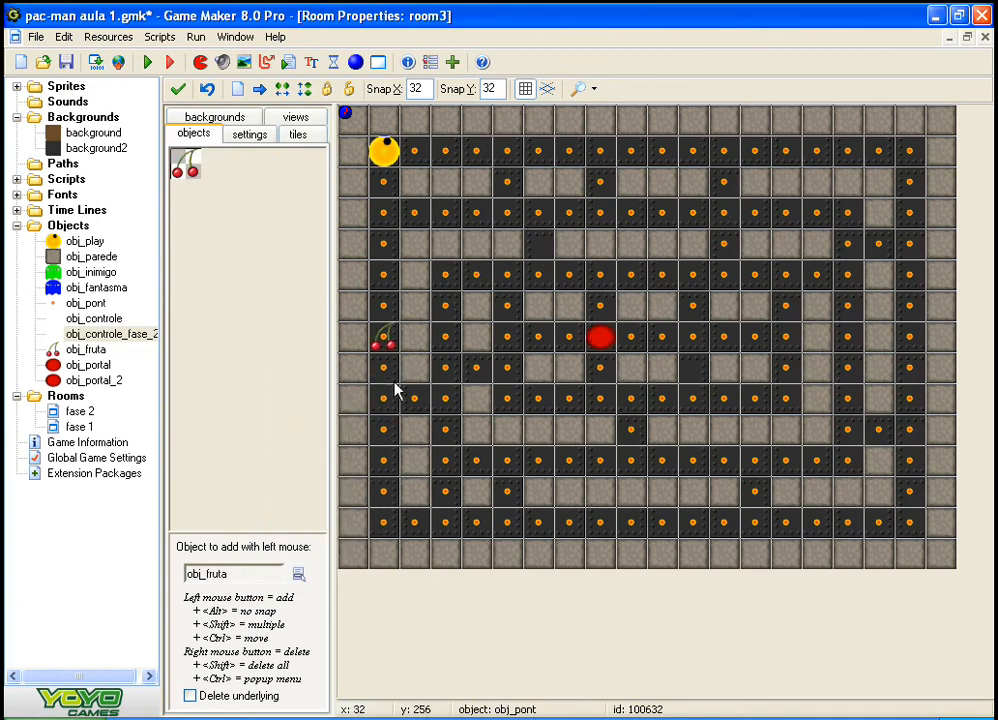
Step: Delete the portal from the central corridor and place a new obj_portal in the same cell at x 256, y 224
right_click(593, 338)
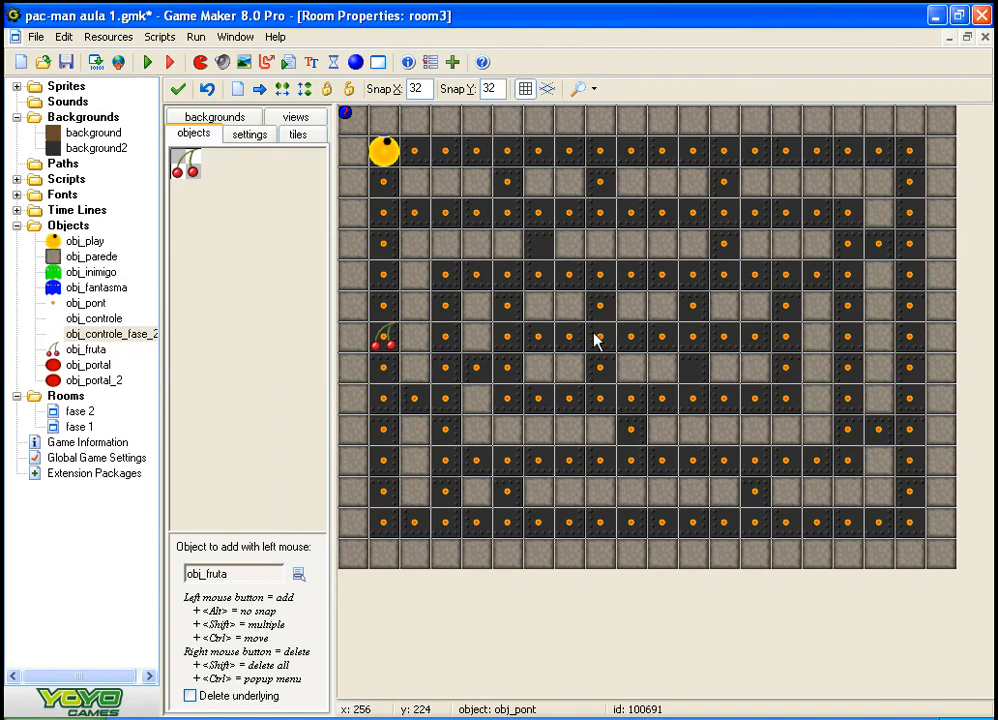
click(307, 330)
click(352, 483)
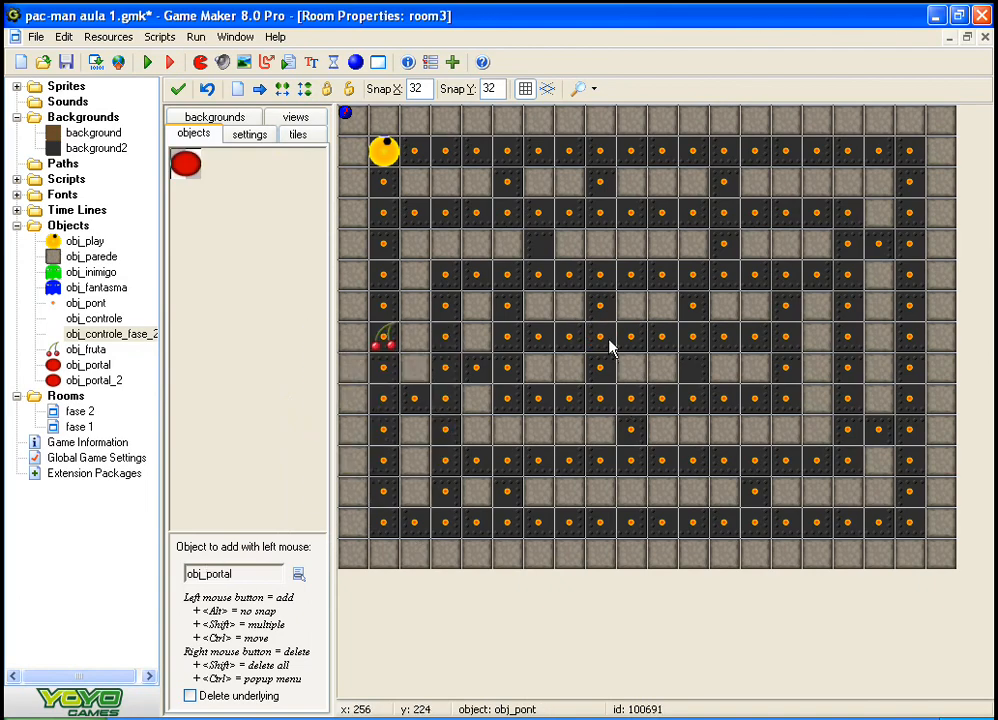
click(600, 345)
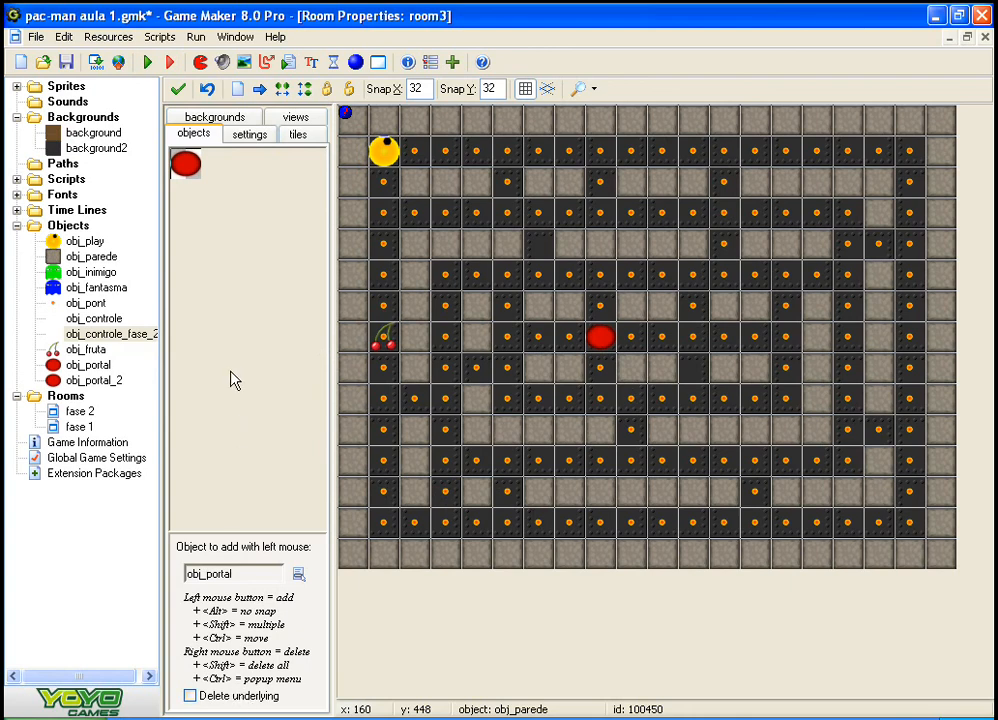
click(110, 318)
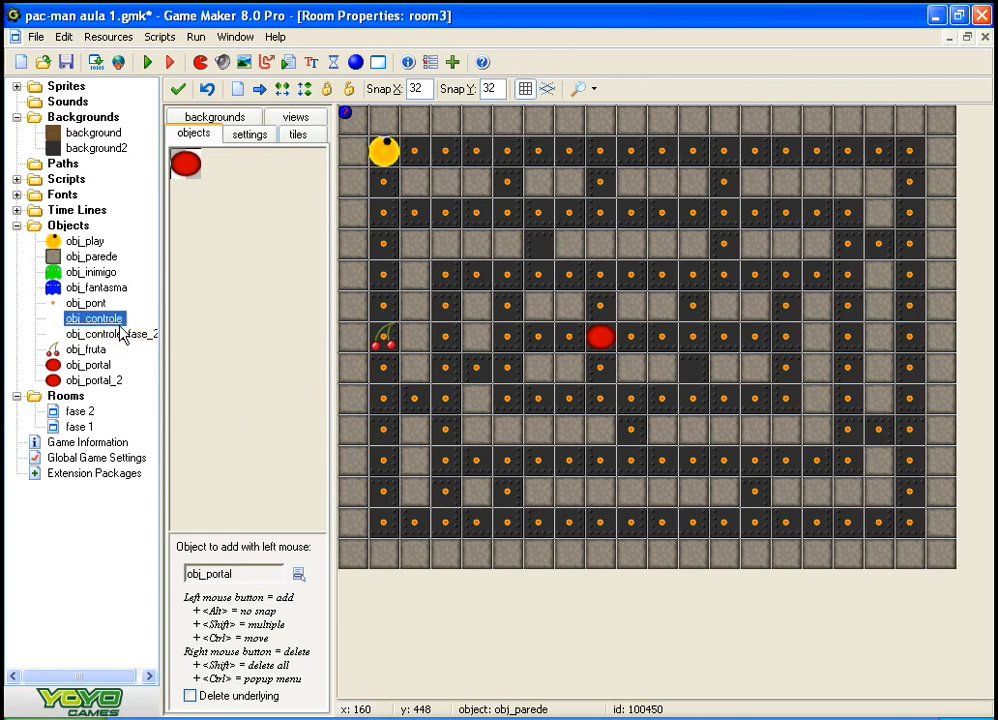
click(140, 342)
right_click(139, 343)
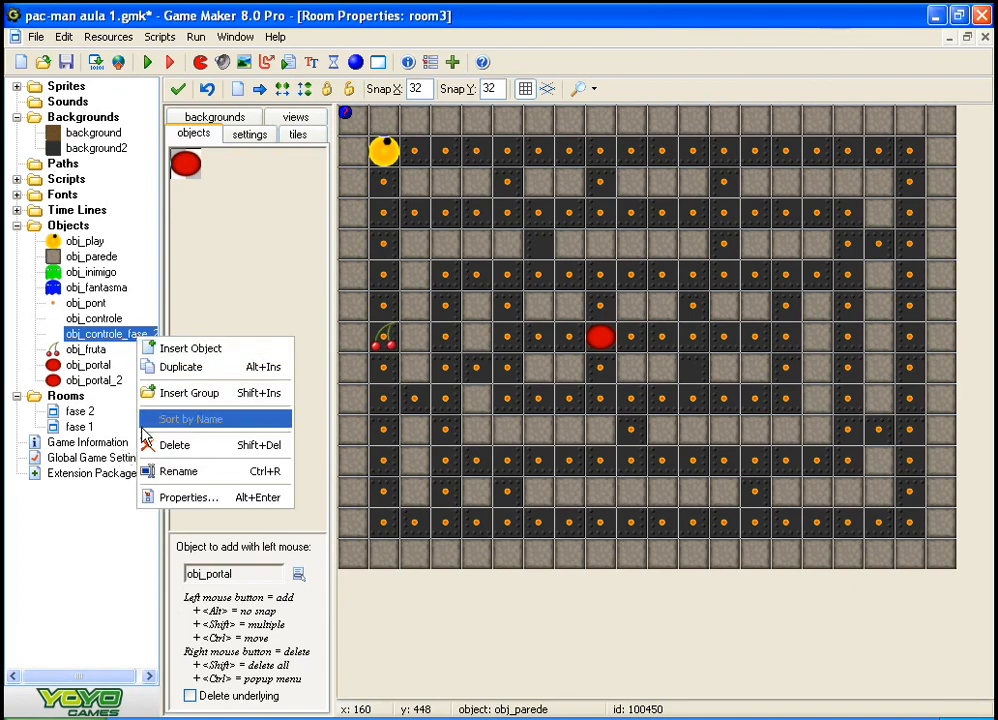
click(92, 321)
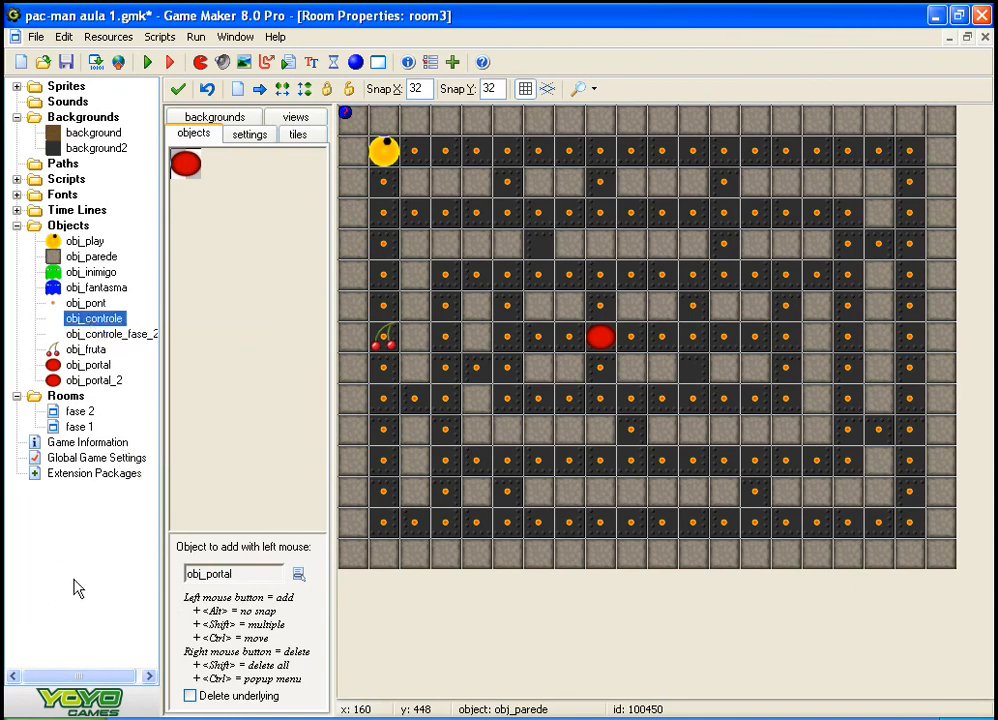